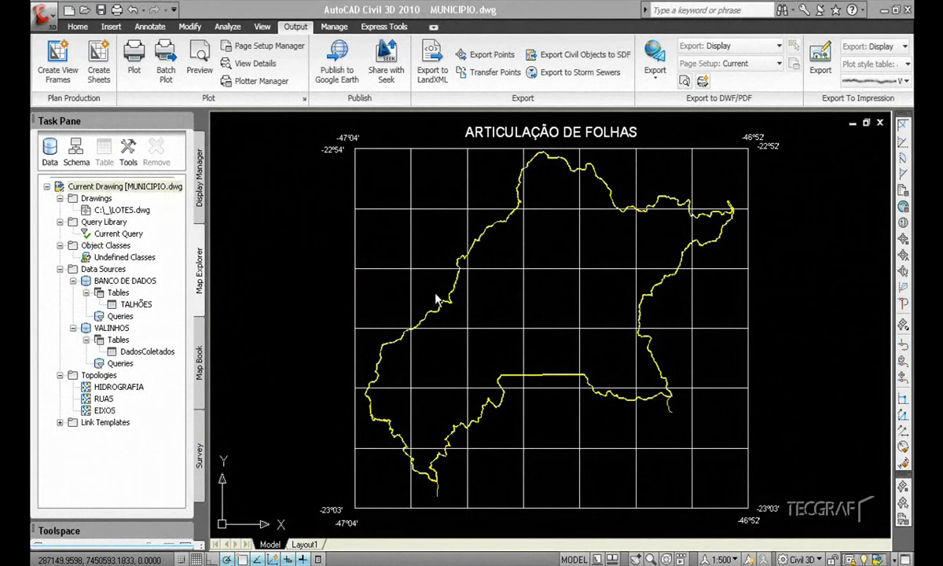
Browse the available coordinate systems in the South America, PSAD 56, SA 1969 and SIRGAS category for the current drawing without assigning one.
{"action": "right_click", "coordinate": [146, 193]}
{"action": "left_click", "coordinate": [202, 234]}
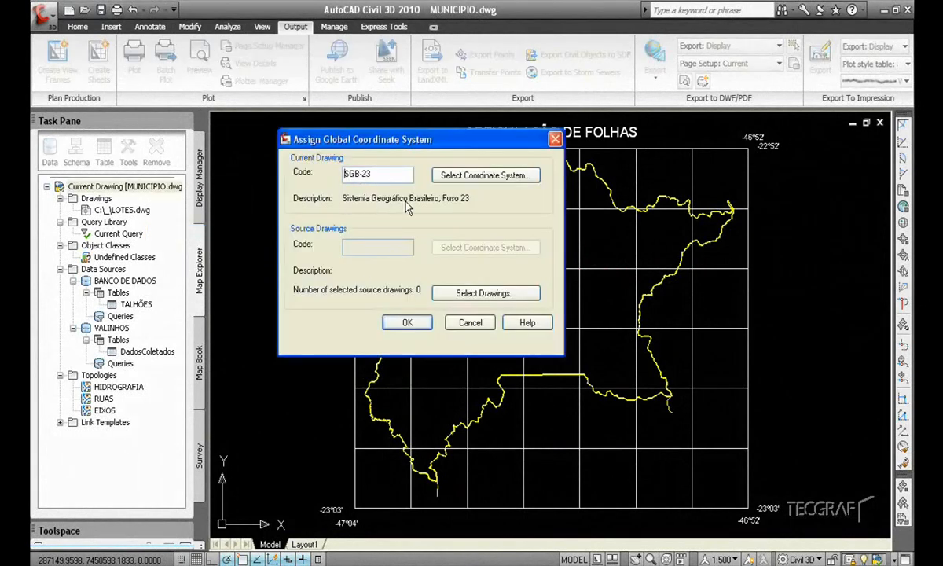
{"action": "left_click", "coordinate": [470, 179]}
{"action": "left_click_drag", "start_coordinate": [623, 248], "coordinate": [623, 279]}
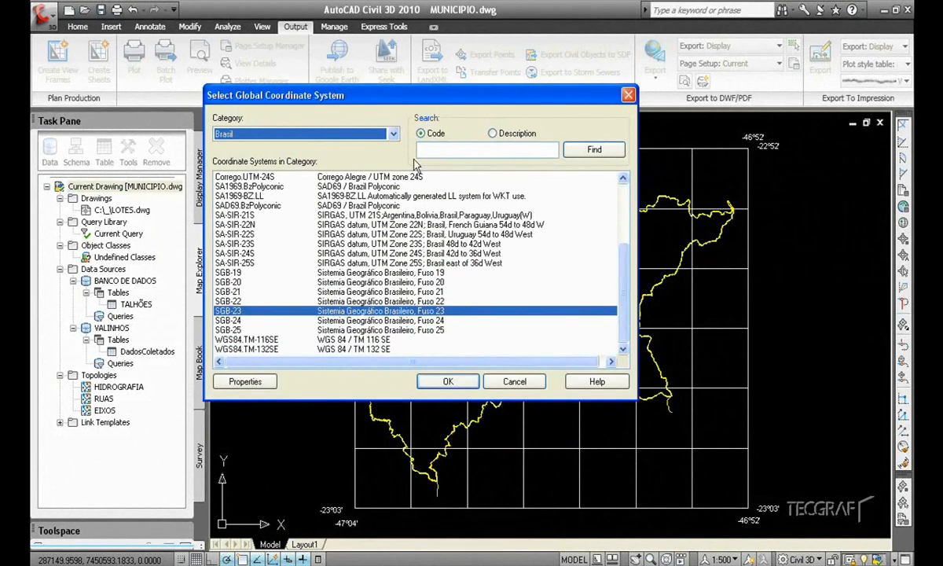
{"action": "left_click", "coordinate": [393, 135]}
{"action": "left_click_drag", "start_coordinate": [396, 183], "coordinate": [385, 307]}
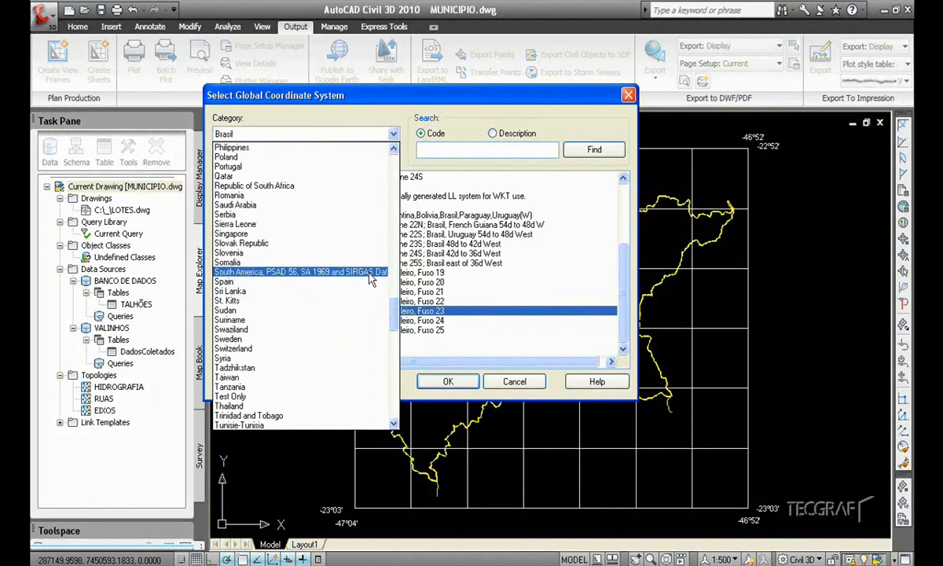
{"action": "left_click", "coordinate": [372, 272]}
{"action": "left_click_drag", "start_coordinate": [626, 195], "coordinate": [615, 323]}
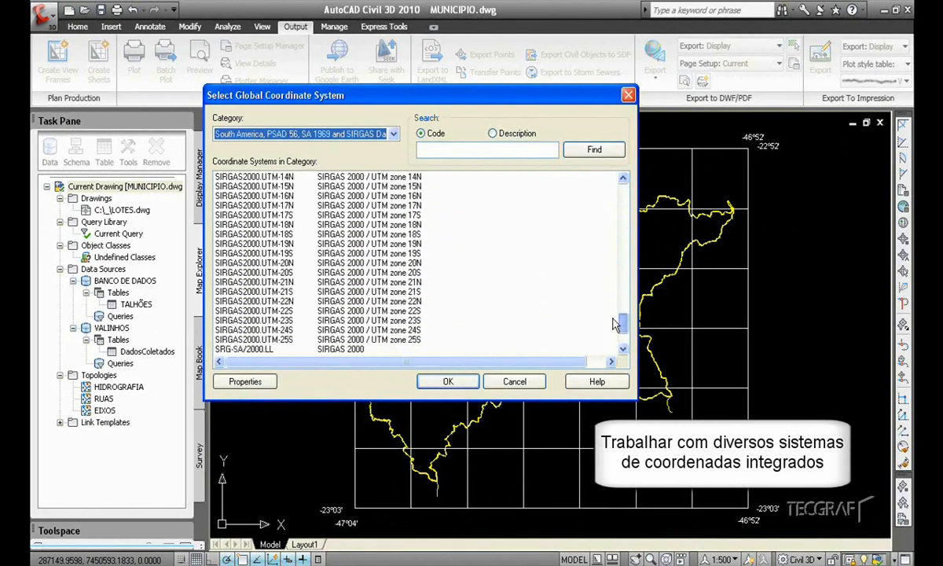
{"action": "left_click", "coordinate": [503, 385]}
{"action": "left_click", "coordinate": [476, 323]}
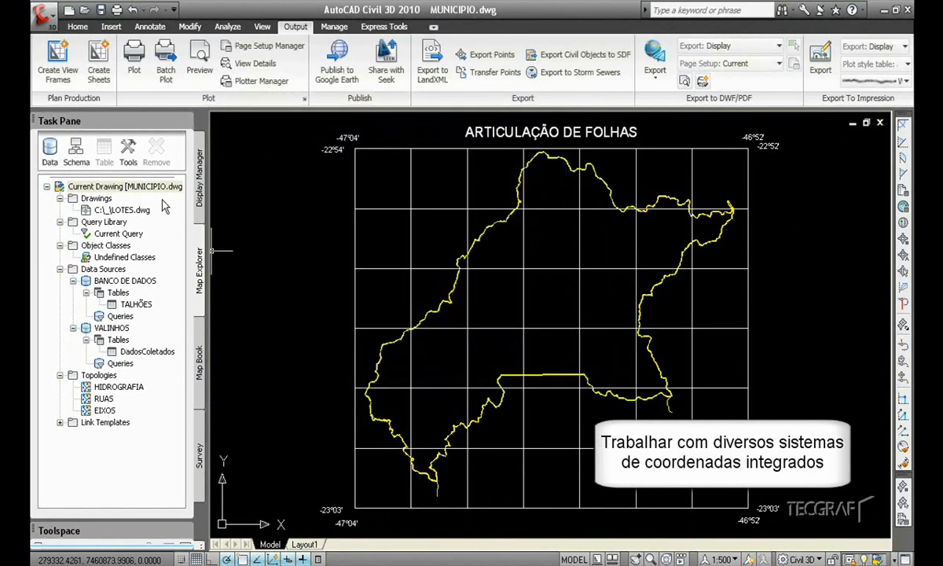
Track cursor coordinates over the map in LL84, formatted as degrees, minutes and seconds, and close the tracker.
{"action": "right_click", "coordinate": [162, 187]}
{"action": "left_click", "coordinate": [190, 244]}
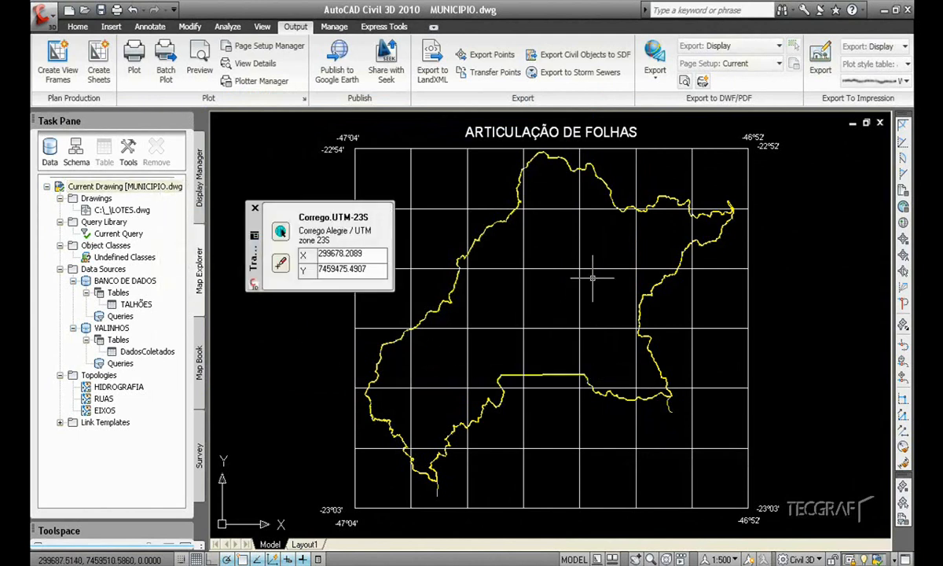
{"action": "left_click", "coordinate": [374, 227]}
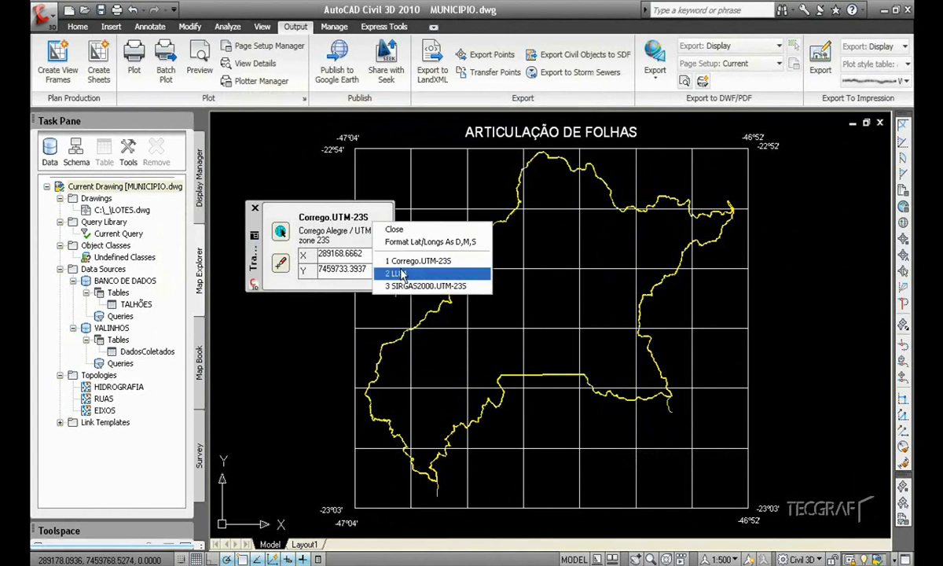
{"action": "left_click", "coordinate": [393, 273]}
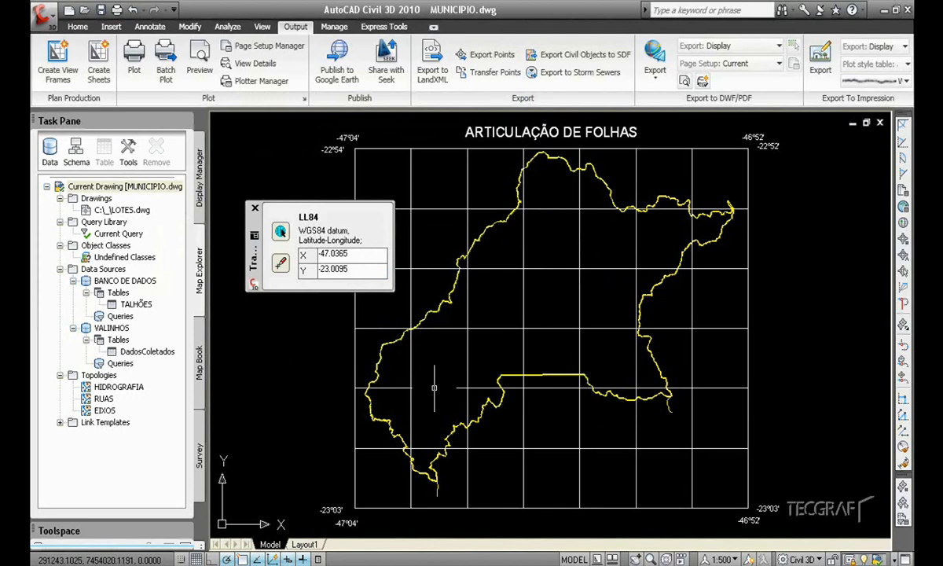
{"action": "left_click", "coordinate": [366, 229]}
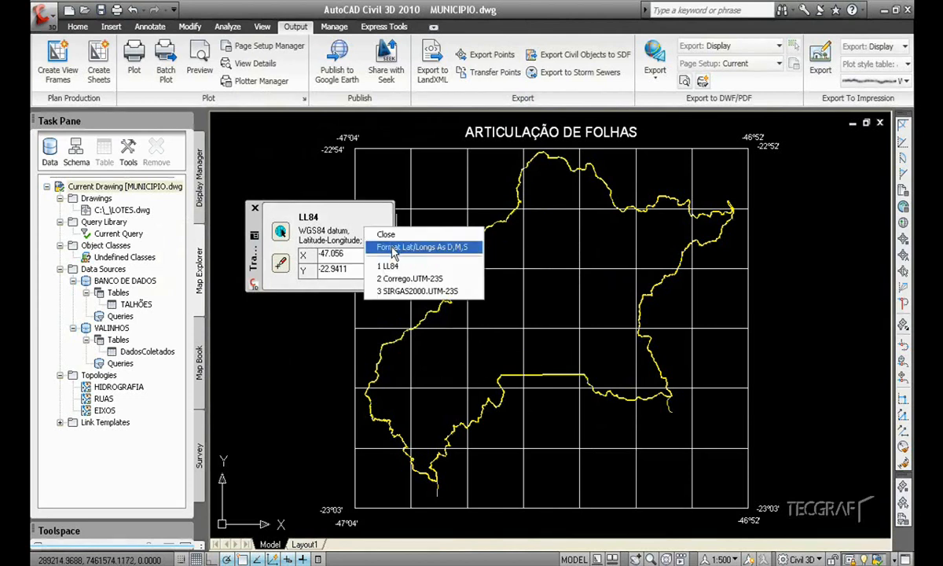
{"action": "left_click", "coordinate": [446, 248]}
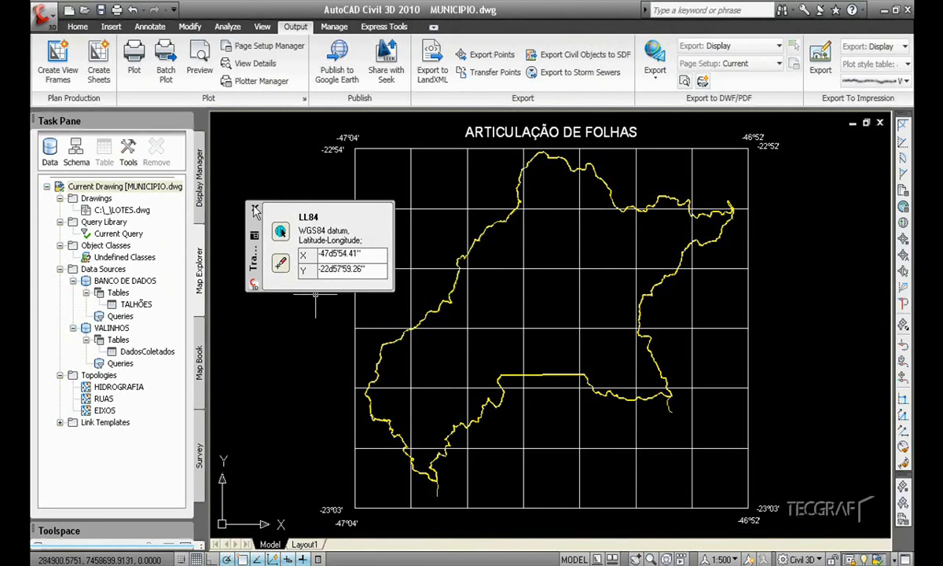
{"action": "left_click", "coordinate": [253, 208]}
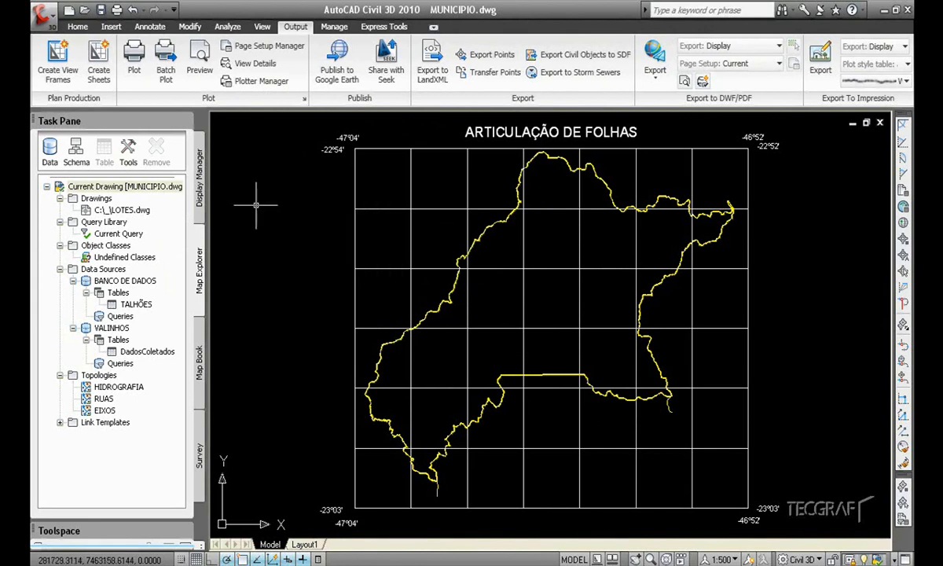
Publish all model space entities with their entity information to Google Earth and view the published model there.
{"action": "left_click", "coordinate": [342, 66]}
{"action": "left_click", "coordinate": [480, 400]}
{"action": "left_click", "coordinate": [480, 401]}
{"action": "left_click", "coordinate": [480, 400]}
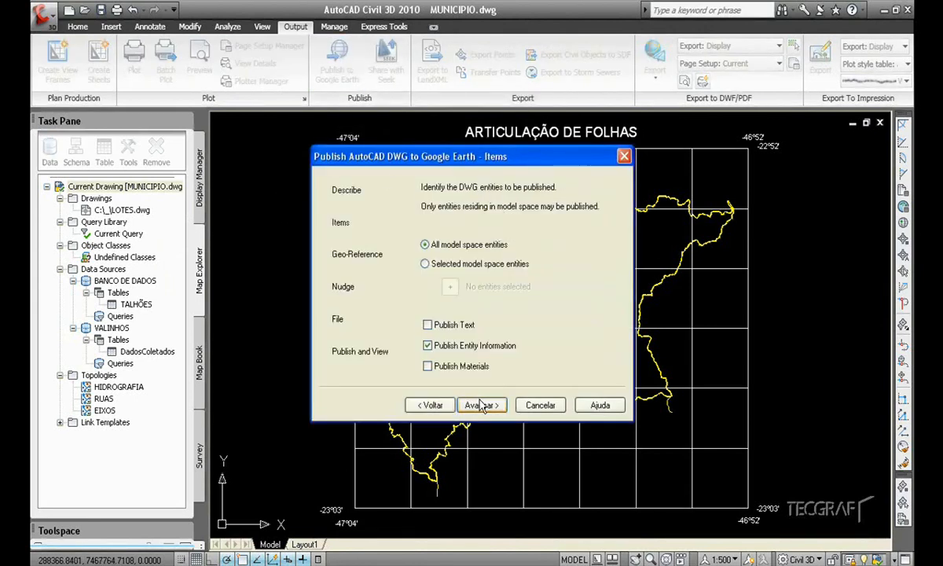
{"action": "left_click", "coordinate": [480, 401]}
{"action": "left_click", "coordinate": [480, 401]}
{"action": "left_click", "coordinate": [485, 323]}
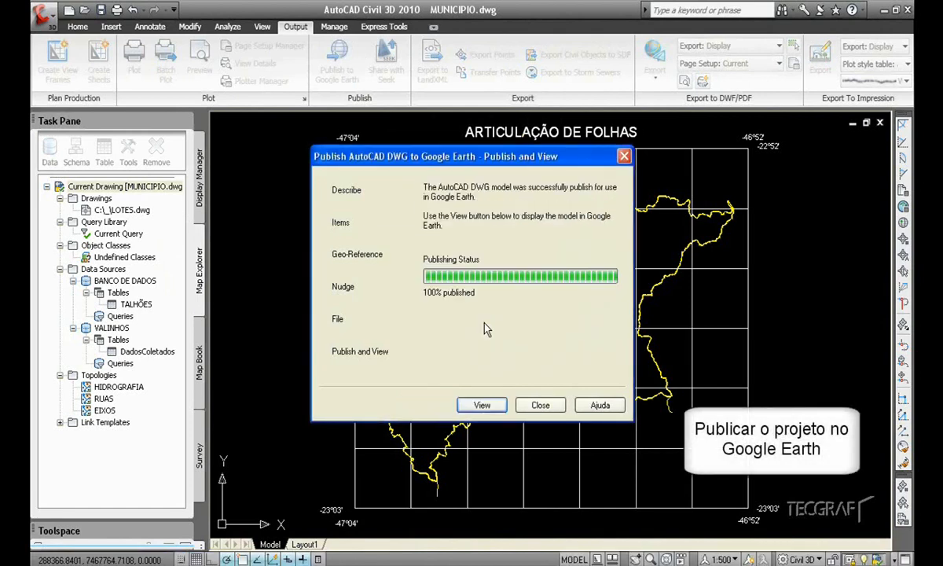
{"action": "left_click", "coordinate": [480, 404]}
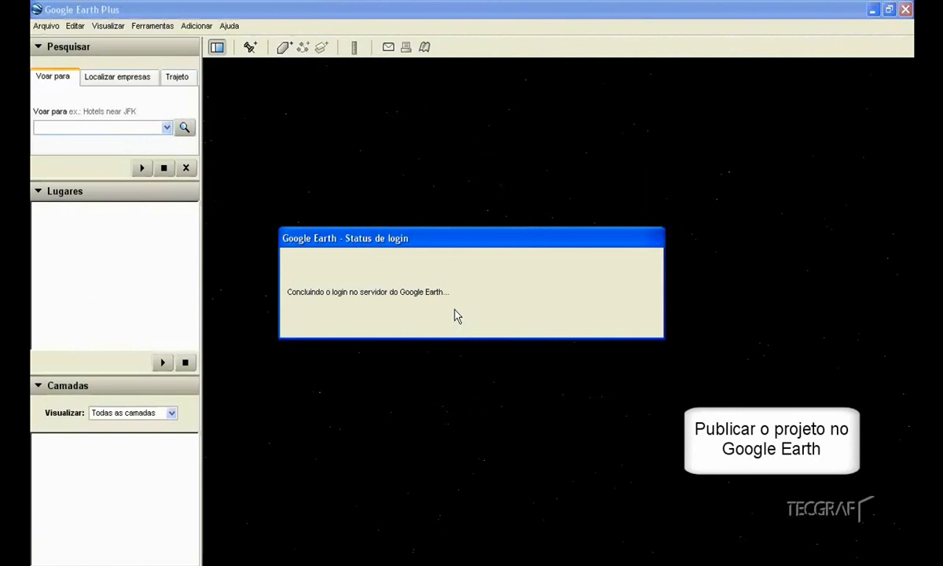
{"action": "left_click", "coordinate": [467, 307]}
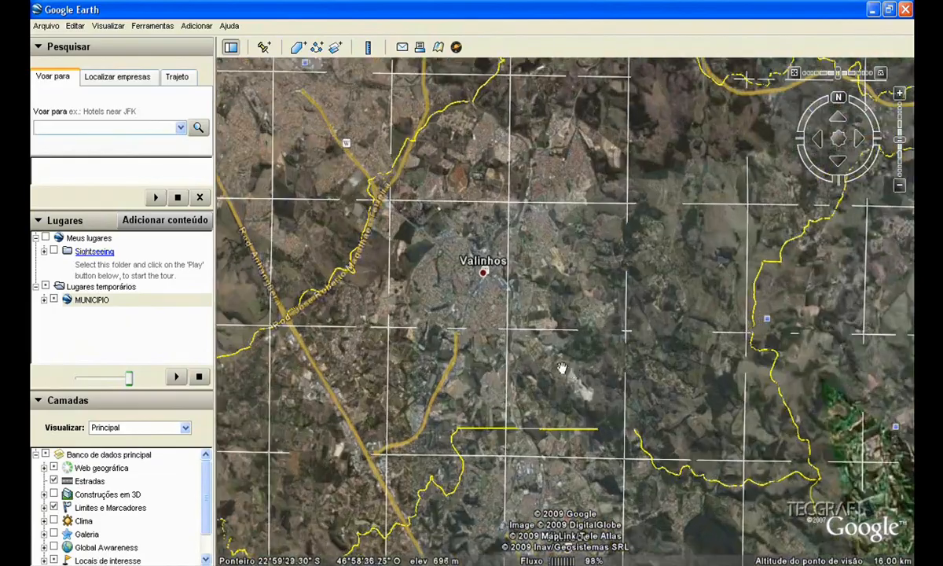
Frame the Valinhos town centre closely in Google Earth and hide the published MUNICIPIO overlay.
{"action": "scroll", "coordinate": [567, 369], "scroll_direction": "down", "scroll_amount": 2}
{"action": "left_click_drag", "start_coordinate": [536, 330], "coordinate": [516, 366]}
{"action": "scroll", "coordinate": [464, 317], "scroll_direction": "up", "scroll_amount": 5}
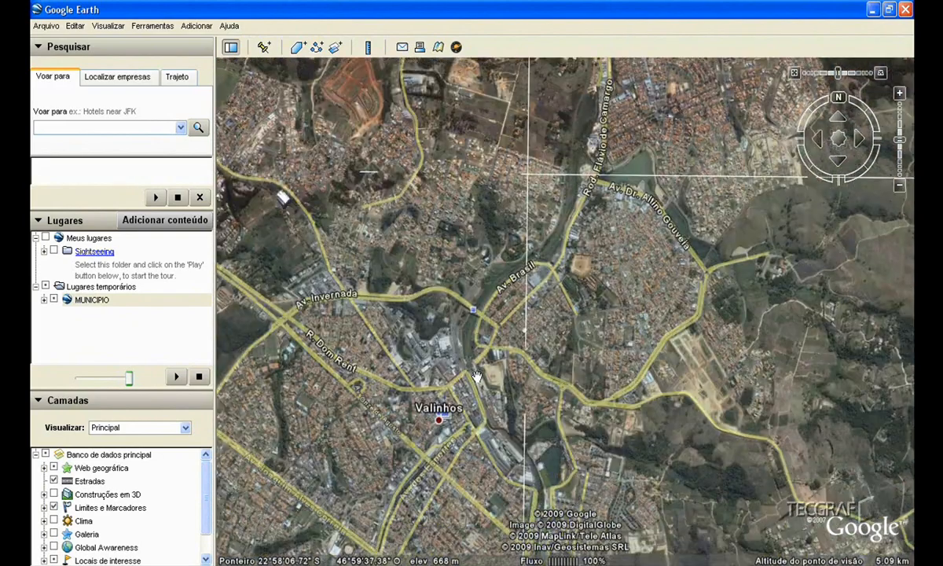
{"action": "scroll", "coordinate": [476, 377], "scroll_direction": "up", "scroll_amount": 2}
{"action": "left_click_drag", "start_coordinate": [464, 377], "coordinate": [542, 403]}
{"action": "scroll", "coordinate": [527, 394], "scroll_direction": "up", "scroll_amount": 1}
{"action": "left_click", "coordinate": [54, 299]}
Switch back to AutoCAD Civil 3D, import the Google Earth image and check its location within the municipality boundary.
{"action": "key", "text": "alt+Tab"}
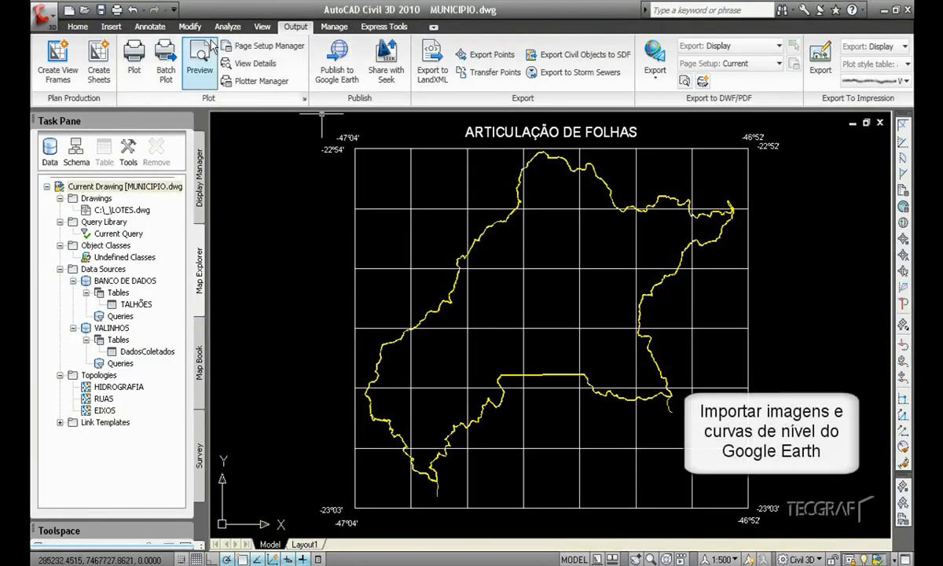
{"action": "left_click", "coordinate": [111, 27]}
{"action": "left_click", "coordinate": [124, 82]}
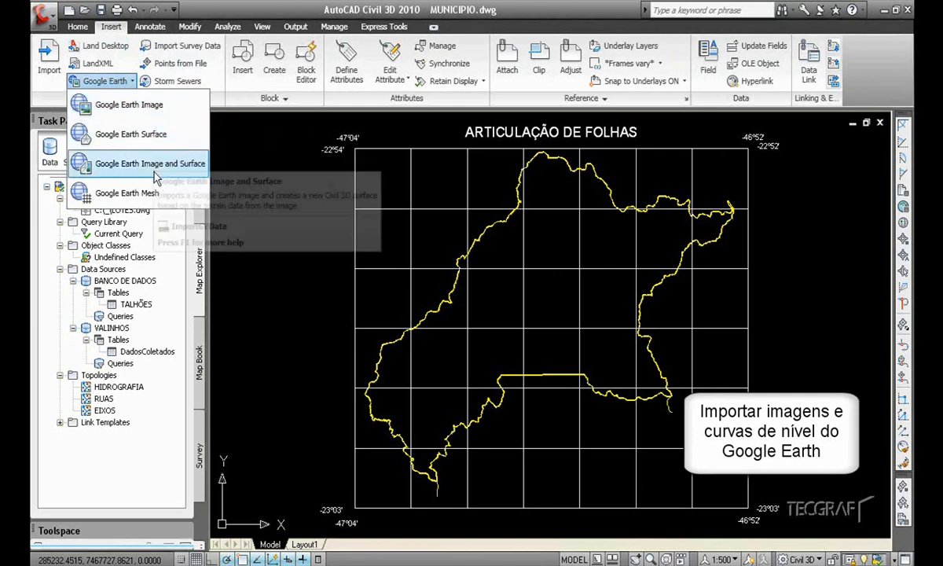
{"action": "left_click", "coordinate": [180, 116]}
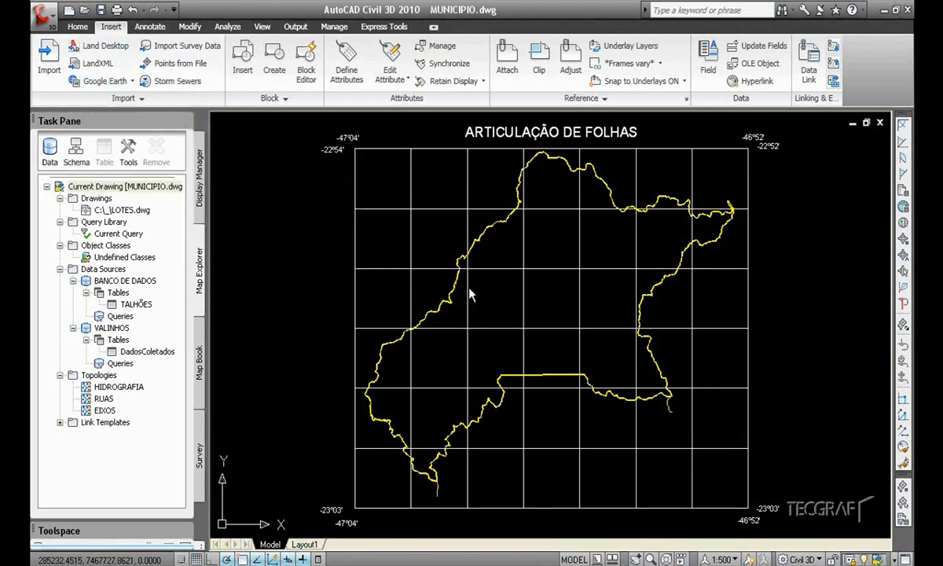
{"action": "left_click", "coordinate": [546, 322]}
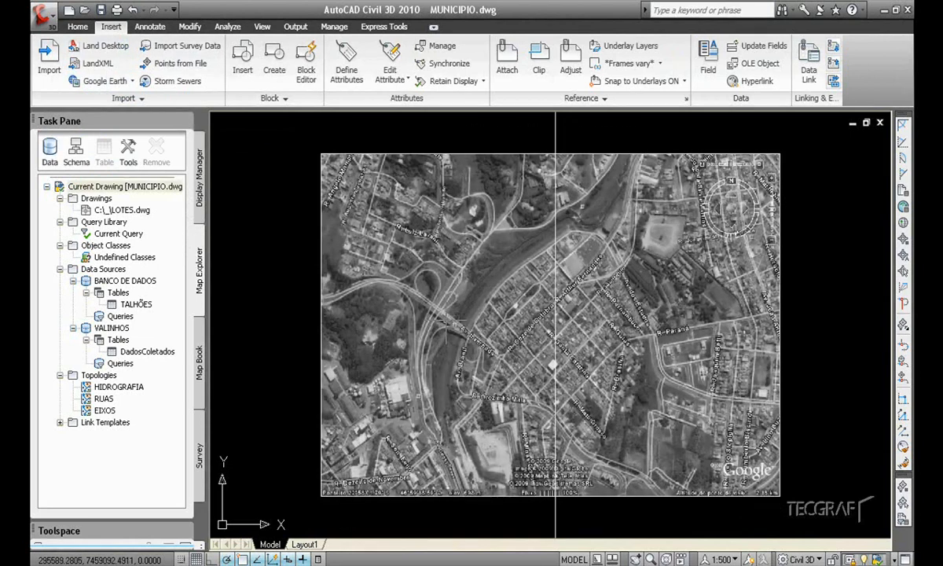
{"action": "scroll", "coordinate": [459, 322], "scroll_direction": "down", "scroll_amount": 8}
{"action": "scroll", "coordinate": [461, 321], "scroll_direction": "up", "scroll_amount": 8}
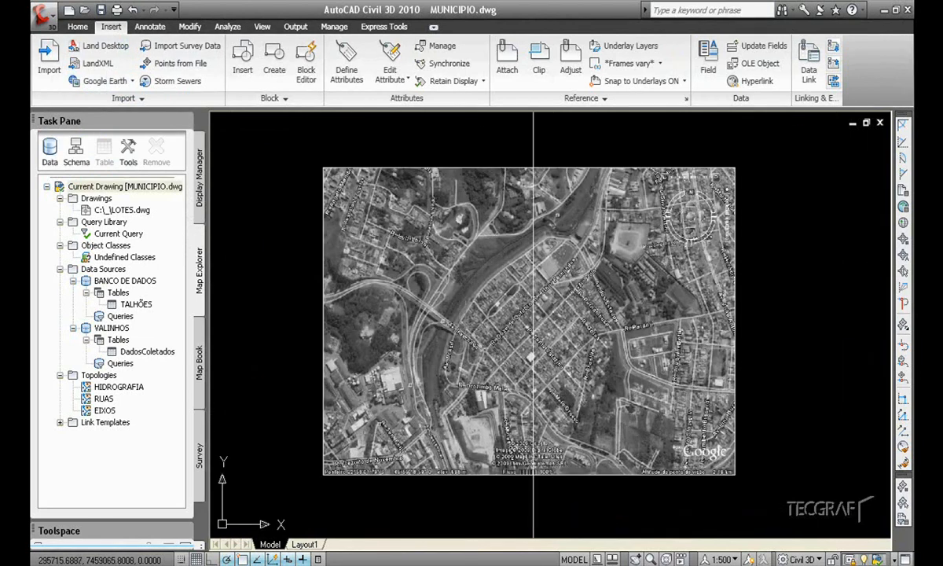
{"action": "scroll", "coordinate": [533, 322], "scroll_direction": "down", "scroll_amount": 10}
{"action": "middle_click_drag", "start_coordinate": [491, 330], "coordinate": [538, 348]}
Import the Google Earth surface by coordinate system as a TIN surface with the 4 - CURVAS (boundaries-cotas-perfil) style.
{"action": "left_click", "coordinate": [110, 81]}
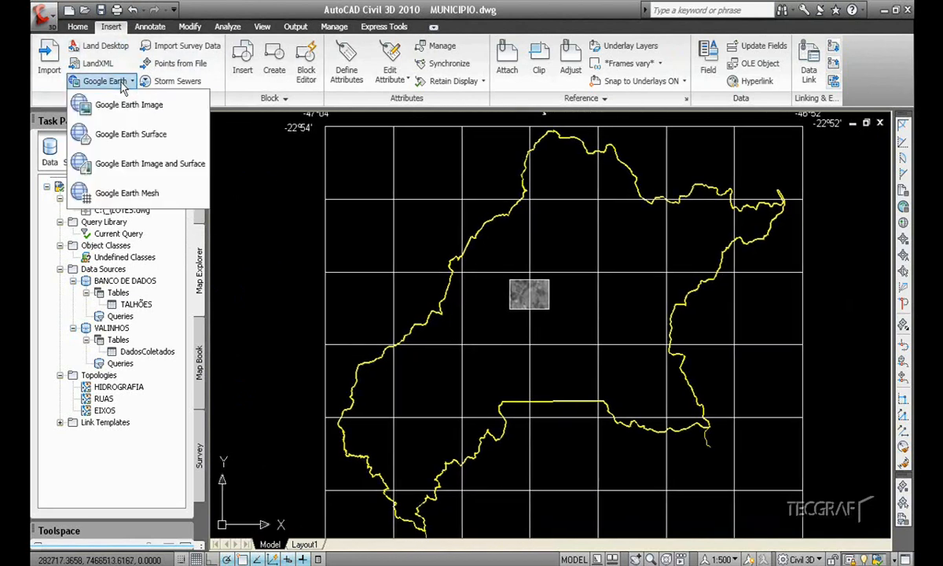
{"action": "left_click", "coordinate": [147, 138]}
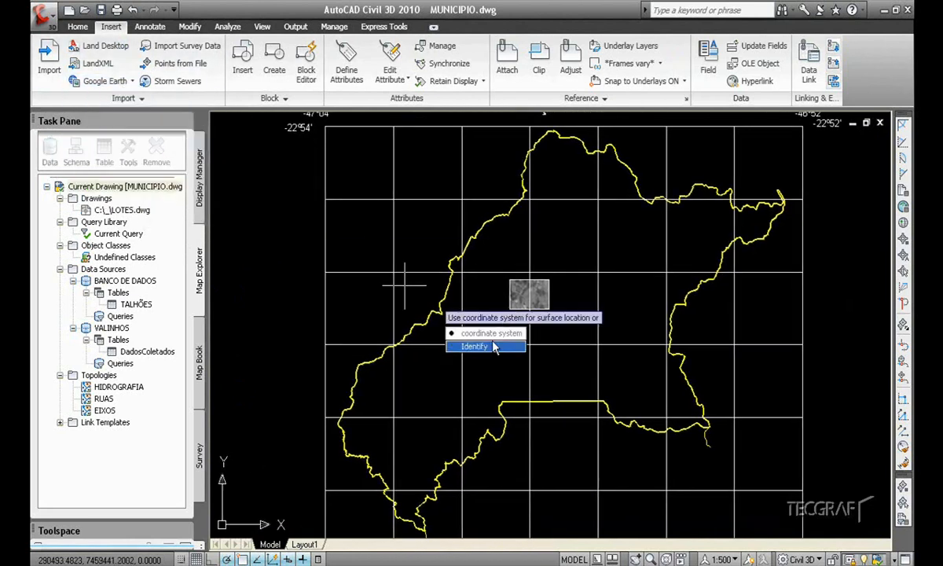
{"action": "key", "text": "Return"}
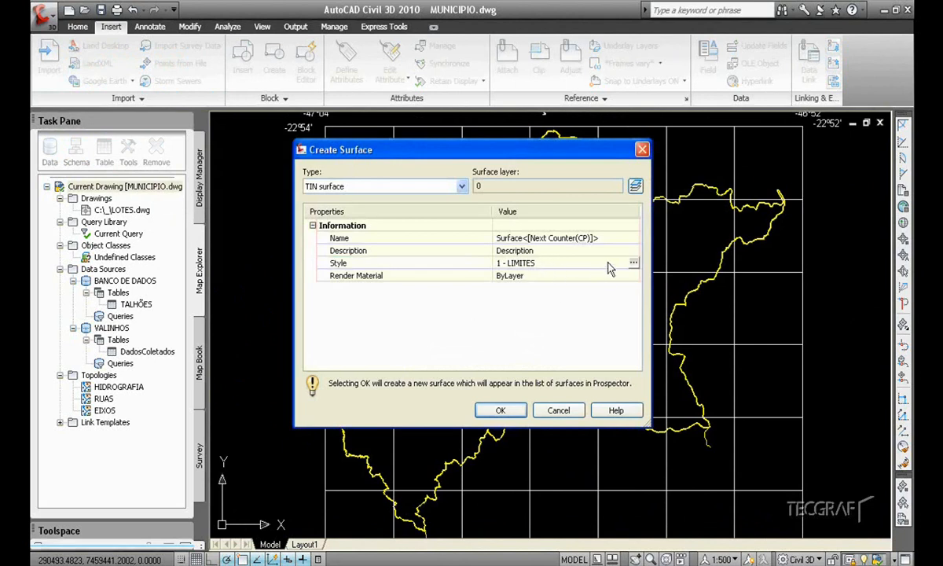
{"action": "left_click", "coordinate": [635, 267]}
{"action": "left_click", "coordinate": [498, 280]}
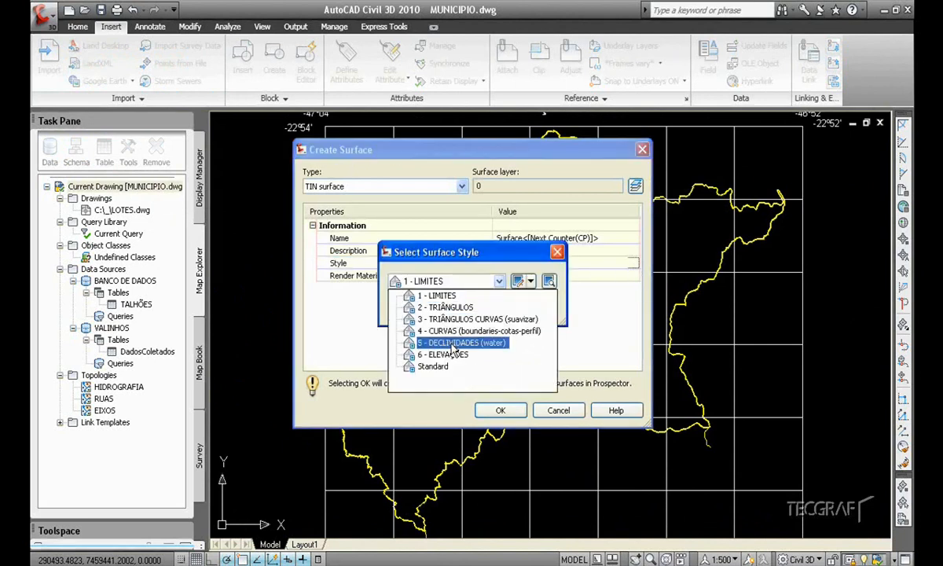
{"action": "left_click", "coordinate": [456, 341]}
{"action": "left_click", "coordinate": [427, 314]}
{"action": "left_click", "coordinate": [507, 405]}
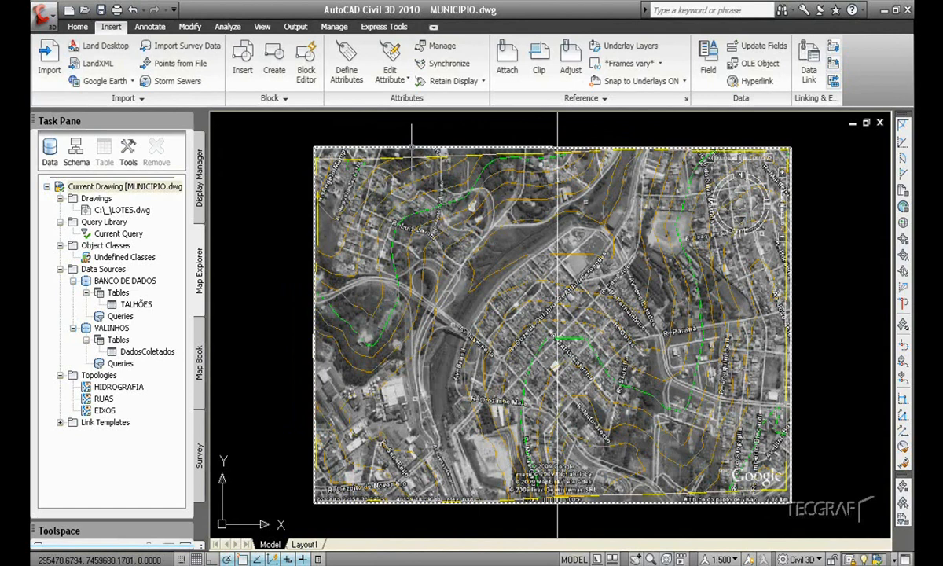
Delete the imported Google Earth image, keeping only the surface contours.
{"action": "left_click", "coordinate": [411, 147]}
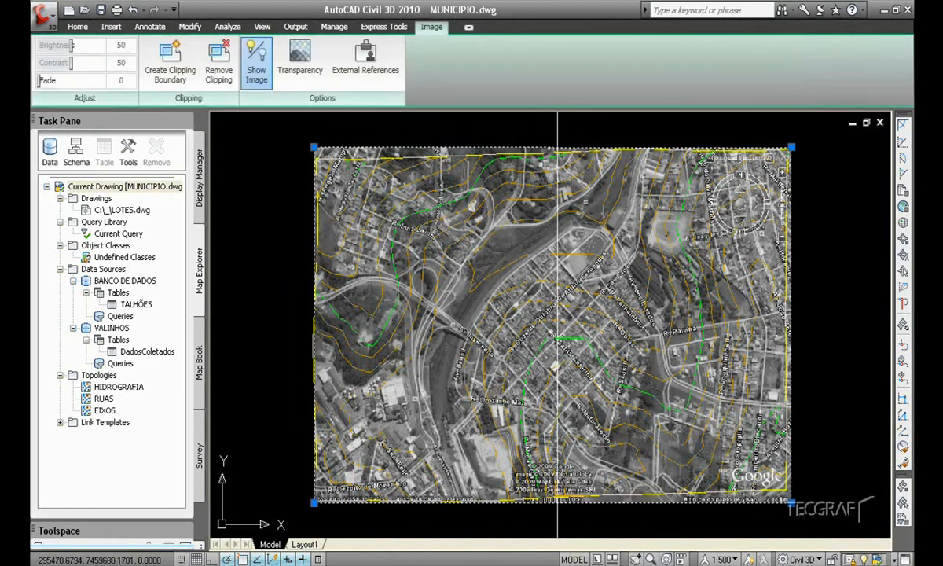
{"action": "key", "text": "Delete"}
{"action": "left_click", "coordinate": [438, 314]}
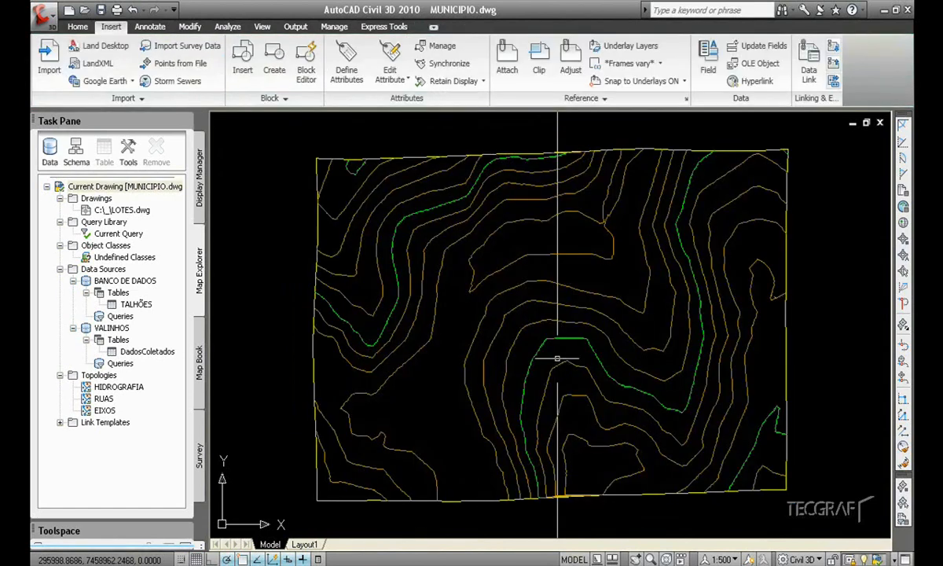
{"action": "scroll", "coordinate": [550, 345], "scroll_direction": "down", "scroll_amount": 5}
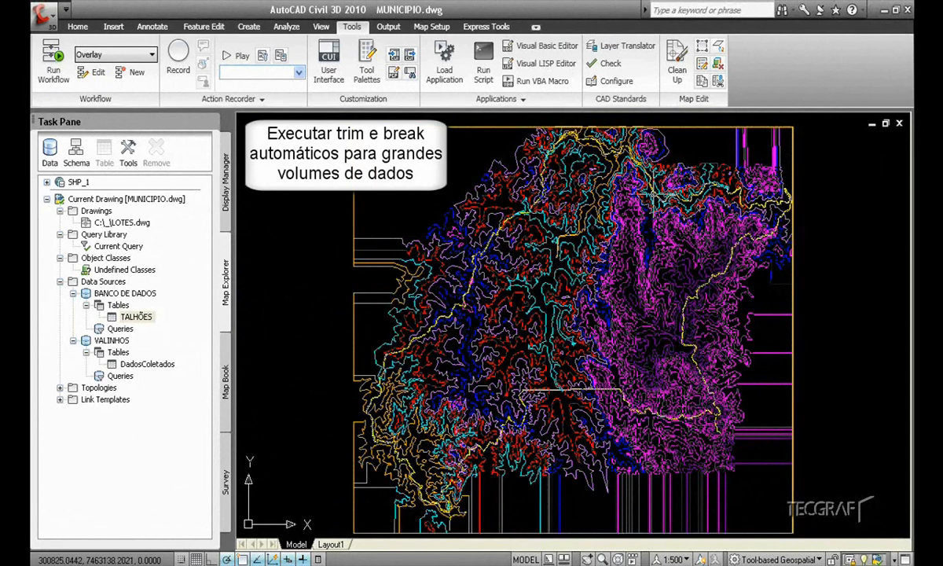
Start Trim Objects at Boundary and select the yellow municipality outline as the trimming boundary.
{"action": "scroll", "coordinate": [791, 194], "scroll_direction": "up", "scroll_amount": 5}
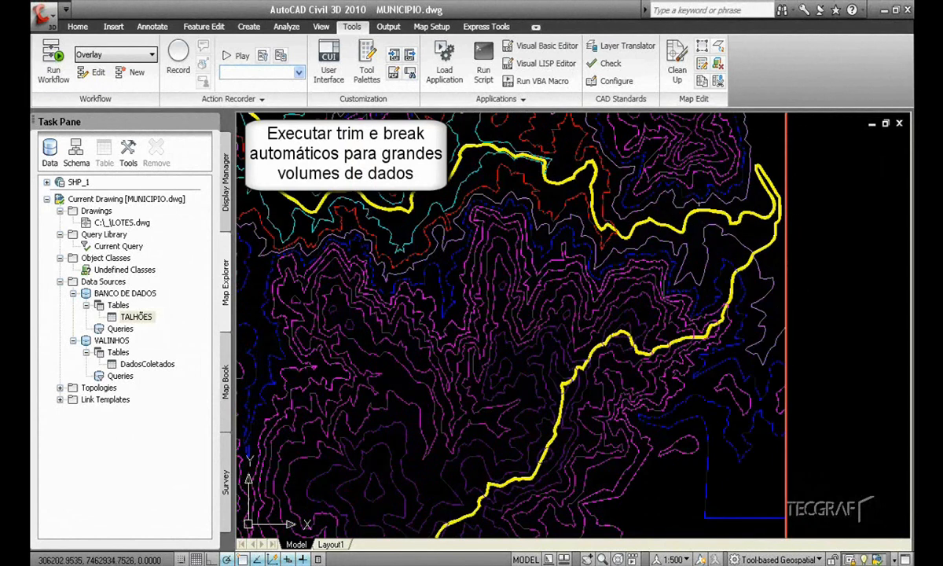
{"action": "left_click", "coordinate": [619, 230]}
{"action": "mouse_move", "coordinate": [619, 230]}
{"action": "scroll", "coordinate": [621, 234], "scroll_direction": "down", "scroll_amount": 10}
{"action": "scroll", "coordinate": [602, 264], "scroll_direction": "up", "scroll_amount": 5}
{"action": "middle_click_drag", "start_coordinate": [594, 267], "coordinate": [628, 245]}
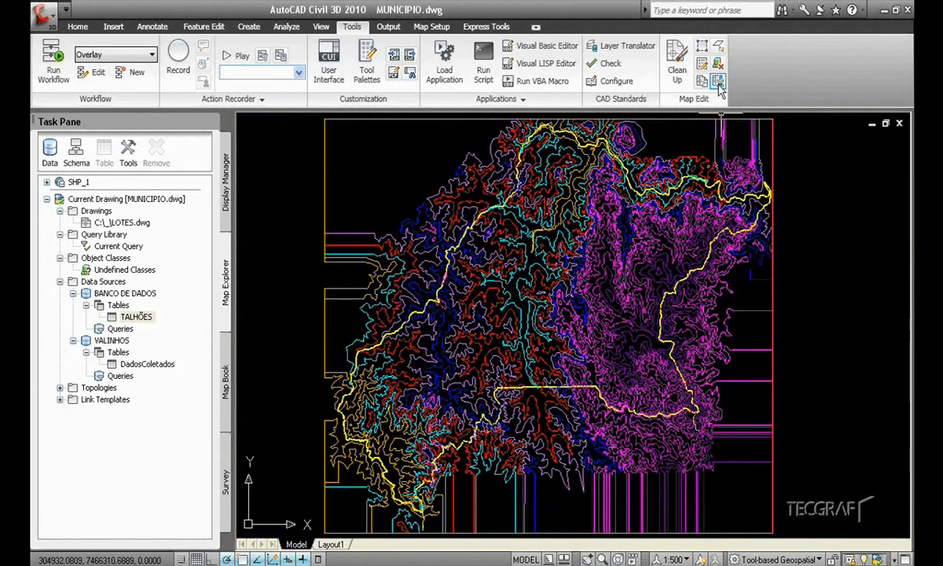
{"action": "left_click", "coordinate": [701, 80]}
{"action": "left_click", "coordinate": [329, 186]}
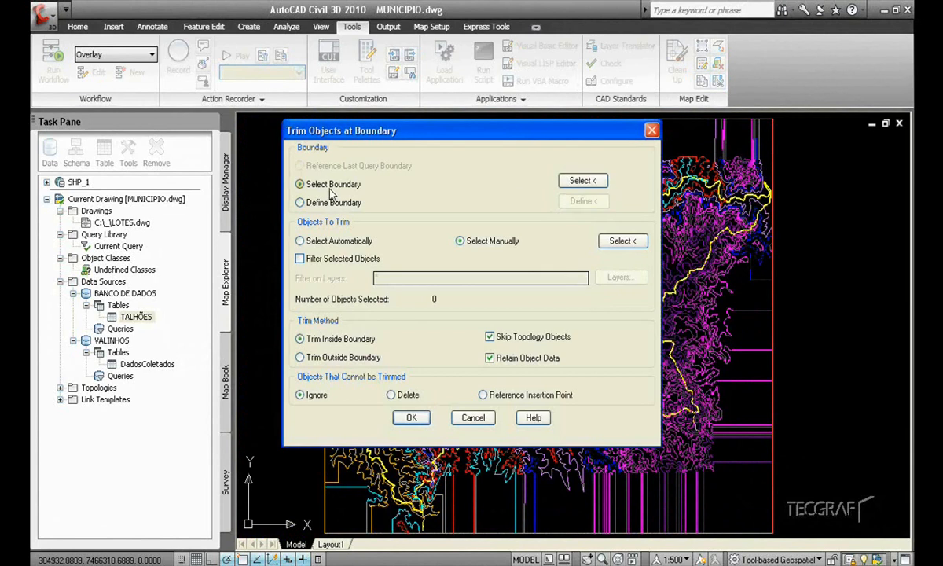
{"action": "left_click", "coordinate": [572, 186]}
{"action": "left_click", "coordinate": [767, 202]}
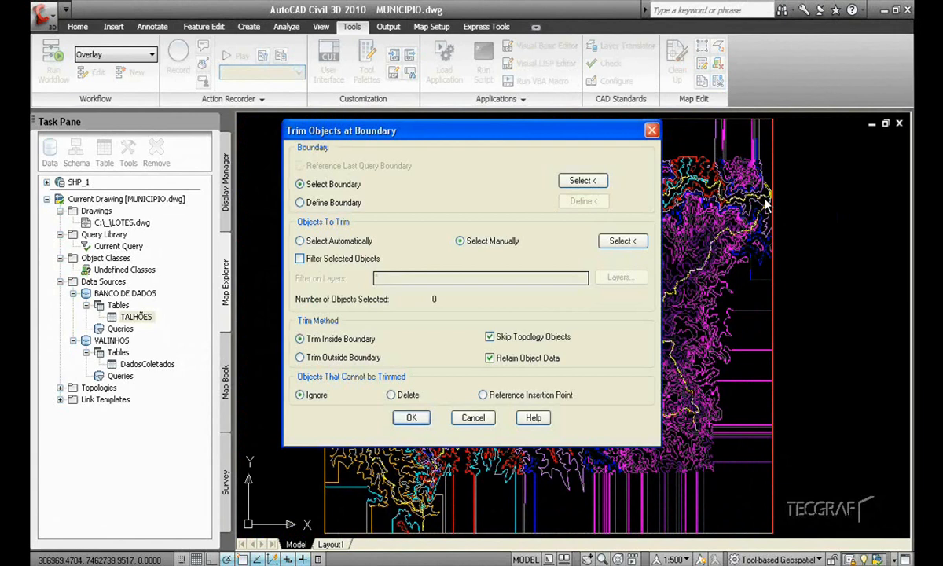
Trim the contours inside the chosen boundary with automatic object selection, skipping topology objects and retaining object data.
{"action": "left_click", "coordinate": [346, 243]}
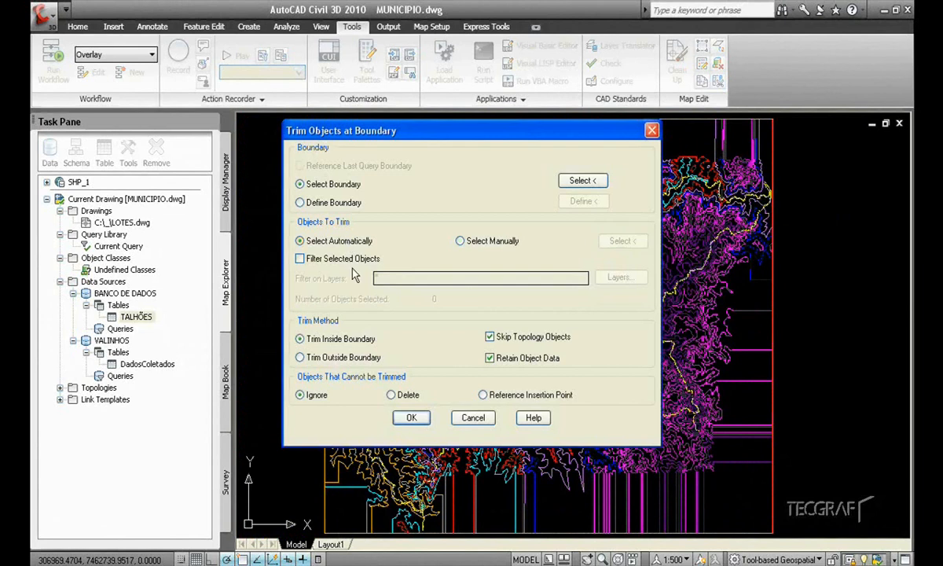
{"action": "left_click", "coordinate": [411, 418]}
{"action": "left_click", "coordinate": [420, 338]}
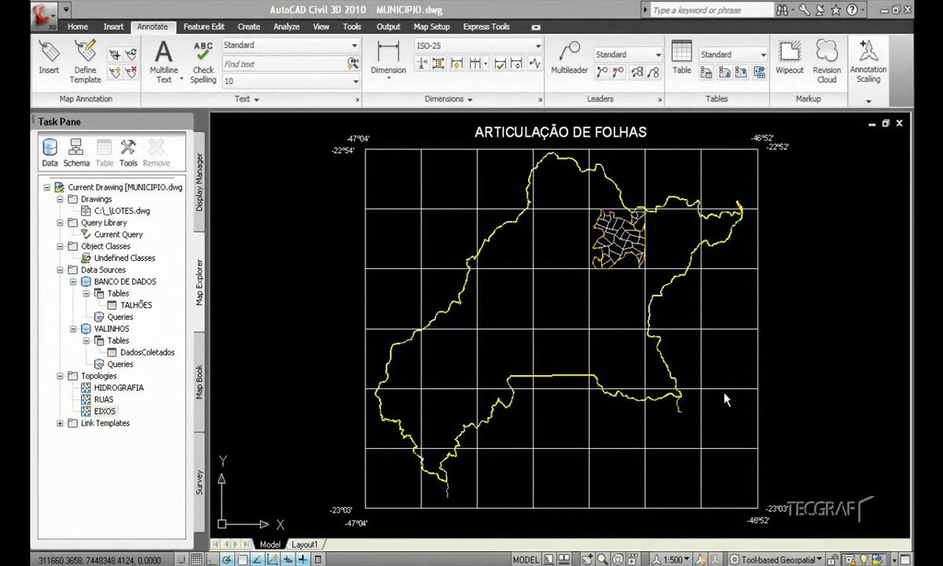
Start a topology buffer on the EIXOS network topology with a buffer distance of 5.
{"action": "left_click", "coordinate": [726, 400]}
{"action": "left_click", "coordinate": [710, 400]}
{"action": "middle_click_drag", "start_coordinate": [612, 225], "coordinate": [554, 295]}
{"action": "scroll", "coordinate": [557, 286], "scroll_direction": "up", "scroll_amount": 3}
{"action": "scroll", "coordinate": [557, 286], "scroll_direction": "up", "scroll_amount": 5}
{"action": "scroll", "coordinate": [504, 267], "scroll_direction": "up", "scroll_amount": 6}
{"action": "middle_click_drag", "start_coordinate": [611, 312], "coordinate": [535, 310]}
{"action": "scroll", "coordinate": [527, 316], "scroll_direction": "down", "scroll_amount": 3}
{"action": "scroll", "coordinate": [535, 324], "scroll_direction": "down", "scroll_amount": 5}
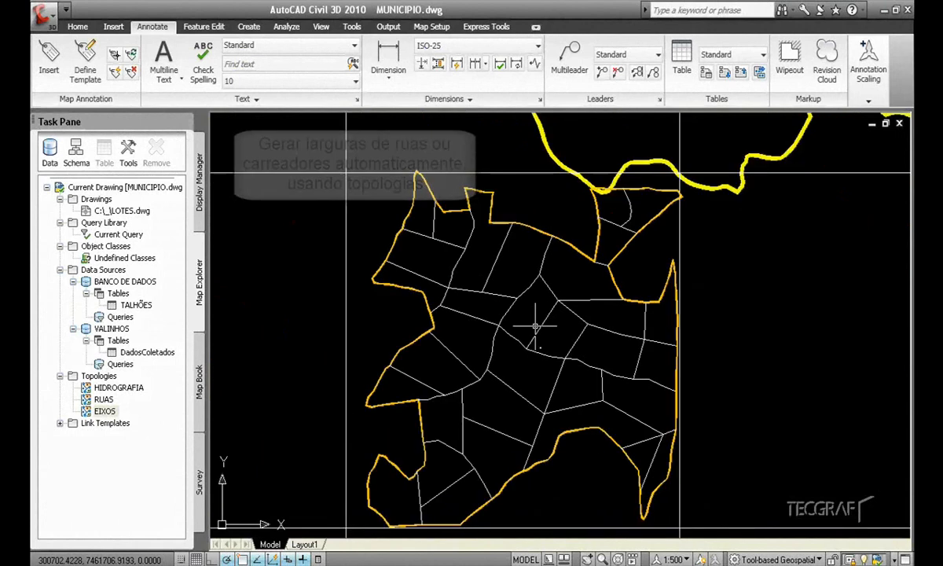
{"action": "right_click", "coordinate": [101, 412]}
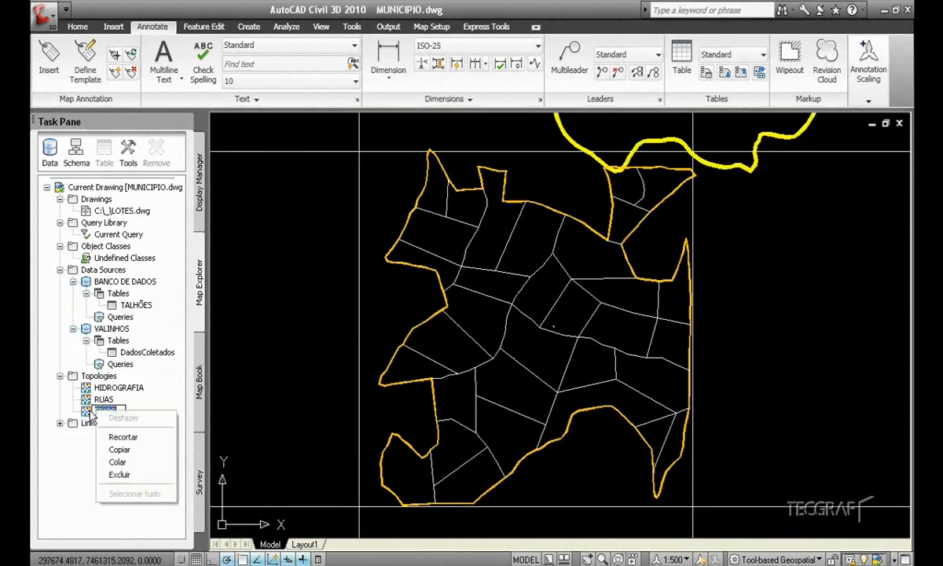
{"action": "mouse_move", "coordinate": [170, 273]}
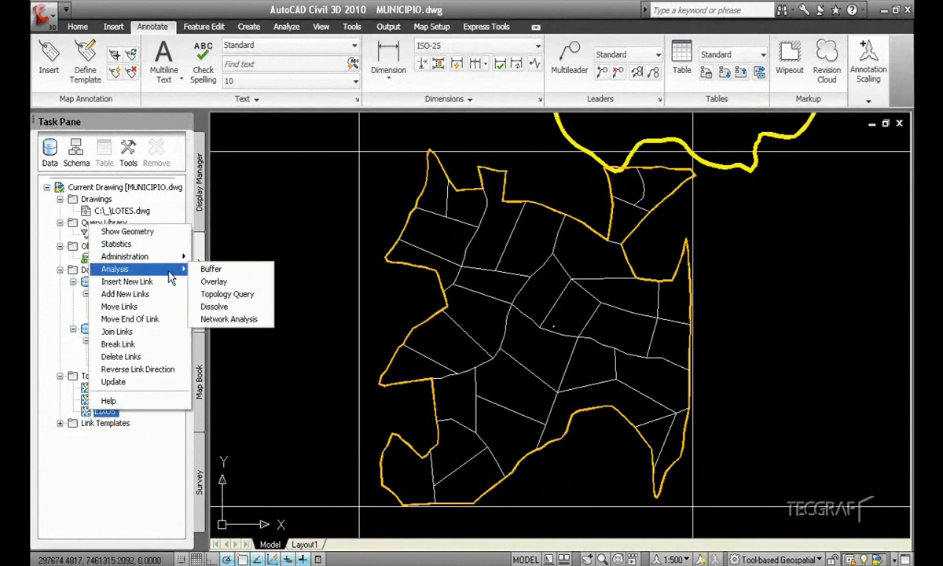
{"action": "left_click", "coordinate": [212, 268]}
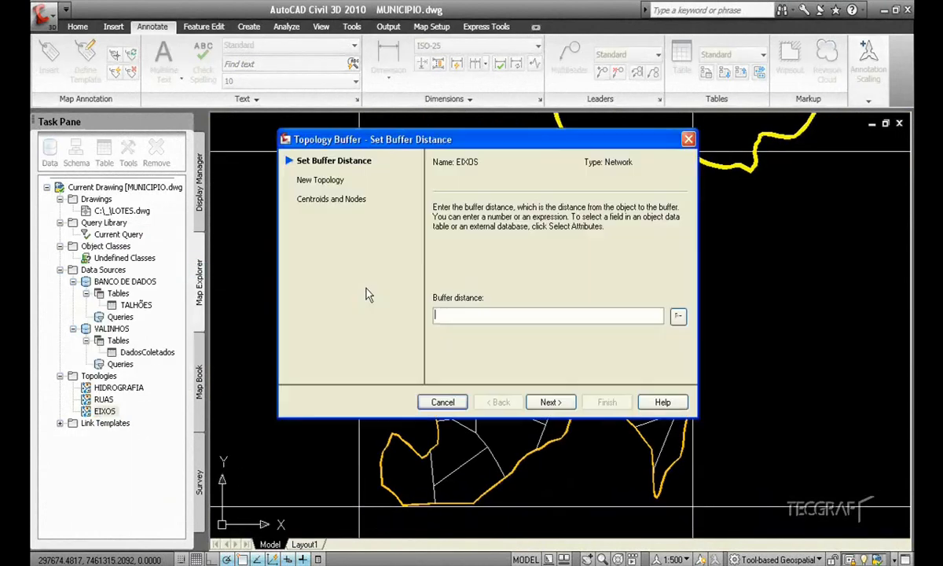
{"action": "type", "text": "5"}
{"action": "left_click", "coordinate": [550, 401]}
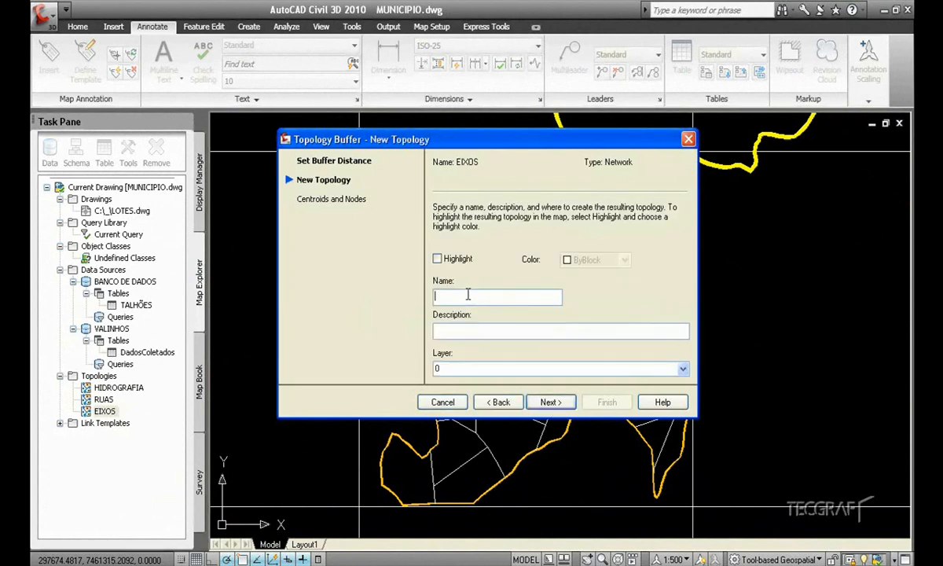
Name the new buffer topology quadras, assign the _TOPO QUADRAS layer, and generate it with ACAD_POINT centroids.
{"action": "left_click", "coordinate": [680, 367]}
{"action": "left_click", "coordinate": [480, 387]}
{"action": "left_click", "coordinate": [550, 401]}
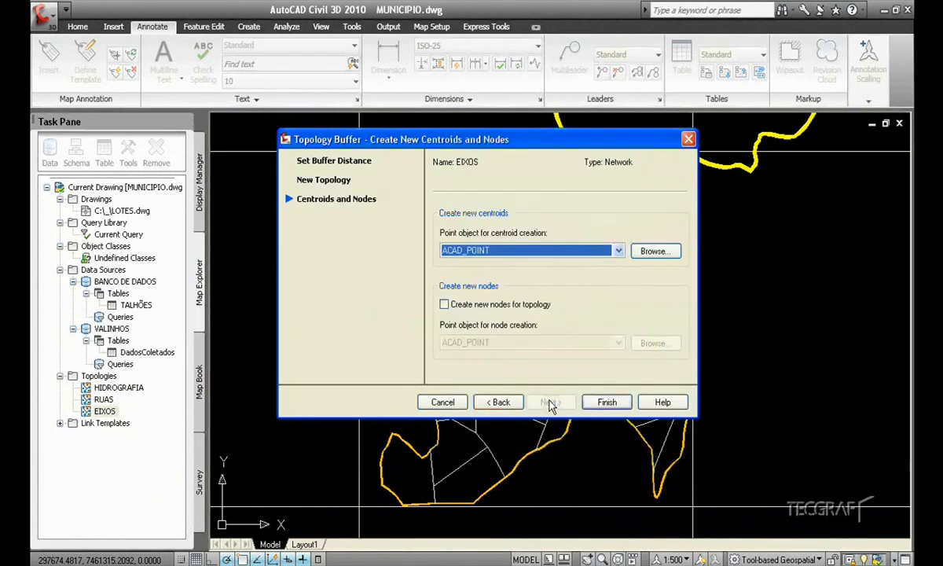
{"action": "left_click", "coordinate": [607, 402]}
Examine the generated road widths and their intersections across the blocks.
{"action": "scroll", "coordinate": [583, 279], "scroll_direction": "up", "scroll_amount": 9}
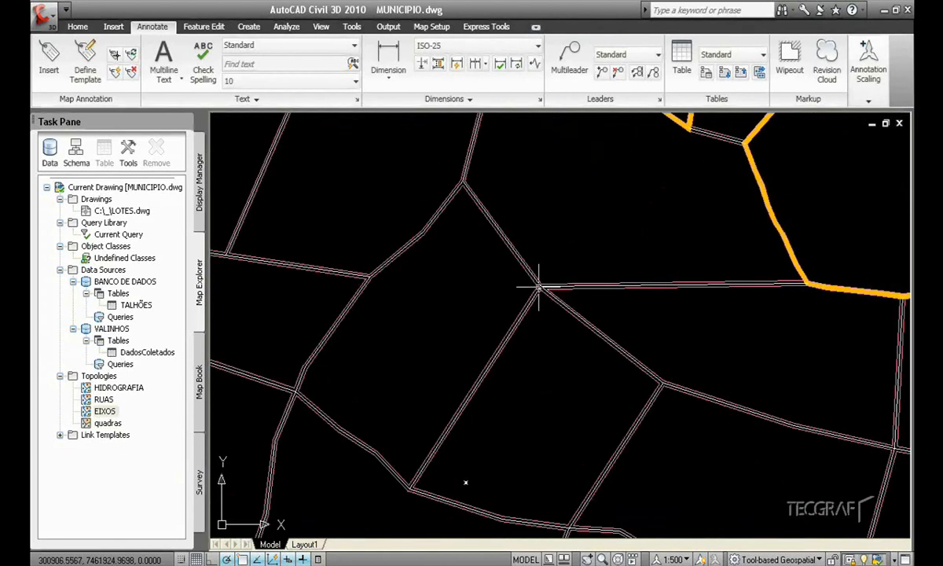
{"action": "middle_click_drag", "start_coordinate": [561, 297], "coordinate": [442, 259]}
{"action": "mouse_move", "coordinate": [483, 400]}
{"action": "middle_mouse_down"}
{"action": "mouse_move", "coordinate": [539, 243]}
{"action": "mouse_move", "coordinate": [493, 337]}
{"action": "mouse_move", "coordinate": [523, 274]}
{"action": "middle_mouse_up"}
{"action": "middle_click_drag", "start_coordinate": [554, 415], "coordinate": [417, 356]}
{"action": "middle_click_drag", "start_coordinate": [632, 468], "coordinate": [486, 344]}
{"action": "middle_click_drag", "start_coordinate": [637, 383], "coordinate": [354, 486]}
{"action": "middle_click_drag", "start_coordinate": [418, 433], "coordinate": [520, 380]}
{"action": "scroll", "coordinate": [512, 374], "scroll_direction": "down", "scroll_amount": 6}
{"action": "scroll", "coordinate": [493, 356], "scroll_direction": "down", "scroll_amount": 8}
{"action": "mouse_move", "coordinate": [461, 363]}
{"action": "middle_mouse_down"}
{"action": "mouse_move", "coordinate": [570, 352]}
{"action": "mouse_move", "coordinate": [515, 339]}
{"action": "middle_mouse_up"}
{"action": "scroll", "coordinate": [527, 341], "scroll_direction": "up", "scroll_amount": 3}
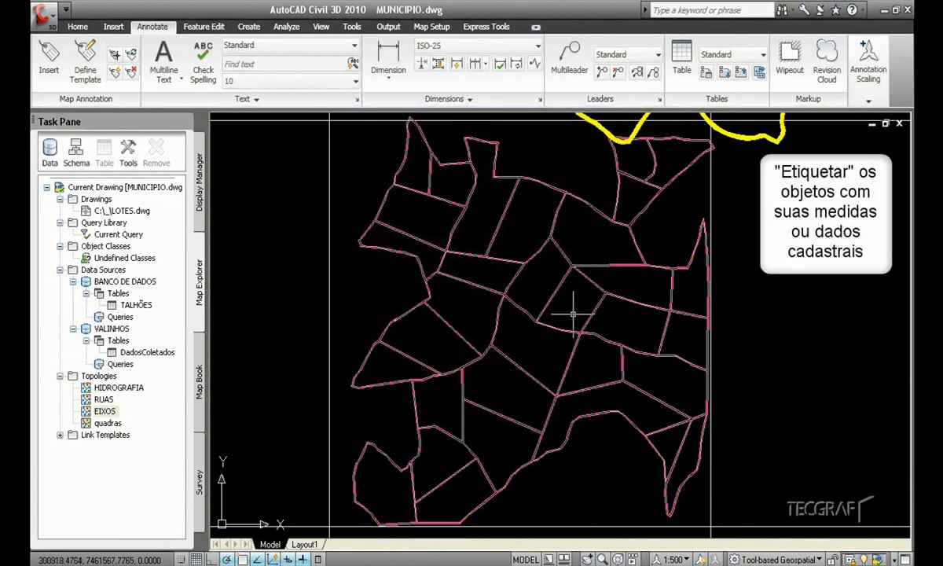
{"action": "scroll", "coordinate": [574, 315], "scroll_direction": "up", "scroll_amount": 5}
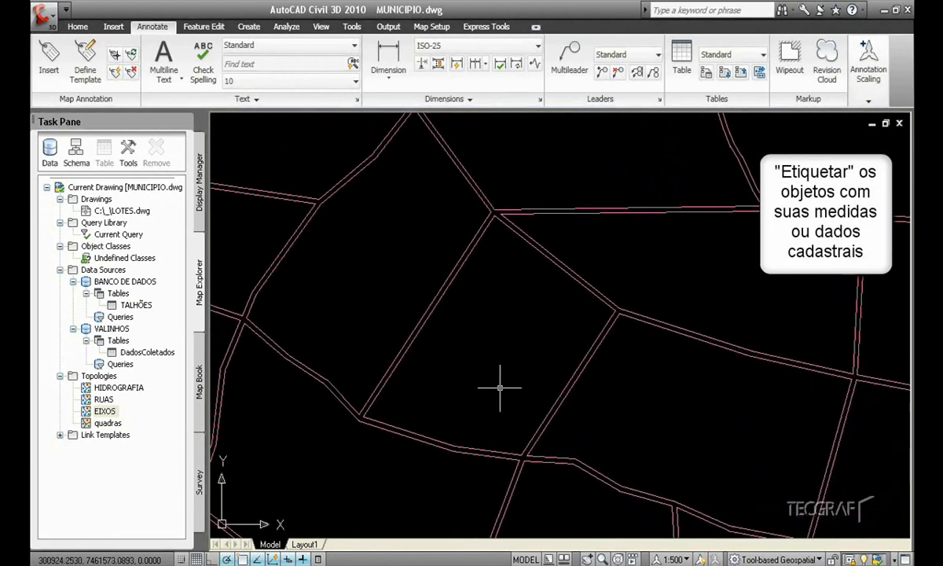
{"action": "scroll", "coordinate": [499, 388], "scroll_direction": "down", "scroll_amount": 5}
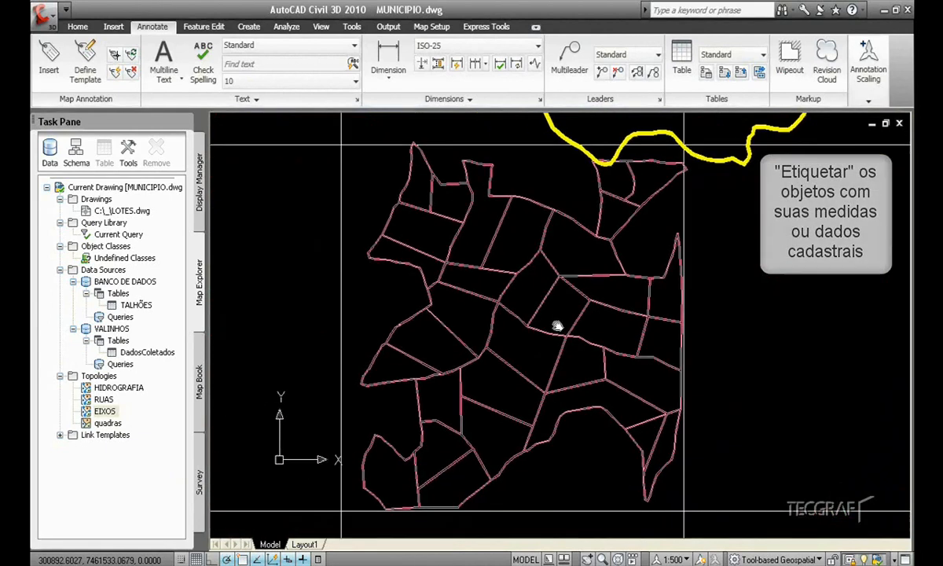
Insert the ÁREA E PERÍMETRO annotation template on all block objects inside the map sheet.
{"action": "left_click", "coordinate": [49, 59]}
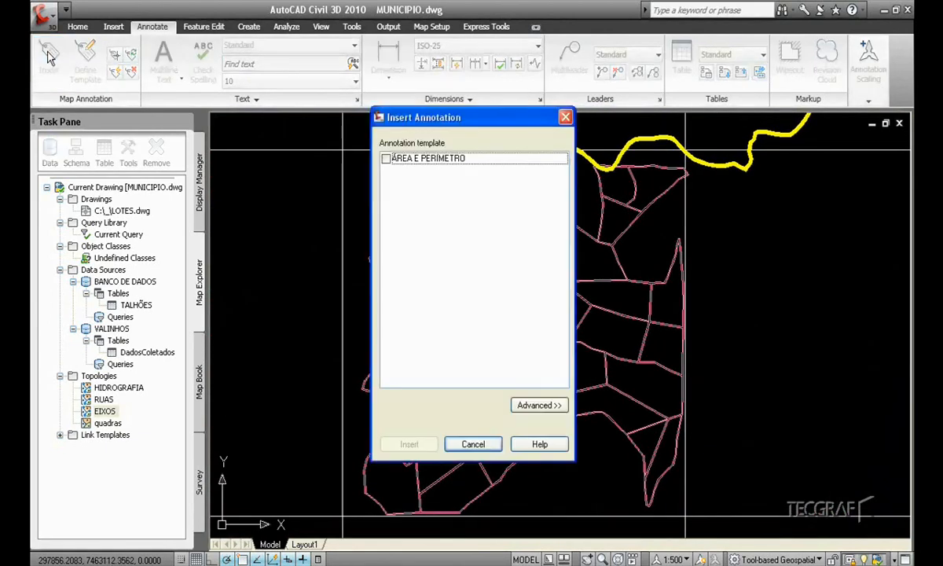
{"action": "left_click", "coordinate": [385, 159]}
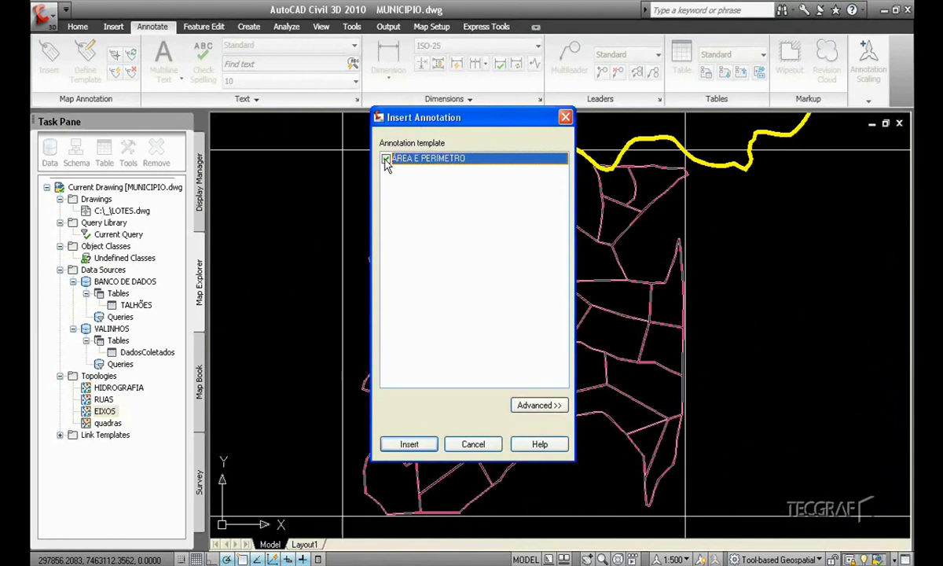
{"action": "left_click", "coordinate": [410, 445]}
{"action": "left_click", "coordinate": [680, 514]}
{"action": "left_click", "coordinate": [356, 187]}
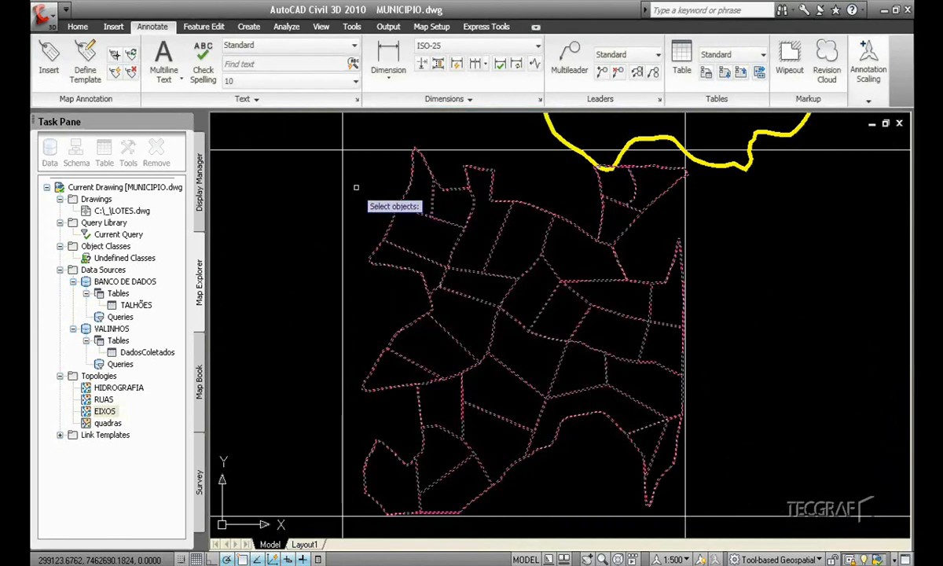
{"action": "key", "text": "Return"}
{"action": "scroll", "coordinate": [621, 215], "scroll_direction": "down", "scroll_amount": 1}
{"action": "scroll", "coordinate": [621, 215], "scroll_direction": "up", "scroll_amount": 4}
{"action": "middle_click_drag", "start_coordinate": [564, 244], "coordinate": [502, 320]}
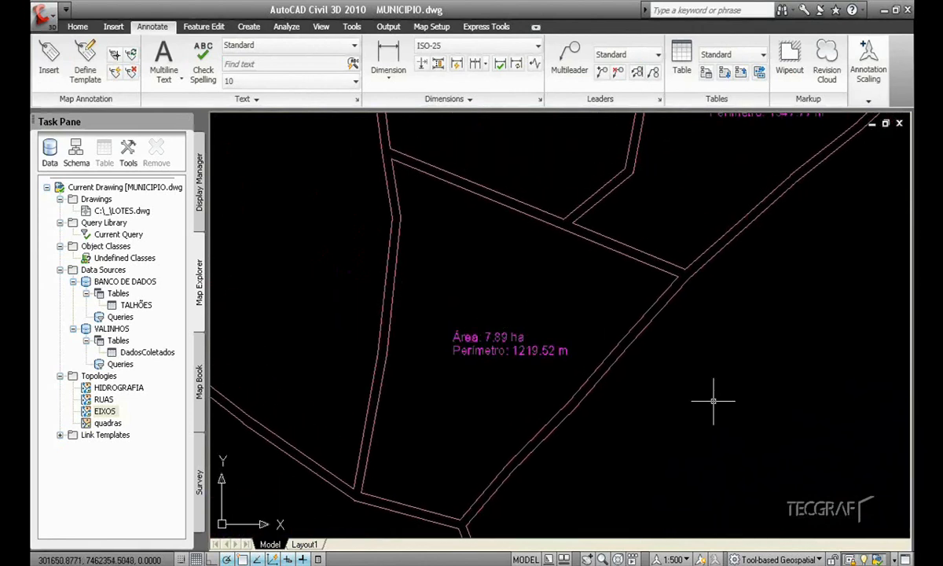
{"action": "middle_click_drag", "start_coordinate": [532, 301], "coordinate": [472, 270]}
{"action": "mouse_move", "coordinate": [530, 224]}
{"action": "middle_mouse_down"}
{"action": "mouse_move", "coordinate": [483, 400]}
{"action": "mouse_move", "coordinate": [520, 381]}
{"action": "middle_mouse_up"}
{"action": "scroll", "coordinate": [621, 271], "scroll_direction": "up", "scroll_amount": 4}
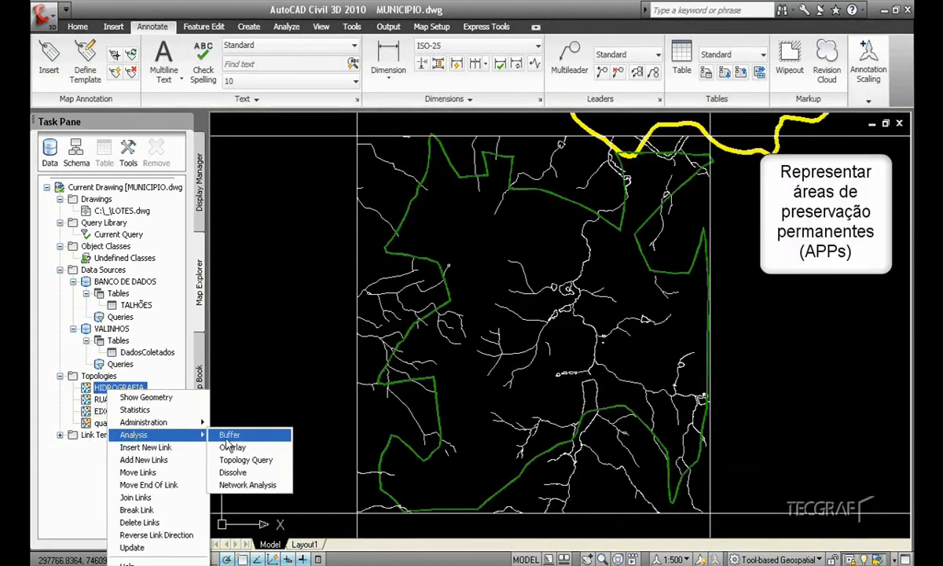
Start a topology buffer on HIDROGRAFIA, using the objects' .LAYER property as the buffer distance expression.
{"action": "left_click", "coordinate": [224, 414]}
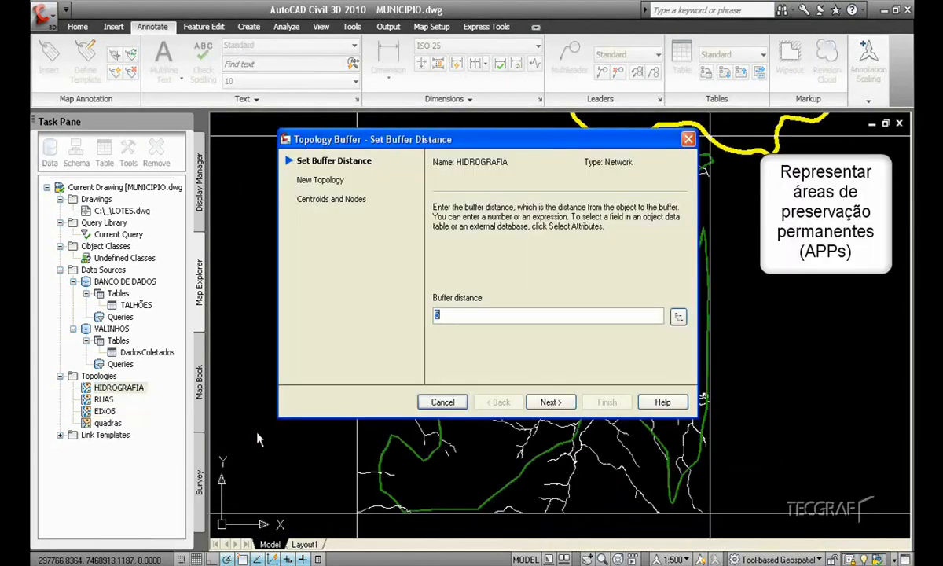
{"action": "type", "text": "5"}
{"action": "left_click", "coordinate": [678, 317]}
{"action": "left_click", "coordinate": [359, 213]}
{"action": "left_click_drag", "start_coordinate": [521, 239], "coordinate": [521, 275]}
{"action": "left_click", "coordinate": [403, 271]}
{"action": "left_click", "coordinate": [560, 218]}
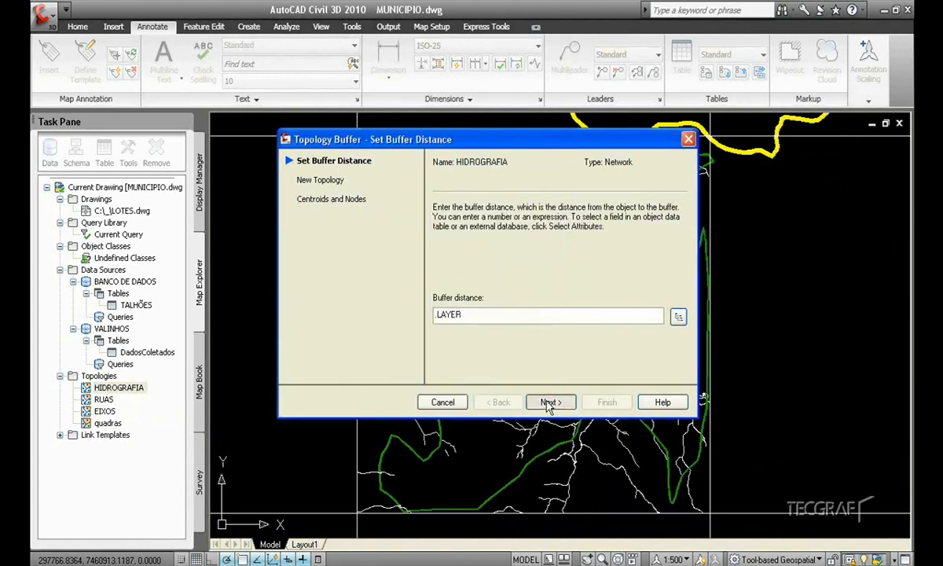
Name the new buffer topology app, assign it to the _APP layer, and generate it.
{"action": "left_click", "coordinate": [549, 402]}
{"action": "type", "text": "app"}
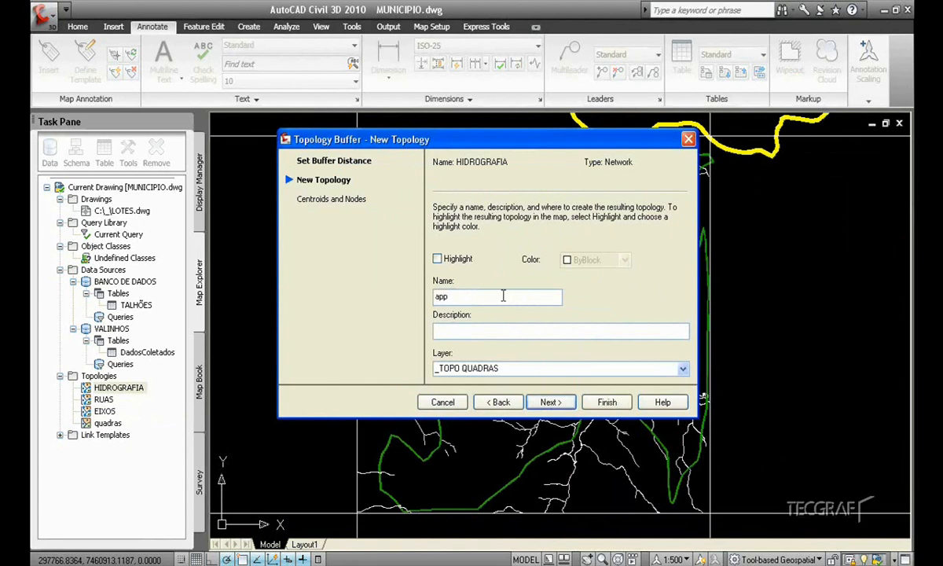
{"action": "left_click", "coordinate": [682, 370]}
{"action": "left_click", "coordinate": [471, 378]}
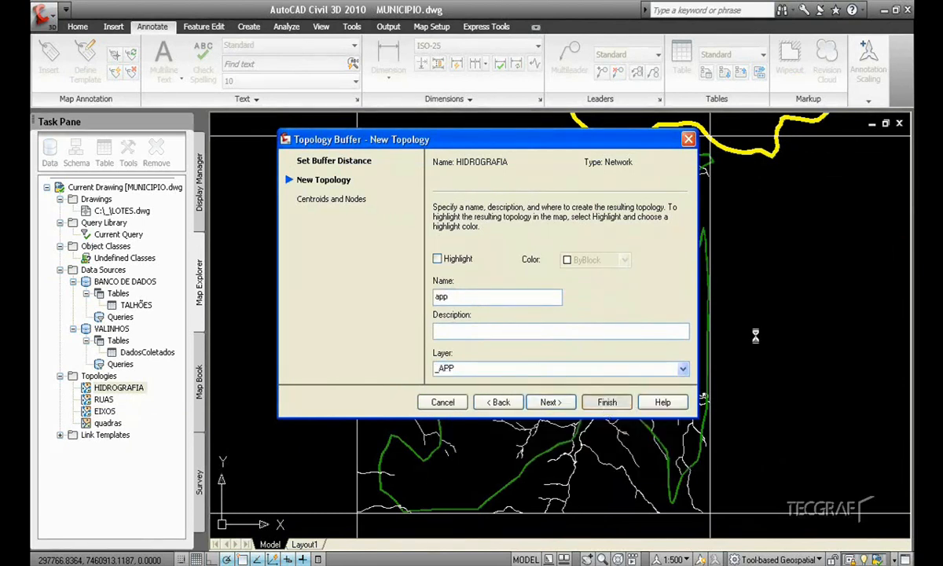
Examine the preservation buffers around the watercourses and select the app topology.
{"action": "scroll", "coordinate": [518, 323], "scroll_direction": "up", "scroll_amount": 5}
{"action": "middle_click_drag", "start_coordinate": [517, 323], "coordinate": [549, 326]}
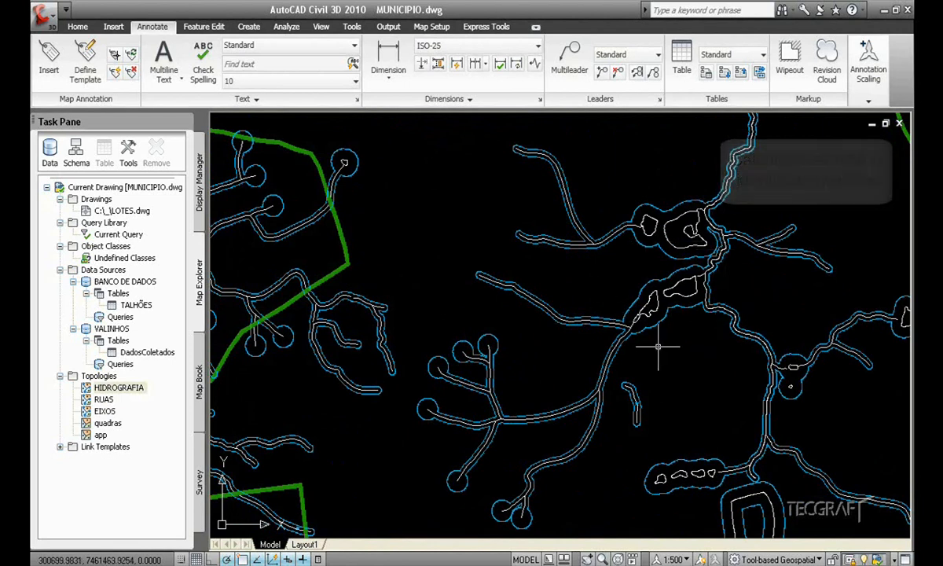
{"action": "right_click", "coordinate": [101, 435]}
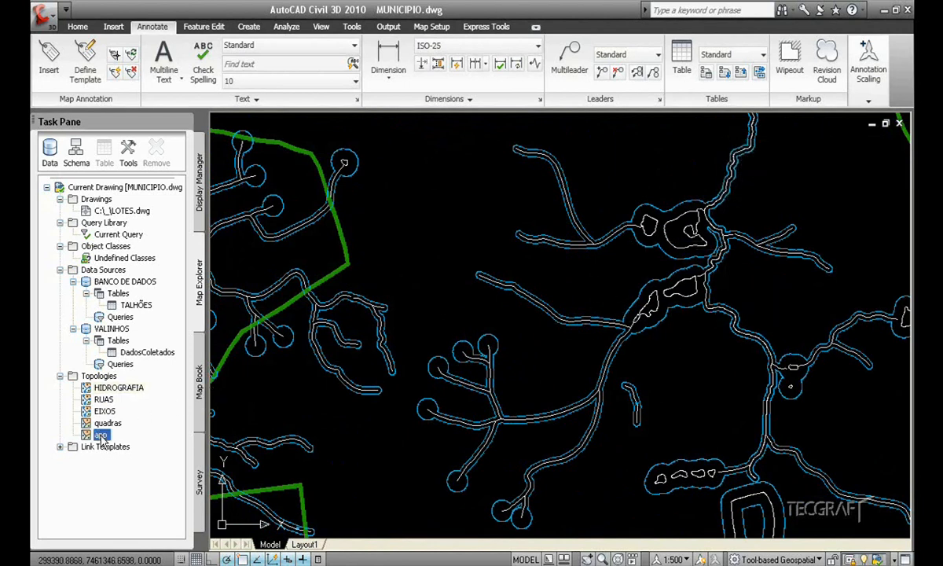
{"action": "left_click", "coordinate": [145, 458]}
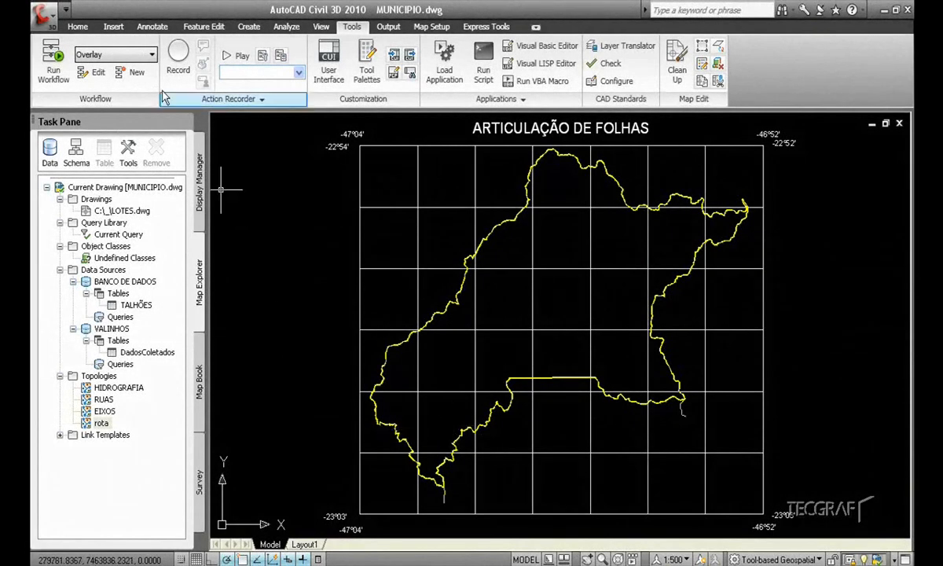
Import the GPS.shp shapefile onto the GPS drawing layer with LL84 as its input coordinate system.
{"action": "left_click", "coordinate": [113, 26]}
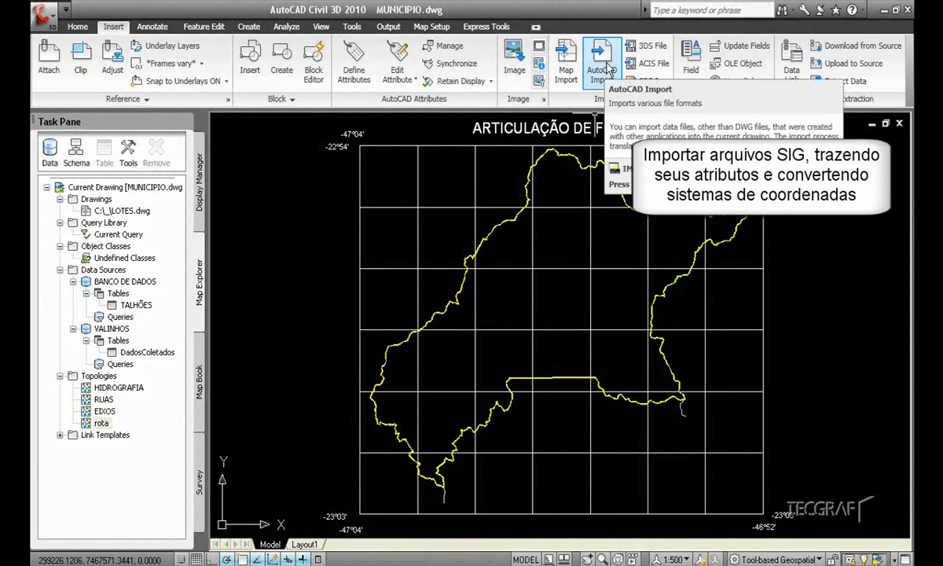
{"action": "left_click", "coordinate": [564, 79]}
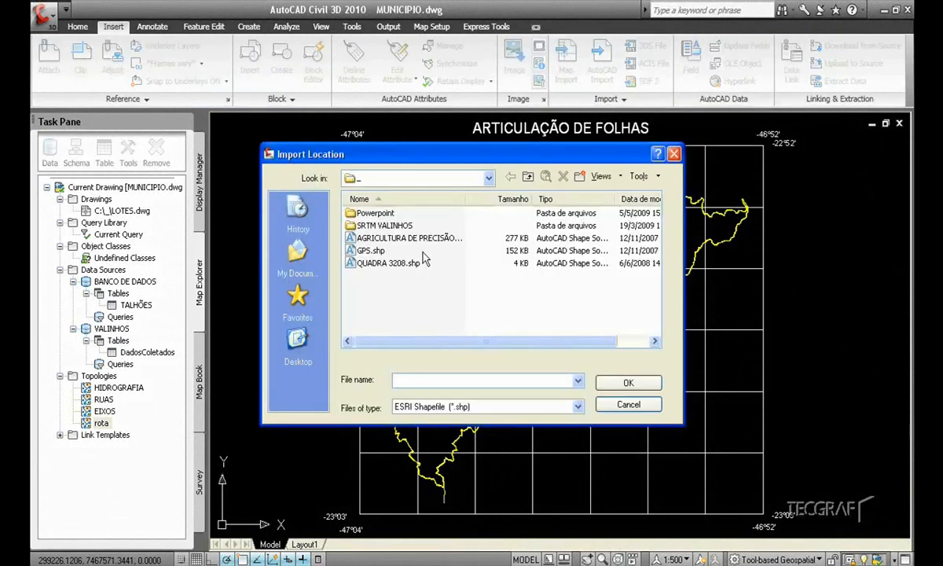
{"action": "left_click", "coordinate": [370, 250]}
{"action": "left_click", "coordinate": [618, 385]}
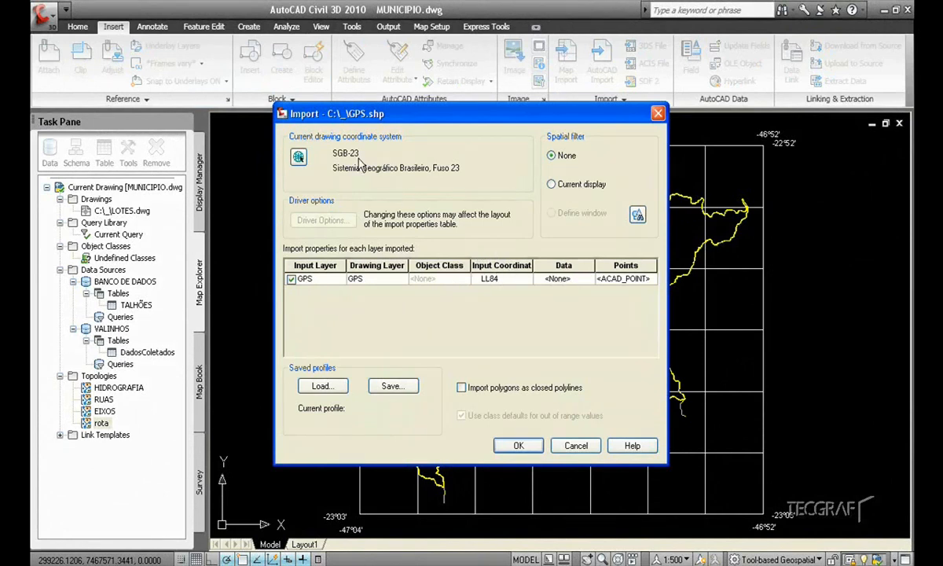
{"action": "left_click", "coordinate": [517, 445]}
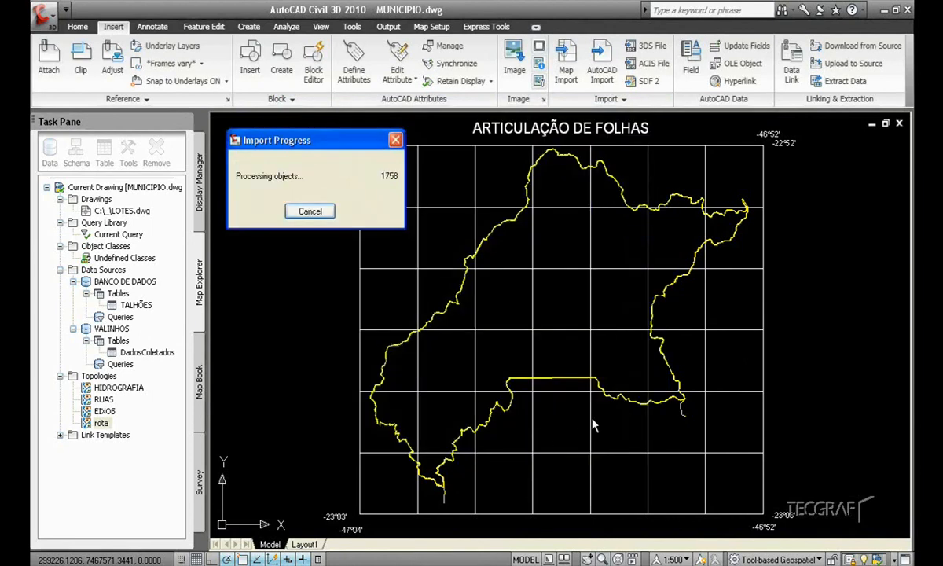
Examine the imported GPS plot lines for geometric errors at their corners and junctions.
{"action": "scroll", "coordinate": [552, 208], "scroll_direction": "up", "scroll_amount": 5}
{"action": "scroll", "coordinate": [649, 239], "scroll_direction": "up", "scroll_amount": 6}
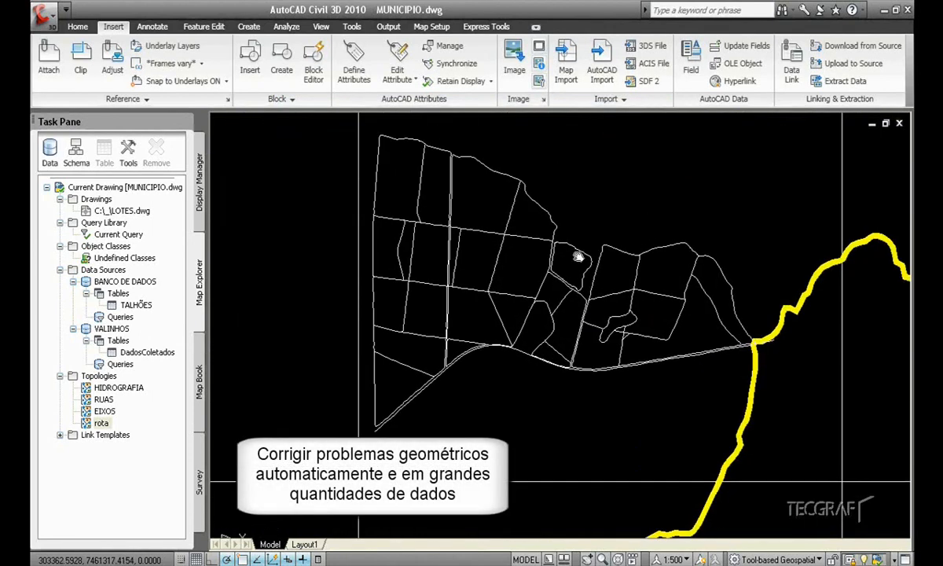
{"action": "scroll", "coordinate": [480, 270], "scroll_direction": "up", "scroll_amount": 3}
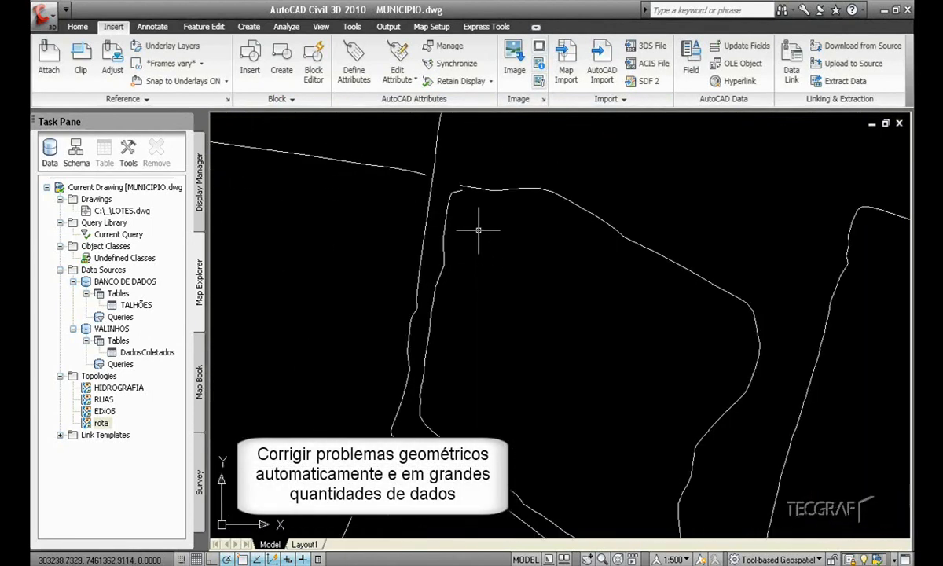
{"action": "scroll", "coordinate": [459, 179], "scroll_direction": "up", "scroll_amount": 5}
{"action": "scroll", "coordinate": [456, 193], "scroll_direction": "down", "scroll_amount": 7}
{"action": "mouse_move", "coordinate": [565, 515]}
{"action": "middle_mouse_down"}
{"action": "mouse_move", "coordinate": [614, 402]}
{"action": "mouse_move", "coordinate": [567, 324]}
{"action": "middle_mouse_up"}
{"action": "scroll", "coordinate": [568, 324], "scroll_direction": "up", "scroll_amount": 3}
{"action": "mouse_move", "coordinate": [360, 232]}
{"action": "middle_mouse_down"}
{"action": "mouse_move", "coordinate": [481, 271]}
{"action": "mouse_move", "coordinate": [515, 351]}
{"action": "middle_mouse_up"}
{"action": "scroll", "coordinate": [481, 271], "scroll_direction": "down", "scroll_amount": 2}
{"action": "middle_click_drag", "start_coordinate": [410, 491], "coordinate": [490, 406]}
{"action": "scroll", "coordinate": [403, 294], "scroll_direction": "down", "scroll_amount": 4}
{"action": "scroll", "coordinate": [384, 280], "scroll_direction": "up", "scroll_amount": 6}
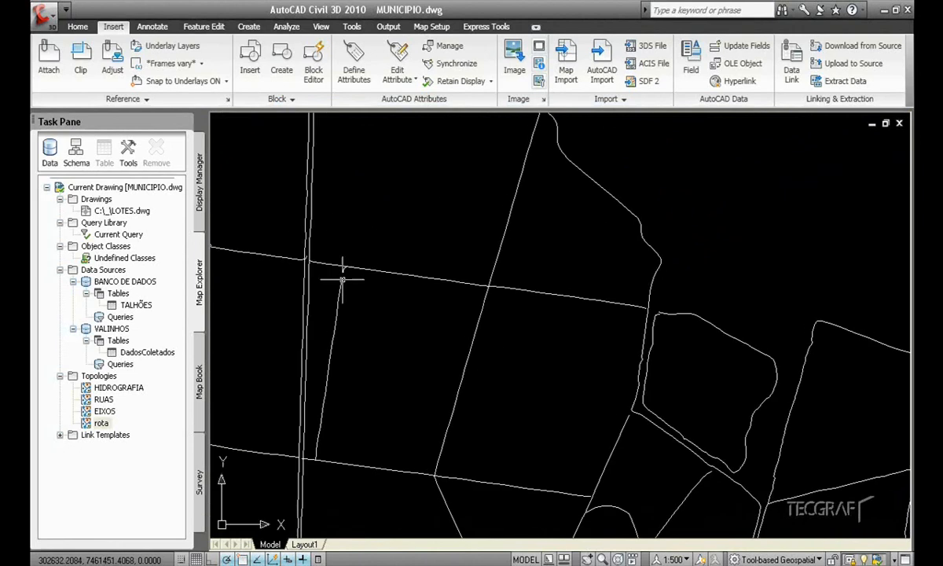
{"action": "scroll", "coordinate": [448, 287], "scroll_direction": "down", "scroll_amount": 7}
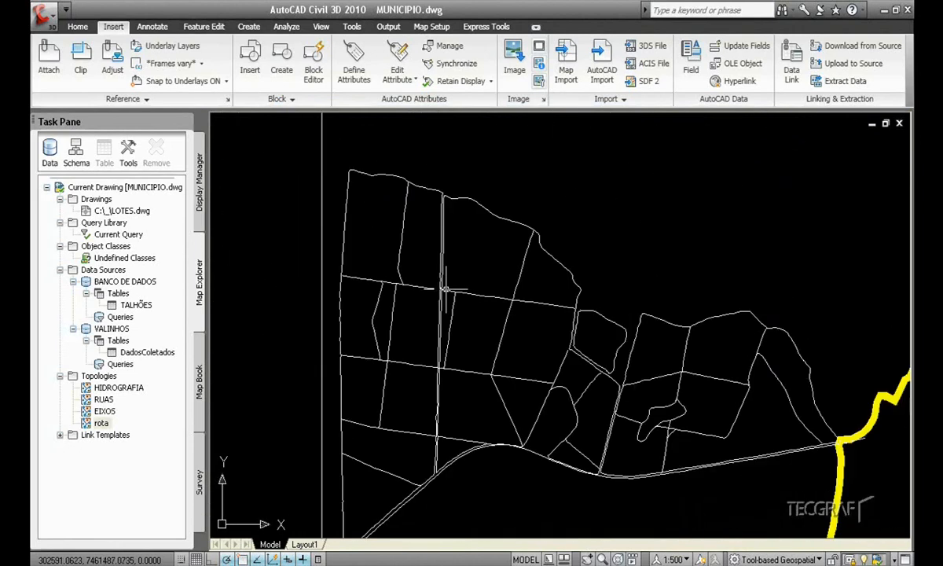
{"action": "scroll", "coordinate": [459, 326], "scroll_direction": "up", "scroll_amount": 2}
{"action": "scroll", "coordinate": [519, 302], "scroll_direction": "down", "scroll_amount": 1}
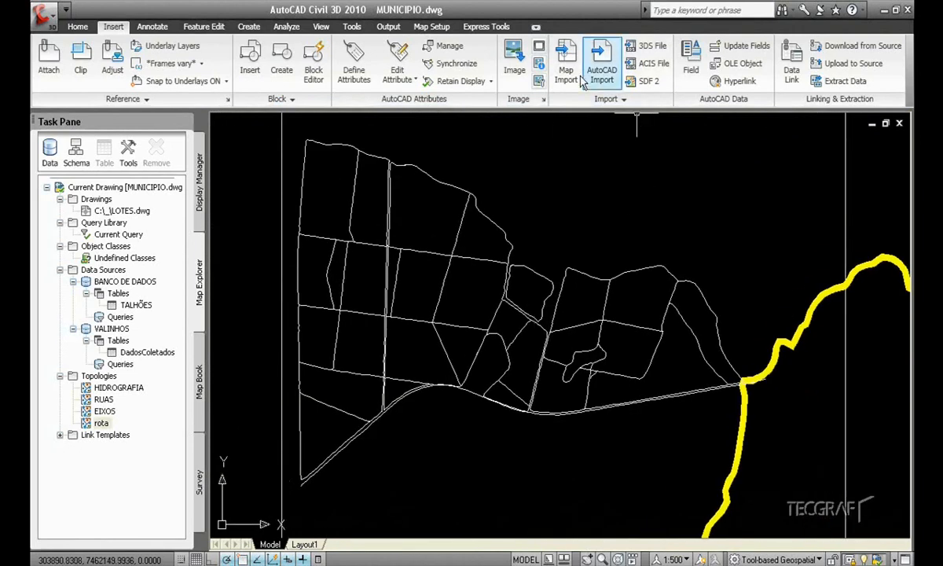
Start a drawing cleanup and load the LIMPEZA.dpf cleanup profile.
{"action": "left_click", "coordinate": [351, 27]}
{"action": "left_click", "coordinate": [677, 59]}
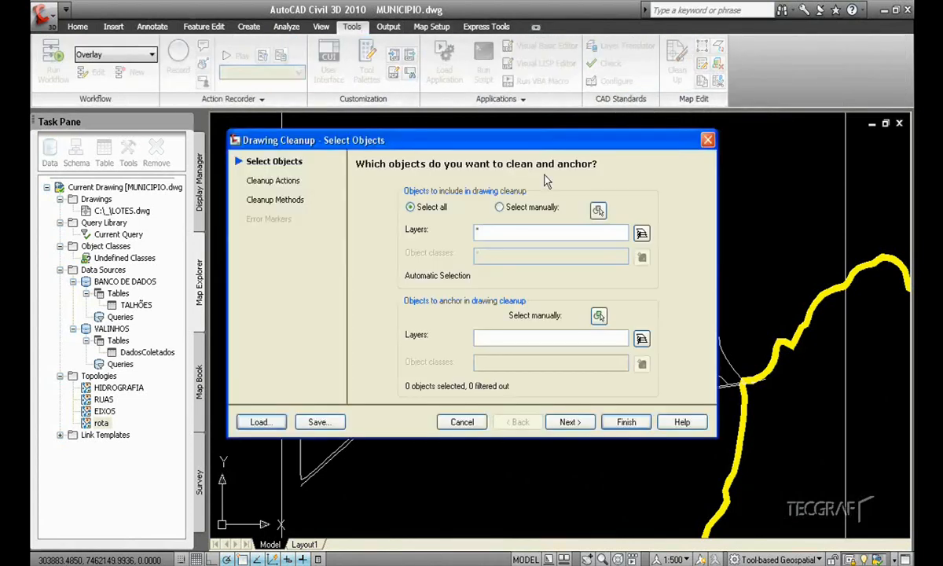
{"action": "left_click", "coordinate": [274, 423]}
{"action": "left_click", "coordinate": [392, 240]}
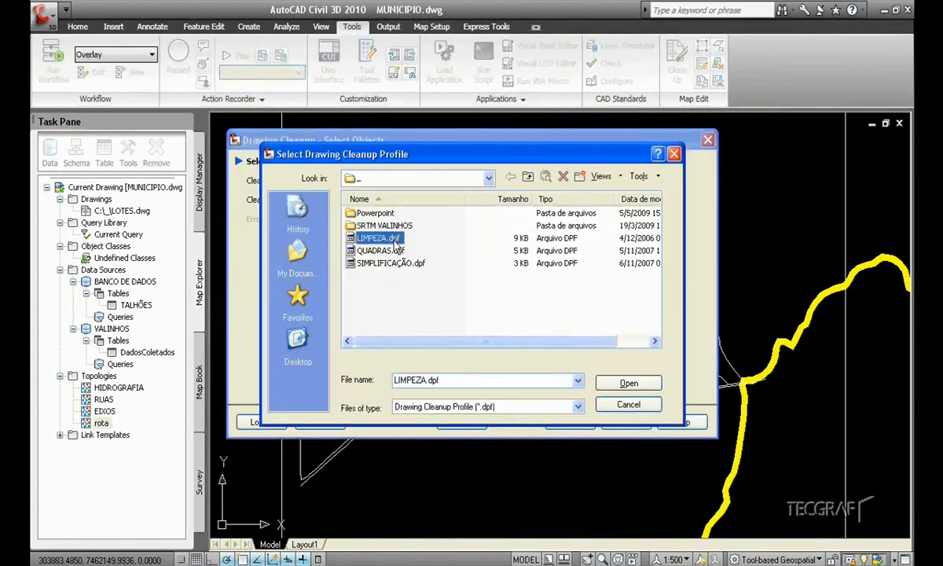
{"action": "left_click", "coordinate": [626, 383]}
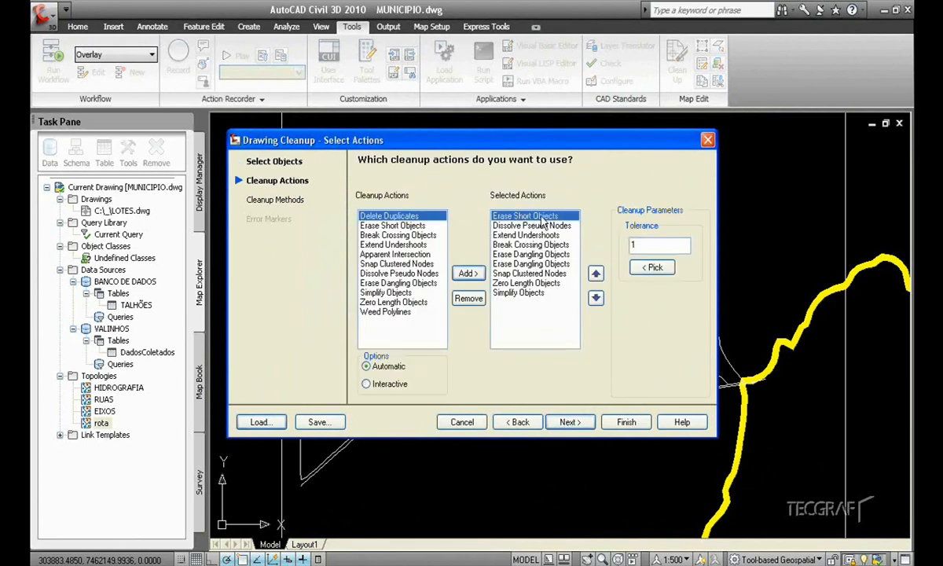
Review the profile's cleanup actions and run the cleanup on the GPS plot lines, modifying the original objects.
{"action": "left_click", "coordinate": [541, 226]}
{"action": "left_click", "coordinate": [543, 235]}
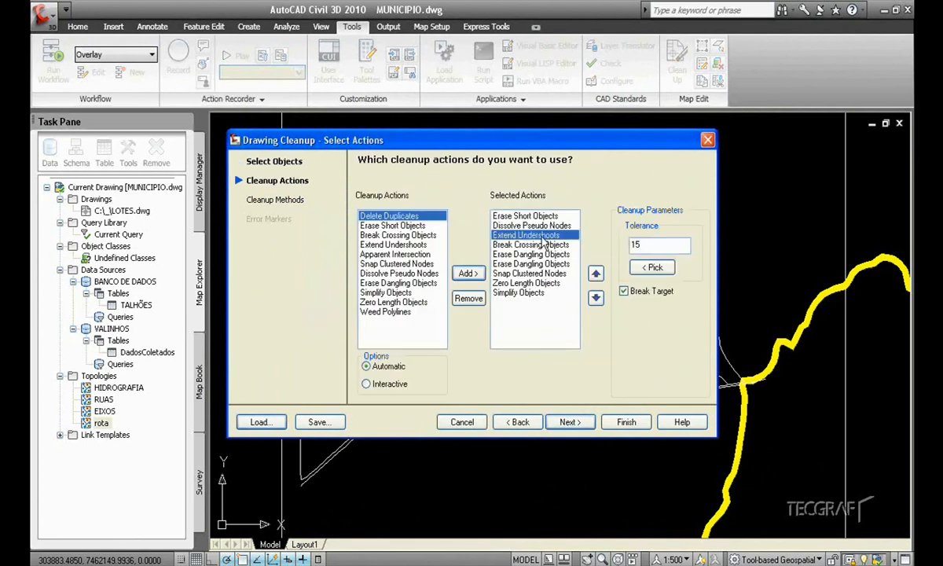
{"action": "left_click", "coordinate": [543, 245]}
{"action": "left_click", "coordinate": [498, 254]}
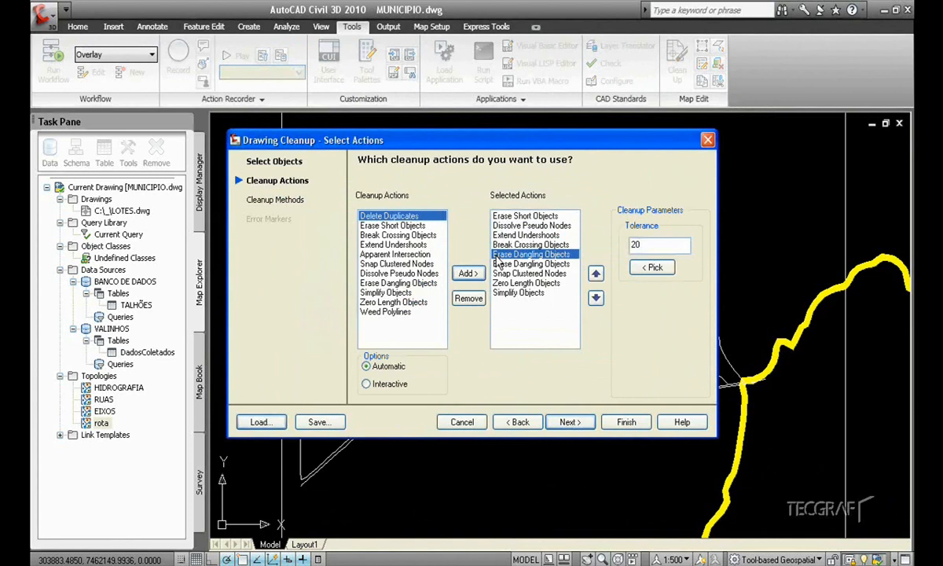
{"action": "left_click", "coordinate": [525, 293]}
{"action": "left_click", "coordinate": [581, 423]}
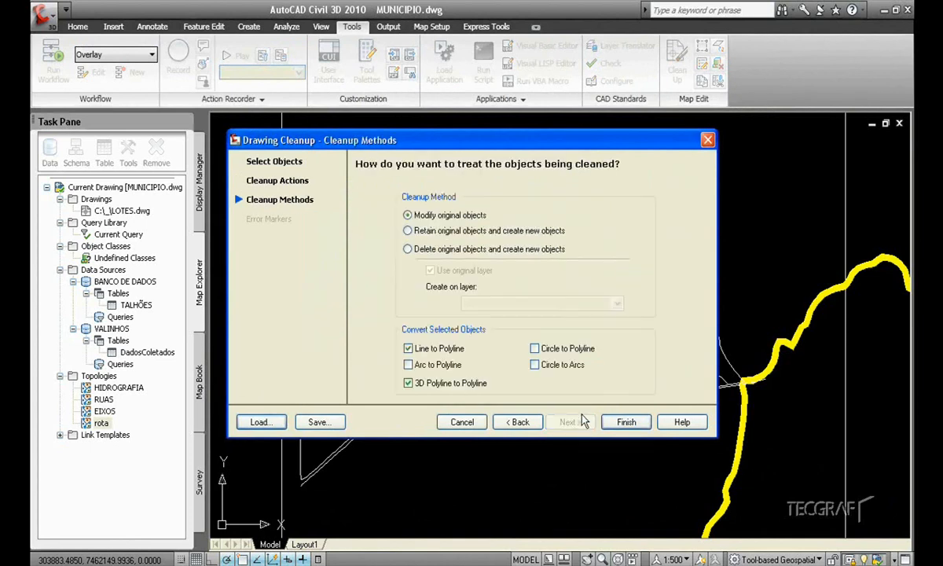
{"action": "left_click", "coordinate": [612, 425]}
Examine the cleaned plot lines, checking the closed plot outline and the corners and junctions around it.
{"action": "scroll", "coordinate": [502, 277], "scroll_direction": "up", "scroll_amount": 5}
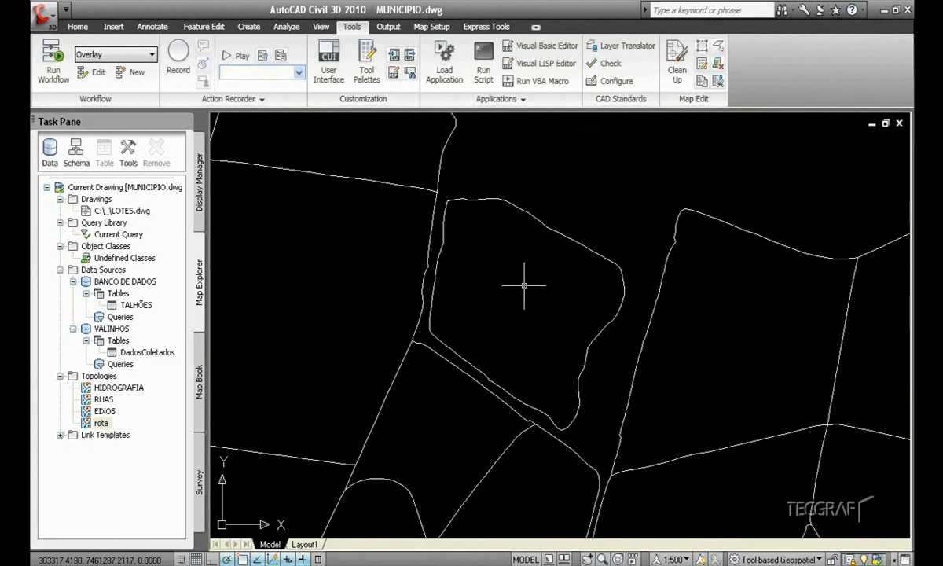
{"action": "middle_click_drag", "start_coordinate": [509, 284], "coordinate": [519, 321]}
{"action": "left_click", "coordinate": [476, 200]}
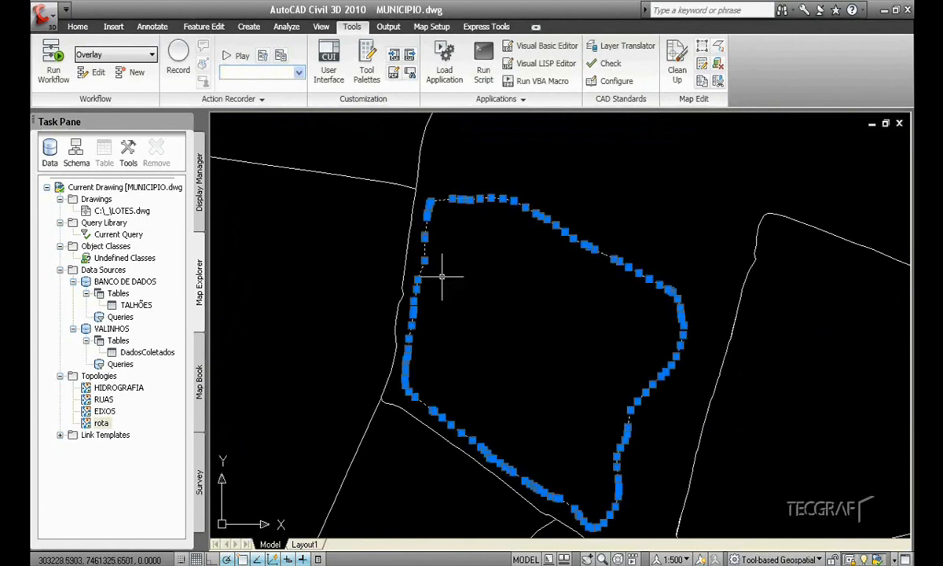
{"action": "key", "text": "Escape"}
{"action": "middle_click_drag", "start_coordinate": [412, 425], "coordinate": [642, 453]}
{"action": "scroll", "coordinate": [565, 393], "scroll_direction": "up", "scroll_amount": 3}
{"action": "scroll", "coordinate": [558, 384], "scroll_direction": "up", "scroll_amount": 2}
{"action": "middle_click_drag", "start_coordinate": [405, 267], "coordinate": [509, 418]}
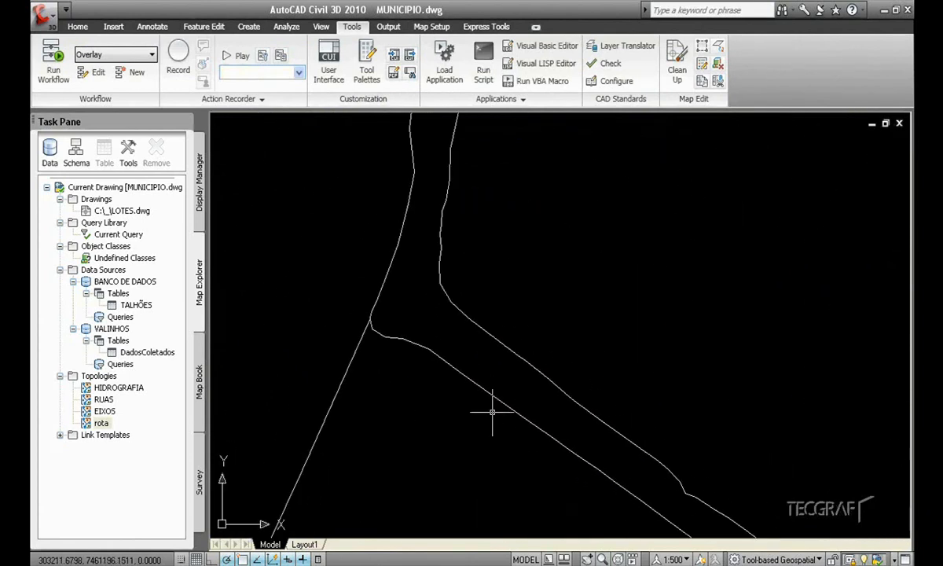
{"action": "middle_click_drag", "start_coordinate": [441, 157], "coordinate": [520, 443]}
{"action": "scroll", "coordinate": [526, 408], "scroll_direction": "down", "scroll_amount": 10}
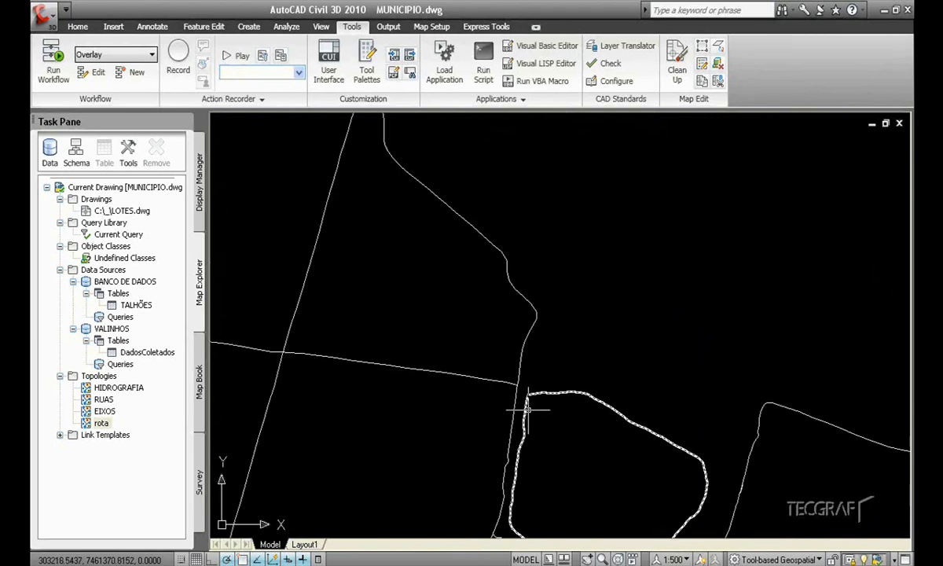
{"action": "scroll", "coordinate": [540, 441], "scroll_direction": "down", "scroll_amount": 5}
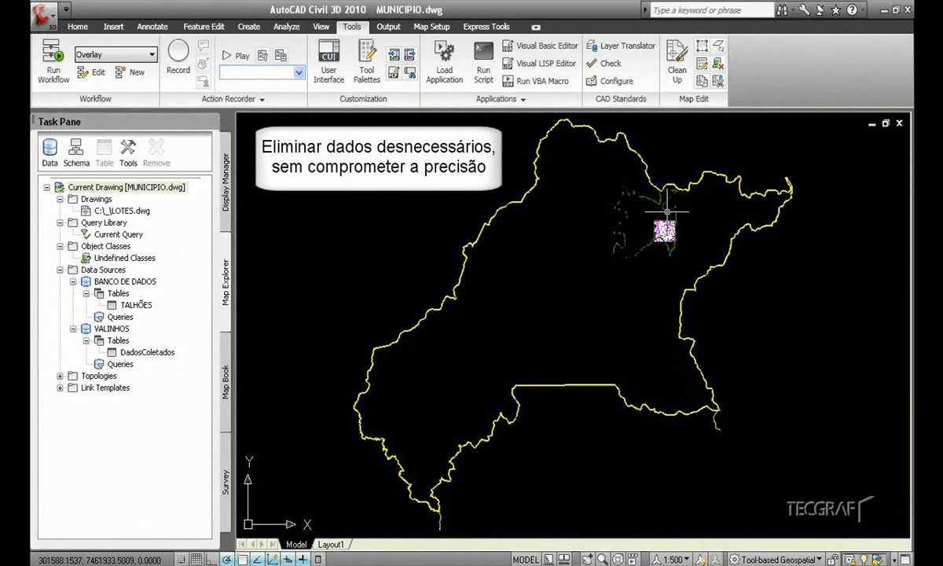
Examine the contour lines inside the square map sheet for unnecessarily dense vertices.
{"action": "scroll", "coordinate": [669, 232], "scroll_direction": "up", "scroll_amount": 3}
{"action": "scroll", "coordinate": [669, 232], "scroll_direction": "up", "scroll_amount": 7}
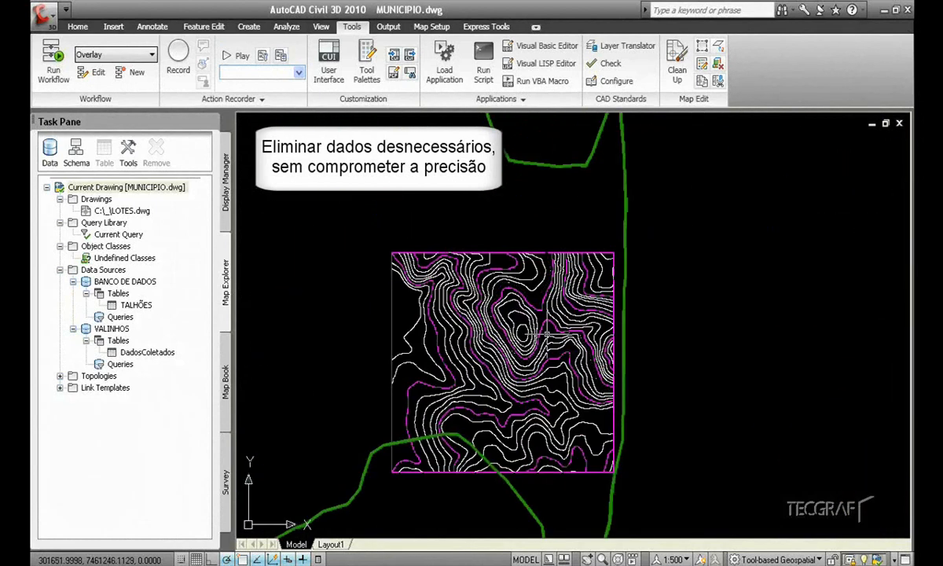
{"action": "scroll", "coordinate": [598, 355], "scroll_direction": "up", "scroll_amount": 3}
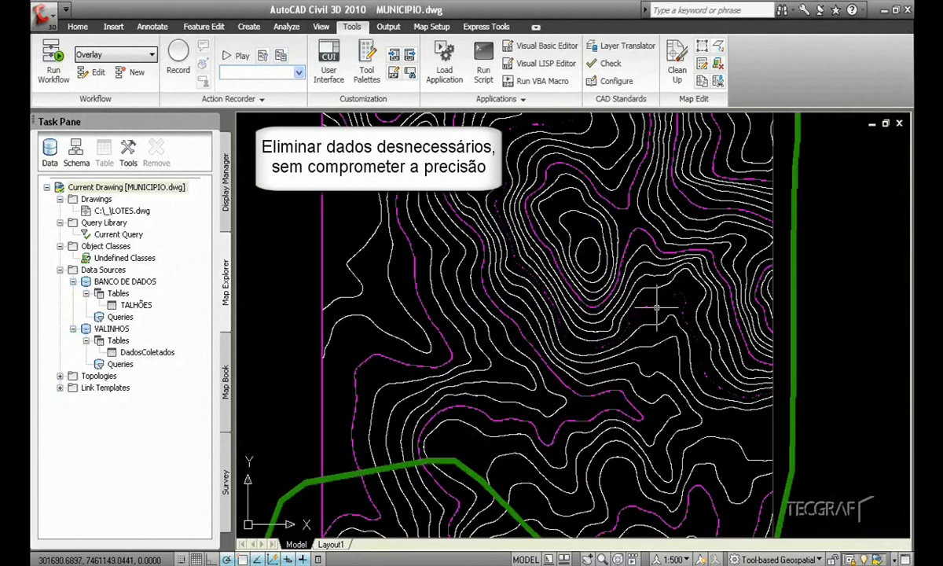
{"action": "scroll", "coordinate": [629, 322], "scroll_direction": "up", "scroll_amount": 4}
{"action": "scroll", "coordinate": [558, 342], "scroll_direction": "up", "scroll_amount": 5}
{"action": "scroll", "coordinate": [598, 339], "scroll_direction": "up", "scroll_amount": 6}
{"action": "scroll", "coordinate": [568, 307], "scroll_direction": "down", "scroll_amount": 8}
{"action": "scroll", "coordinate": [622, 362], "scroll_direction": "down", "scroll_amount": 8}
{"action": "middle_click_drag", "start_coordinate": [622, 361], "coordinate": [616, 358]}
{"action": "key", "text": "Escape"}
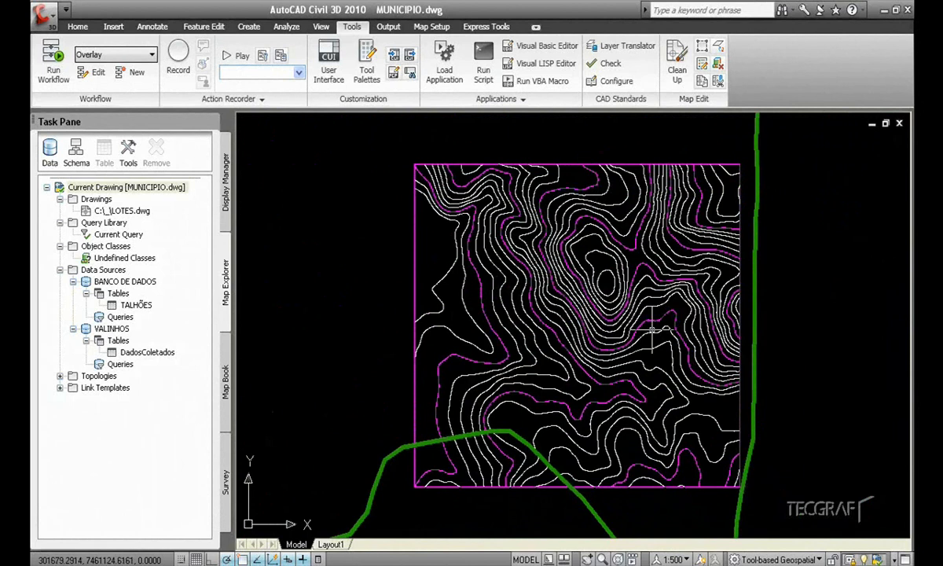
Load the SIMPLIFICAÇÃO.dpf cleanup profile and run its Simplify Objects action on the contour lines.
{"action": "left_click", "coordinate": [677, 69]}
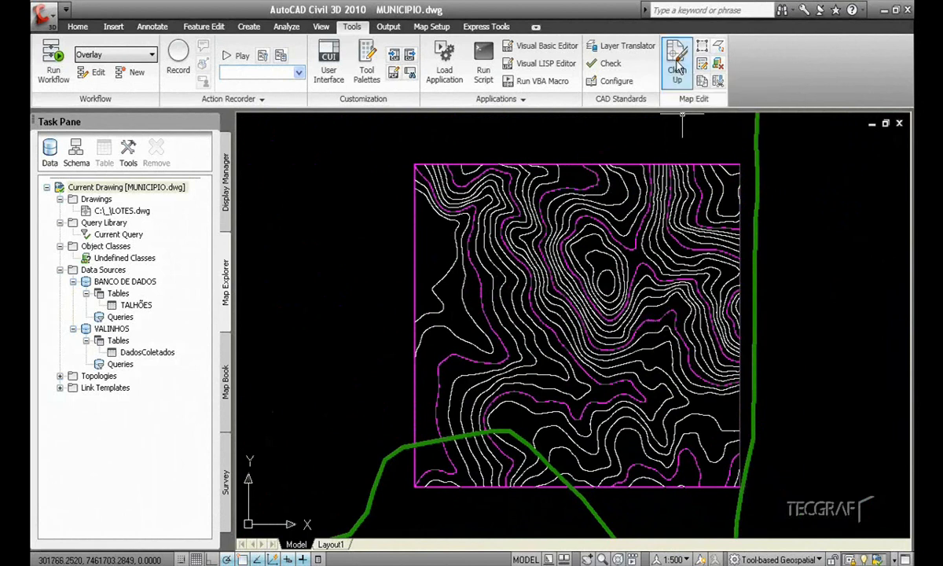
{"action": "left_click", "coordinate": [261, 422]}
{"action": "left_click", "coordinate": [410, 265]}
{"action": "left_click", "coordinate": [626, 385]}
{"action": "left_click", "coordinate": [568, 422]}
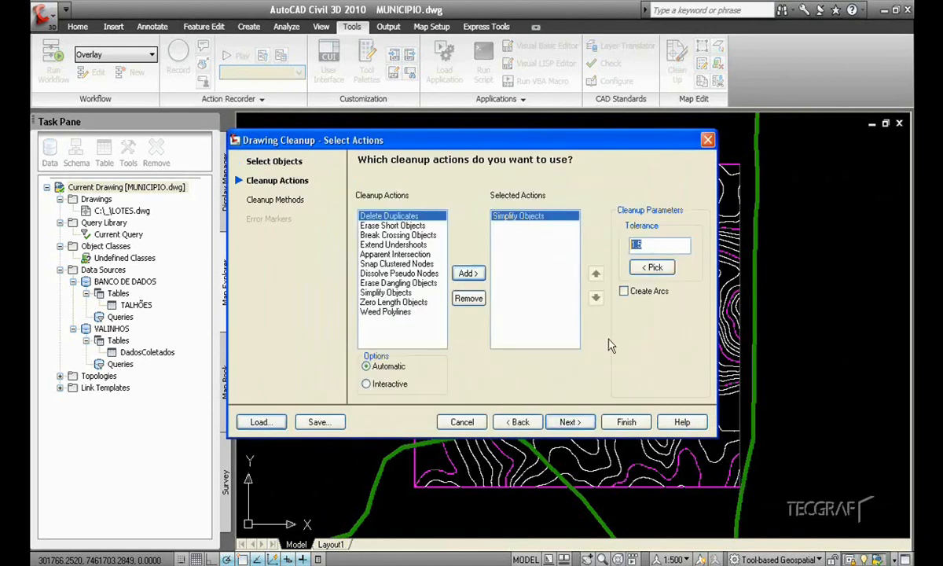
{"action": "left_click", "coordinate": [626, 421]}
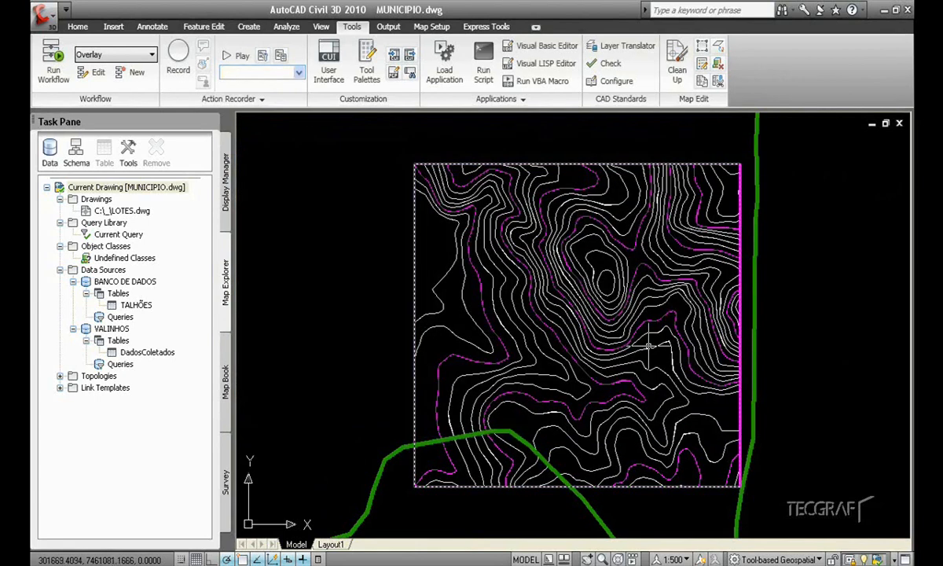
Examine the simplified contour lines up close for preserved shape and reduced vertices.
{"action": "scroll", "coordinate": [613, 341], "scroll_direction": "up", "scroll_amount": 3}
{"action": "left_click", "coordinate": [617, 350]}
{"action": "middle_click_drag", "start_coordinate": [508, 198], "coordinate": [495, 299]}
{"action": "scroll", "coordinate": [511, 230], "scroll_direction": "up", "scroll_amount": 5}
{"action": "middle_click_drag", "start_coordinate": [515, 363], "coordinate": [505, 270]}
{"action": "middle_click_drag", "start_coordinate": [492, 406], "coordinate": [452, 304]}
{"action": "middle_click_drag", "start_coordinate": [524, 444], "coordinate": [458, 317]}
{"action": "scroll", "coordinate": [496, 342], "scroll_direction": "down", "scroll_amount": 2}
{"action": "scroll", "coordinate": [496, 342], "scroll_direction": "down", "scroll_amount": 5}
{"action": "middle_click_drag", "start_coordinate": [523, 358], "coordinate": [564, 333]}
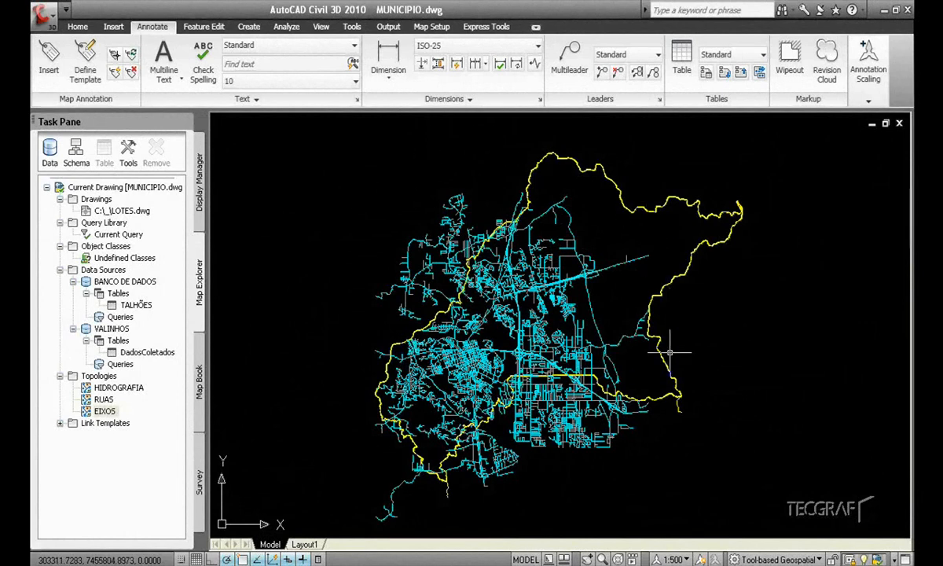
Start a network analysis of the RUAS street topology with the Best route method.
{"action": "scroll", "coordinate": [444, 361], "scroll_direction": "up", "scroll_amount": 2}
{"action": "scroll", "coordinate": [445, 361], "scroll_direction": "up", "scroll_amount": 4}
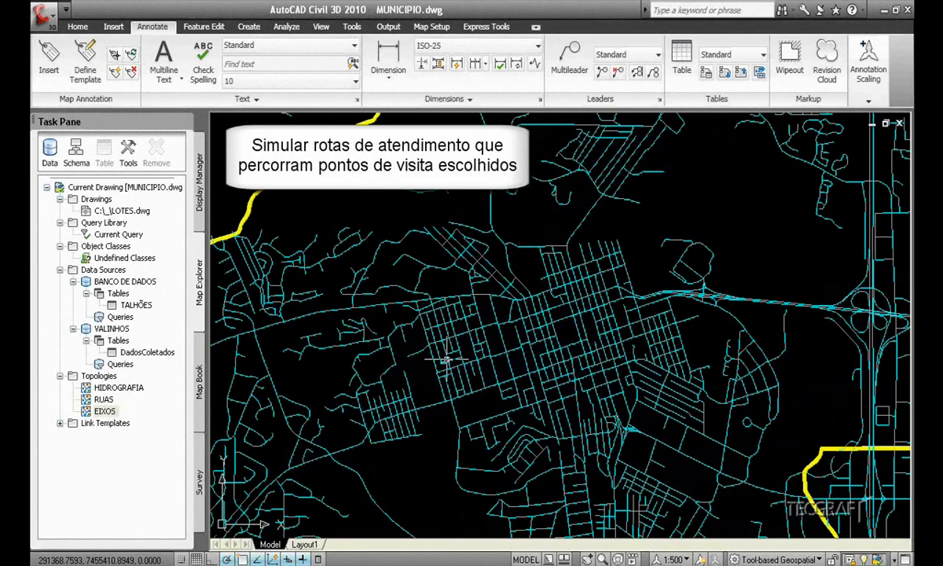
{"action": "scroll", "coordinate": [619, 360], "scroll_direction": "up", "scroll_amount": 8}
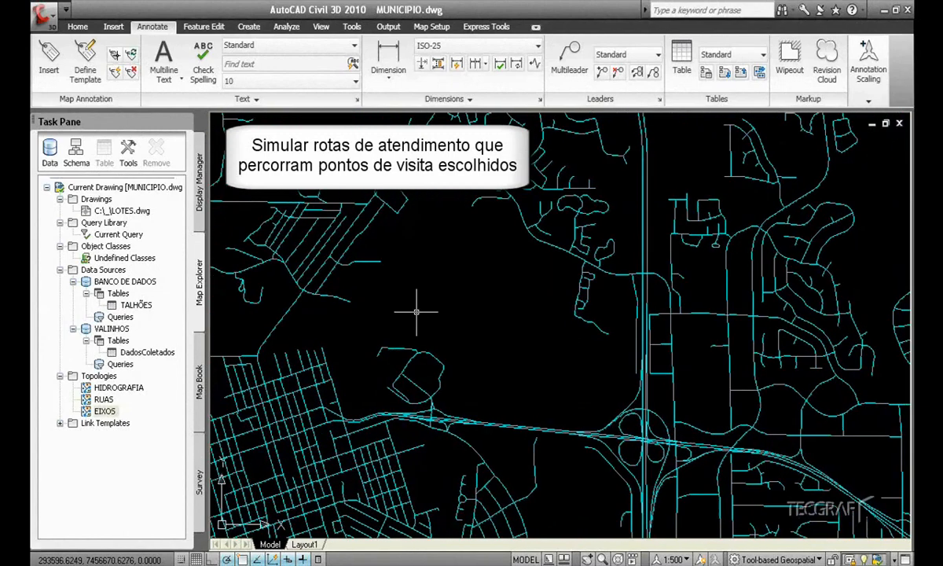
{"action": "scroll", "coordinate": [574, 318], "scroll_direction": "down", "scroll_amount": 10}
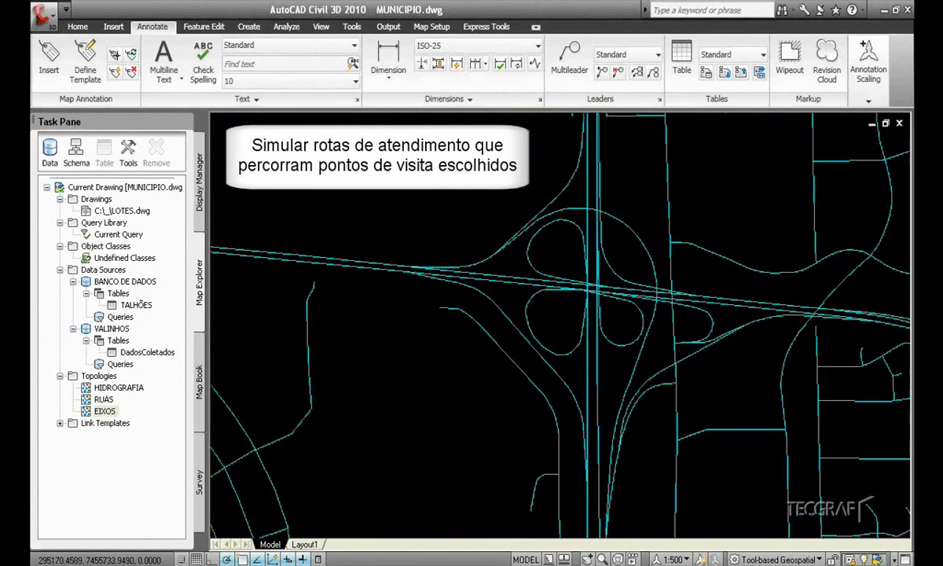
{"action": "scroll", "coordinate": [519, 322], "scroll_direction": "down", "scroll_amount": 6}
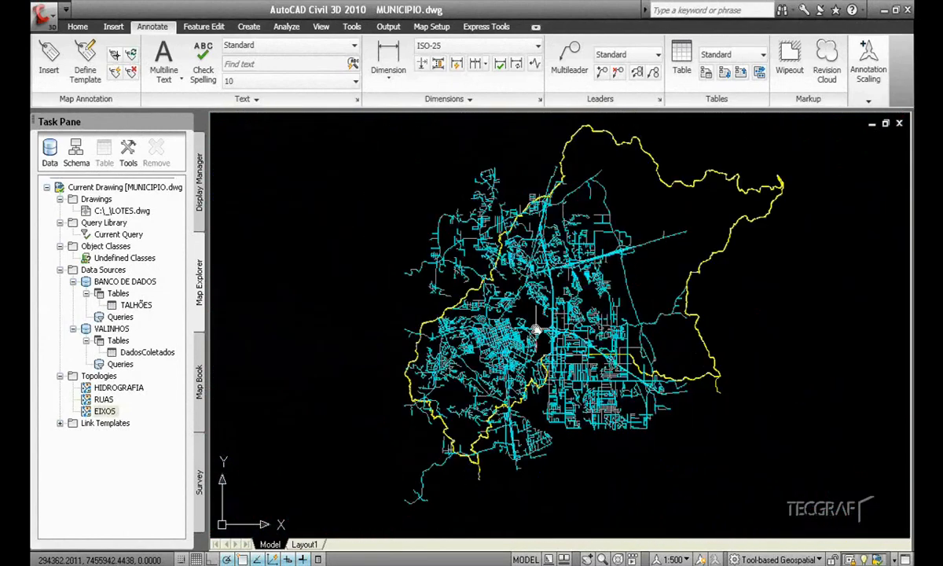
{"action": "left_click", "coordinate": [104, 399]}
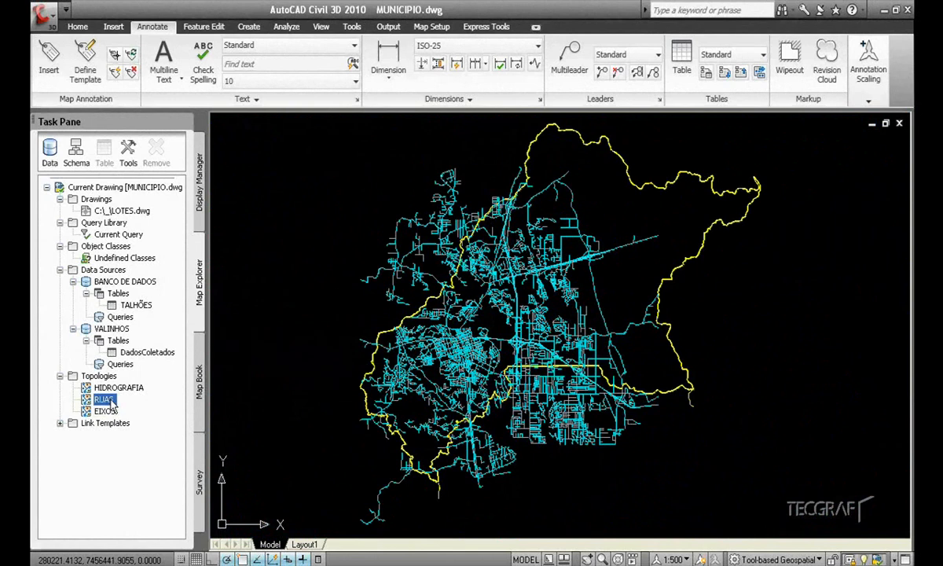
{"action": "right_click", "coordinate": [103, 399]}
{"action": "mouse_move", "coordinate": [154, 448]}
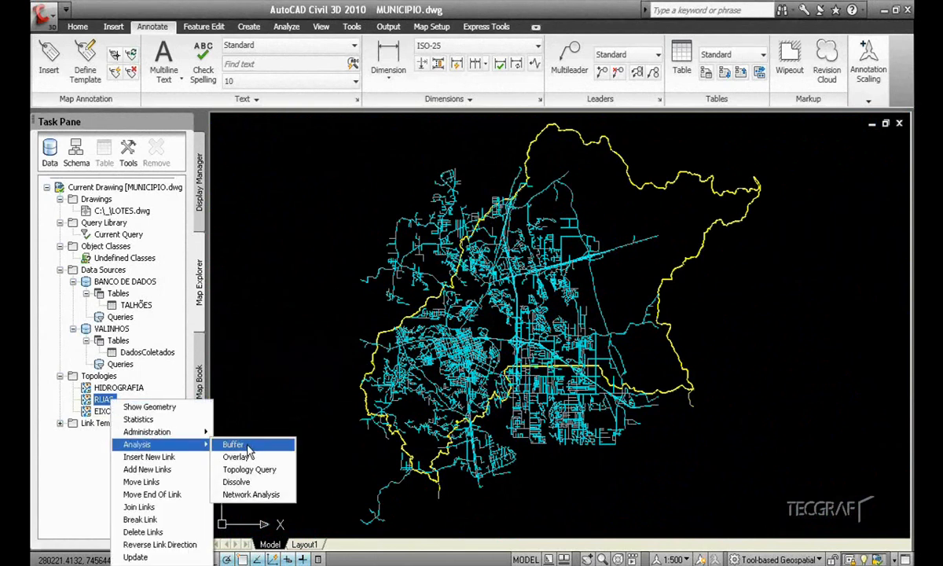
{"action": "left_click", "coordinate": [251, 494]}
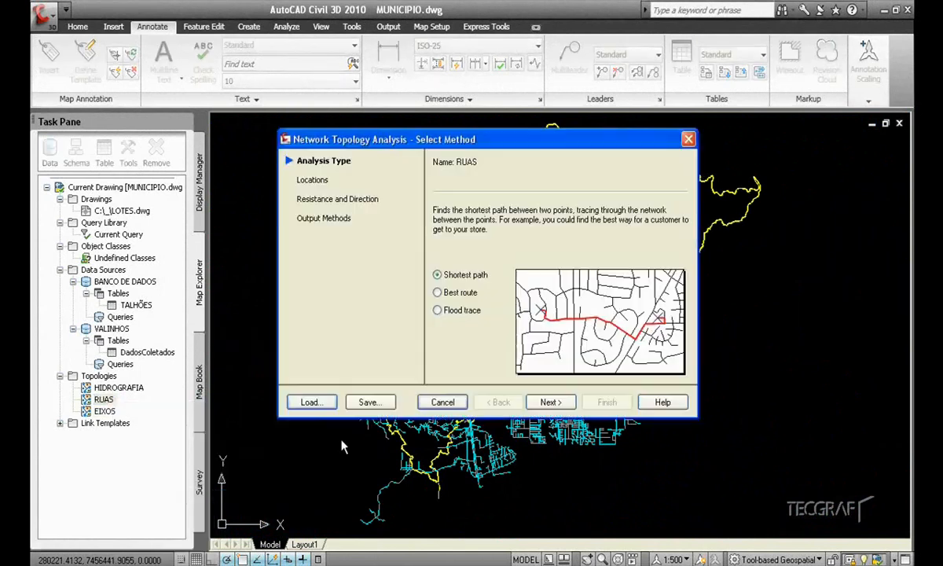
{"action": "left_click", "coordinate": [463, 295]}
{"action": "left_click", "coordinate": [466, 316]}
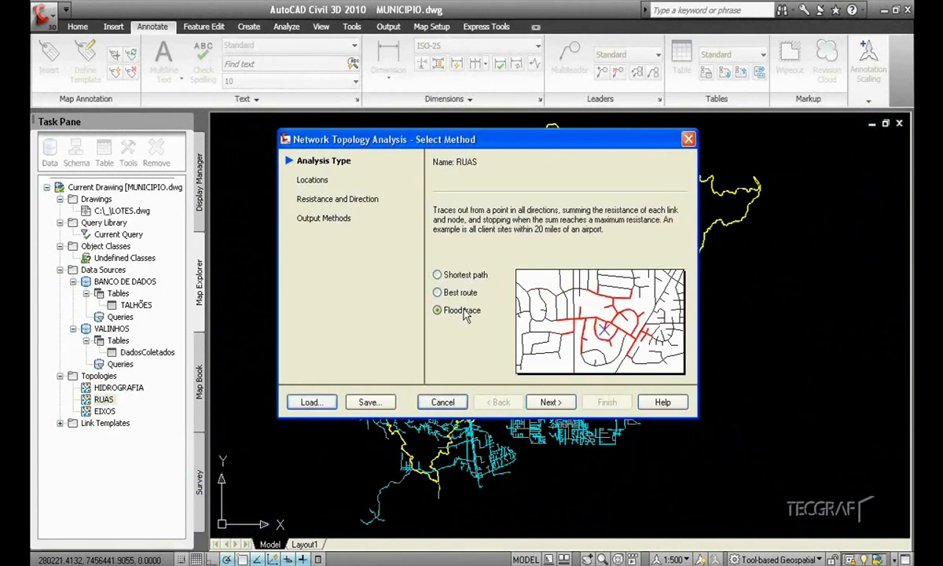
{"action": "left_click", "coordinate": [463, 294]}
{"action": "left_click", "coordinate": [548, 402]}
Place the route's start point in the southwestern streets and six visit points across the street network.
{"action": "left_click", "coordinate": [494, 217]}
{"action": "left_click", "coordinate": [410, 366]}
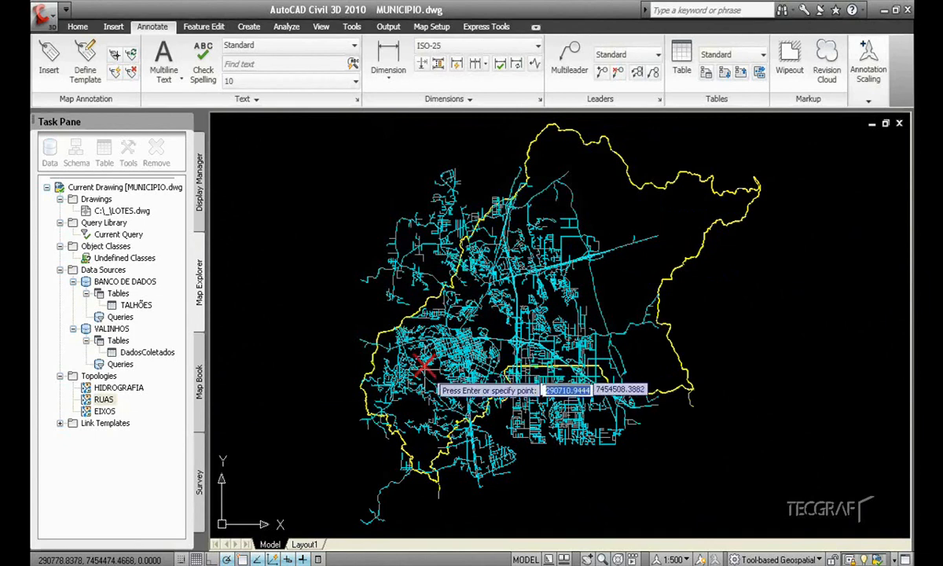
{"action": "key", "text": "Return"}
{"action": "left_click", "coordinate": [523, 246]}
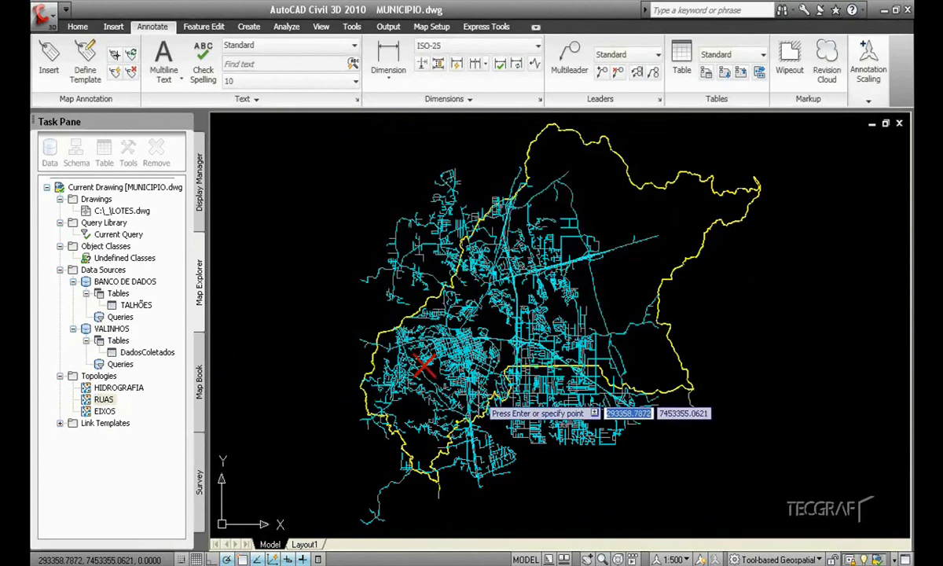
{"action": "left_click", "coordinate": [480, 370]}
{"action": "left_click", "coordinate": [533, 329]}
{"action": "left_click", "coordinate": [512, 265]}
{"action": "left_click", "coordinate": [446, 250]}
{"action": "type", "text": "n"}
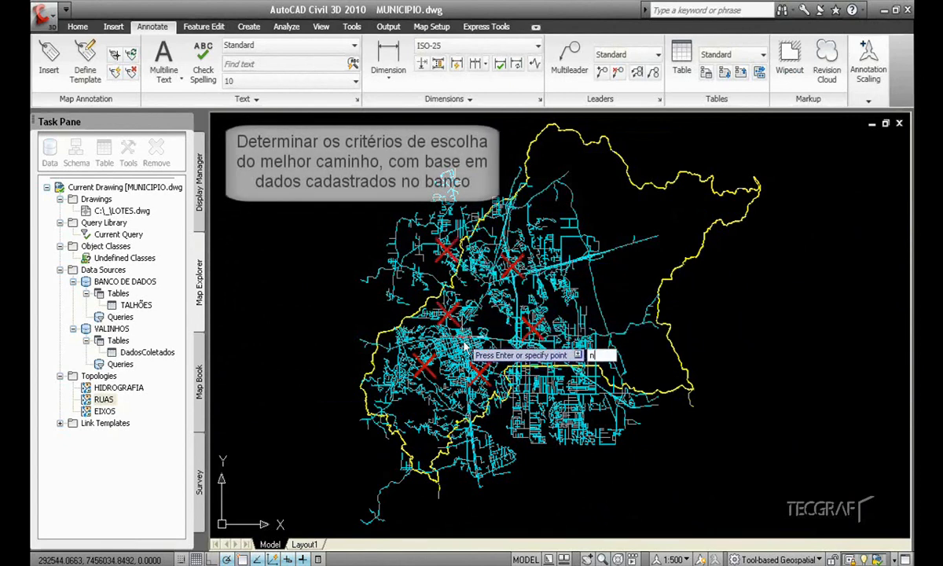
{"action": "key", "text": "Return"}
Leave the resistance settings empty, highlight the result in red, and generate the route as a new topology named rota.
{"action": "left_click", "coordinate": [550, 402]}
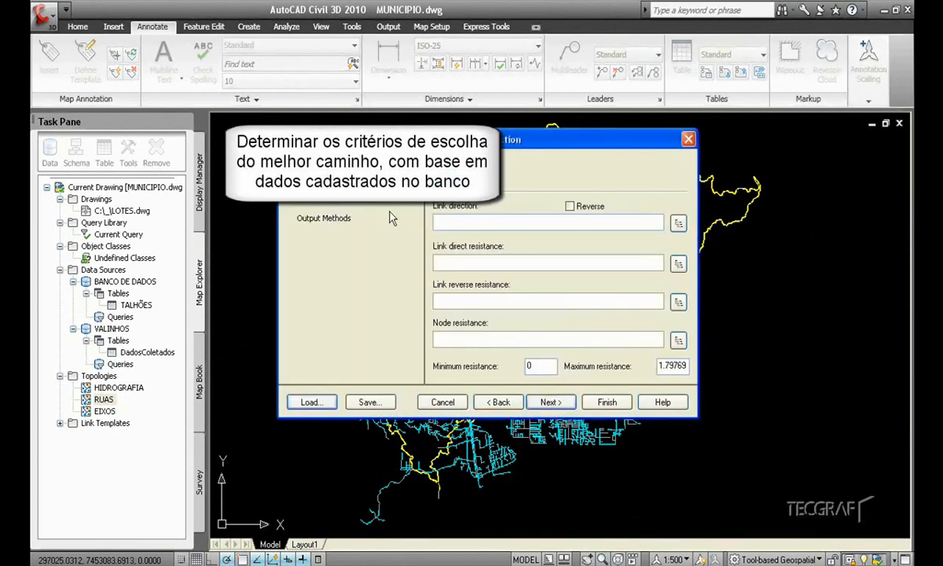
{"action": "left_click", "coordinate": [550, 402]}
{"action": "left_click", "coordinate": [469, 292]}
{"action": "left_click", "coordinate": [463, 324]}
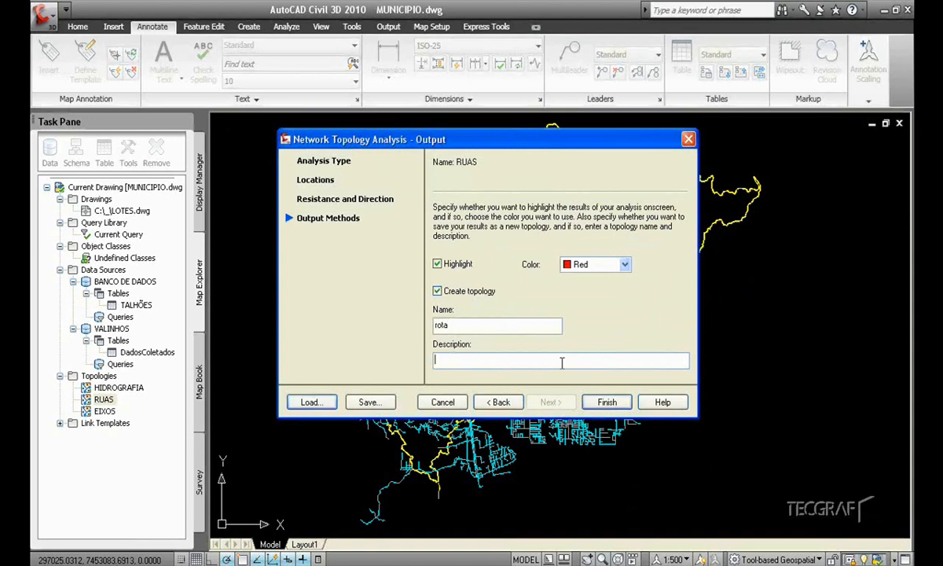
{"action": "left_click", "coordinate": [615, 404]}
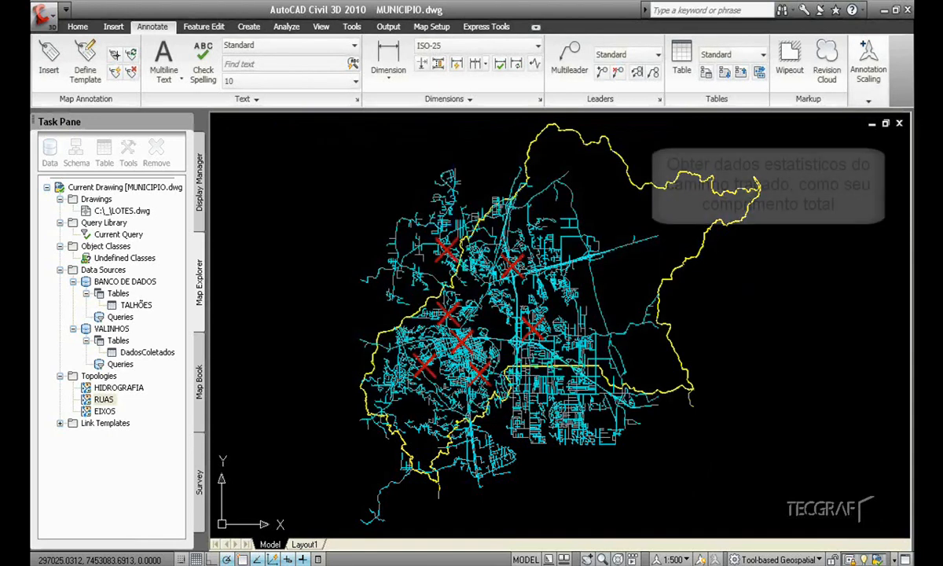
Examine the traced route and open the statistics of the rota topology.
{"action": "scroll", "coordinate": [488, 314], "scroll_direction": "up", "scroll_amount": 3}
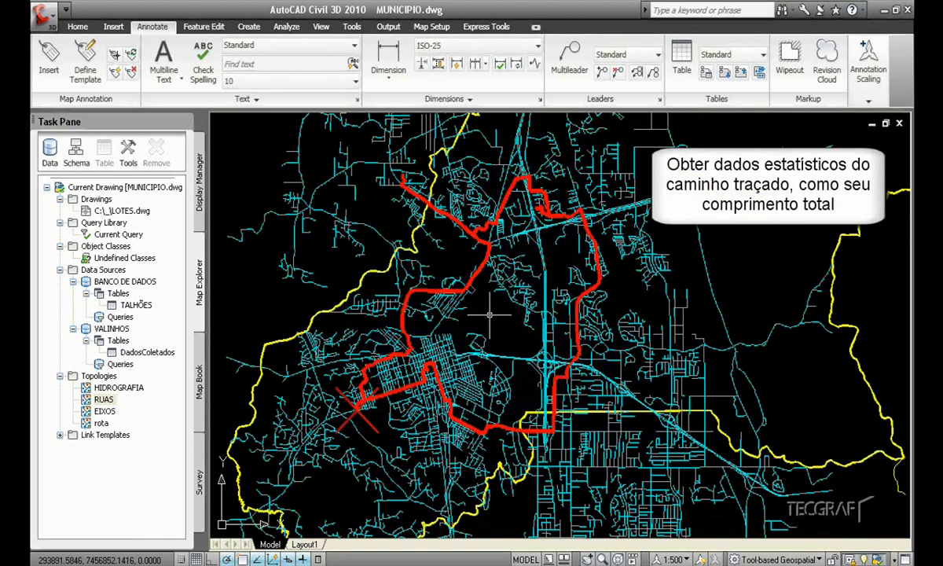
{"action": "middle_click_drag", "start_coordinate": [493, 325], "coordinate": [546, 354]}
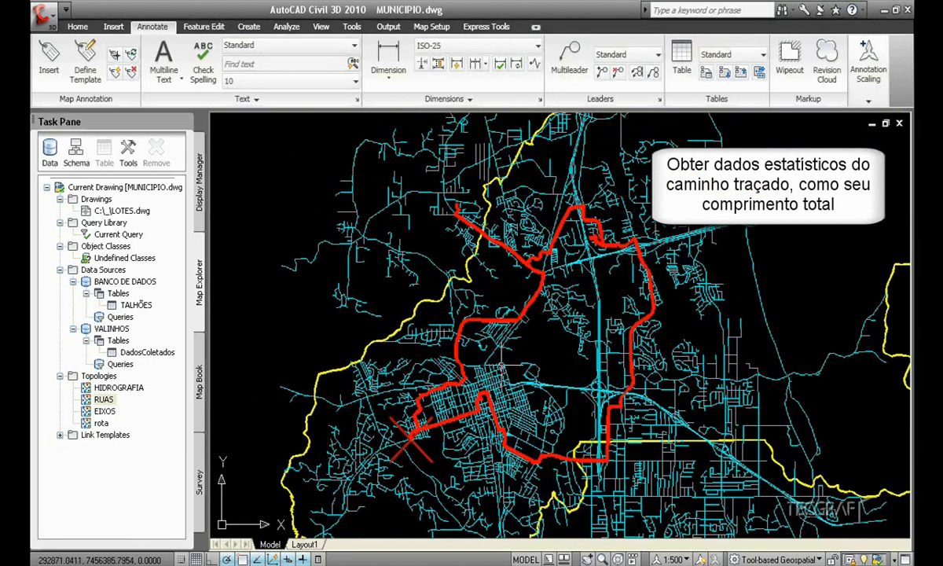
{"action": "right_click", "coordinate": [103, 424]}
{"action": "left_click", "coordinate": [118, 247]}
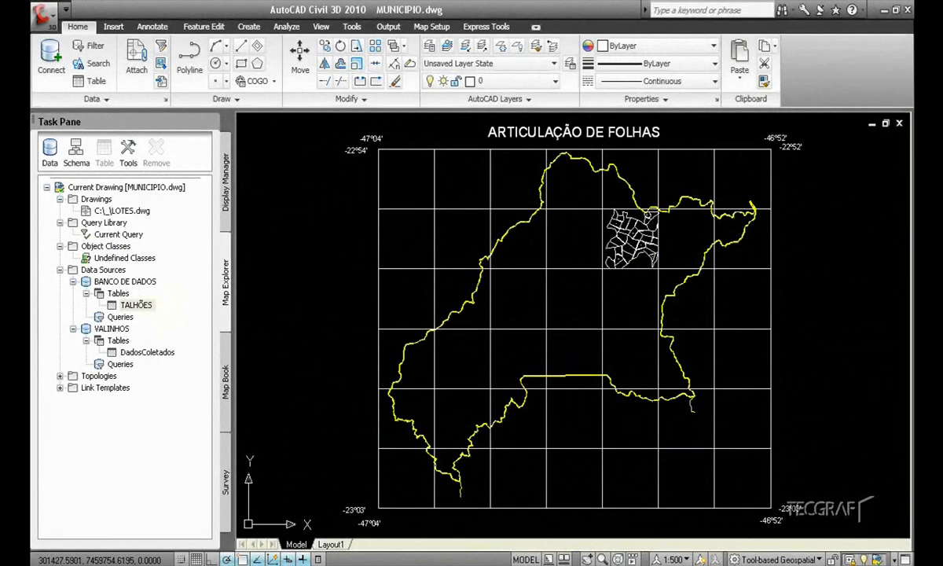
Examine the numeric codes labelling the individual plots in the field area northeast of the municipality's centre.
{"action": "mouse_move", "coordinate": [633, 244]}
{"action": "middle_mouse_down"}
{"action": "mouse_move", "coordinate": [534, 352]}
{"action": "mouse_move", "coordinate": [535, 368]}
{"action": "middle_mouse_up"}
{"action": "scroll", "coordinate": [534, 368], "scroll_direction": "up", "scroll_amount": 9}
{"action": "scroll", "coordinate": [525, 275], "scroll_direction": "up", "scroll_amount": 7}
{"action": "scroll", "coordinate": [526, 302], "scroll_direction": "down", "scroll_amount": 1}
{"action": "mouse_move", "coordinate": [529, 324]}
{"action": "middle_mouse_down"}
{"action": "mouse_move", "coordinate": [549, 343]}
{"action": "mouse_move", "coordinate": [444, 239]}
{"action": "middle_mouse_up"}
{"action": "scroll", "coordinate": [547, 352], "scroll_direction": "up", "scroll_amount": 2}
{"action": "scroll", "coordinate": [548, 350], "scroll_direction": "up", "scroll_amount": 2}
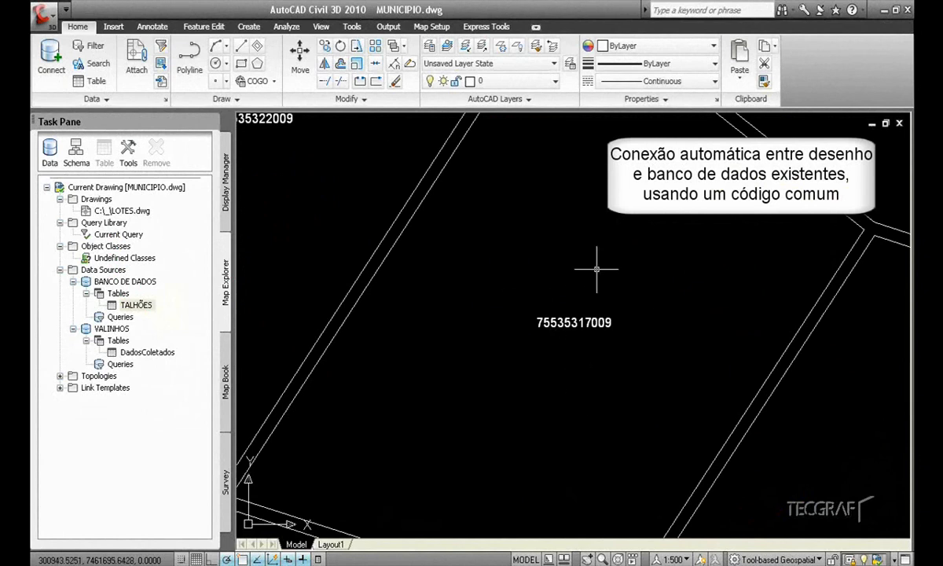
{"action": "scroll", "coordinate": [621, 341], "scroll_direction": "down", "scroll_amount": 6}
{"action": "scroll", "coordinate": [598, 337], "scroll_direction": "up", "scroll_amount": 4}
{"action": "middle_click_drag", "start_coordinate": [609, 293], "coordinate": [604, 352]}
{"action": "scroll", "coordinate": [599, 343], "scroll_direction": "up", "scroll_amount": 2}
{"action": "scroll", "coordinate": [574, 328], "scroll_direction": "down", "scroll_amount": 9}
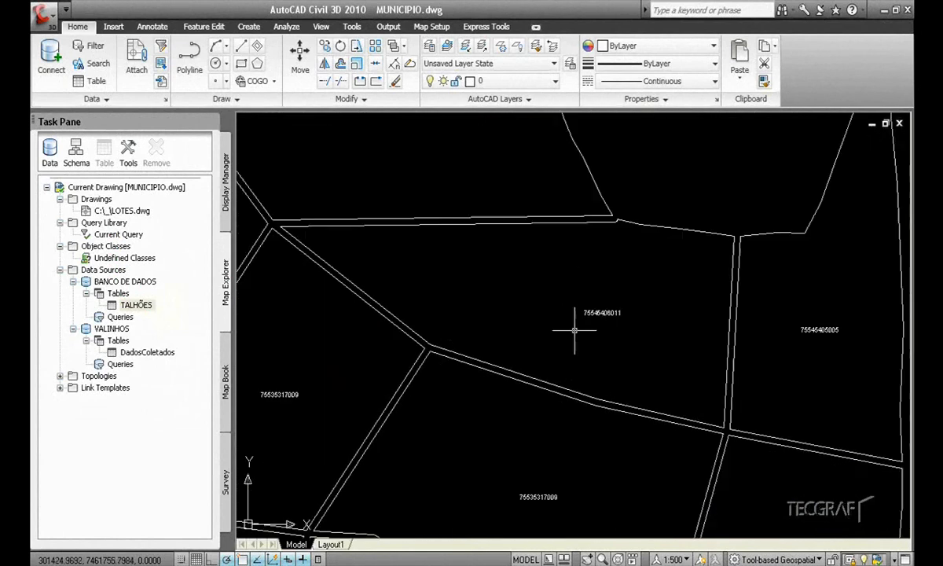
{"action": "mouse_move", "coordinate": [534, 235]}
{"action": "middle_mouse_down"}
{"action": "mouse_move", "coordinate": [632, 257]}
{"action": "mouse_move", "coordinate": [579, 411]}
{"action": "middle_mouse_up"}
{"action": "middle_click_drag", "start_coordinate": [614, 261], "coordinate": [561, 411]}
{"action": "scroll", "coordinate": [561, 411], "scroll_direction": "up", "scroll_amount": 5}
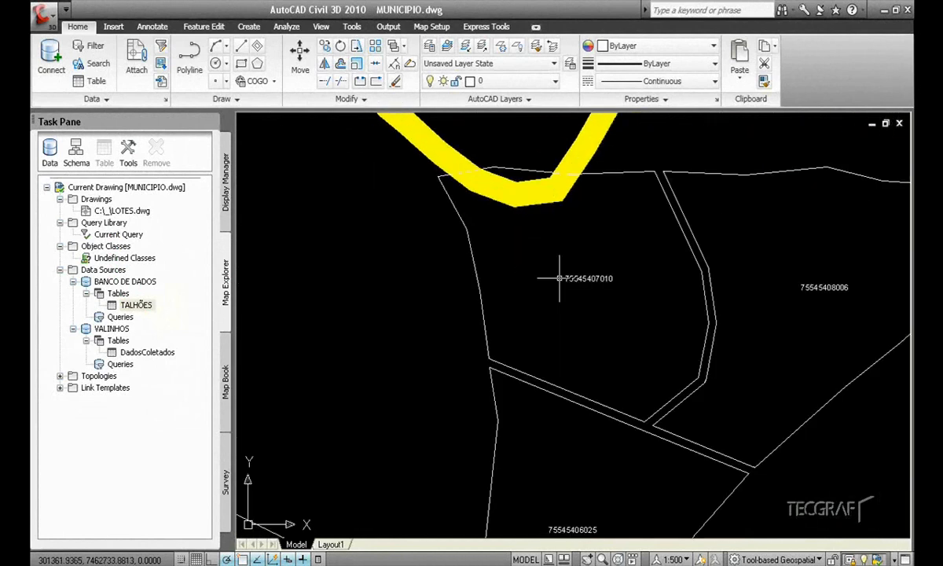
{"action": "scroll", "coordinate": [534, 361], "scroll_direction": "down", "scroll_amount": 8}
{"action": "scroll", "coordinate": [550, 346], "scroll_direction": "down", "scroll_amount": 4}
{"action": "scroll", "coordinate": [551, 316], "scroll_direction": "up", "scroll_amount": 7}
{"action": "scroll", "coordinate": [505, 385], "scroll_direction": "up", "scroll_amount": 8}
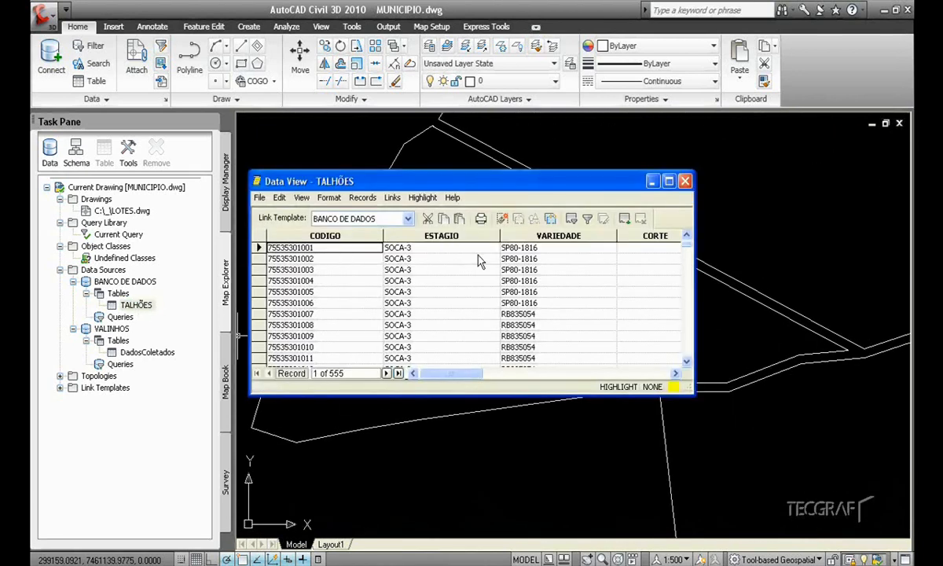
Turn on AutoHighlight and AutoZoom for the TALHÕES data table and locate the plot linked to its first record.
{"action": "left_click", "coordinate": [676, 375]}
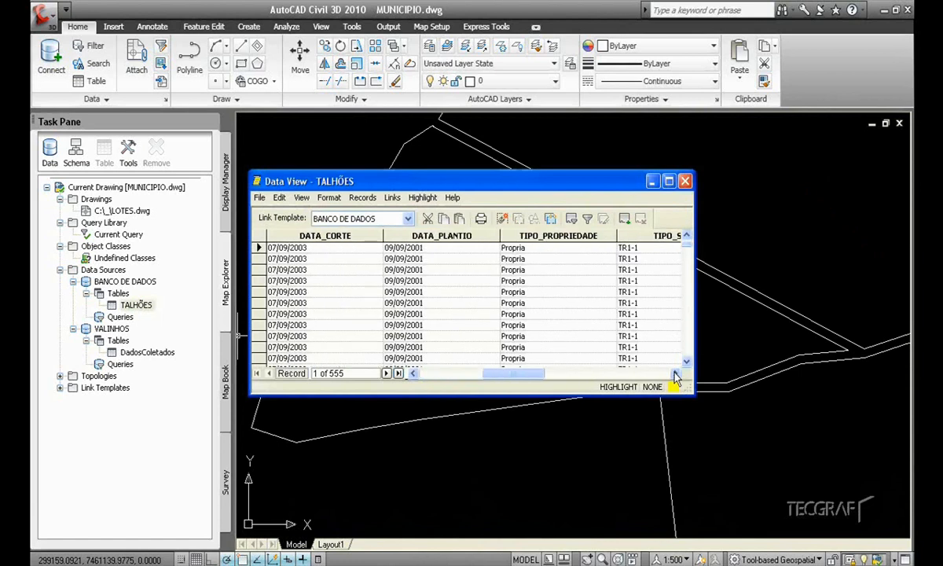
{"action": "left_click", "coordinate": [677, 375]}
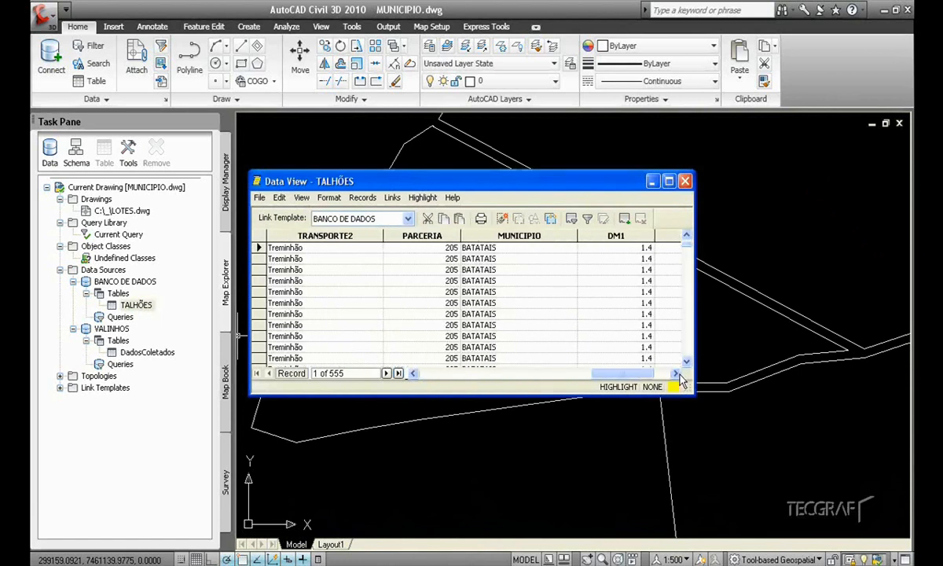
{"action": "left_click", "coordinate": [422, 197]}
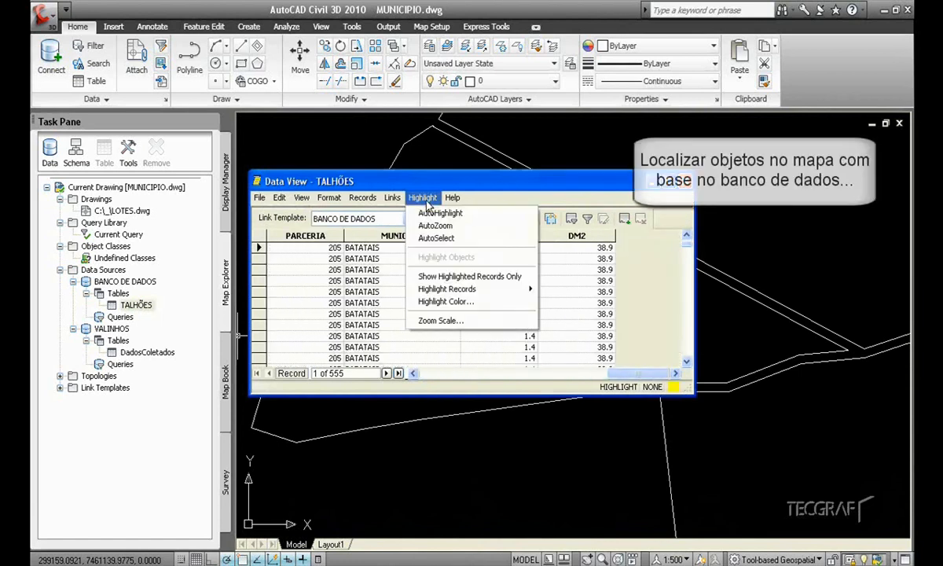
{"action": "left_click", "coordinate": [428, 212]}
{"action": "left_click", "coordinate": [422, 197]}
{"action": "left_click", "coordinate": [428, 224]}
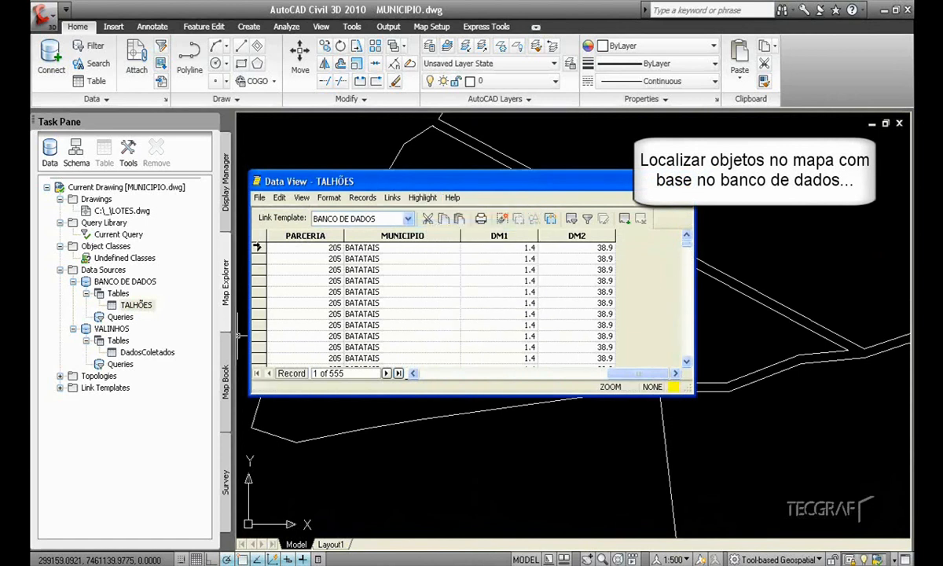
{"action": "left_click", "coordinate": [257, 247]}
{"action": "left_click_drag", "start_coordinate": [406, 185], "coordinate": [211, 161]}
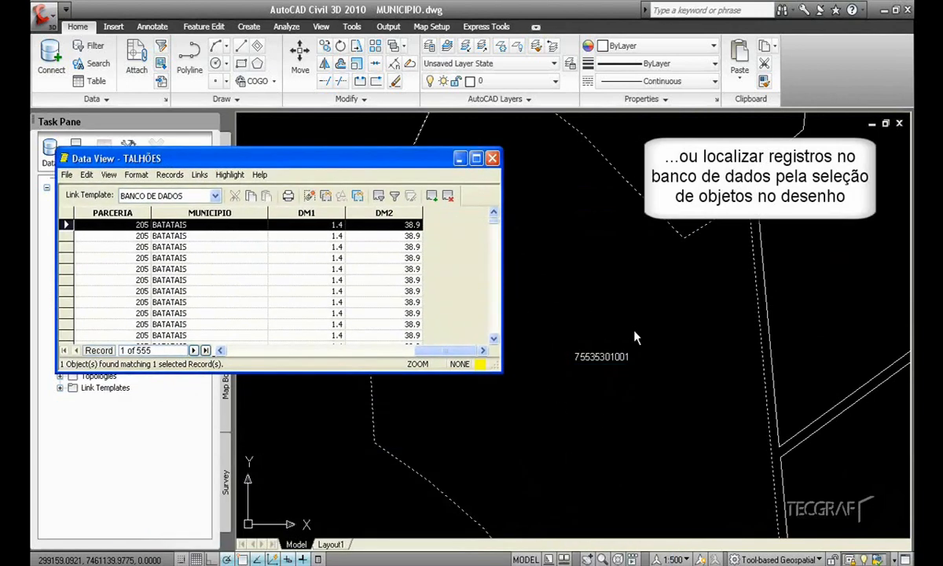
Highlight the TALHÕES records linked to a window selection of the southwestern plots, review them, and close the table.
{"action": "left_click", "coordinate": [229, 174]}
{"action": "mouse_move", "coordinate": [259, 265]}
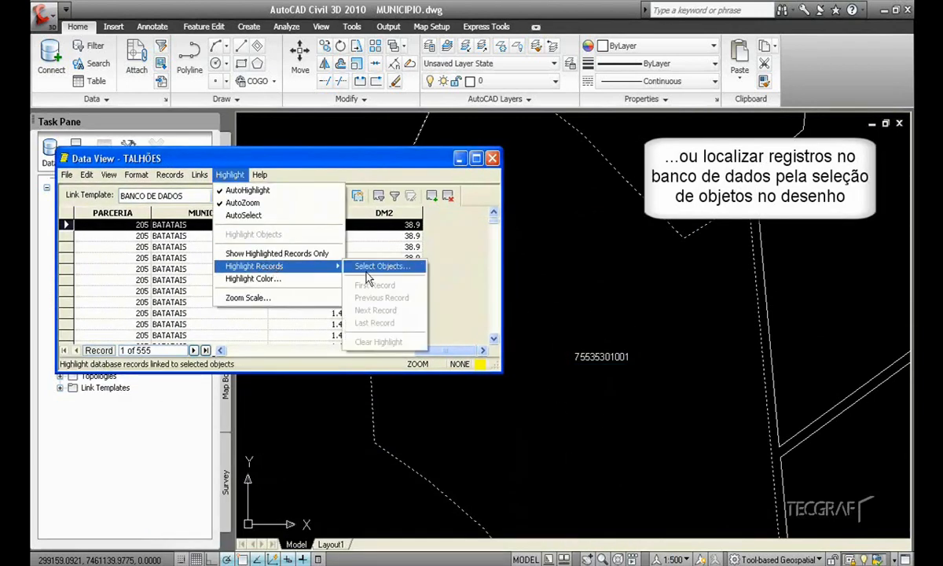
{"action": "left_click", "coordinate": [382, 267]}
{"action": "scroll", "coordinate": [618, 390], "scroll_direction": "down", "scroll_amount": 3}
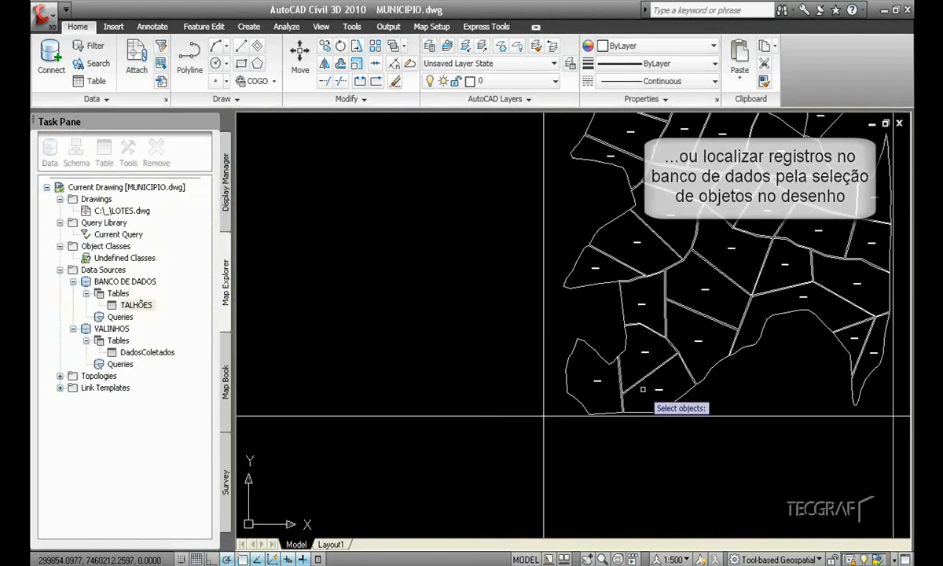
{"action": "left_click", "coordinate": [682, 393]}
{"action": "left_click", "coordinate": [462, 212]}
{"action": "key", "text": "Return"}
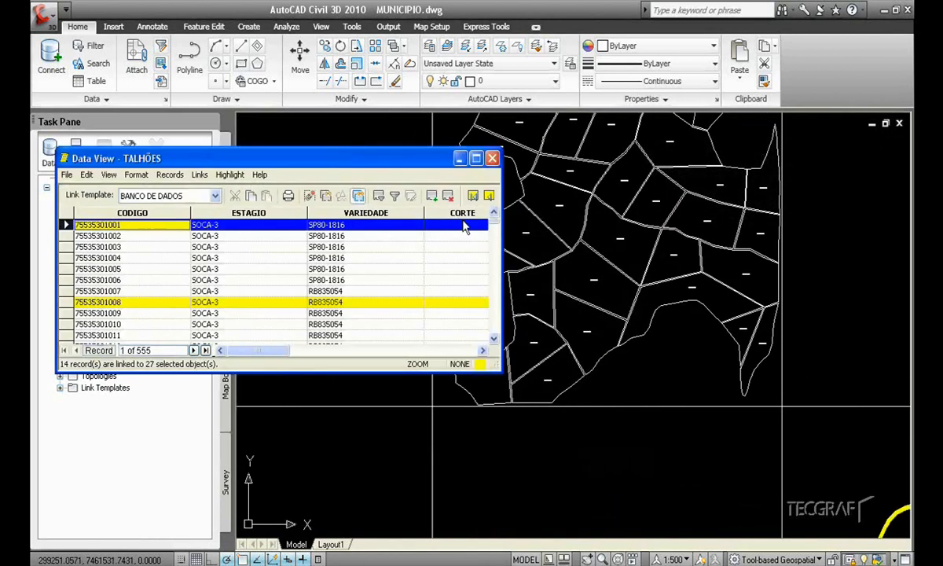
{"action": "left_click", "coordinate": [495, 338]}
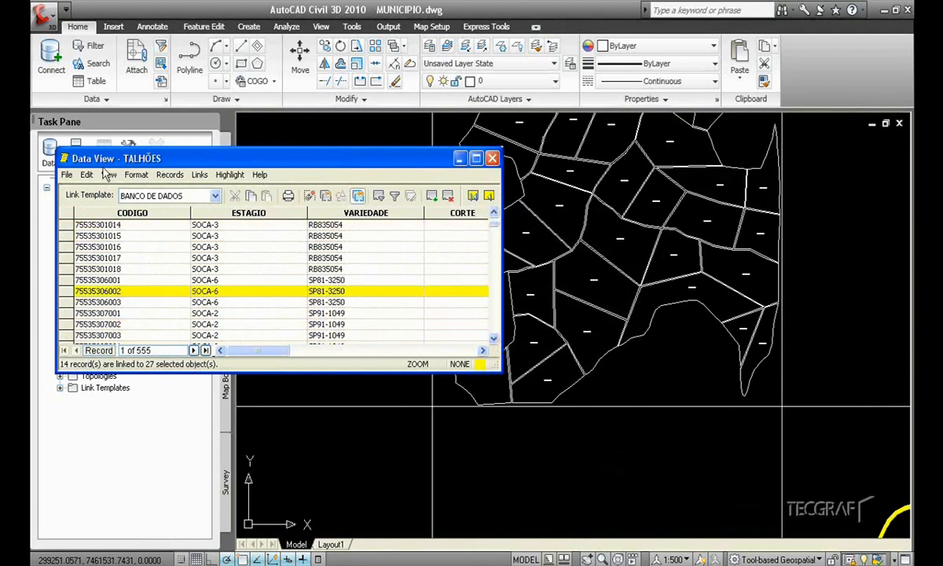
{"action": "left_click", "coordinate": [65, 159]}
{"action": "left_click", "coordinate": [93, 252]}
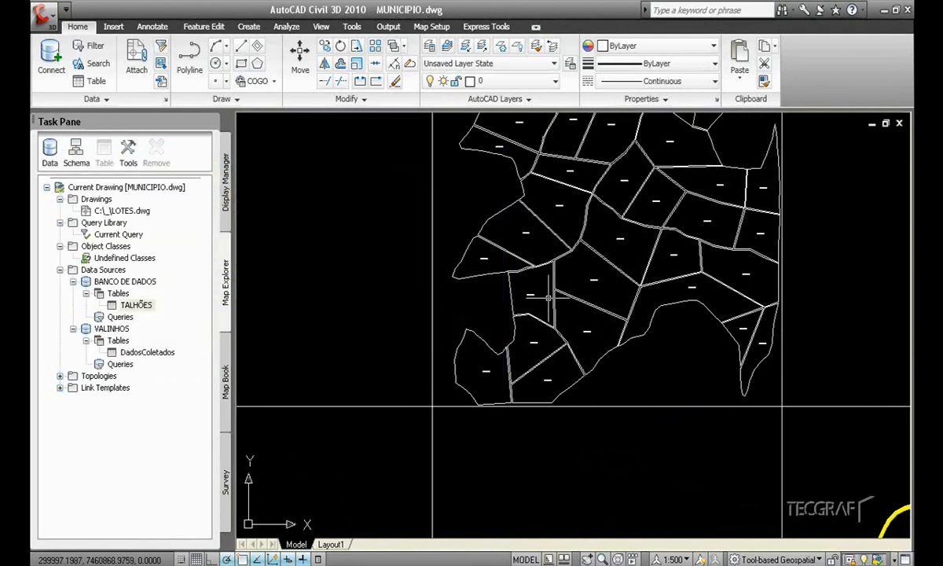
Examine the BANCO DE DADOS fields in the properties of one plot polyline on the TALHÕES layer.
{"action": "middle_click", "coordinate": [548, 299]}
{"action": "middle_click", "coordinate": [547, 299]}
{"action": "middle_click_drag", "start_coordinate": [640, 249], "coordinate": [475, 299]}
{"action": "scroll", "coordinate": [473, 297], "scroll_direction": "up", "scroll_amount": 6}
{"action": "scroll", "coordinate": [473, 298], "scroll_direction": "up", "scroll_amount": 6}
{"action": "left_click", "coordinate": [437, 275]}
{"action": "right_click", "coordinate": [435, 276]}
{"action": "left_click", "coordinate": [465, 394]}
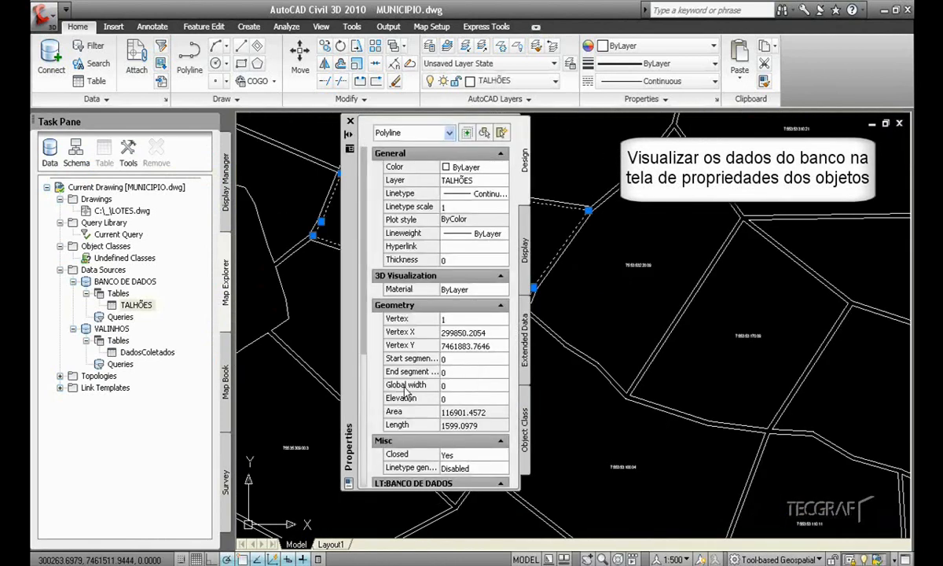
{"action": "scroll", "coordinate": [366, 422], "scroll_direction": "down", "scroll_amount": 5}
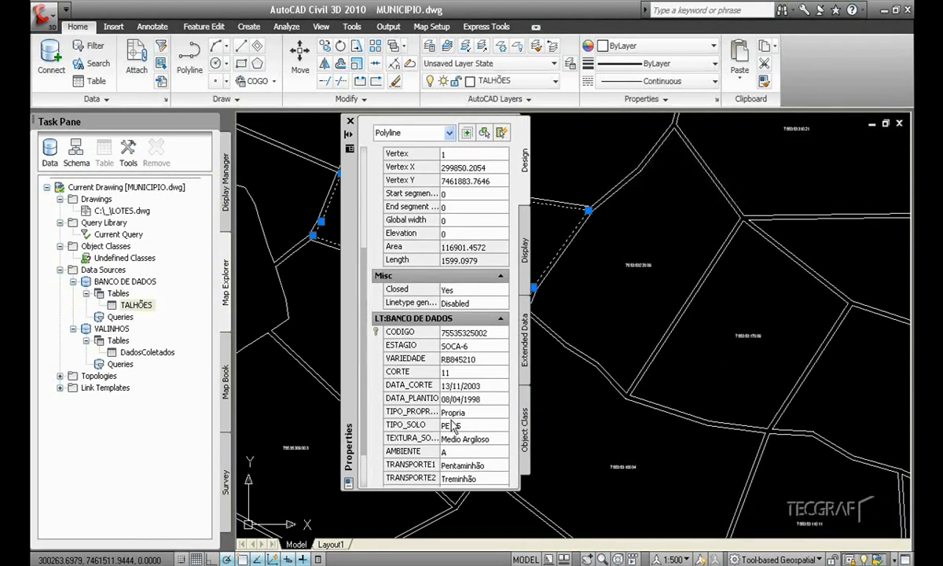
{"action": "left_click", "coordinate": [351, 124]}
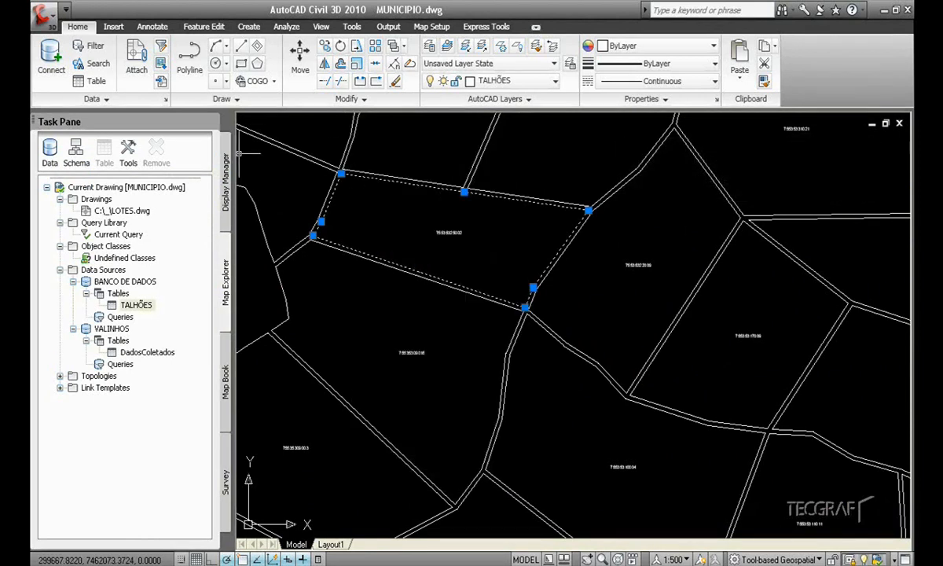
Add a display map element from a query of the current drawing with the property condition Layer = TALHÕES.
{"action": "left_click", "coordinate": [227, 177]}
{"action": "key", "text": "Escape"}
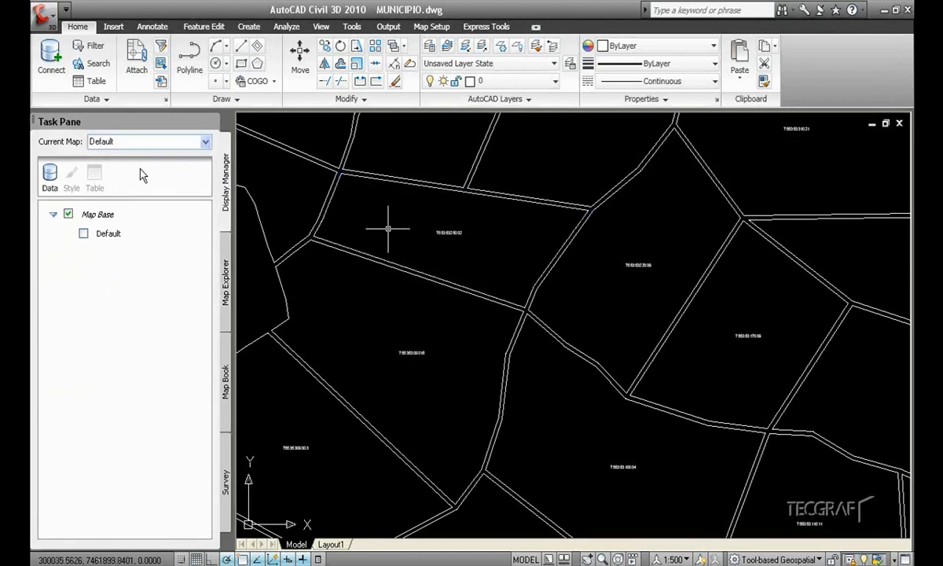
{"action": "left_click", "coordinate": [50, 189]}
{"action": "mouse_move", "coordinate": [146, 284]}
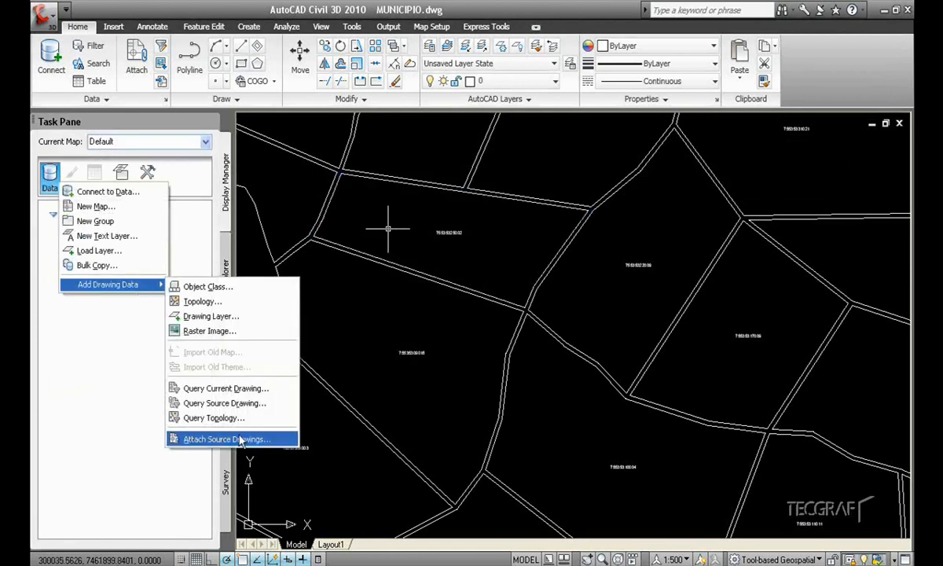
{"action": "left_click", "coordinate": [227, 388]}
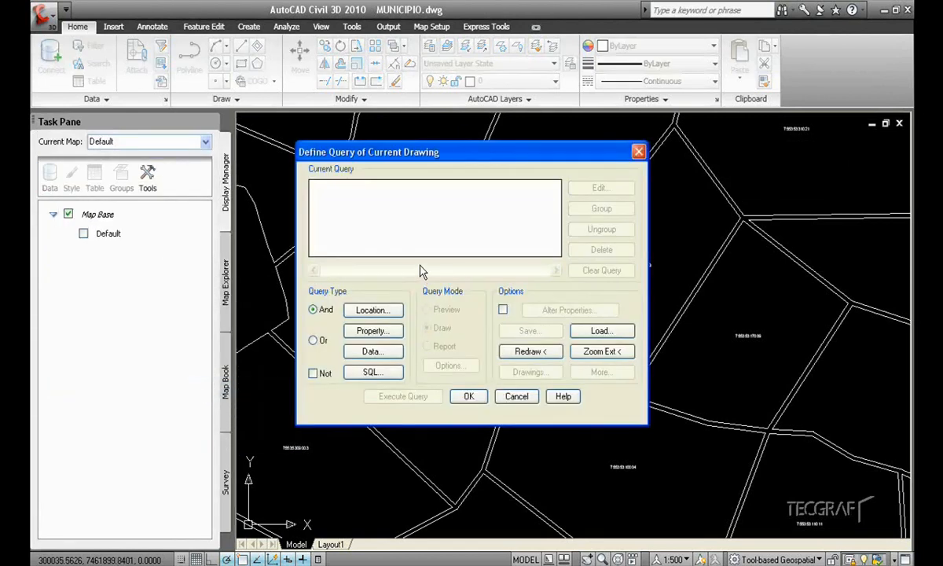
{"action": "left_click", "coordinate": [395, 338]}
{"action": "left_click", "coordinate": [383, 262]}
{"action": "left_click", "coordinate": [607, 321]}
{"action": "scroll", "coordinate": [604, 325], "scroll_direction": "down", "scroll_amount": 3}
{"action": "left_click", "coordinate": [440, 366]}
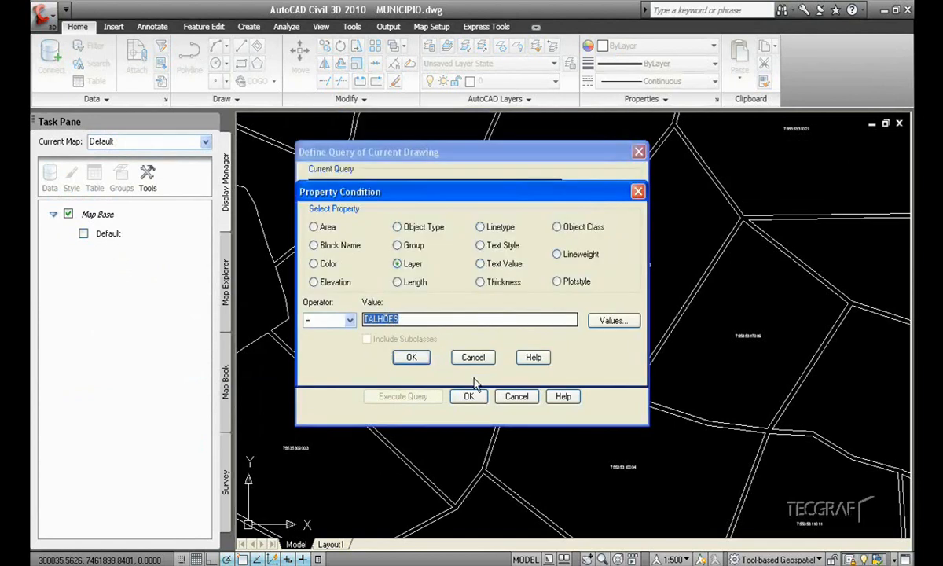
{"action": "left_click", "coordinate": [430, 358]}
{"action": "left_click", "coordinate": [473, 394]}
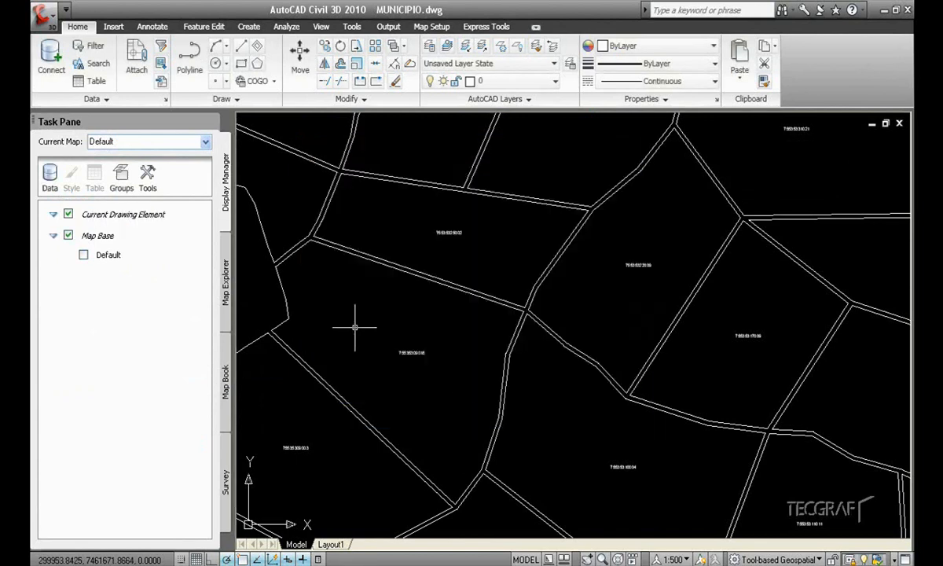
Add a theme to the queried drawing element, using the type A set of specific values.
{"action": "middle_click", "coordinate": [398, 321]}
{"action": "scroll", "coordinate": [670, 278], "scroll_direction": "up", "scroll_amount": 5}
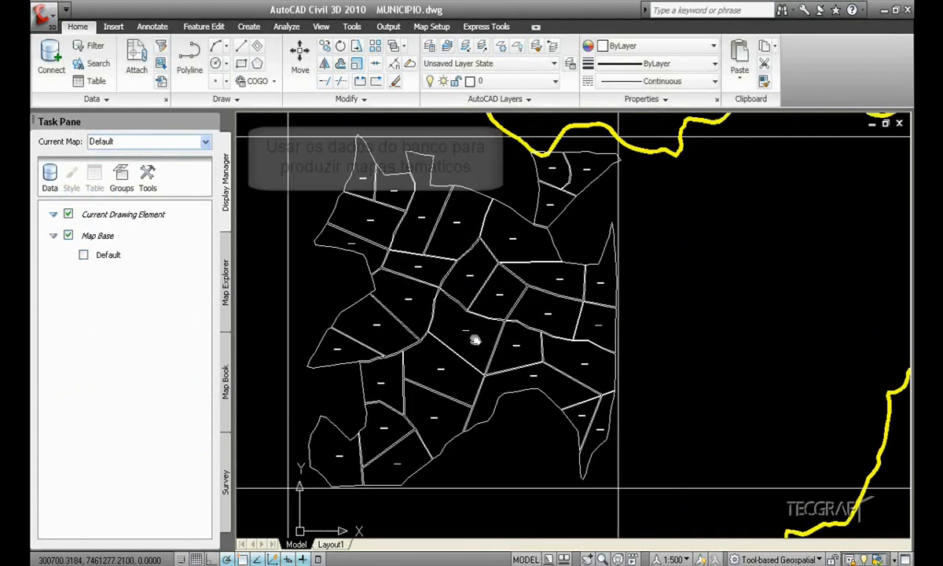
{"action": "right_click", "coordinate": [110, 214]}
{"action": "mouse_move", "coordinate": [131, 256]}
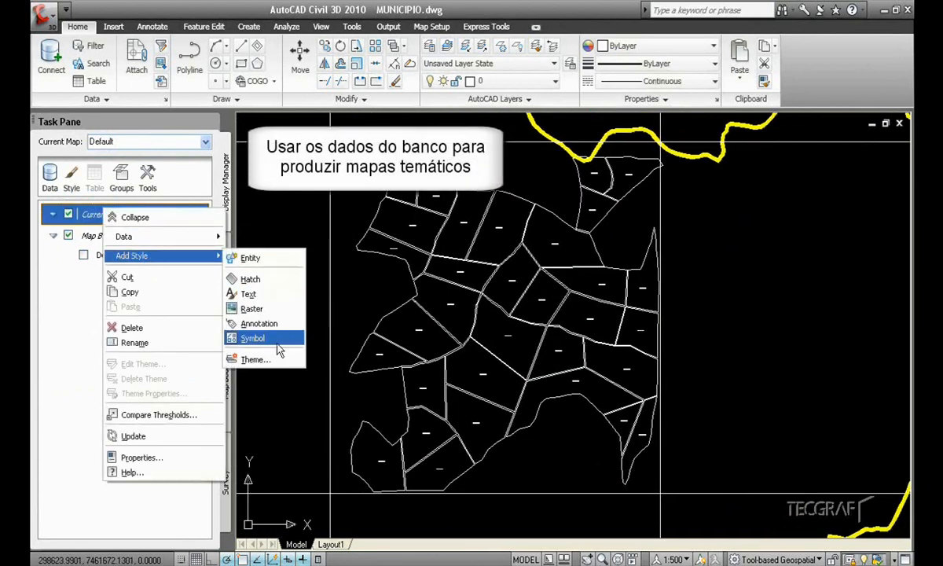
{"action": "left_click", "coordinate": [243, 339]}
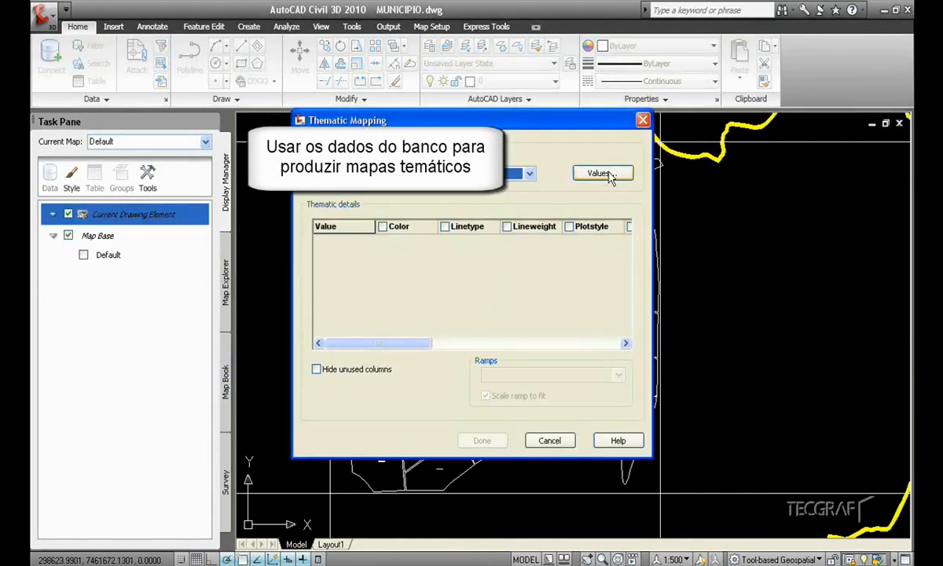
{"action": "left_click", "coordinate": [530, 173]}
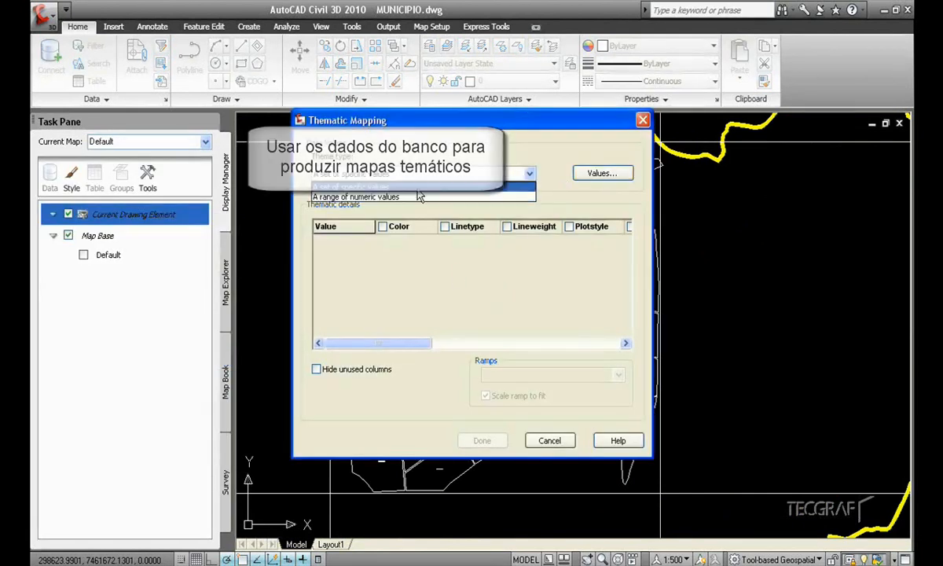
{"action": "left_click", "coordinate": [407, 187]}
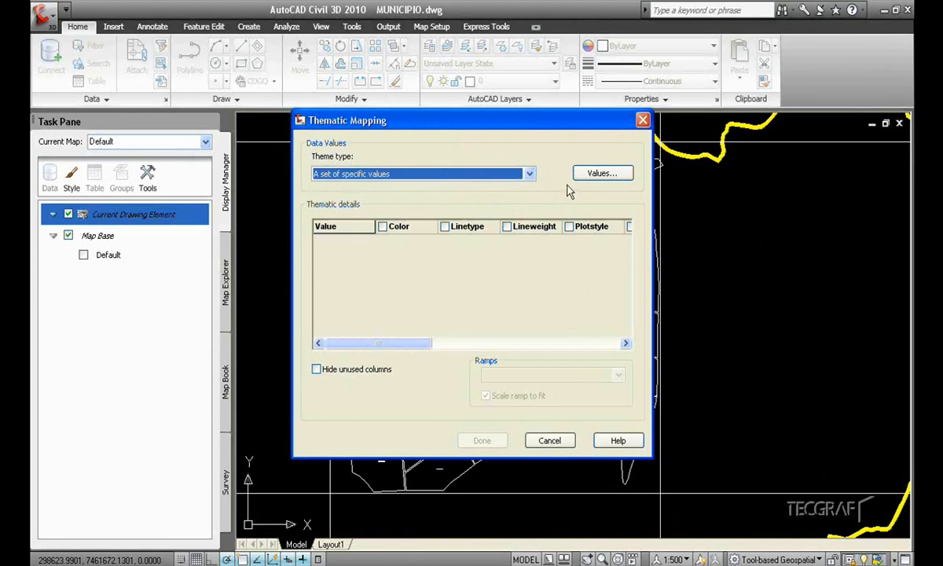
Base the theme's values on the VARIEDADE field of the BANCO DE DADOS link template.
{"action": "left_click", "coordinate": [604, 174]}
{"action": "left_click", "coordinate": [487, 207]}
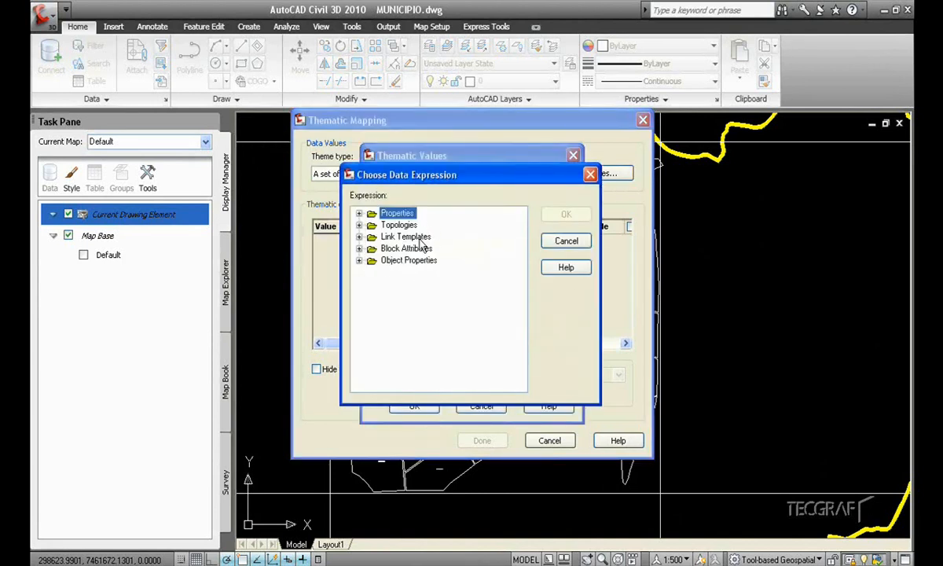
{"action": "left_click", "coordinate": [359, 236]}
{"action": "left_click", "coordinate": [372, 248]}
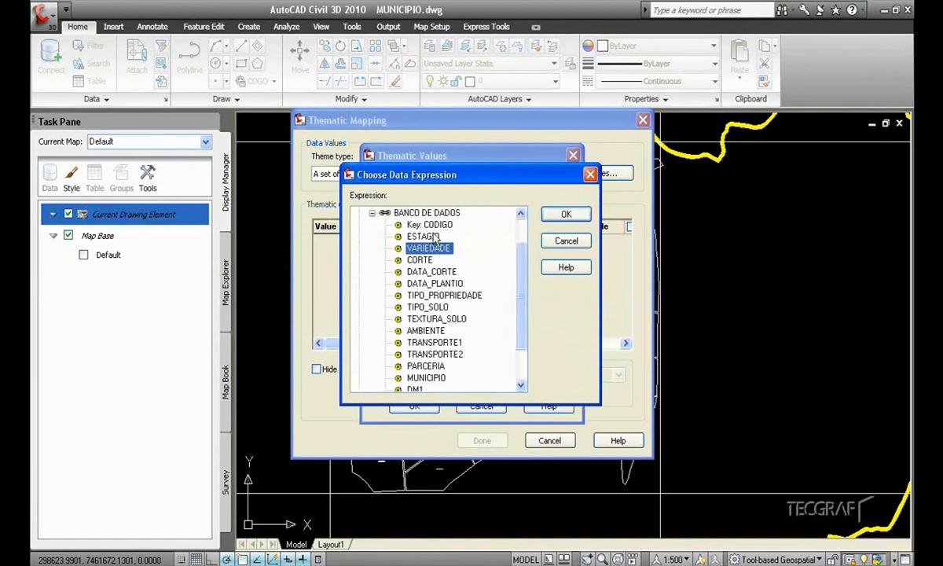
{"action": "left_click", "coordinate": [563, 220]}
{"action": "left_click", "coordinate": [553, 250]}
{"action": "right_click", "coordinate": [380, 315]}
{"action": "left_click", "coordinate": [408, 353]}
{"action": "left_click", "coordinate": [416, 406]}
Enable hatching for the theme with the Solid Rainbow ramp scaled to fit, and generate the thematic map.
{"action": "left_click", "coordinate": [512, 344]}
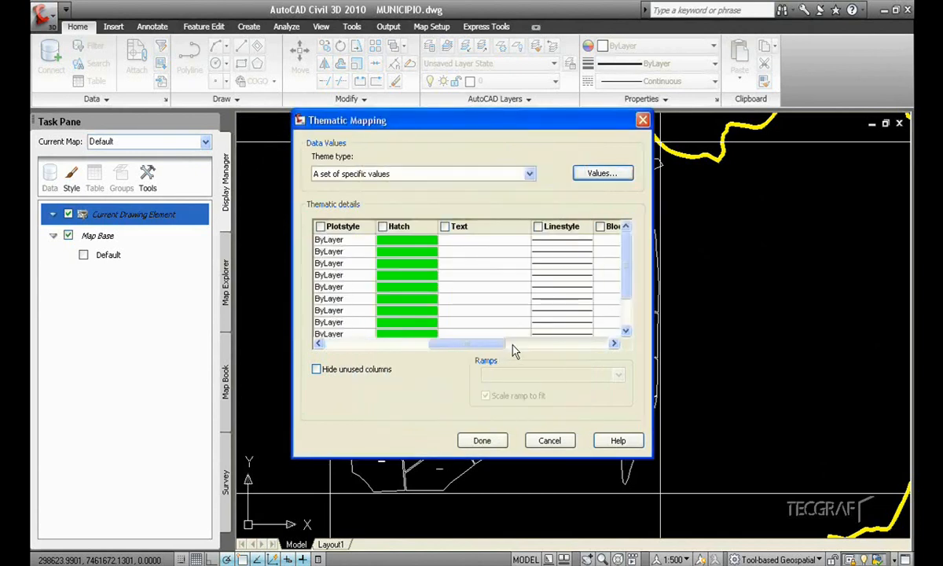
{"action": "left_click", "coordinate": [382, 227]}
{"action": "left_click", "coordinate": [618, 375]}
{"action": "left_click", "coordinate": [502, 386]}
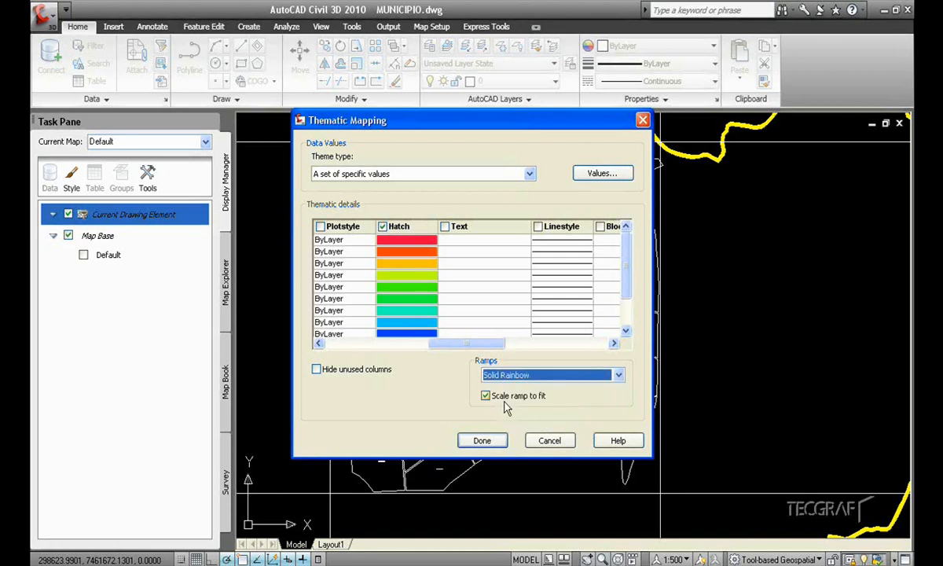
{"action": "left_click", "coordinate": [482, 440]}
{"action": "middle_click_drag", "start_coordinate": [488, 442], "coordinate": [449, 395]}
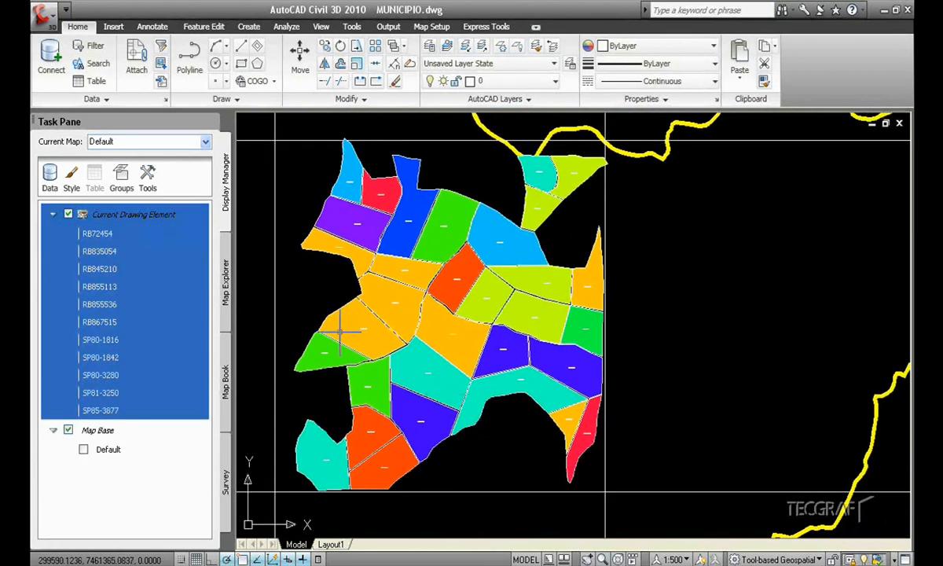
Set the thumbnail preview of the current drawing element to Polygon in its display properties.
{"action": "right_click", "coordinate": [170, 217]}
{"action": "left_click", "coordinate": [197, 456]}
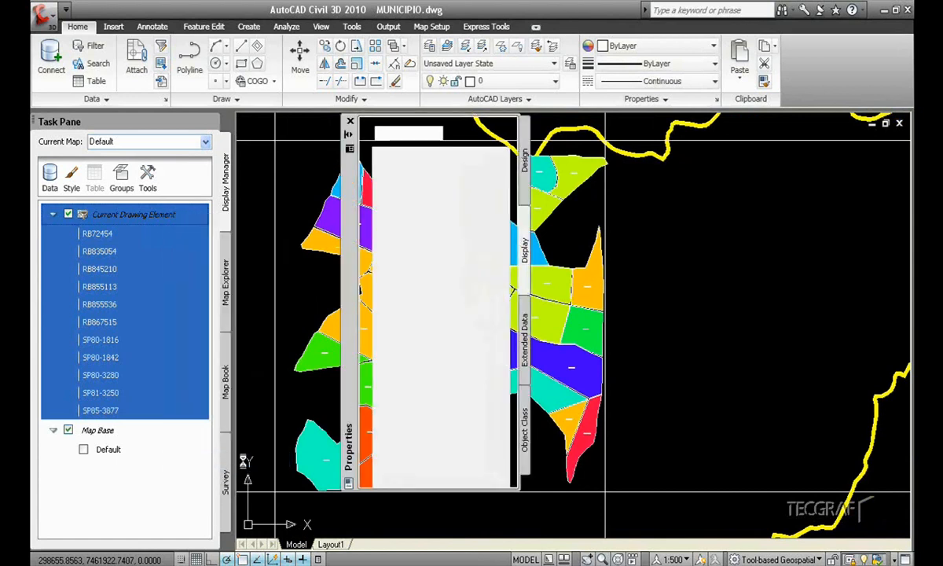
{"action": "left_click", "coordinate": [82, 218]}
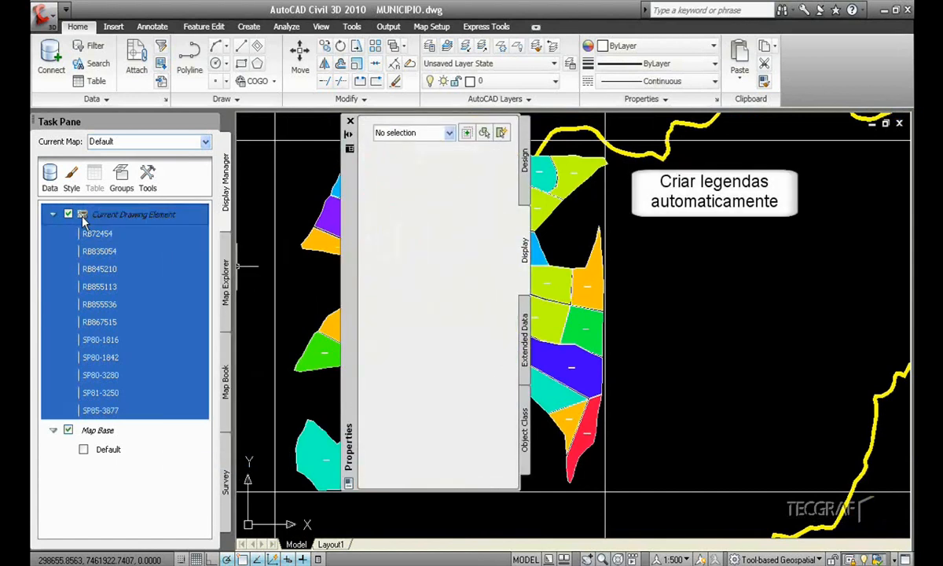
{"action": "left_click", "coordinate": [83, 218]}
{"action": "left_click", "coordinate": [470, 221]}
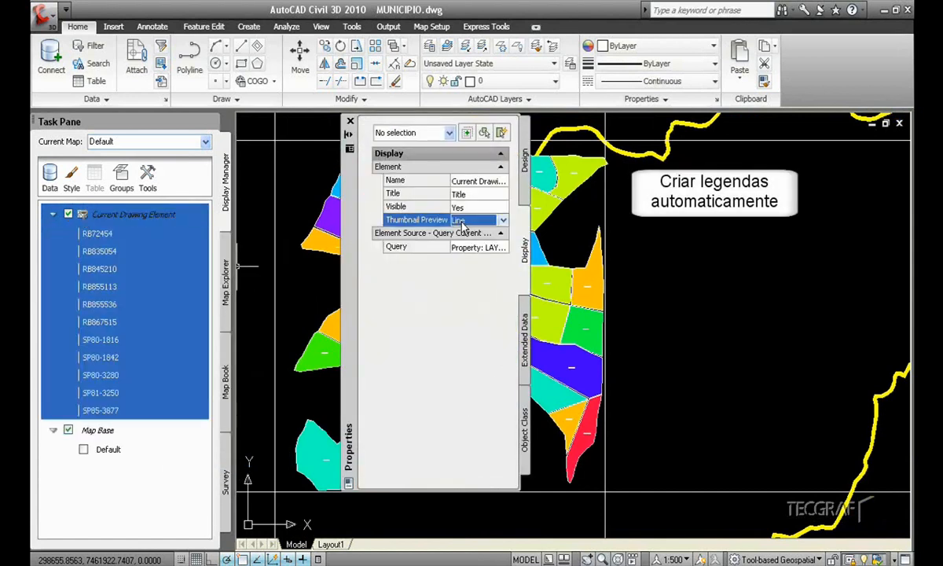
{"action": "left_click", "coordinate": [471, 221]}
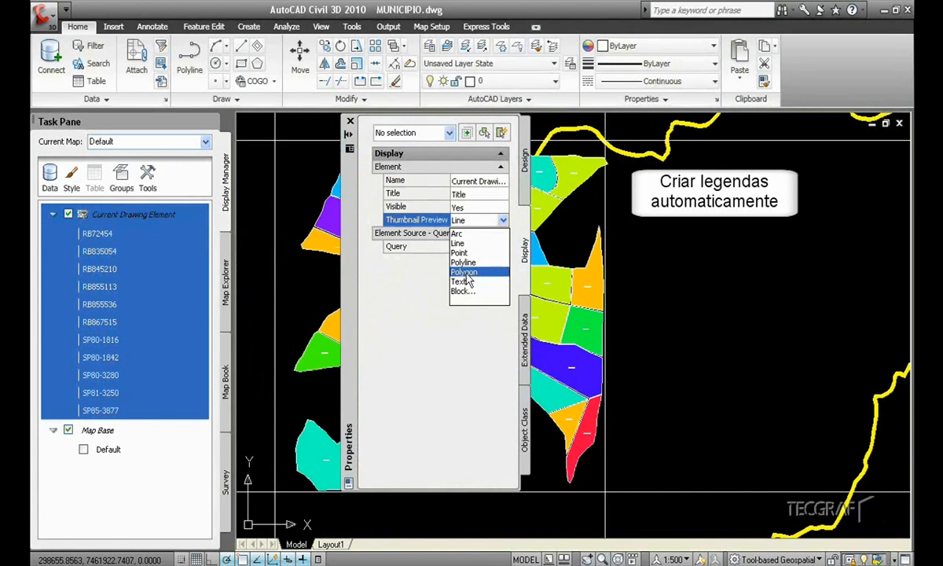
{"action": "left_click", "coordinate": [466, 275]}
{"action": "left_click", "coordinate": [349, 121]}
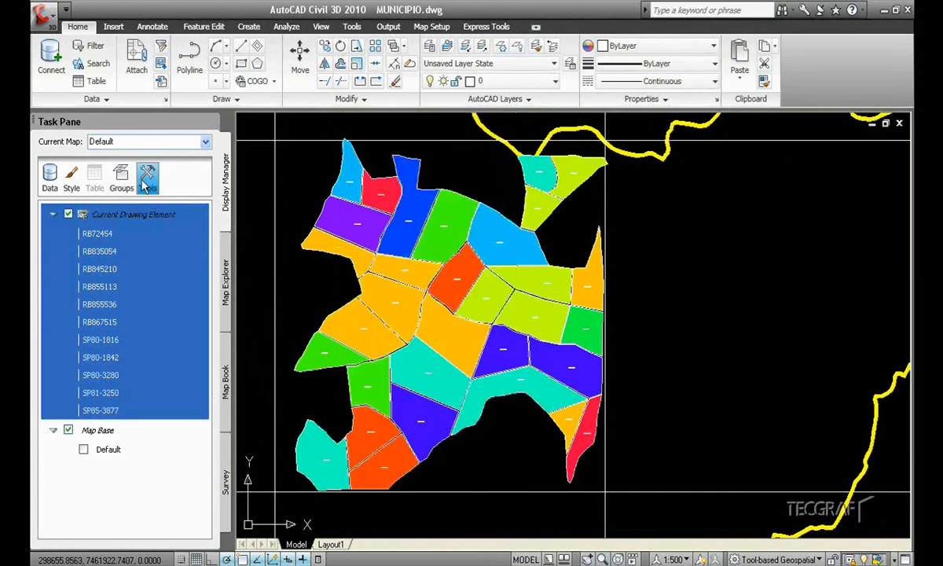
Create a map legend and place it east of the coloured plots.
{"action": "left_click", "coordinate": [146, 179]}
{"action": "left_click", "coordinate": [208, 226]}
{"action": "left_click", "coordinate": [656, 203]}
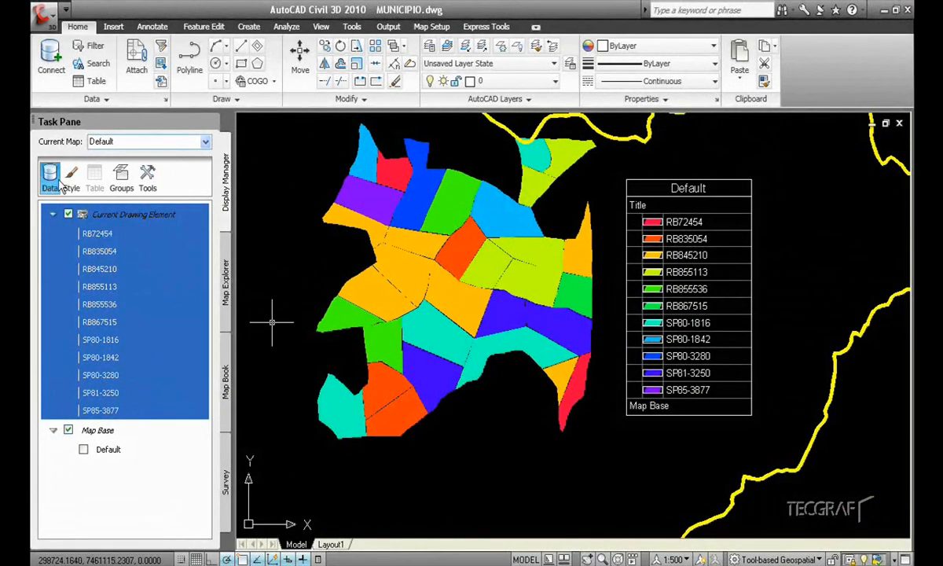
Connect to the shapefile AGRICULTURA DE PRECISÃO.shp as SHP_1 and add its layer to the map.
{"action": "left_click", "coordinate": [52, 180]}
{"action": "left_click", "coordinate": [87, 186]}
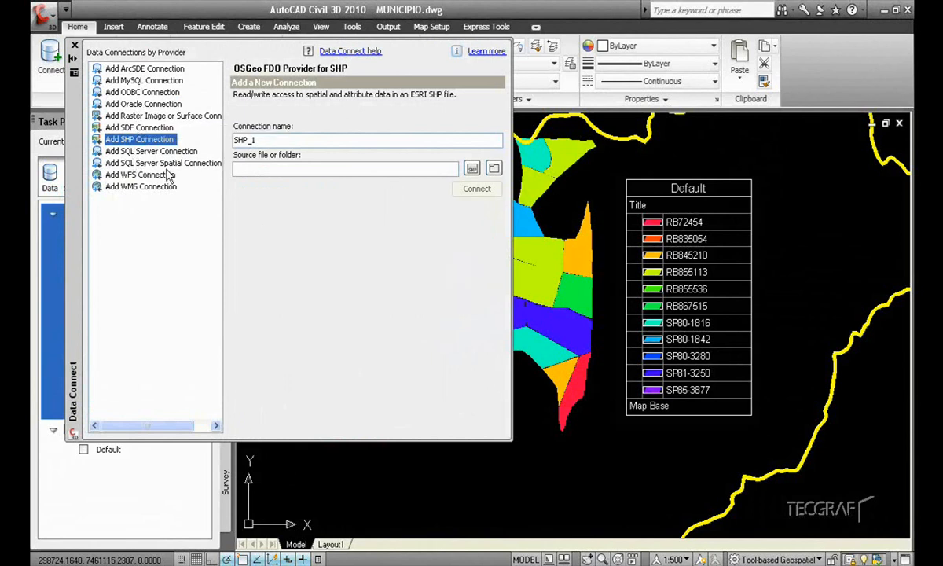
{"action": "left_click", "coordinate": [471, 169]}
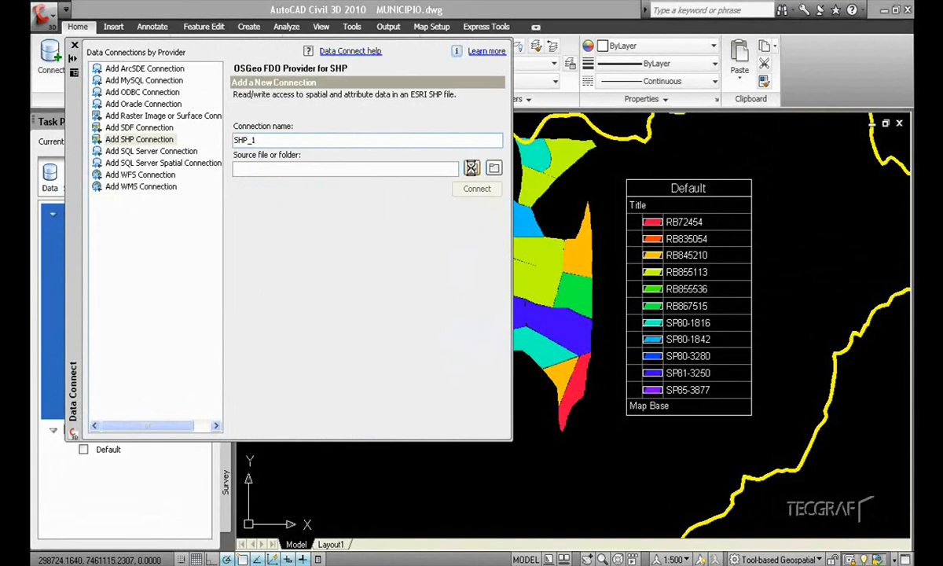
{"action": "left_click", "coordinate": [399, 163]}
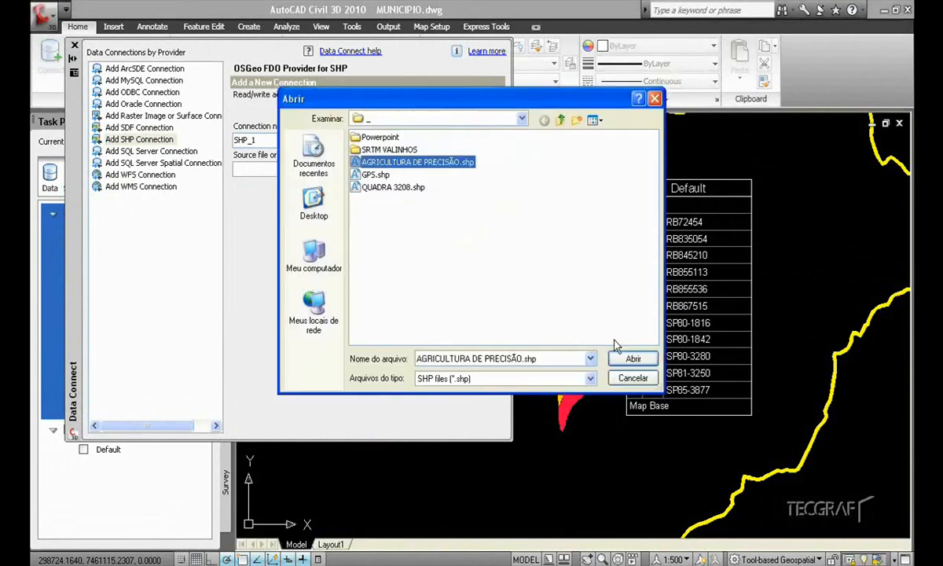
{"action": "left_click", "coordinate": [632, 358]}
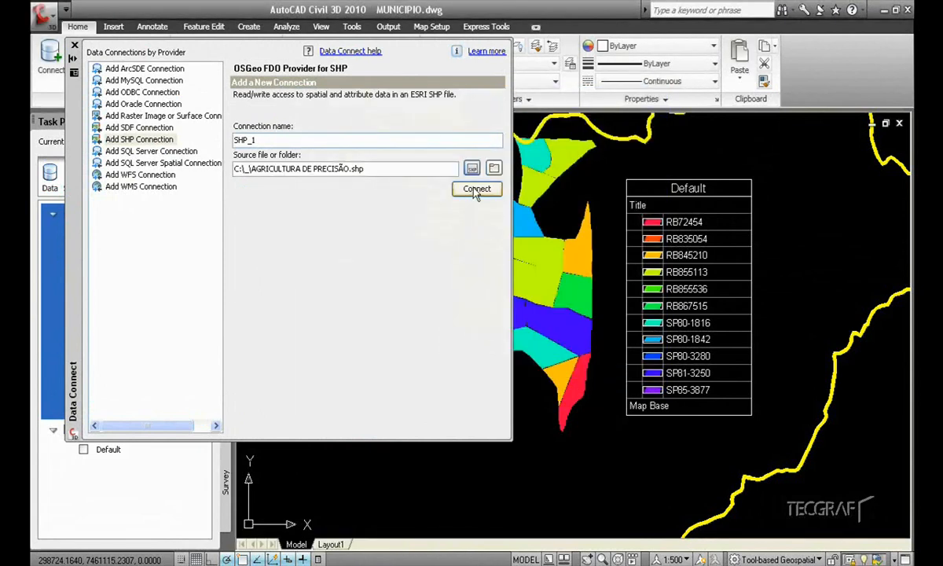
{"action": "left_click", "coordinate": [473, 194]}
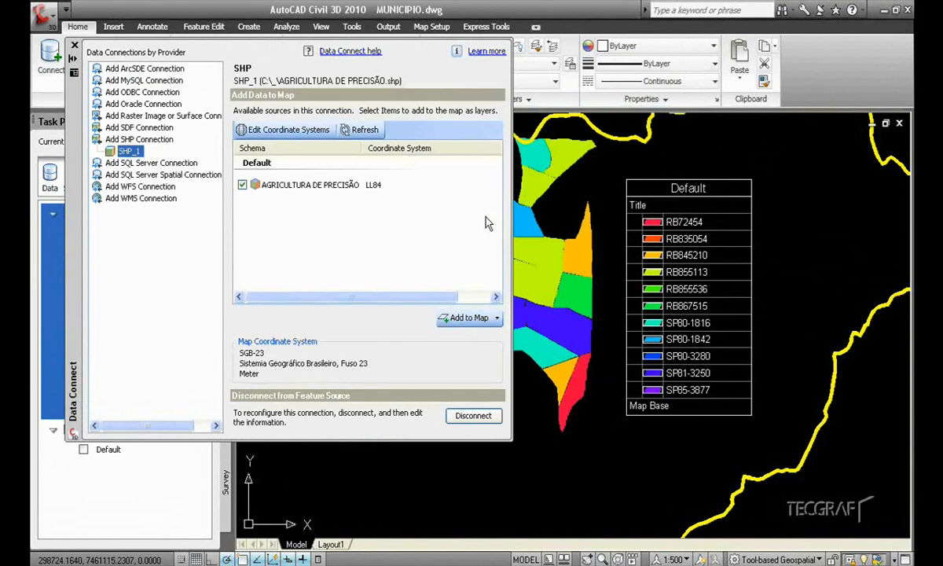
{"action": "left_click", "coordinate": [470, 319]}
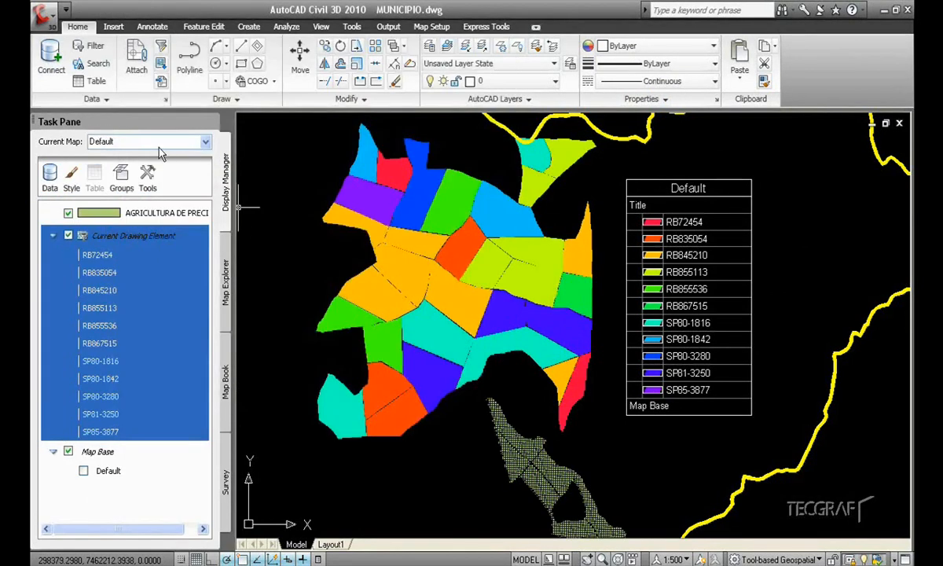
Theme the AGRICULTURA DE PRECISÃO polygons by the RECOMENDACA property, using equal distribution and 5 rules.
{"action": "scroll", "coordinate": [523, 431], "scroll_direction": "up", "scroll_amount": 5}
{"action": "scroll", "coordinate": [409, 299], "scroll_direction": "down", "scroll_amount": 1}
{"action": "scroll", "coordinate": [419, 308], "scroll_direction": "up", "scroll_amount": 1}
{"action": "middle_click_drag", "start_coordinate": [419, 308], "coordinate": [458, 320]}
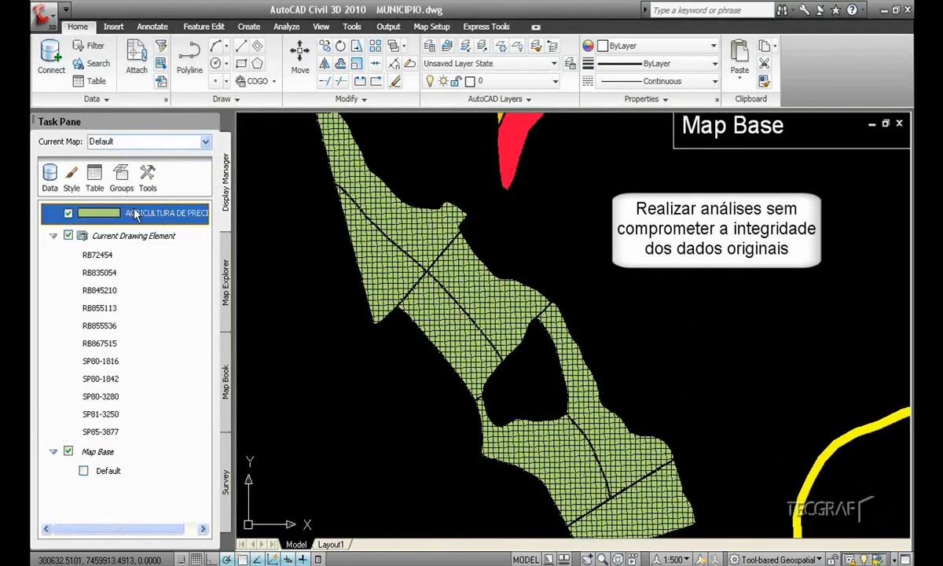
{"action": "right_click", "coordinate": [136, 212]}
{"action": "left_click", "coordinate": [177, 233]}
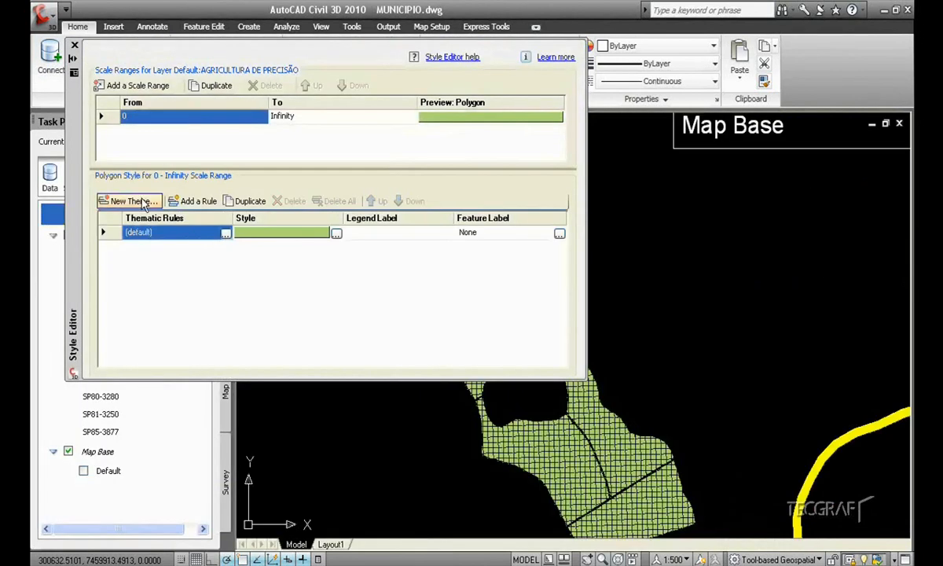
{"action": "left_click", "coordinate": [159, 202]}
{"action": "left_click", "coordinate": [477, 156]}
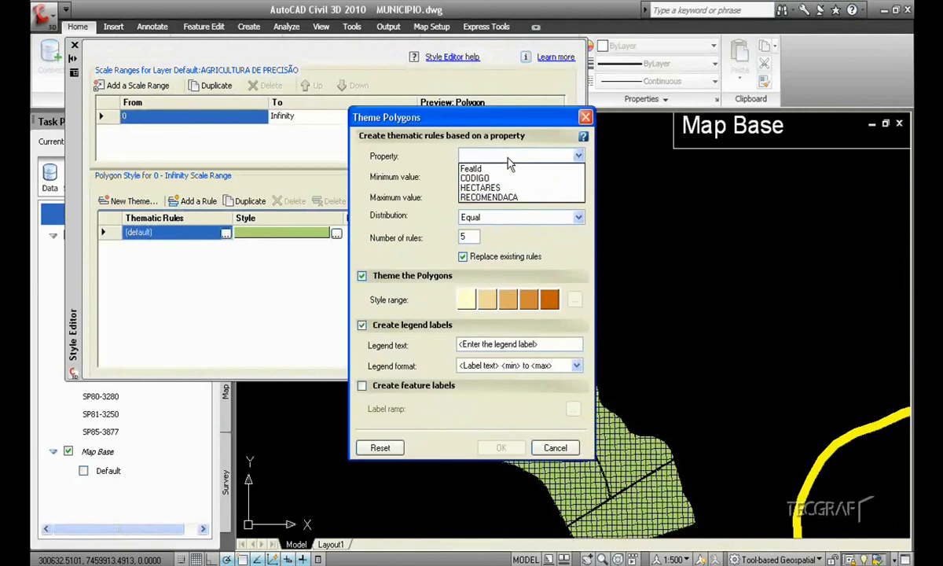
{"action": "left_click", "coordinate": [499, 198]}
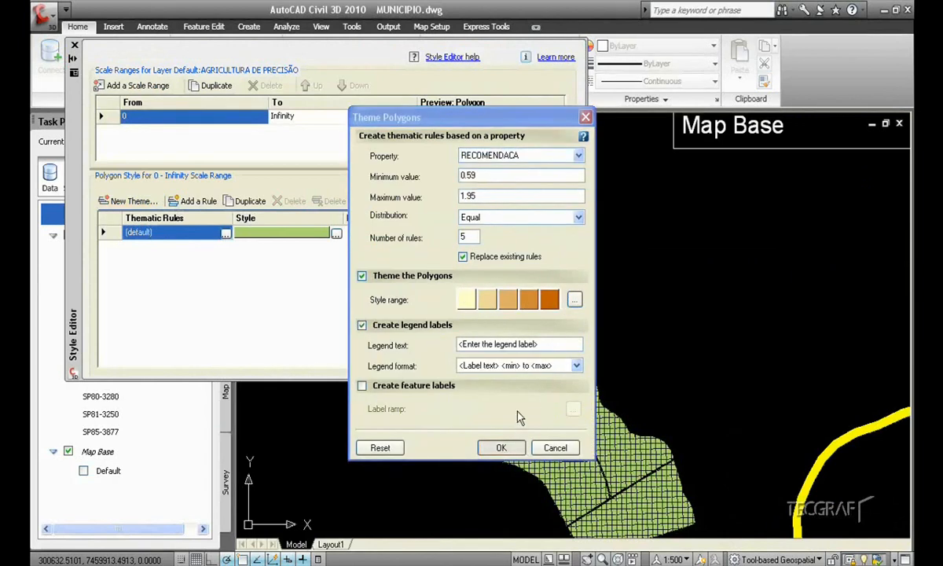
{"action": "left_click", "coordinate": [498, 447]}
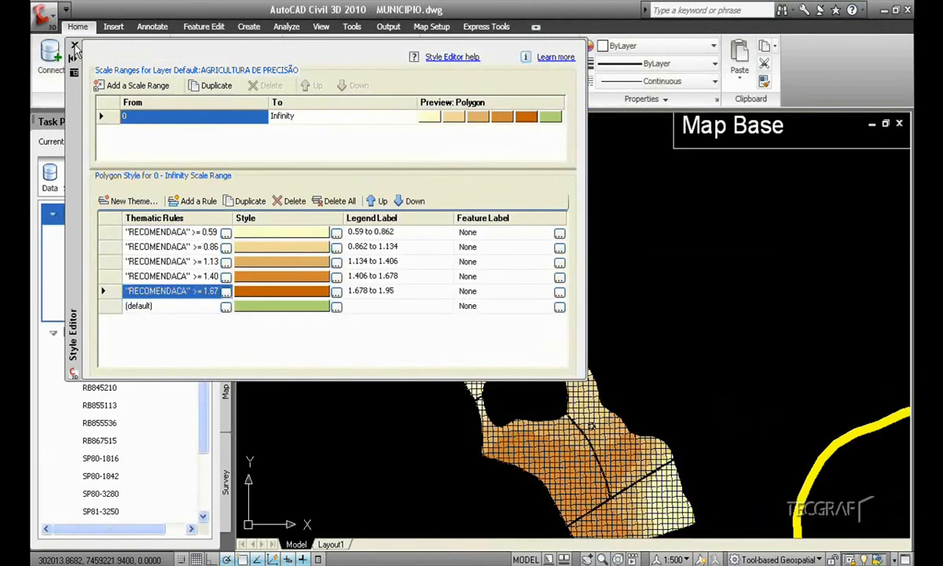
{"action": "left_click", "coordinate": [73, 46]}
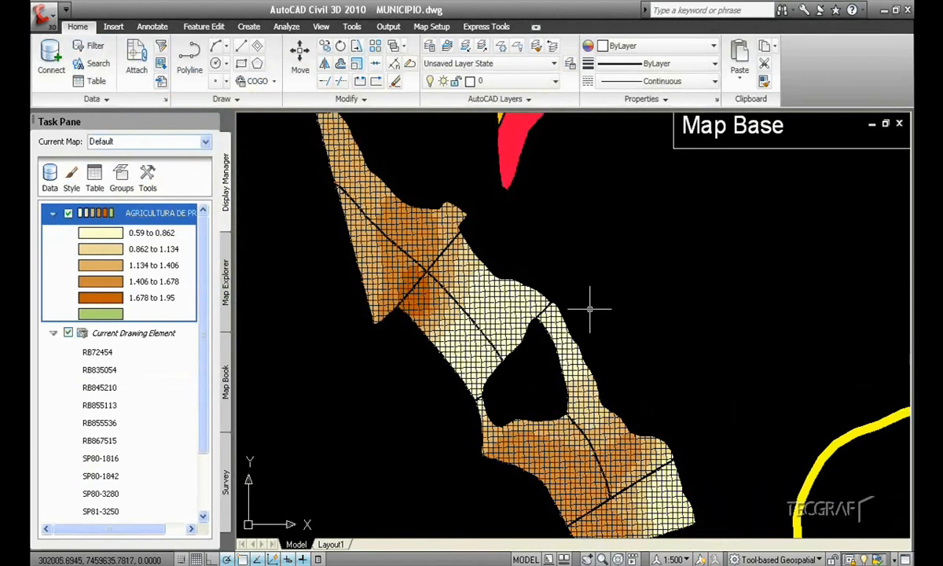
{"action": "scroll", "coordinate": [589, 309], "scroll_direction": "down", "scroll_amount": 3}
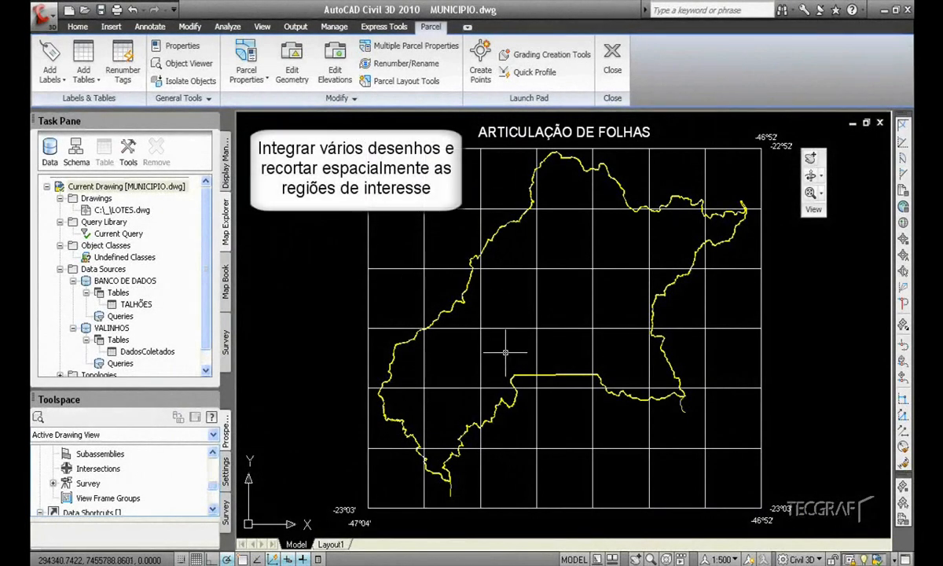
Preview the attached drawing LOTES.dwg with Quick View and start a source drawing query for a new display element.
{"action": "right_click", "coordinate": [141, 210]}
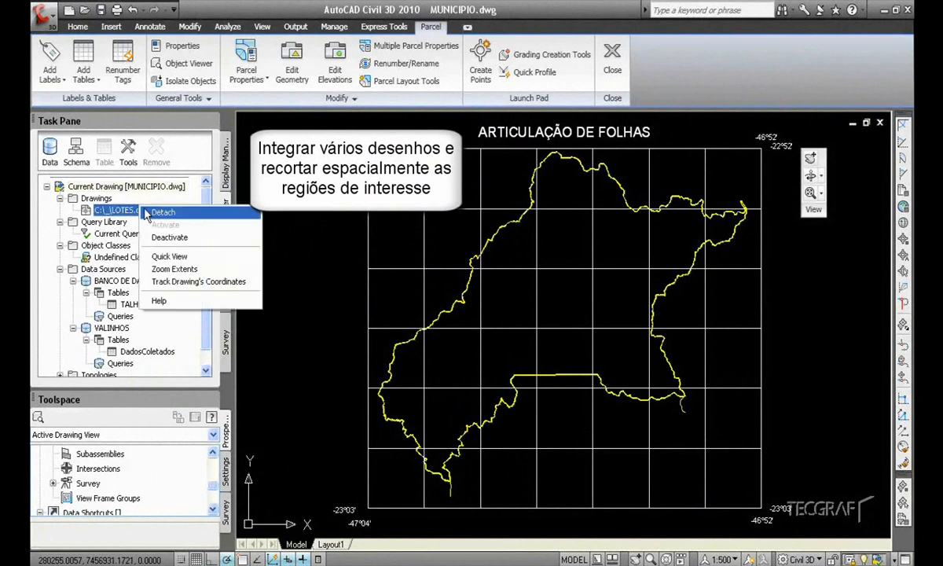
{"action": "left_click", "coordinate": [174, 254]}
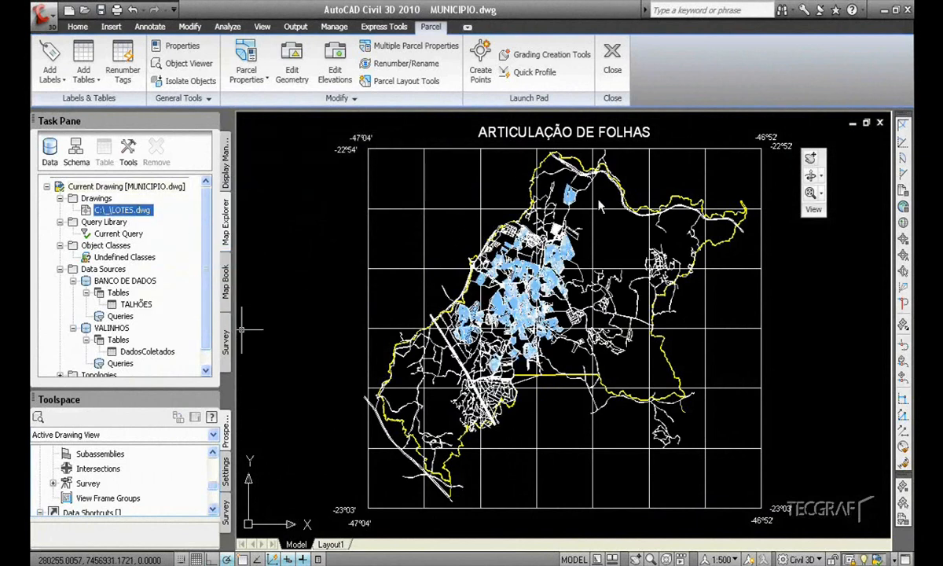
{"action": "left_click", "coordinate": [227, 169]}
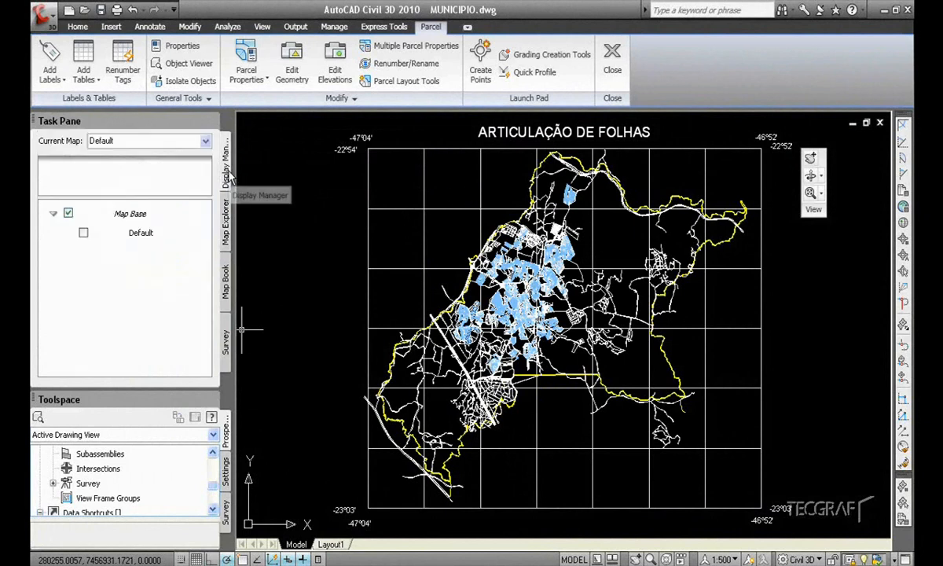
{"action": "left_click", "coordinate": [49, 172]}
{"action": "mouse_move", "coordinate": [149, 284]}
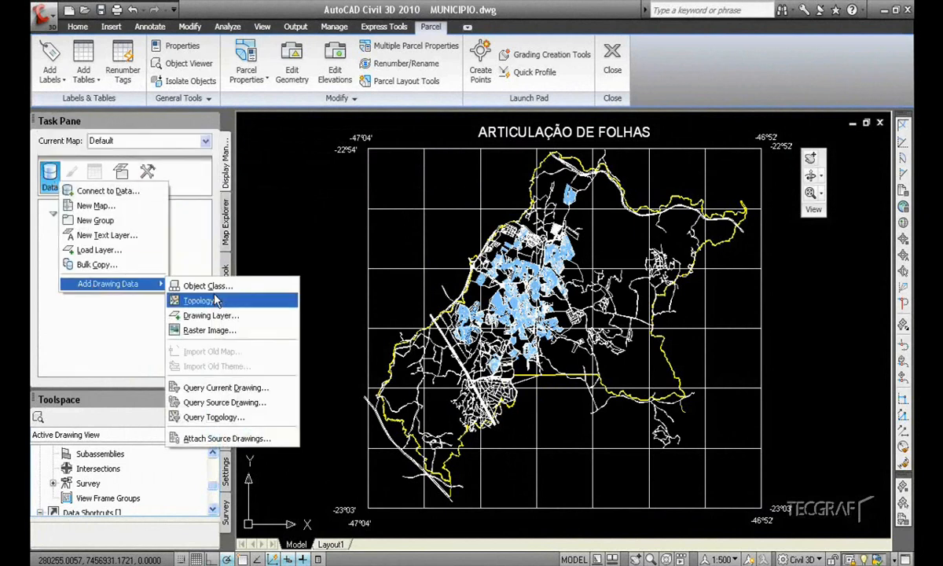
{"action": "left_click", "coordinate": [231, 404]}
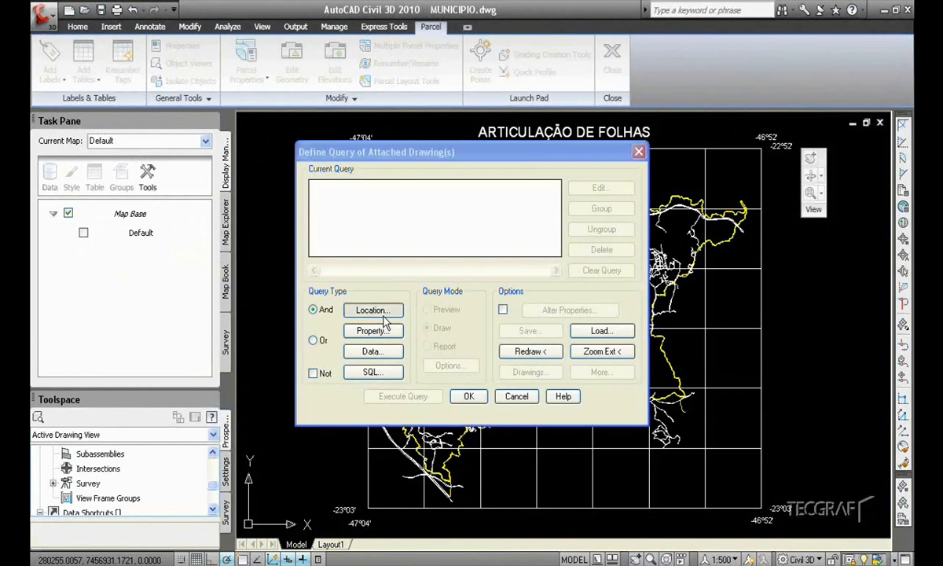
Limit the source drawing query by location to a rectangular window over the municipality's northwestern part and add the resulting element.
{"action": "left_click", "coordinate": [361, 309]}
{"action": "left_click", "coordinate": [393, 395]}
{"action": "left_click", "coordinate": [478, 167]}
{"action": "left_click", "coordinate": [587, 267]}
{"action": "left_click", "coordinate": [400, 394]}
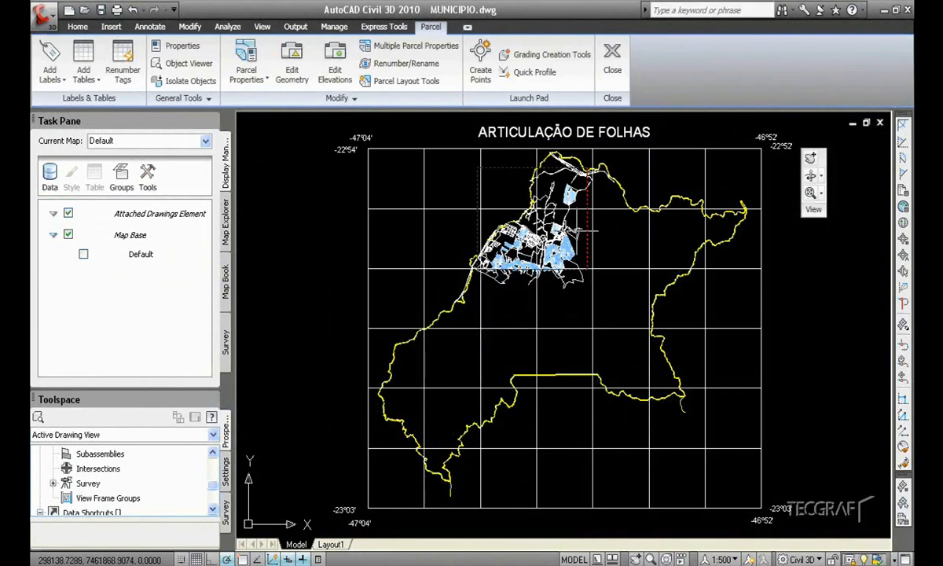
Examine the queried lots and their numbers in the northern subdivision.
{"action": "scroll", "coordinate": [577, 232], "scroll_direction": "up", "scroll_amount": 3}
{"action": "middle_click_drag", "start_coordinate": [567, 208], "coordinate": [546, 310]}
{"action": "scroll", "coordinate": [501, 283], "scroll_direction": "up", "scroll_amount": 6}
{"action": "middle_click_drag", "start_coordinate": [501, 284], "coordinate": [691, 202]}
{"action": "scroll", "coordinate": [596, 331], "scroll_direction": "up", "scroll_amount": 4}
{"action": "middle_click_drag", "start_coordinate": [543, 320], "coordinate": [475, 330]}
{"action": "scroll", "coordinate": [483, 322], "scroll_direction": "up", "scroll_amount": 2}
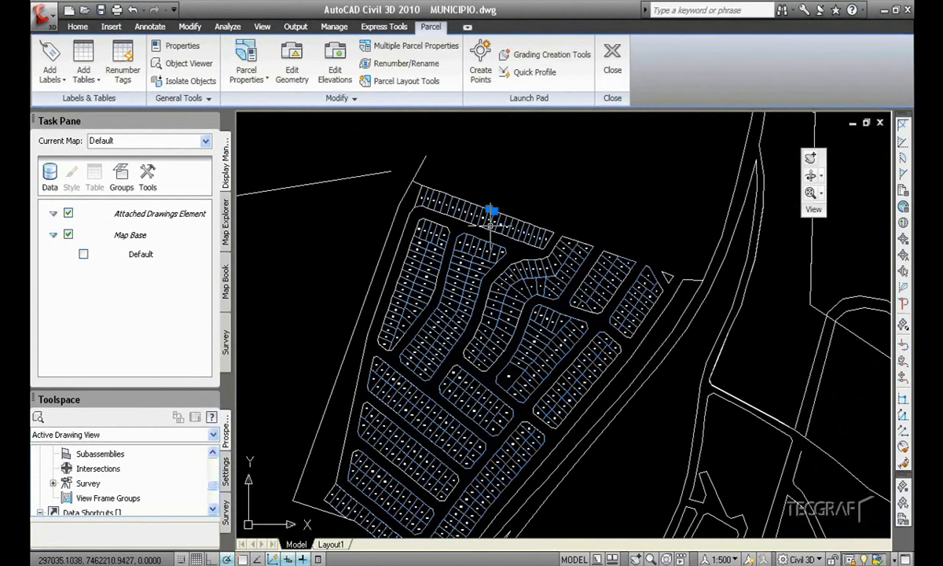
{"action": "scroll", "coordinate": [490, 228], "scroll_direction": "up", "scroll_amount": 3}
{"action": "key", "text": "Escape"}
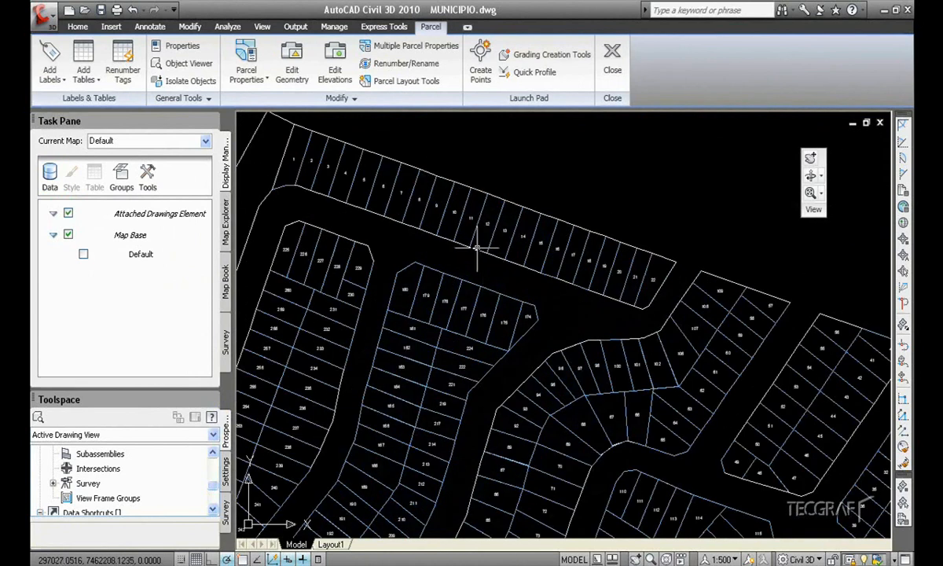
{"action": "scroll", "coordinate": [567, 269], "scroll_direction": "up", "scroll_amount": 3}
{"action": "scroll", "coordinate": [591, 253], "scroll_direction": "down", "scroll_amount": 3}
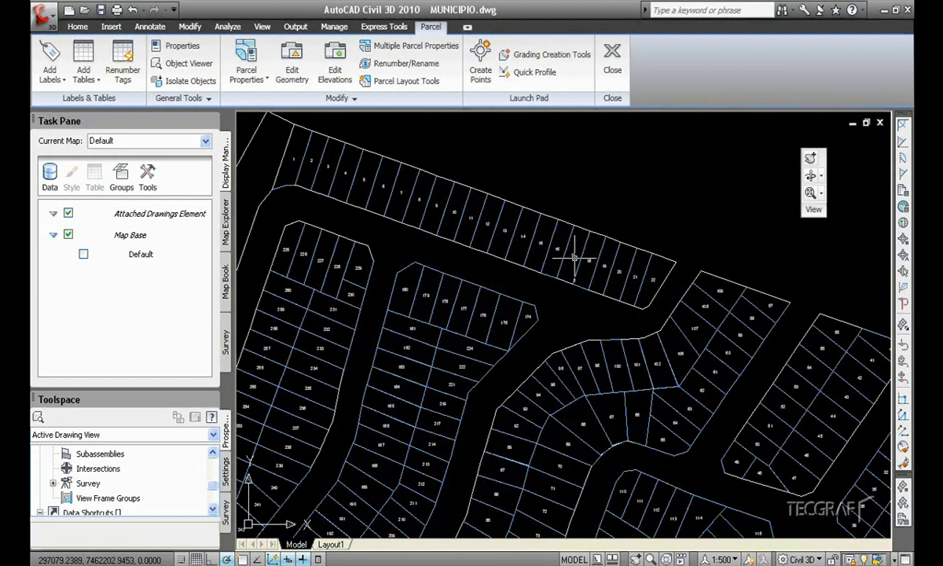
Inspect the properties of lot 17, including its linked CONSUMO_AGUA database fields.
{"action": "scroll", "coordinate": [574, 257], "scroll_direction": "up", "scroll_amount": 3}
{"action": "left_click", "coordinate": [588, 254]}
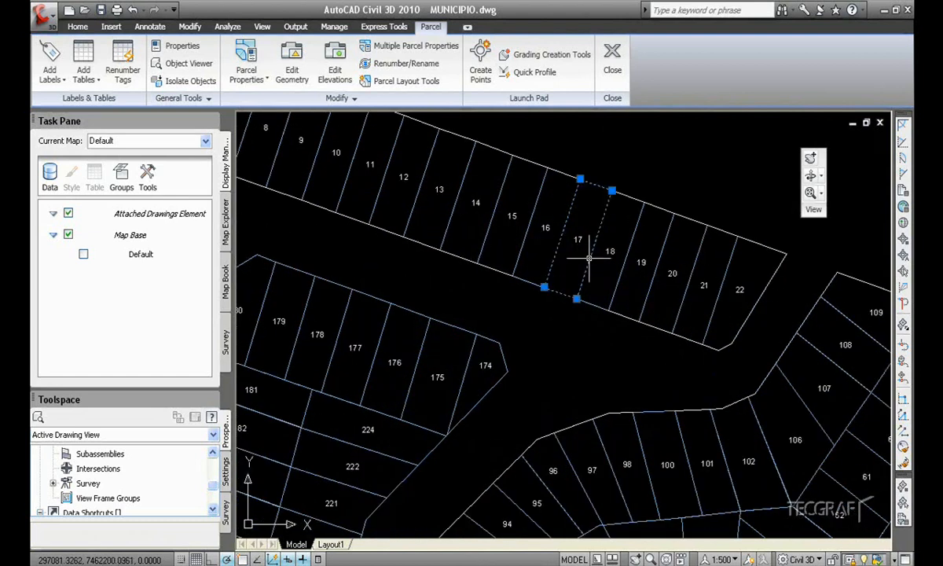
{"action": "right_click", "coordinate": [576, 297]}
{"action": "left_click", "coordinate": [609, 414]}
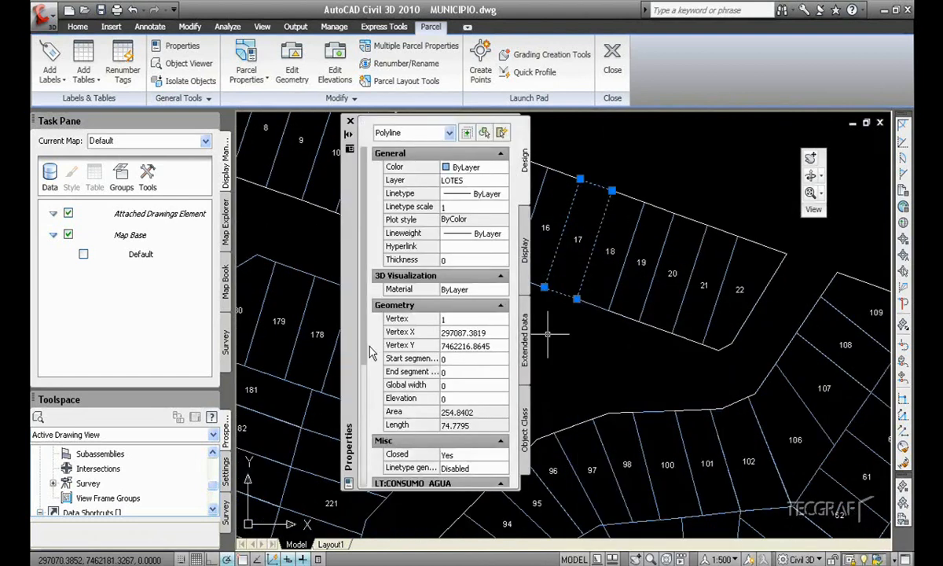
{"action": "scroll", "coordinate": [365, 375], "scroll_direction": "down", "scroll_amount": 3}
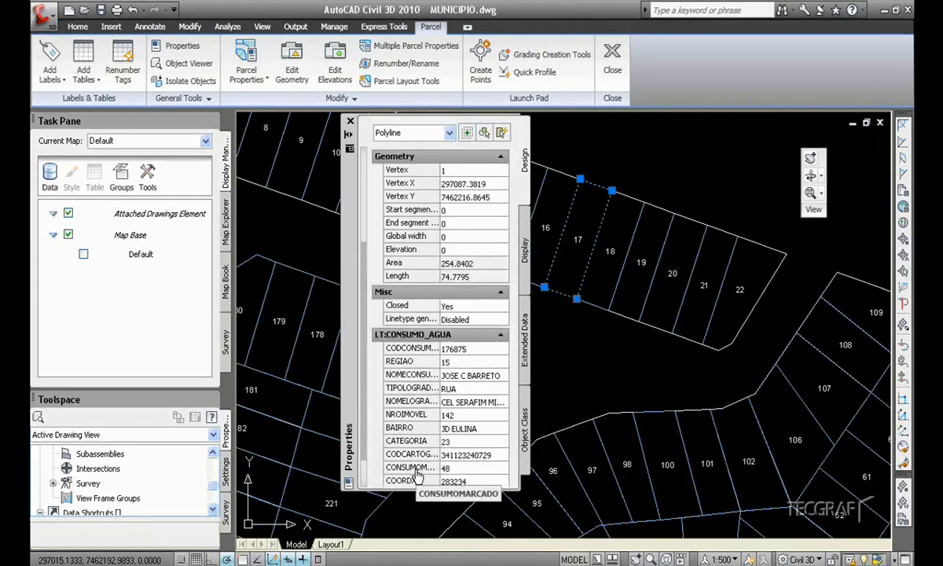
{"action": "left_click", "coordinate": [350, 123]}
Add a theme to the attached drawings element, using a range of values as its type.
{"action": "scroll", "coordinate": [421, 267], "scroll_direction": "down", "scroll_amount": 6}
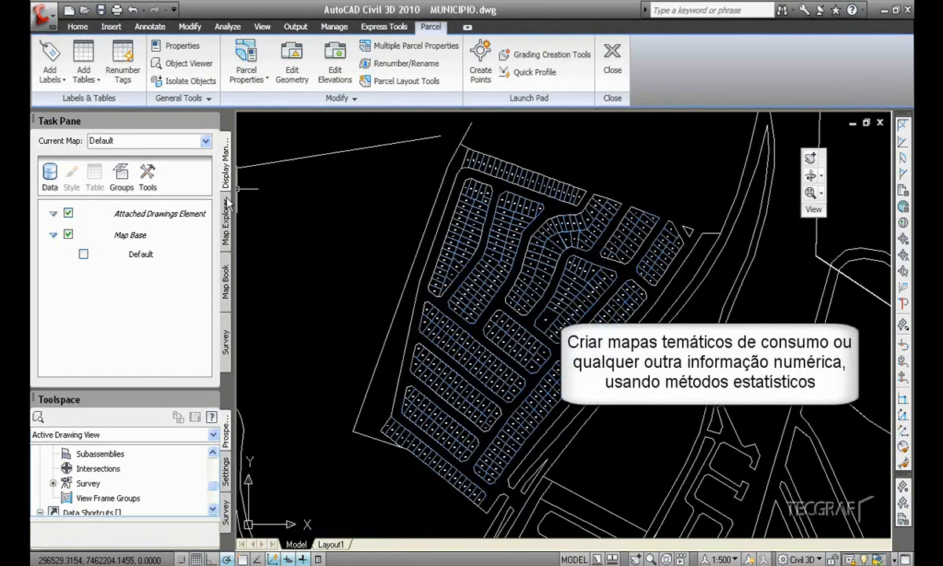
{"action": "right_click", "coordinate": [188, 212]}
{"action": "mouse_move", "coordinate": [253, 257]}
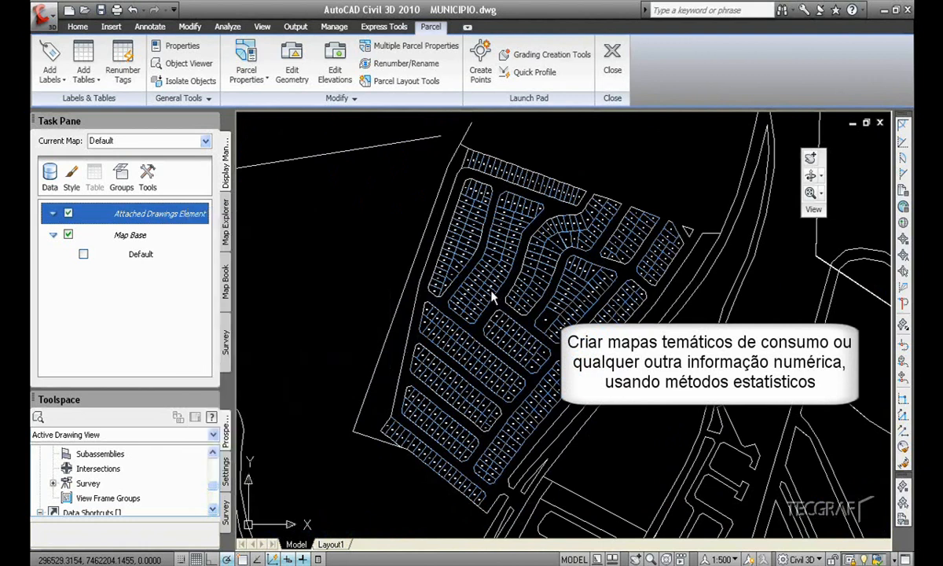
{"action": "left_click", "coordinate": [440, 176]}
{"action": "left_click", "coordinate": [393, 200]}
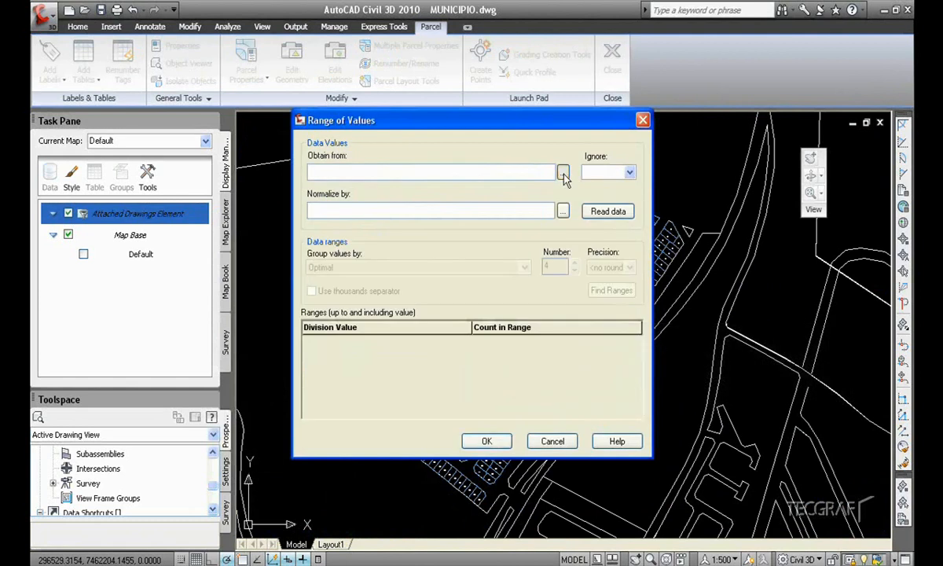
Take the theme's data values from the CONSUMOMARCADO field of CONSUMO_AGUA and read the data.
{"action": "left_click", "coordinate": [562, 172]}
{"action": "left_click", "coordinate": [361, 224]}
{"action": "left_click", "coordinate": [370, 235]}
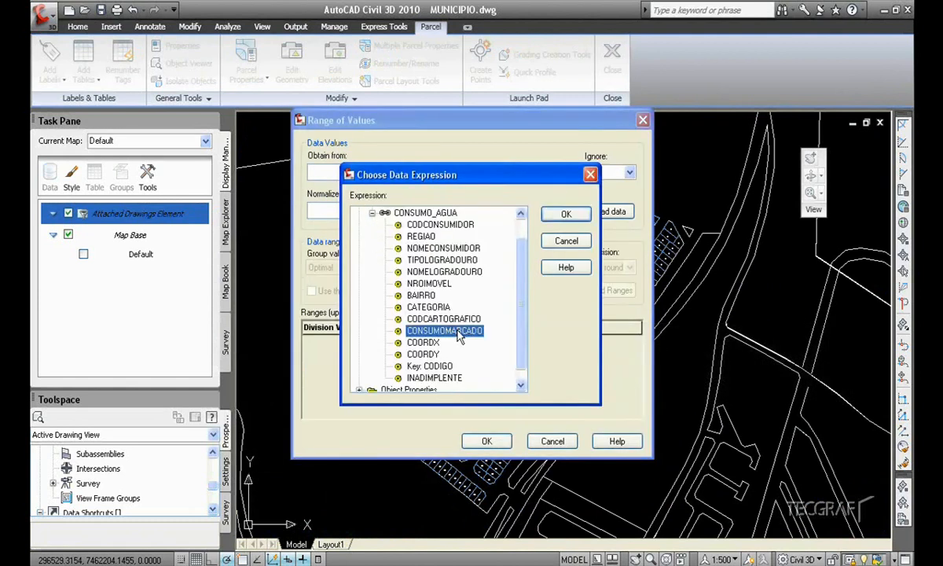
{"action": "left_click", "coordinate": [445, 331]}
{"action": "left_click", "coordinate": [565, 215]}
{"action": "left_click", "coordinate": [601, 212]}
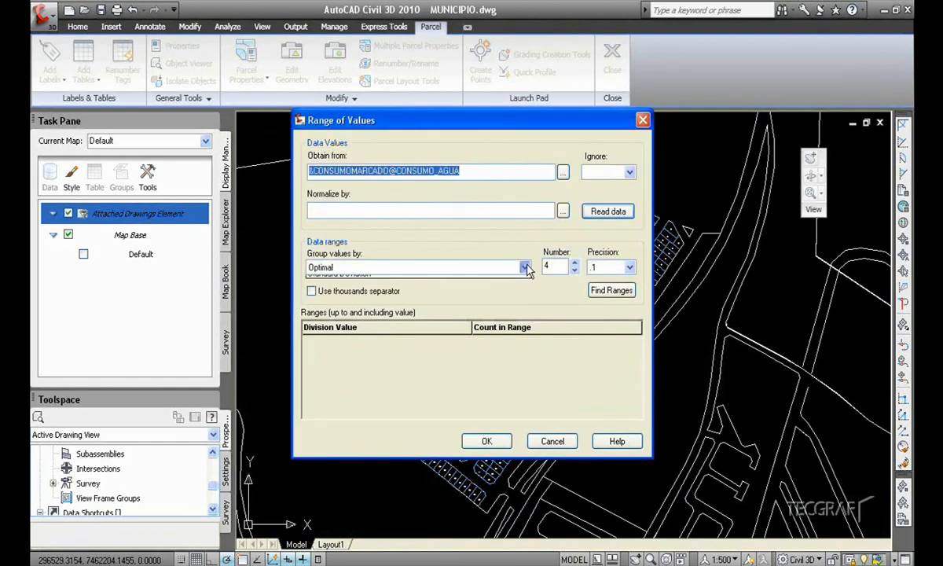
Divide the consumption values into 6 ranges with Optimal grouping and 0.1 precision, and accept the ranges.
{"action": "left_click", "coordinate": [524, 267]}
{"action": "left_click", "coordinate": [524, 267]}
{"action": "left_click", "coordinate": [574, 265]}
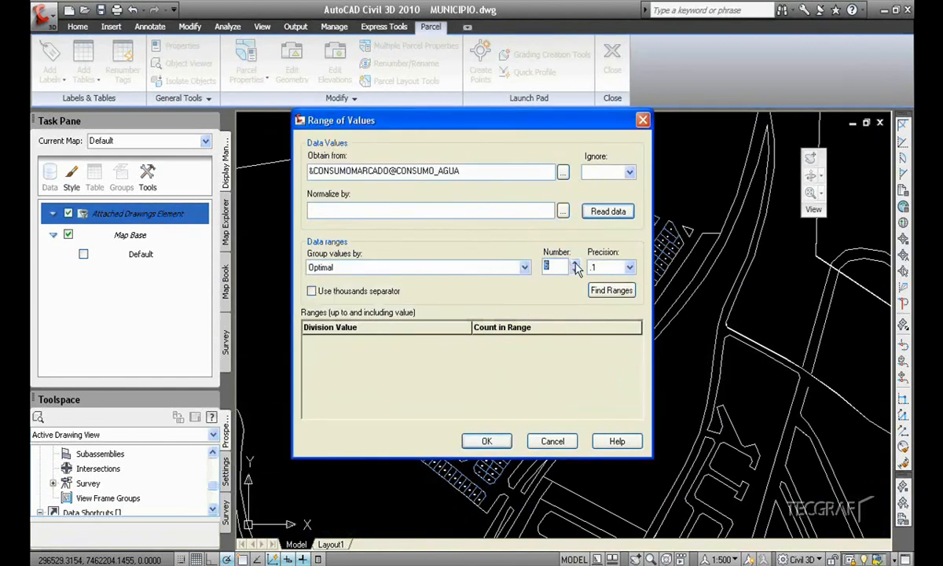
{"action": "left_click", "coordinate": [611, 290]}
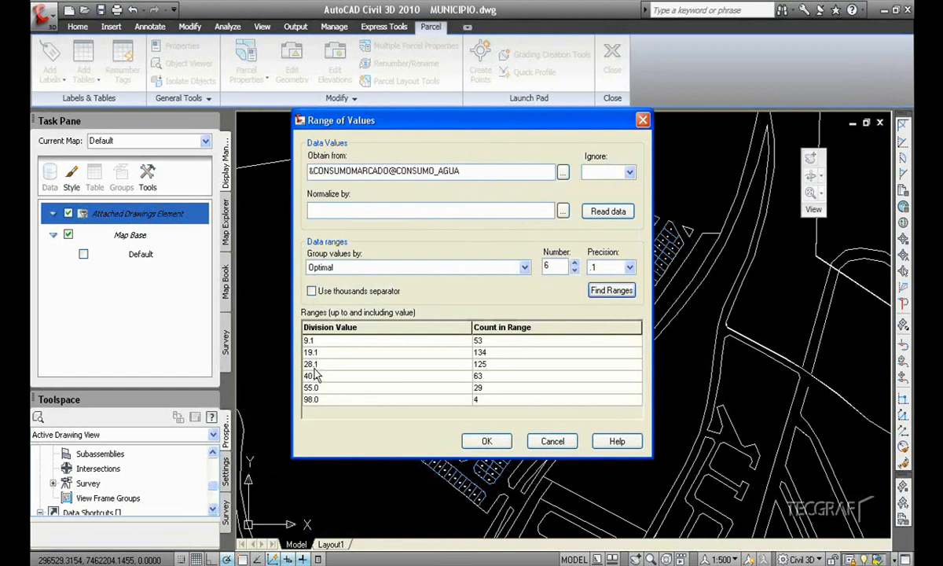
{"action": "left_click", "coordinate": [486, 441]}
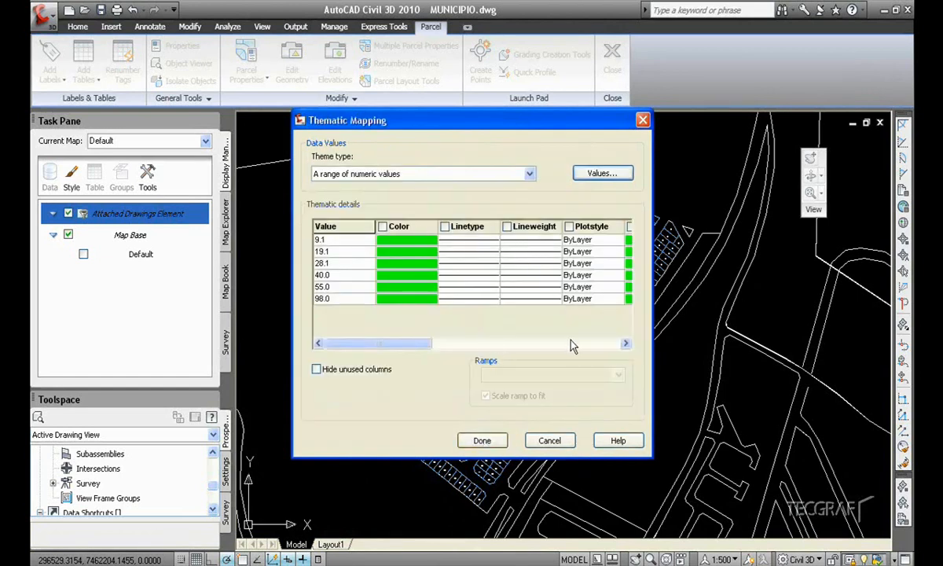
Display the theme as hatch with the Solid Rainbow ramp and apply it to the lots.
{"action": "left_click", "coordinate": [571, 343]}
{"action": "left_click", "coordinate": [320, 227]}
{"action": "left_click", "coordinate": [507, 375]}
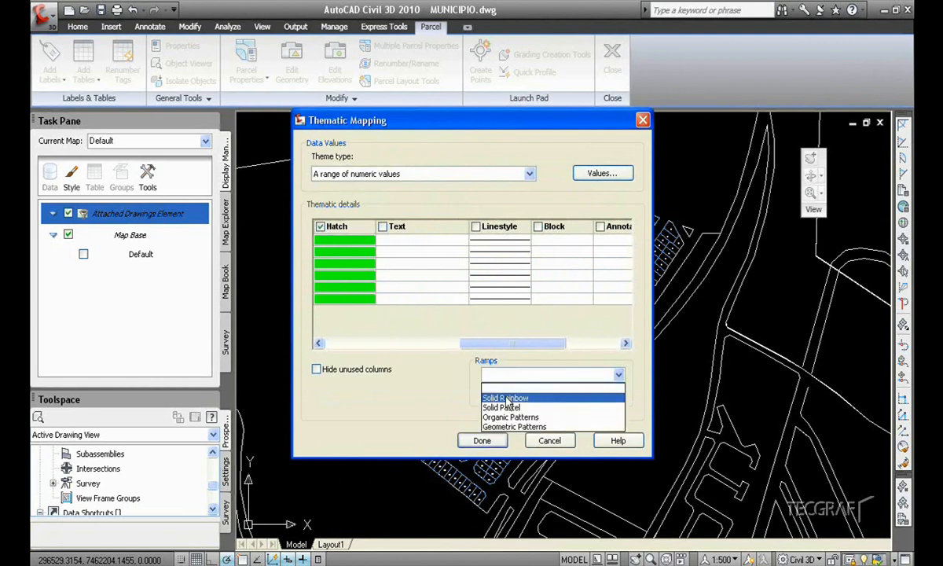
{"action": "left_click", "coordinate": [506, 398]}
{"action": "left_click", "coordinate": [482, 440]}
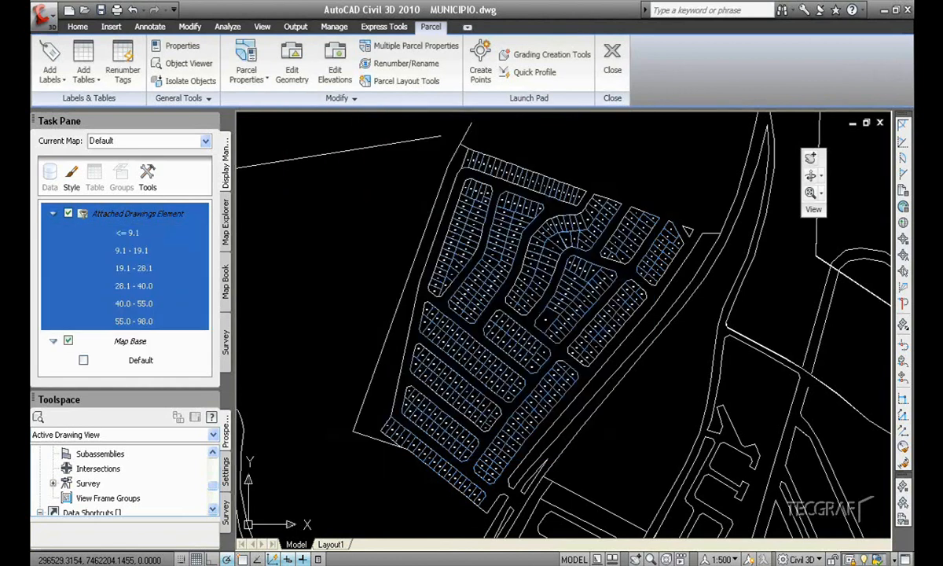
{"action": "middle_click_drag", "start_coordinate": [495, 307], "coordinate": [621, 297]}
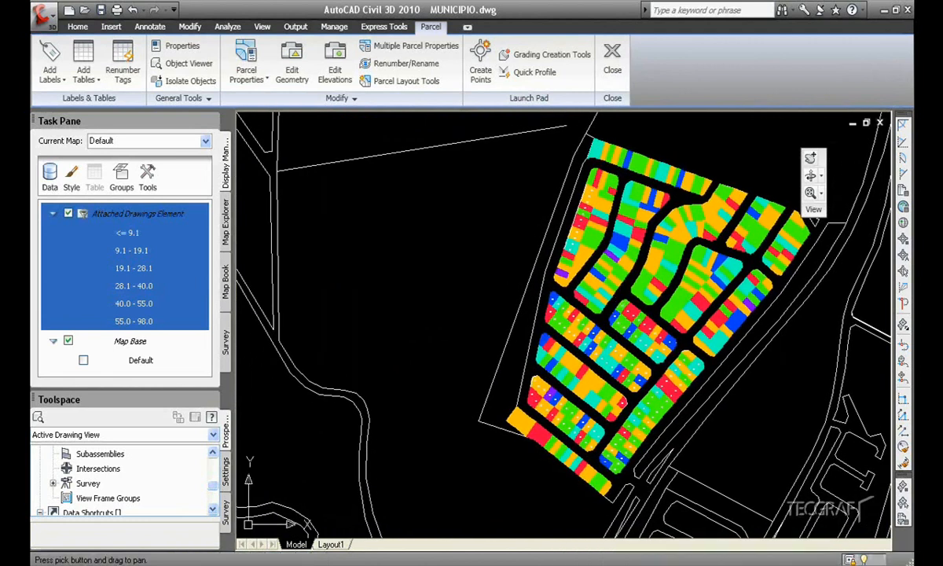
Set the thumbnail preview of the attached drawings element to Polygon.
{"action": "right_click", "coordinate": [164, 213]}
{"action": "left_click", "coordinate": [209, 437]}
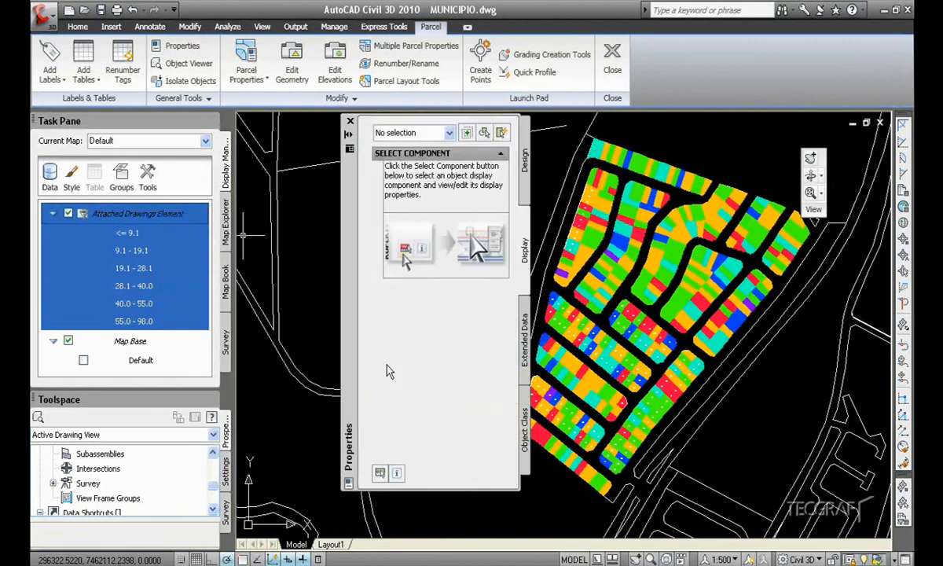
{"action": "left_click", "coordinate": [82, 216]}
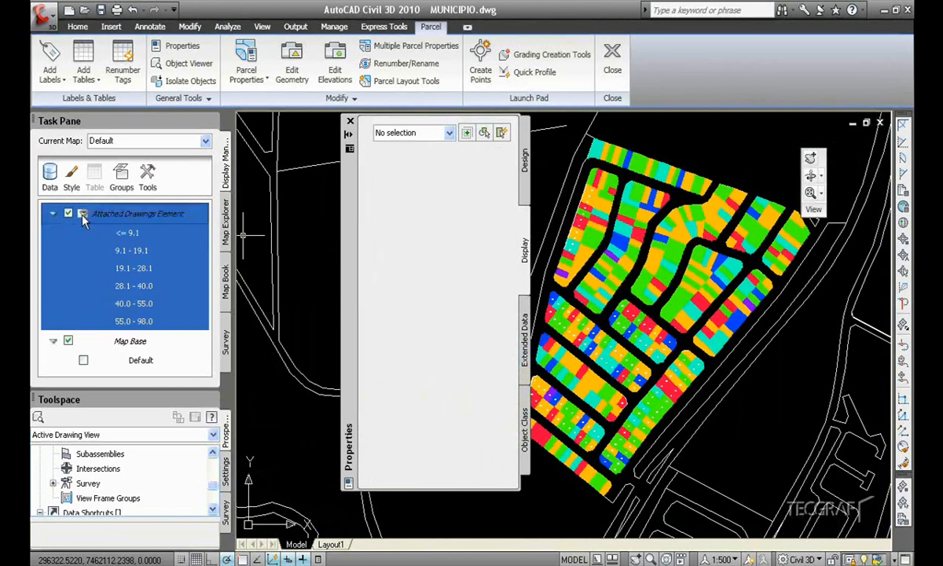
{"action": "left_click", "coordinate": [465, 221]}
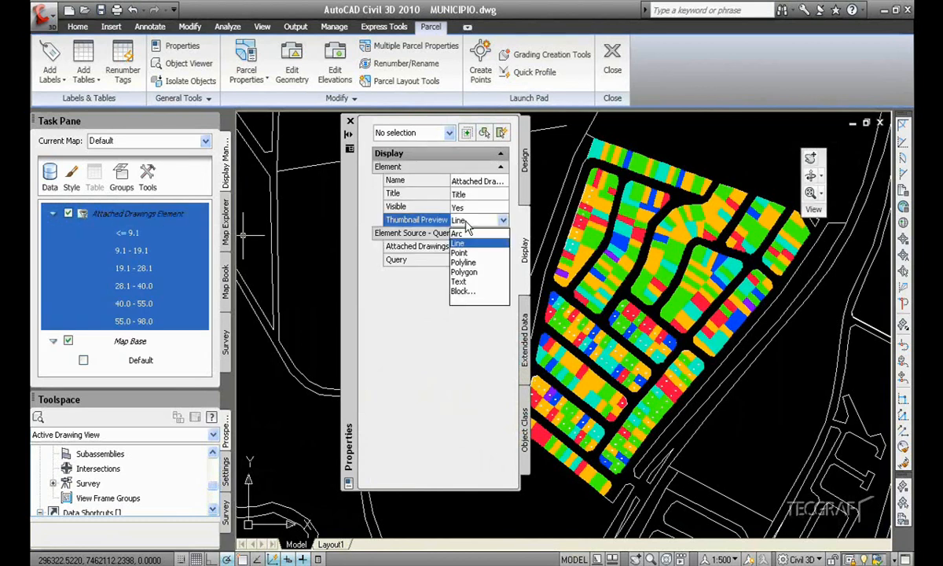
{"action": "left_click", "coordinate": [469, 273]}
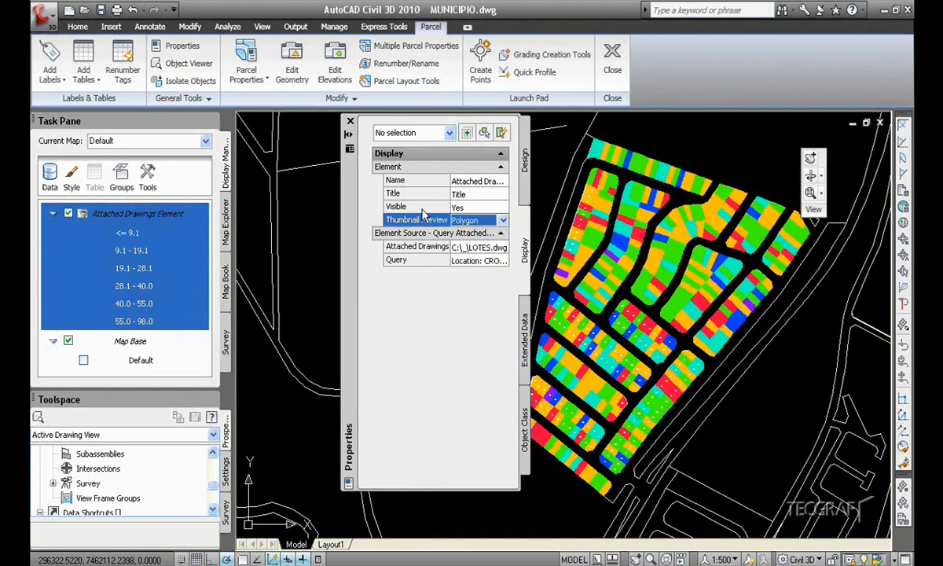
{"action": "left_click", "coordinate": [350, 123]}
Create a legend of the consumption ranges and place it in the empty area west of the themed subdivision.
{"action": "left_click", "coordinate": [144, 169]}
{"action": "left_click", "coordinate": [196, 233]}
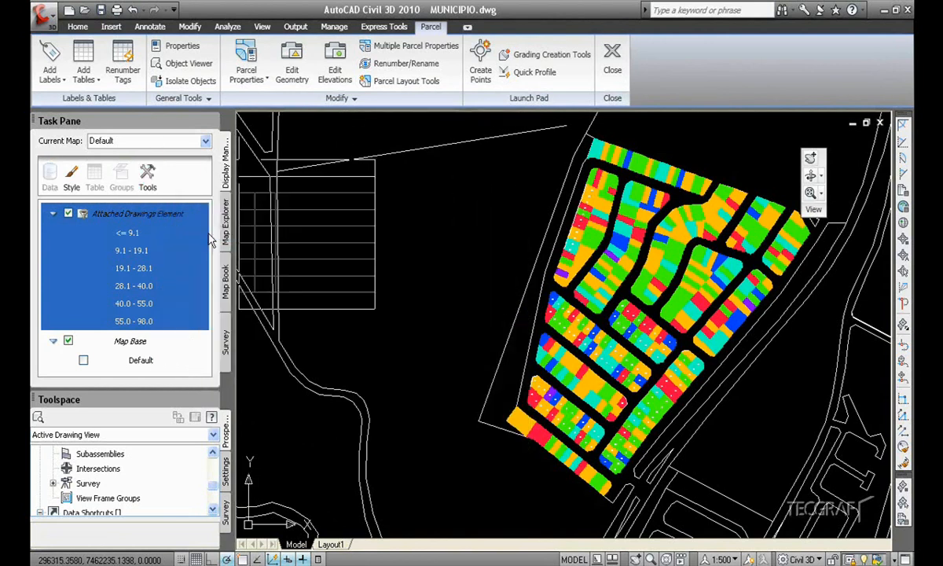
{"action": "left_click", "coordinate": [353, 213]}
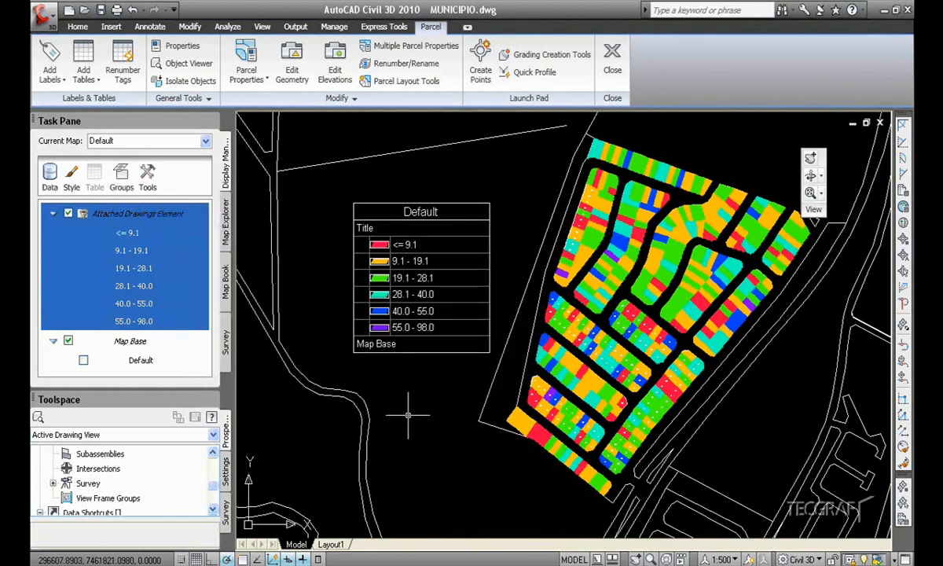
Start creating parcels from objects and enclose the lots of the three blocks at the neighbouring subdivision's edge with a crossing polygon.
{"action": "scroll", "coordinate": [505, 381], "scroll_direction": "down", "scroll_amount": 4}
{"action": "scroll", "coordinate": [484, 385], "scroll_direction": "up", "scroll_amount": 5}
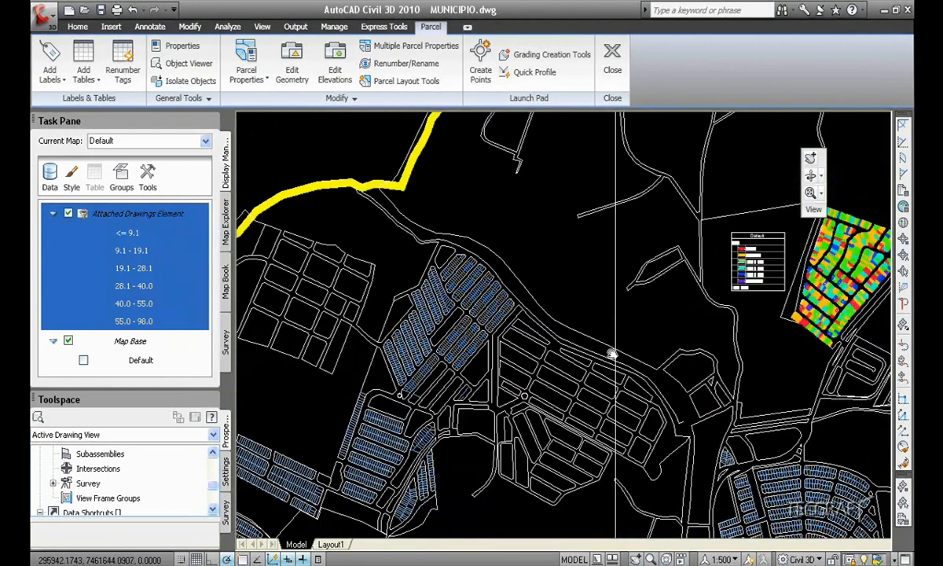
{"action": "scroll", "coordinate": [446, 267], "scroll_direction": "up", "scroll_amount": 6}
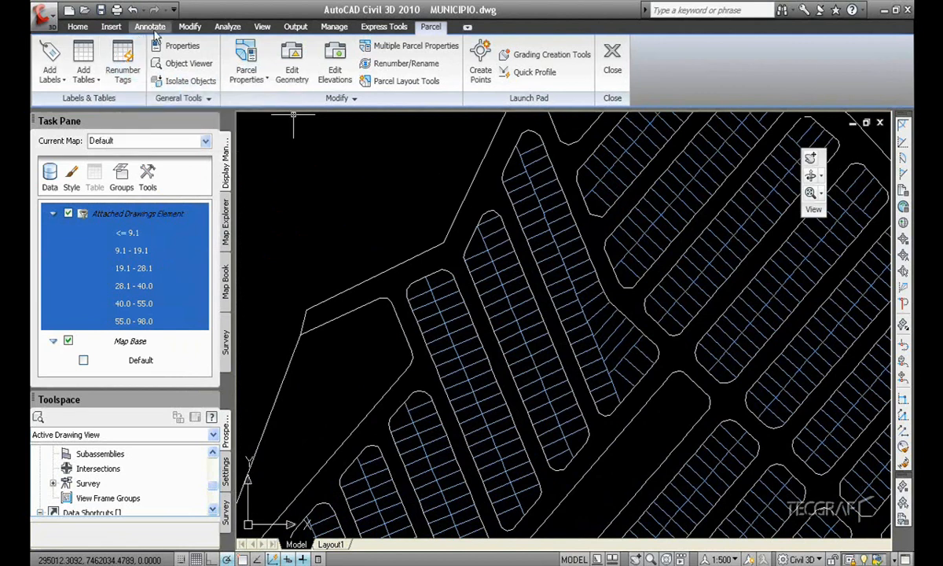
{"action": "left_click", "coordinate": [189, 27]}
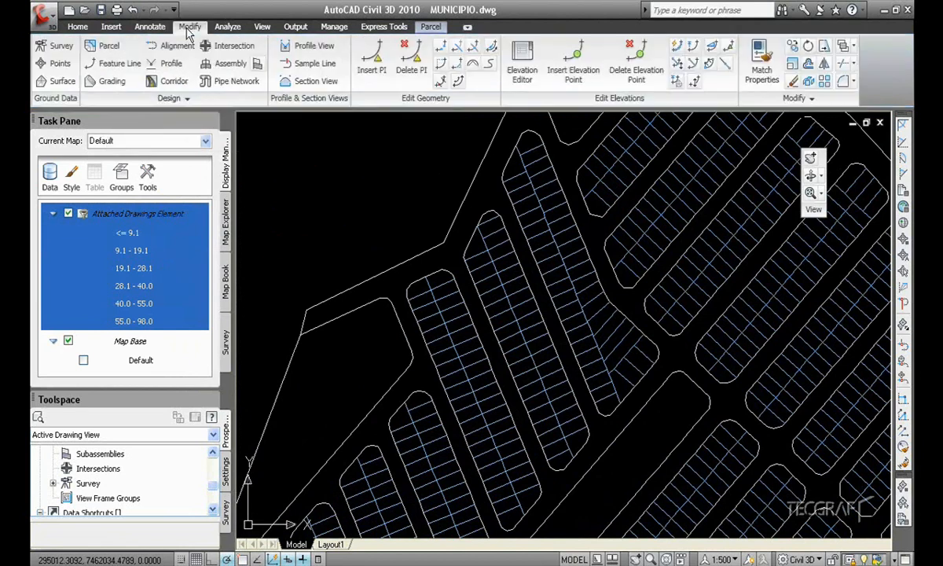
{"action": "left_click", "coordinate": [107, 45]}
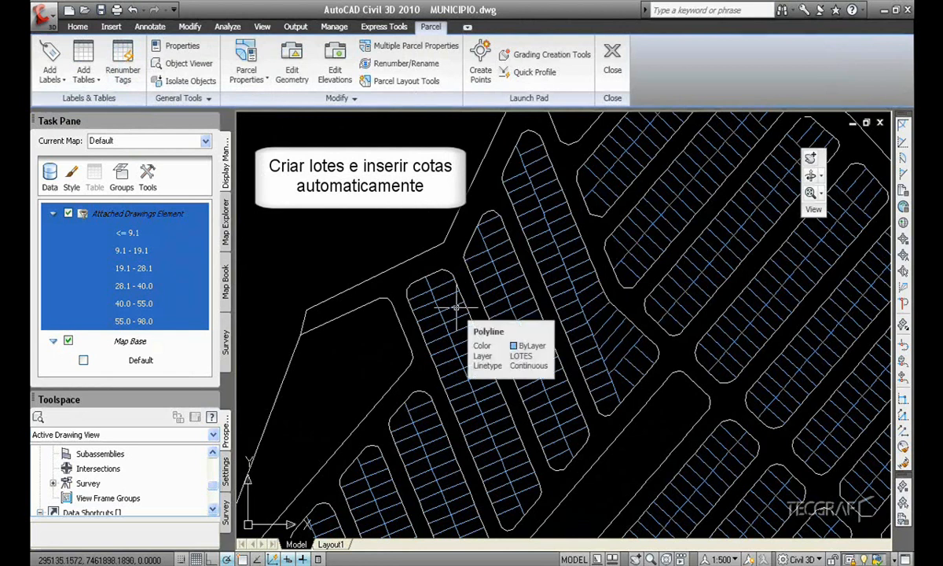
{"action": "left_click", "coordinate": [77, 27]}
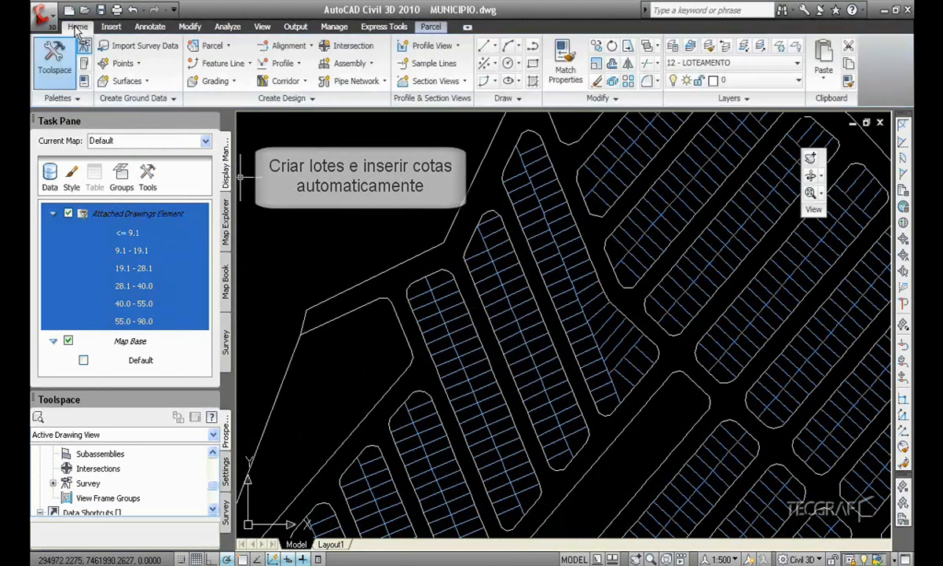
{"action": "left_click", "coordinate": [212, 45]}
{"action": "left_click", "coordinate": [252, 102]}
{"action": "type", "text": "cp"}
{"action": "key", "text": "Return"}
{"action": "left_click", "coordinate": [496, 525]}
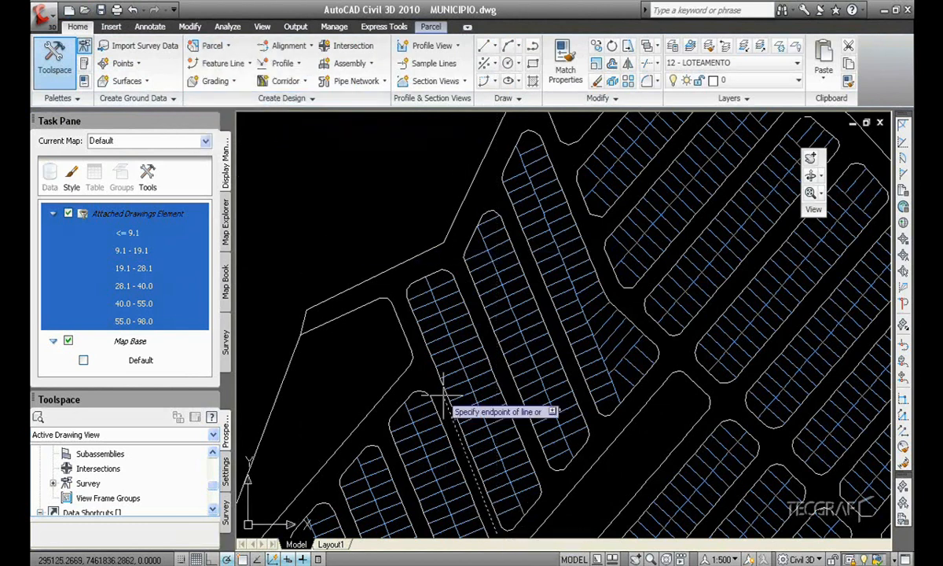
{"action": "left_click", "coordinate": [398, 283]}
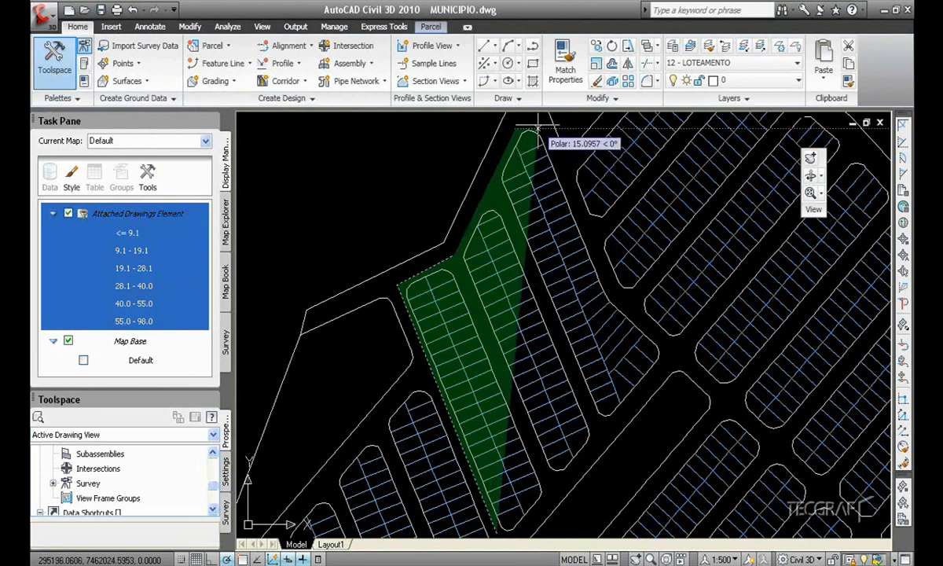
{"action": "left_click", "coordinate": [528, 129]}
{"action": "left_click", "coordinate": [610, 287]}
{"action": "left_click", "coordinate": [670, 357]}
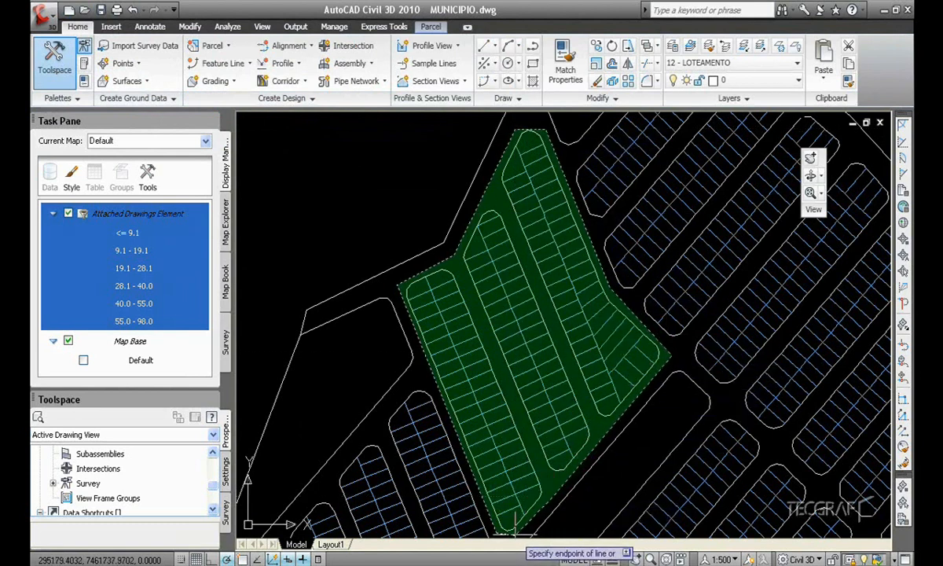
Create the parcels in Site 1 with Standard styles, automatically adding segment labels and erasing the existing entities.
{"action": "key", "text": "Return"}
{"action": "key", "text": "Return"}
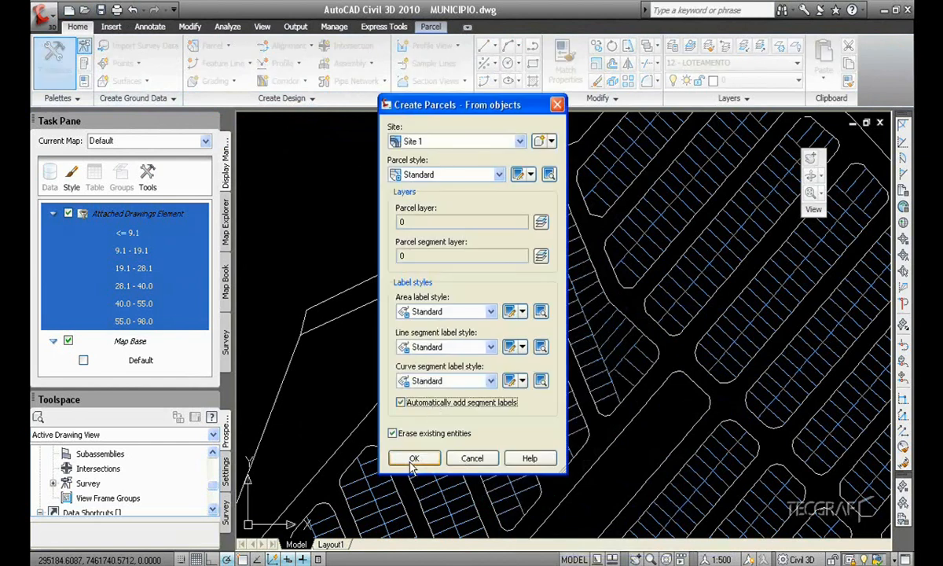
{"action": "key", "text": "Return"}
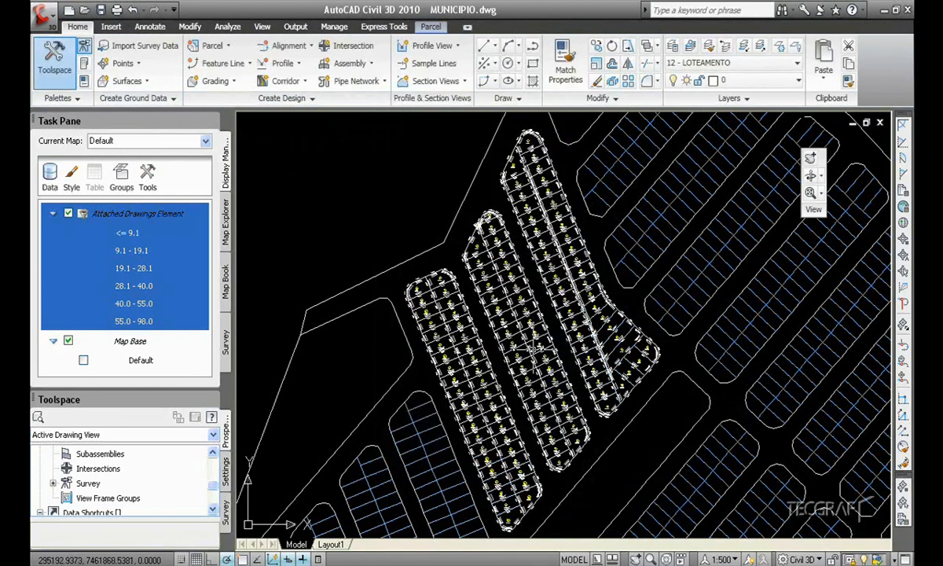
Stretch the western corner shared by parcels 56 and 57 to three successive positions, reshaping the adjoining parcels.
{"action": "scroll", "coordinate": [534, 367], "scroll_direction": "up", "scroll_amount": 6}
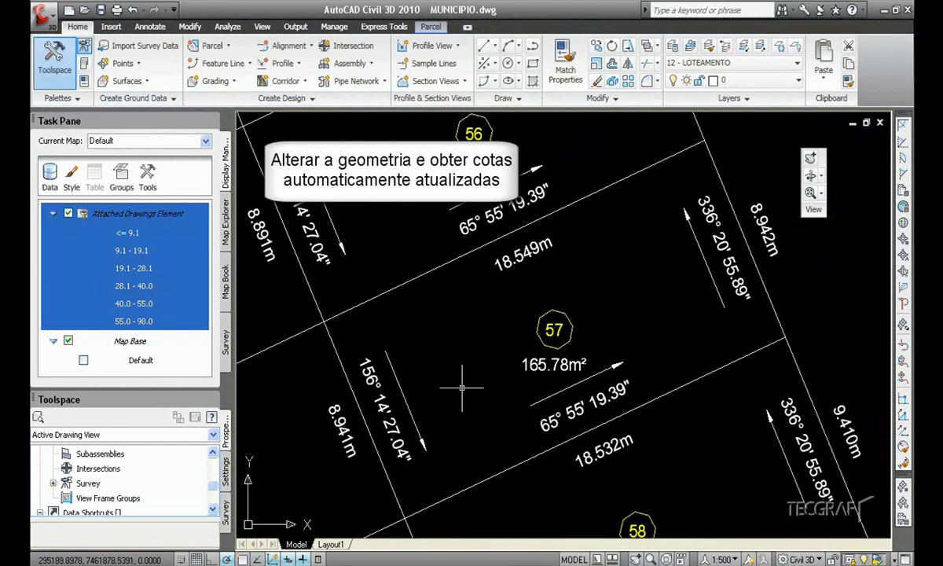
{"action": "left_click", "coordinate": [326, 317]}
{"action": "left_click", "coordinate": [326, 320]}
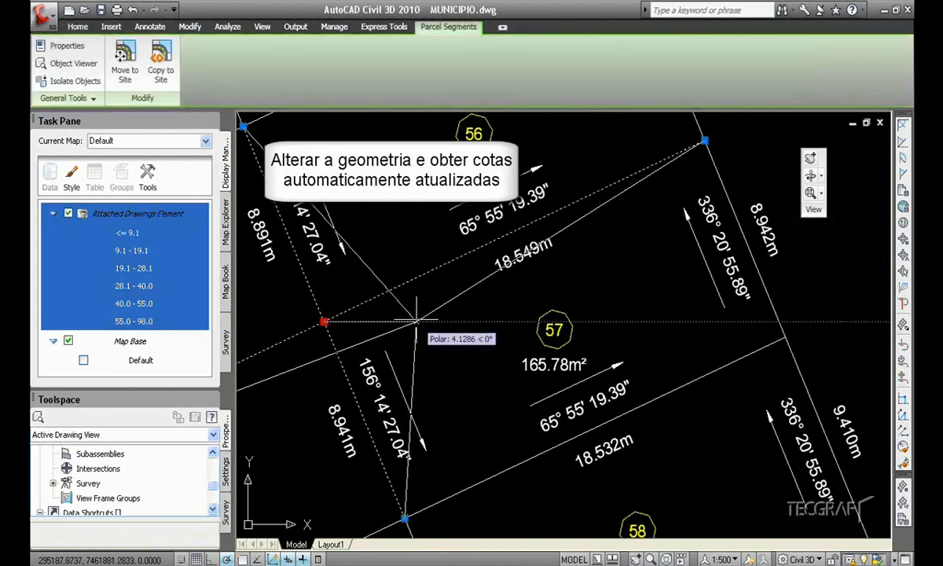
{"action": "left_click", "coordinate": [416, 322]}
{"action": "left_click", "coordinate": [416, 323]}
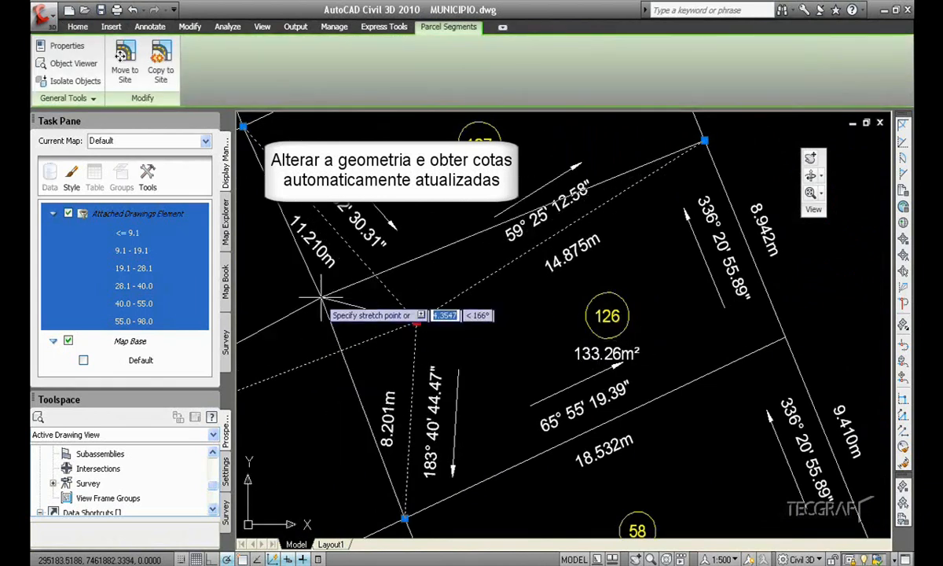
{"action": "left_click", "coordinate": [282, 292]}
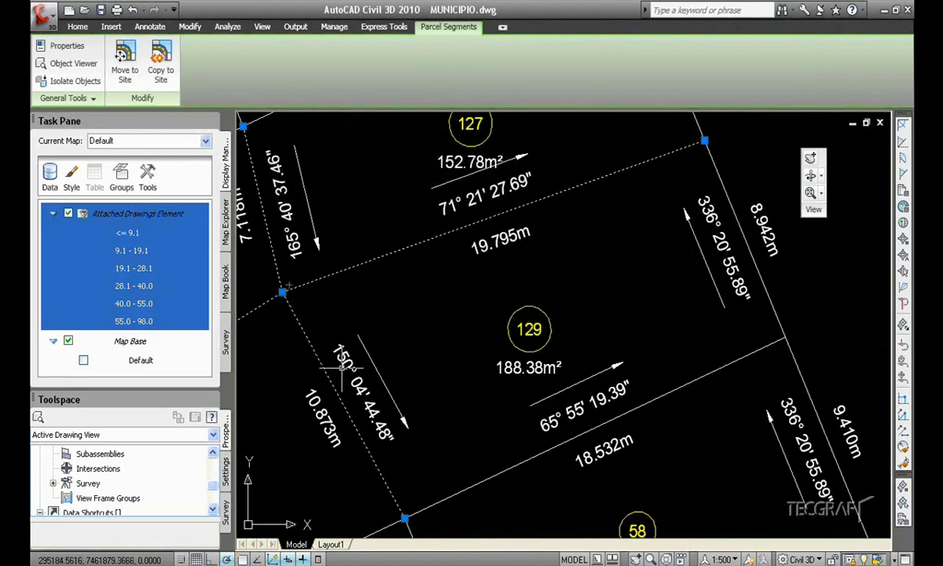
{"action": "left_click", "coordinate": [282, 291]}
{"action": "left_click", "coordinate": [306, 350]}
Examine the updated parcel labels and the order of the parcel numbers in the northern part of the blocks.
{"action": "scroll", "coordinate": [477, 339], "scroll_direction": "down", "scroll_amount": 5}
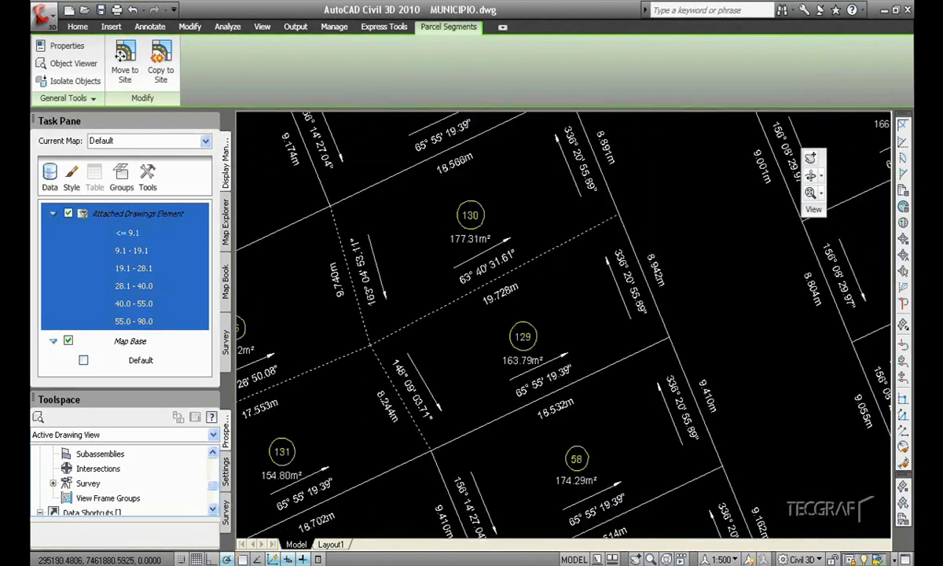
{"action": "scroll", "coordinate": [503, 308], "scroll_direction": "down", "scroll_amount": 1}
{"action": "middle_click_drag", "start_coordinate": [503, 282], "coordinate": [472, 467]}
{"action": "scroll", "coordinate": [461, 206], "scroll_direction": "up", "scroll_amount": 3}
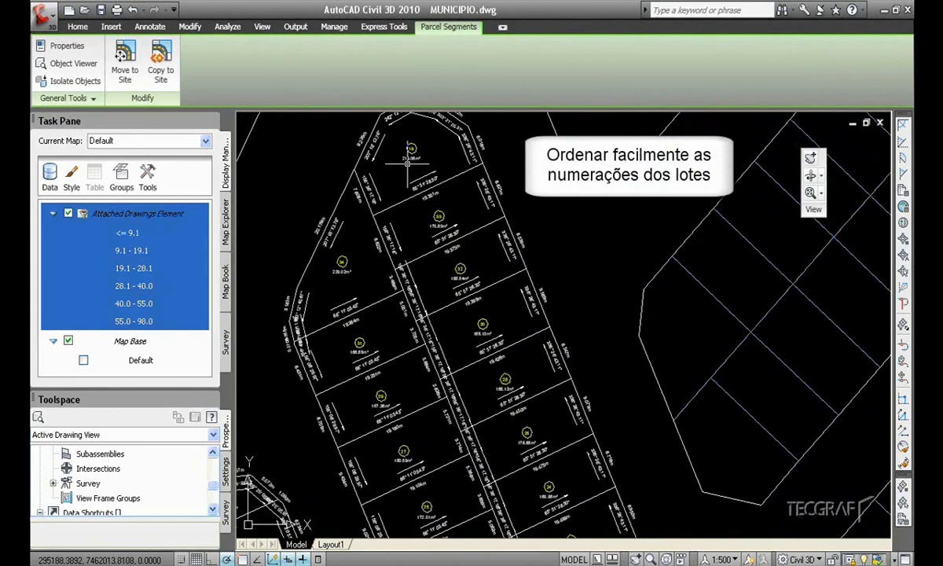
{"action": "scroll", "coordinate": [434, 161], "scroll_direction": "up", "scroll_amount": 3}
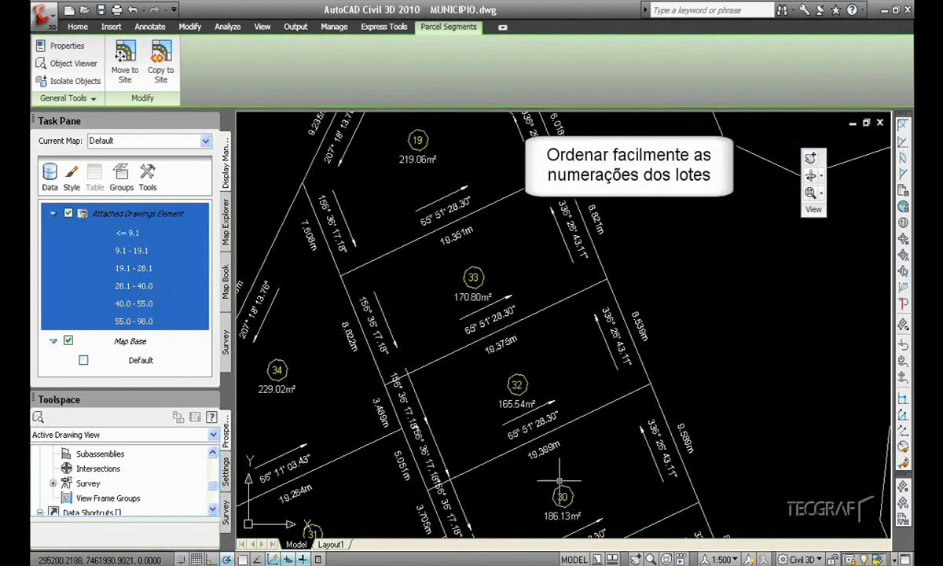
{"action": "scroll", "coordinate": [480, 326], "scroll_direction": "down", "scroll_amount": 4}
{"action": "scroll", "coordinate": [503, 315], "scroll_direction": "up", "scroll_amount": 3}
{"action": "scroll", "coordinate": [507, 285], "scroll_direction": "down", "scroll_amount": 2}
{"action": "middle_click_drag", "start_coordinate": [525, 311], "coordinate": [511, 273]}
{"action": "key", "text": "Escape"}
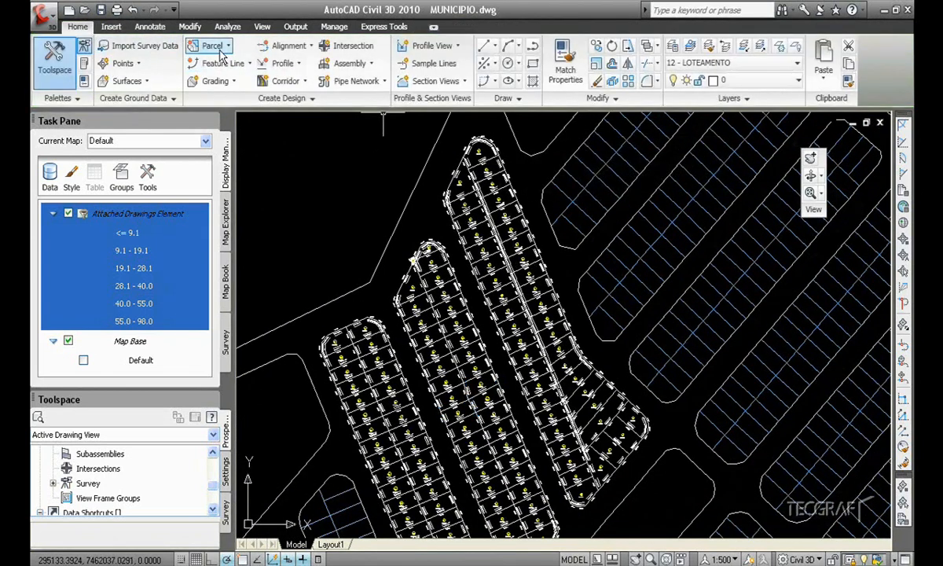
Renumber the Site 1 parcels from 1 in increments of 1, along a path down and back up the easternmost block.
{"action": "left_click", "coordinate": [189, 26]}
{"action": "left_click", "coordinate": [102, 45]}
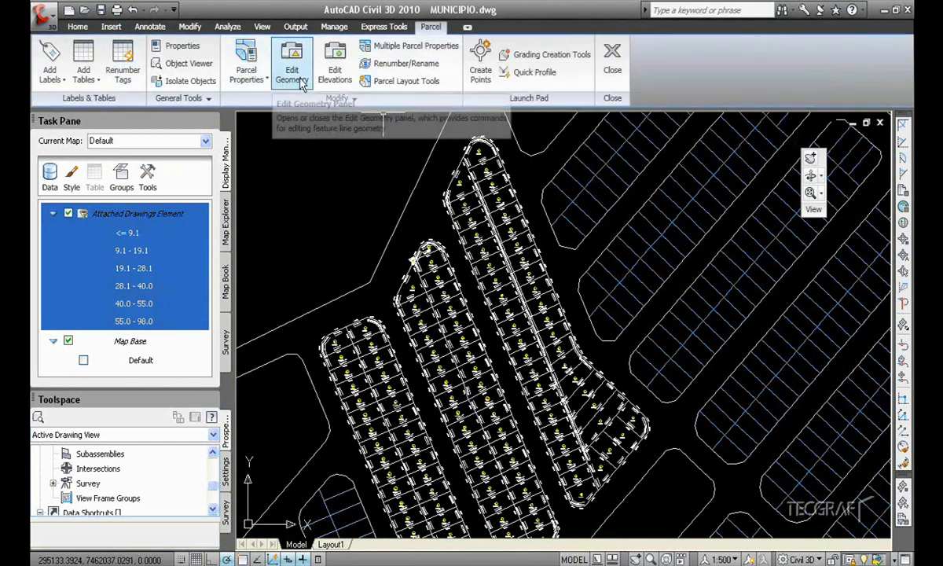
{"action": "left_click", "coordinate": [399, 63]}
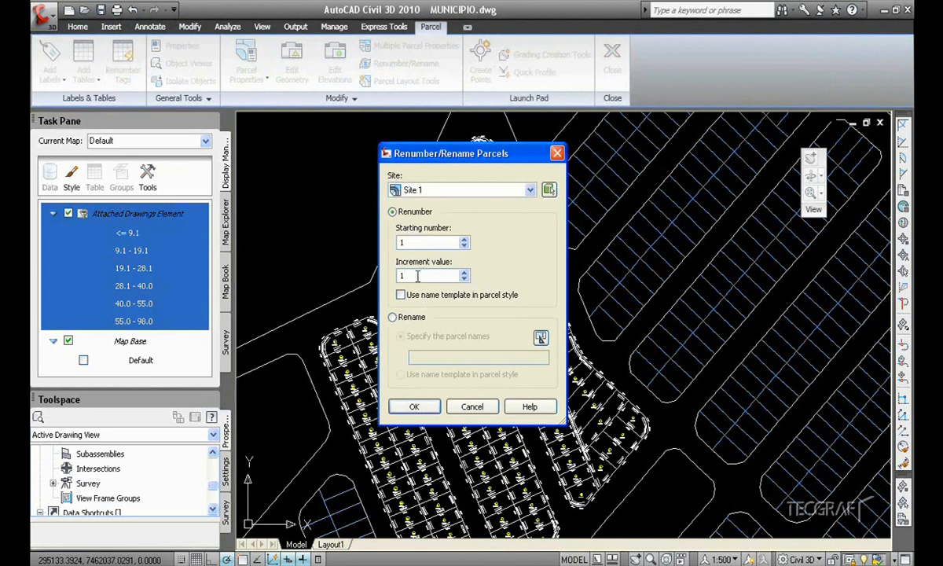
{"action": "left_click", "coordinate": [414, 406]}
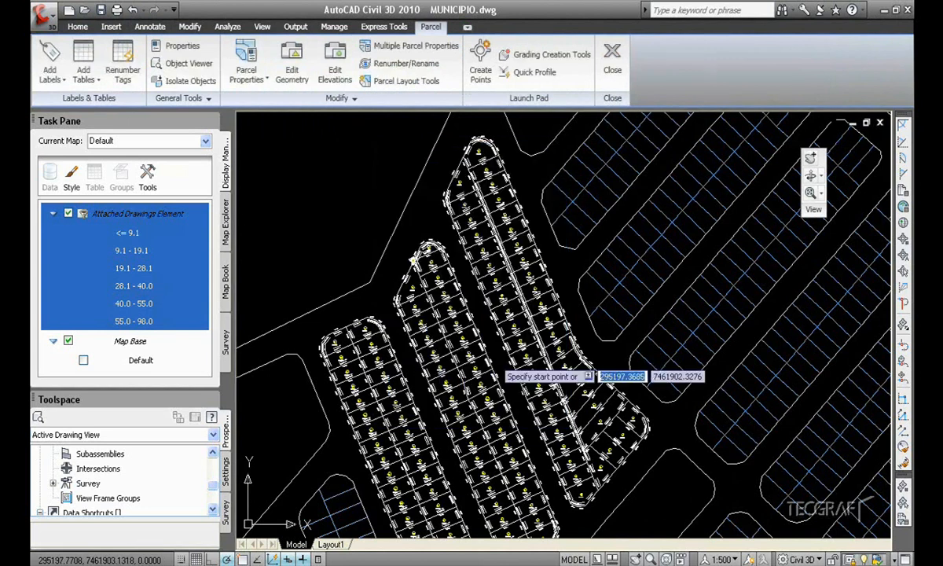
{"action": "left_click", "coordinate": [471, 136]}
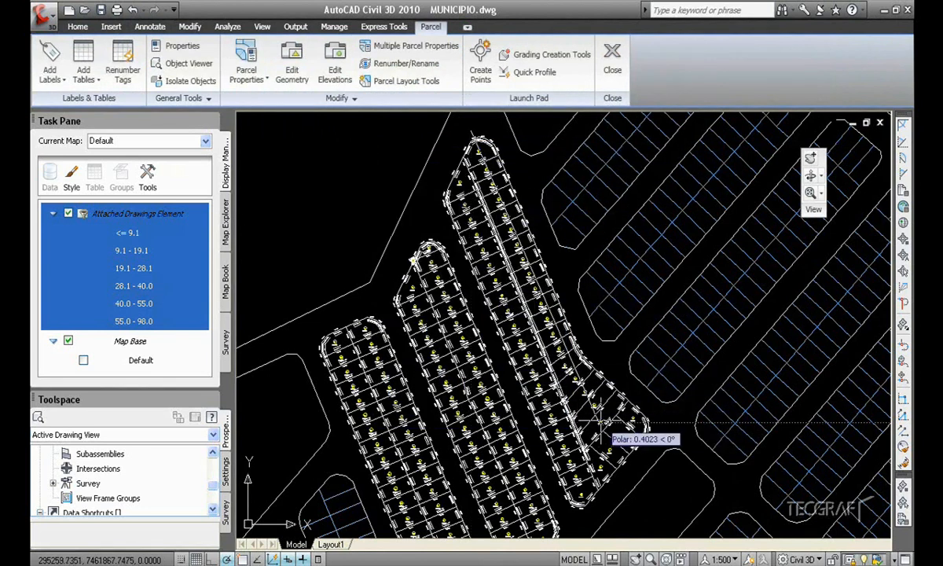
{"action": "left_click", "coordinate": [591, 487]}
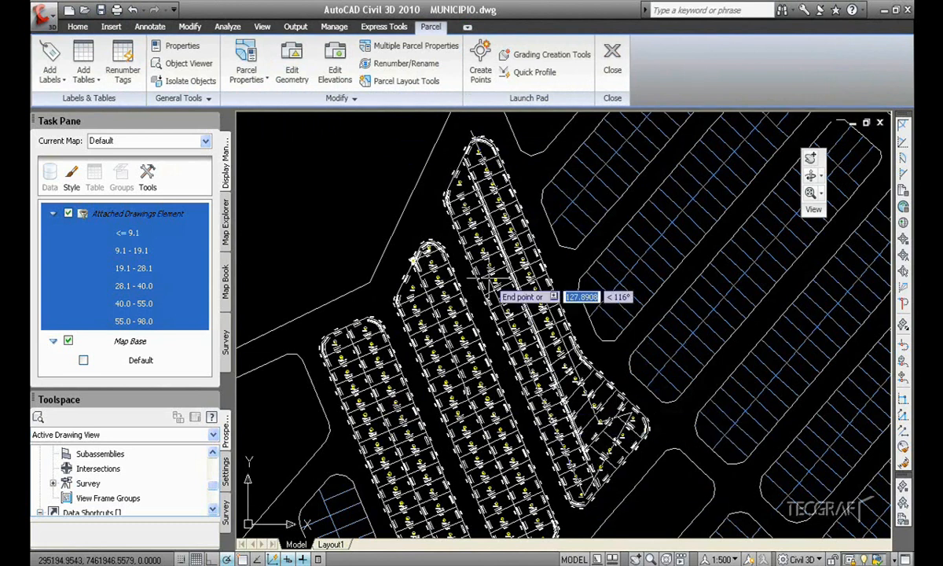
{"action": "right_click", "coordinate": [444, 161]}
{"action": "left_click", "coordinate": [472, 168]}
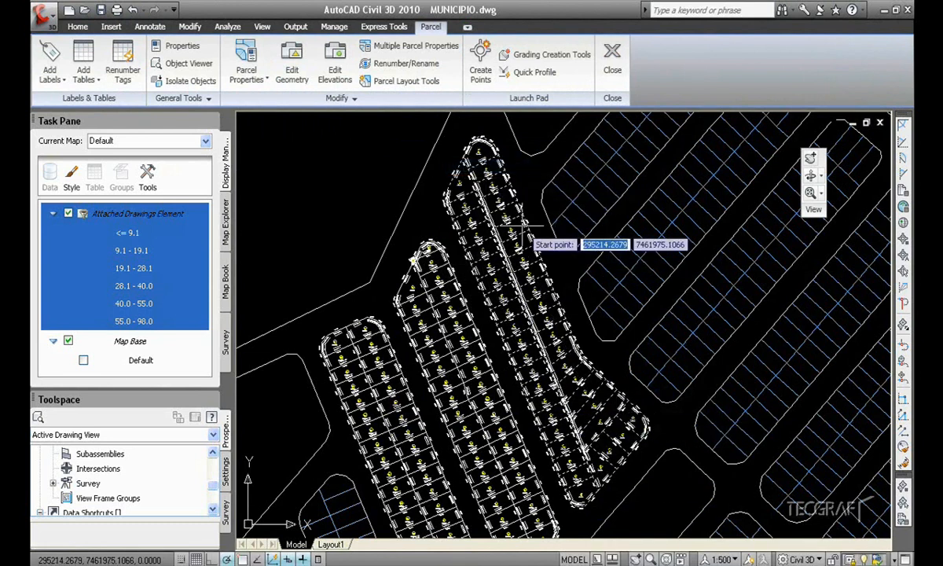
Examine the renumbered parcel labels along the easternmost block from its northern end southwards.
{"action": "scroll", "coordinate": [475, 143], "scroll_direction": "up", "scroll_amount": 5}
{"action": "scroll", "coordinate": [476, 142], "scroll_direction": "up", "scroll_amount": 2}
{"action": "middle_click_drag", "start_coordinate": [569, 390], "coordinate": [522, 305]}
{"action": "middle_click_drag", "start_coordinate": [540, 351], "coordinate": [494, 239]}
{"action": "middle_click_drag", "start_coordinate": [552, 385], "coordinate": [485, 234]}
{"action": "middle_click_drag", "start_coordinate": [556, 402], "coordinate": [484, 189]}
{"action": "middle_click_drag", "start_coordinate": [551, 374], "coordinate": [491, 197]}
{"action": "middle_click_drag", "start_coordinate": [590, 451], "coordinate": [537, 282]}
Insert a dynamic parcel table for the Standard label style in the empty area northwest of the subdivisions.
{"action": "scroll", "coordinate": [535, 307], "scroll_direction": "down", "scroll_amount": 10}
{"action": "scroll", "coordinate": [535, 307], "scroll_direction": "down", "scroll_amount": 6}
{"action": "middle_click_drag", "start_coordinate": [463, 314], "coordinate": [632, 358]}
{"action": "left_click", "coordinate": [85, 74]}
{"action": "left_click", "coordinate": [110, 191]}
{"action": "left_click", "coordinate": [421, 237]}
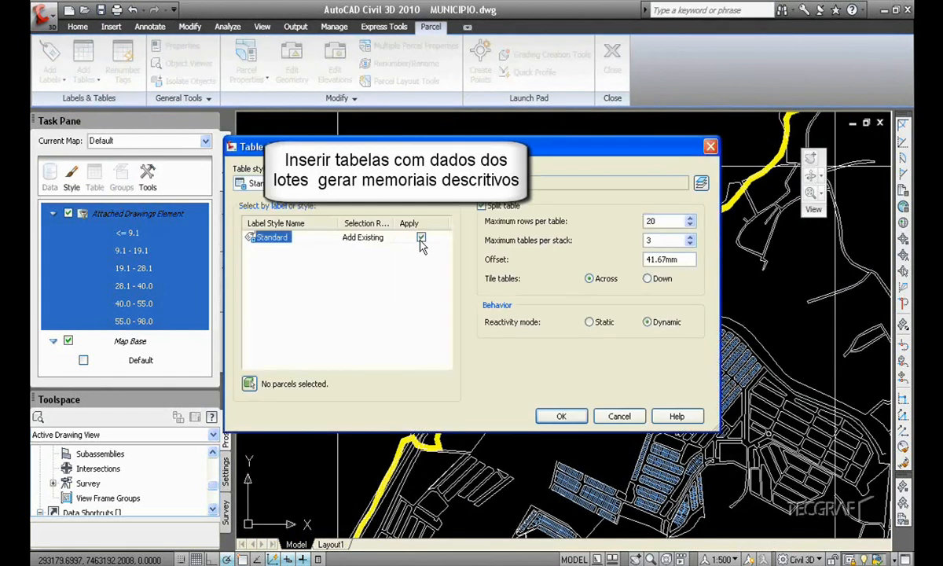
{"action": "left_click", "coordinate": [561, 415]}
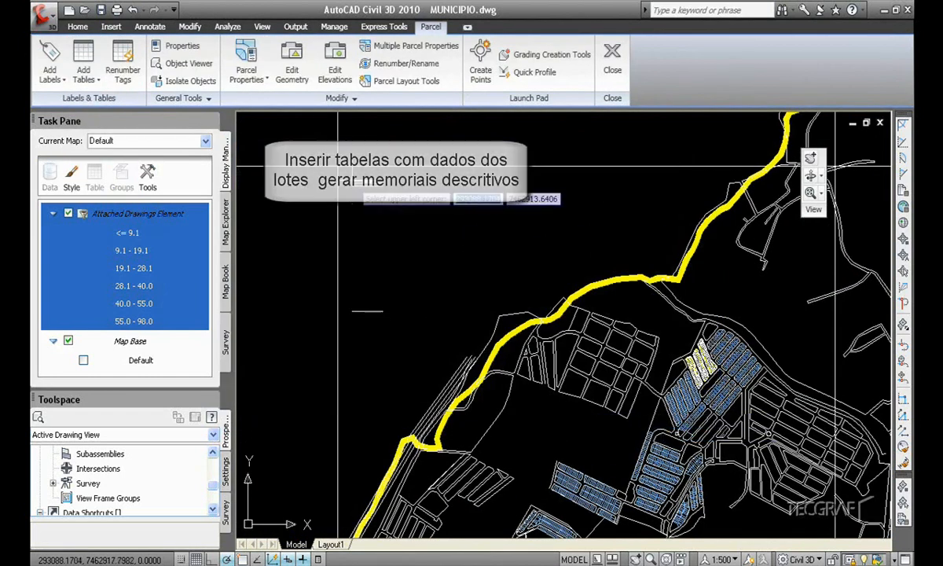
{"action": "left_click", "coordinate": [347, 177]}
{"action": "scroll", "coordinate": [345, 171], "scroll_direction": "up", "scroll_amount": 2}
{"action": "scroll", "coordinate": [363, 186], "scroll_direction": "up", "scroll_amount": 4}
{"action": "middle_click_drag", "start_coordinate": [369, 193], "coordinate": [461, 260]}
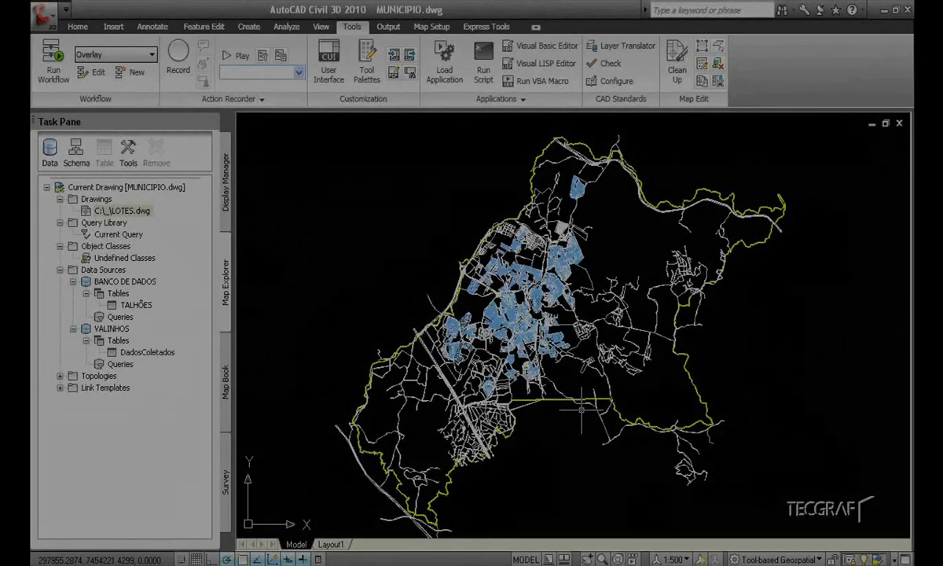
{"action": "scroll", "coordinate": [542, 315], "scroll_direction": "up", "scroll_amount": 7}
{"action": "scroll", "coordinate": [534, 315], "scroll_direction": "up", "scroll_amount": 6}
{"action": "scroll", "coordinate": [497, 224], "scroll_direction": "down", "scroll_amount": 10}
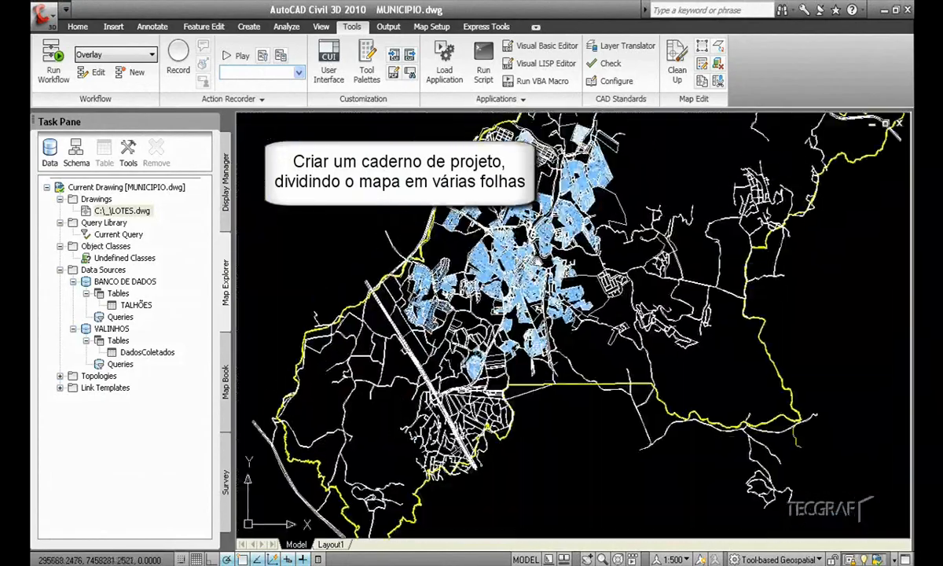
{"action": "scroll", "coordinate": [559, 362], "scroll_direction": "down", "scroll_amount": 3}
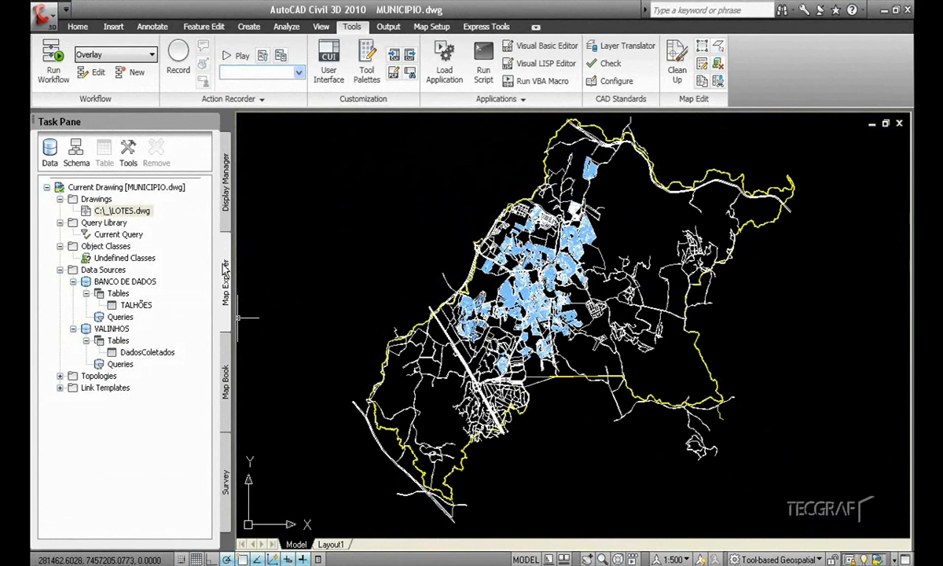
Start a new map book and load its settings from the CADERNO.mbs file.
{"action": "left_click", "coordinate": [226, 383]}
{"action": "left_click", "coordinate": [51, 182]}
{"action": "left_click", "coordinate": [141, 206]}
{"action": "left_click", "coordinate": [648, 385]}
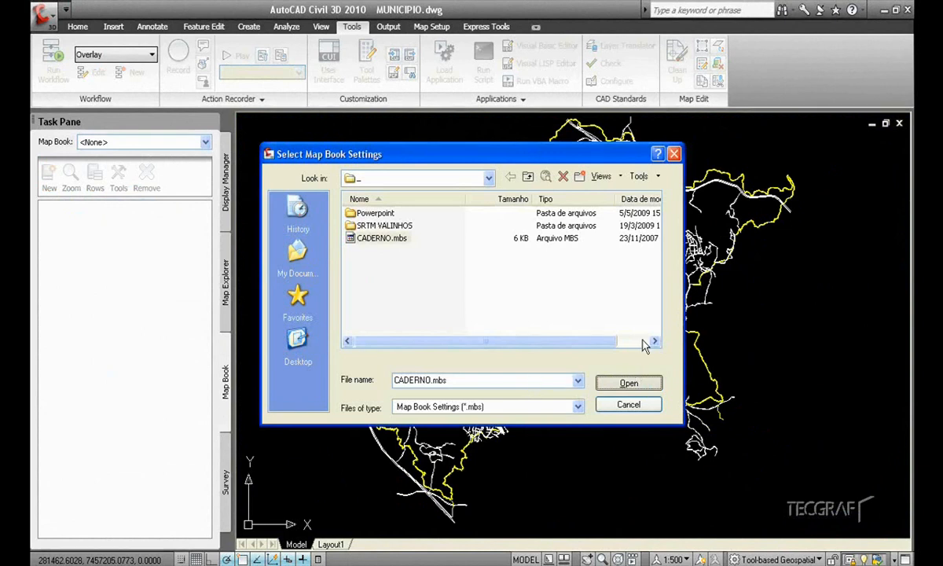
{"action": "left_click", "coordinate": [629, 382]}
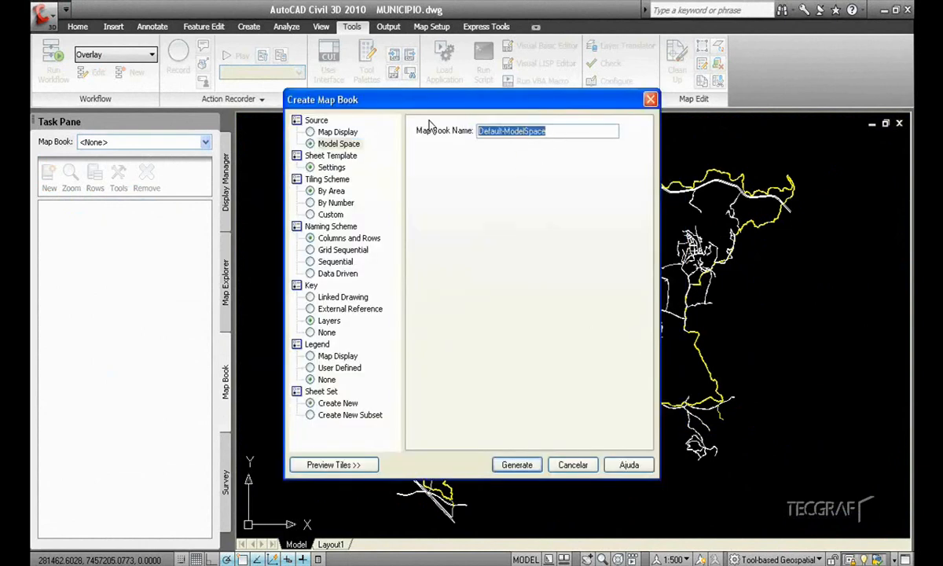
Review the map book's sheet template settings, columns-and-rows naming scheme and key map layers.
{"action": "left_click", "coordinate": [331, 168]}
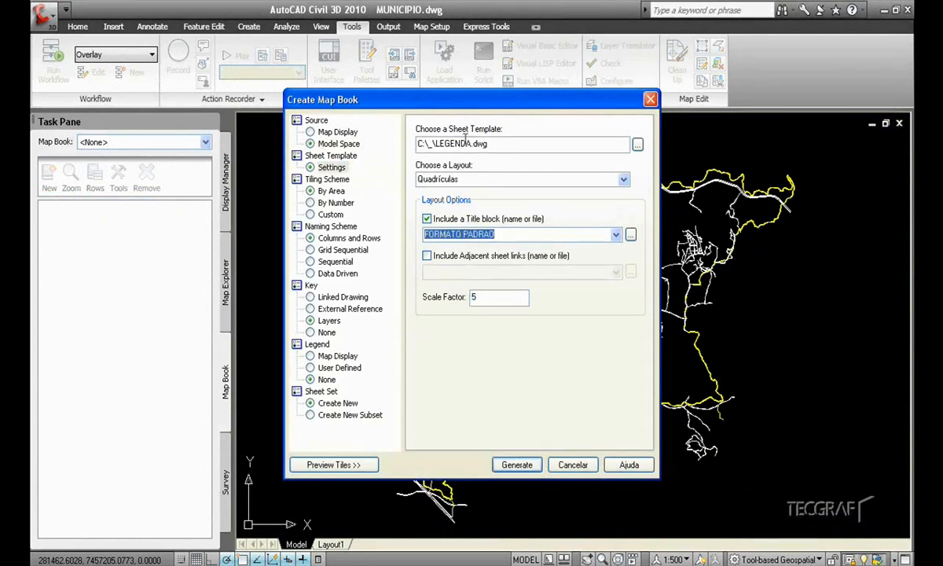
{"action": "left_click", "coordinate": [338, 240]}
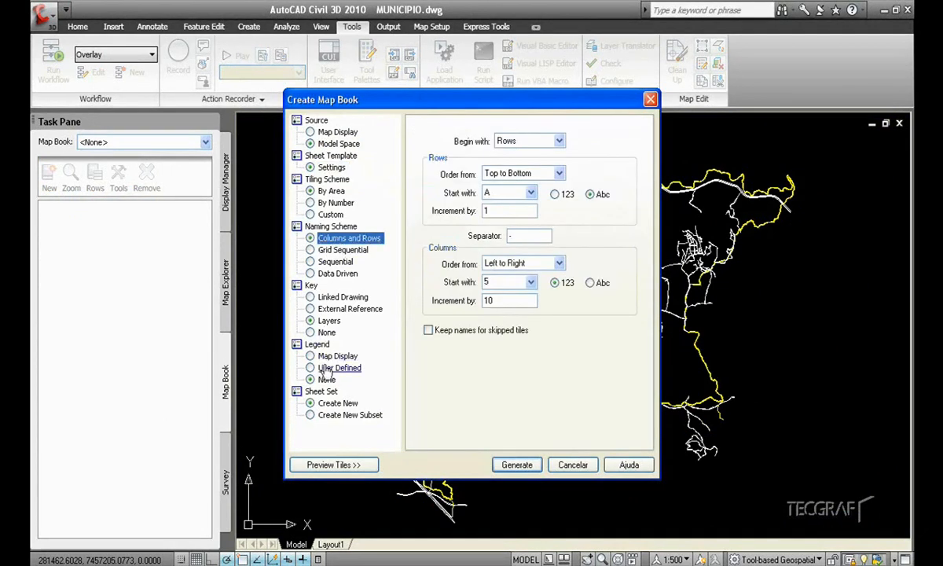
{"action": "left_click", "coordinate": [328, 320]}
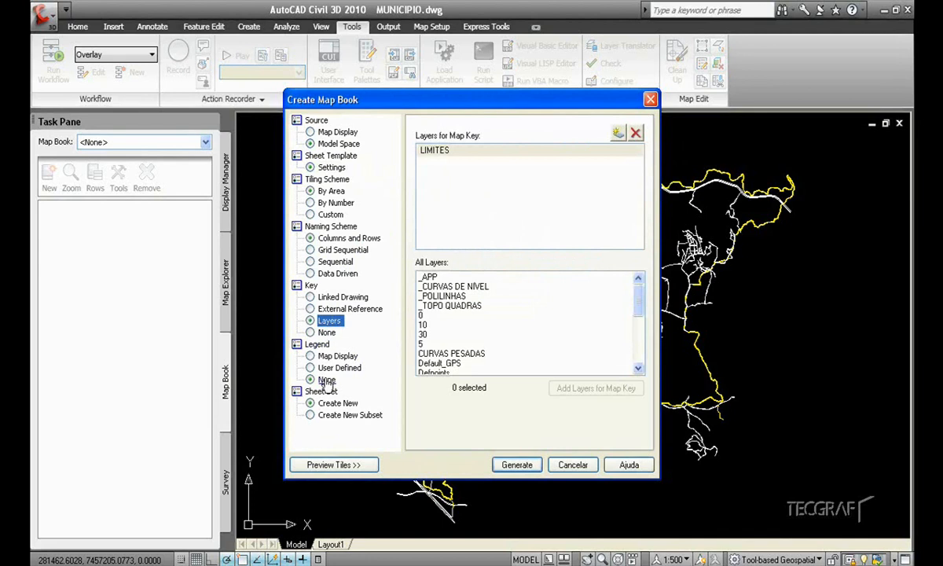
Preview the tile grid over the municipality and generate the map book, overwriting the existing sheet set.
{"action": "left_click", "coordinate": [334, 464]}
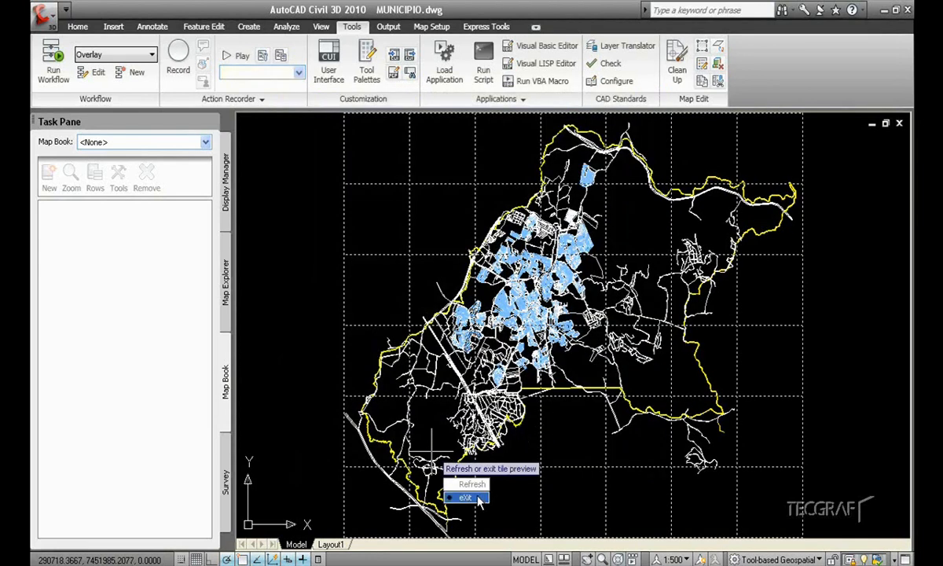
{"action": "left_click", "coordinate": [471, 497]}
{"action": "left_click", "coordinate": [517, 465]}
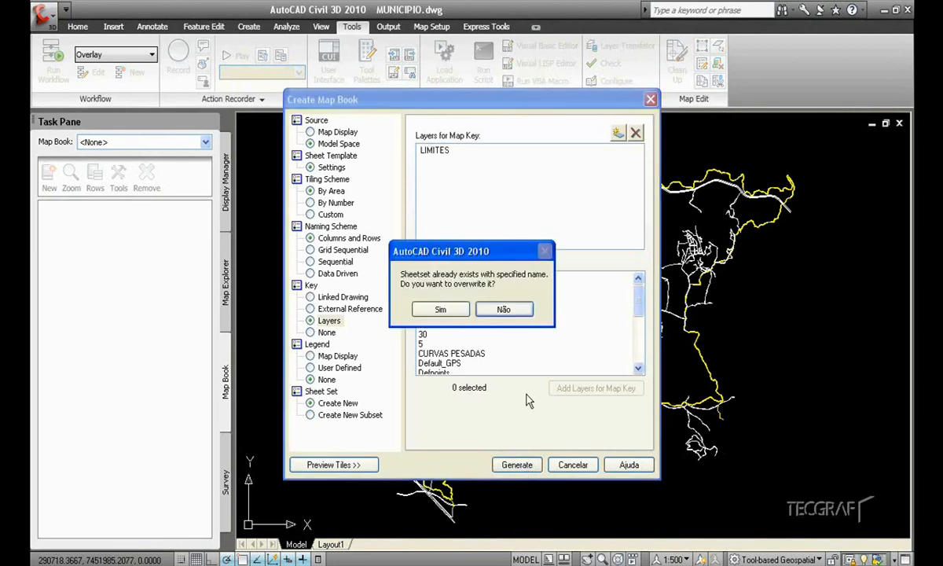
{"action": "left_click", "coordinate": [440, 310]}
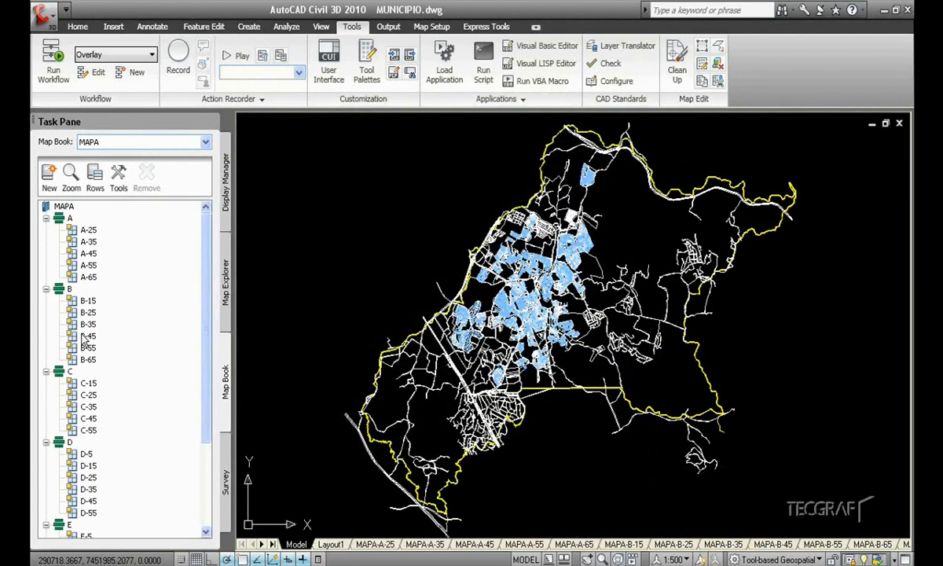
View map book tiles B-45, C-25 and D-25 in the model, and open the layout sheets A-55 and C-25.
{"action": "double_click", "coordinate": [86, 336]}
{"action": "double_click", "coordinate": [88, 395]}
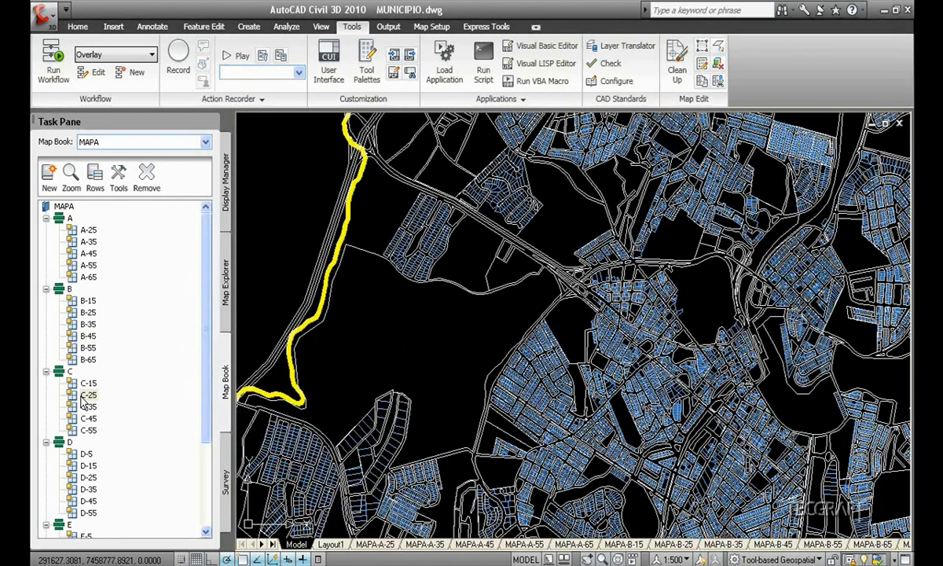
{"action": "double_click", "coordinate": [84, 478]}
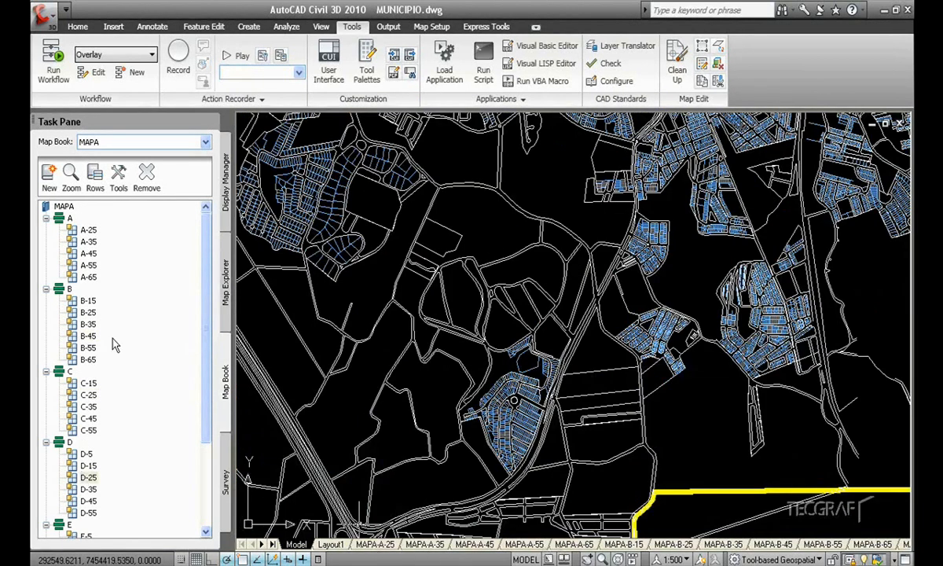
{"action": "left_click", "coordinate": [535, 547]}
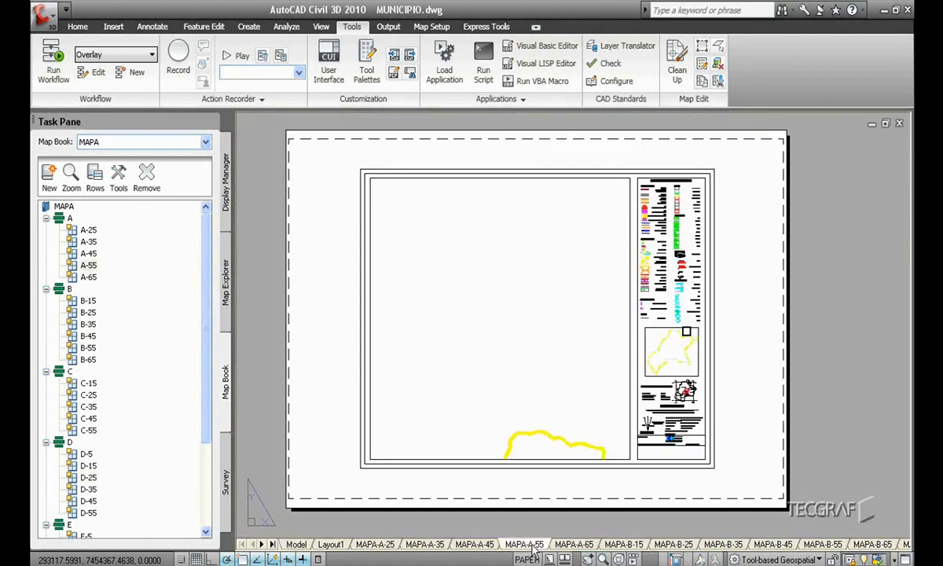
{"action": "double_click", "coordinate": [90, 396]}
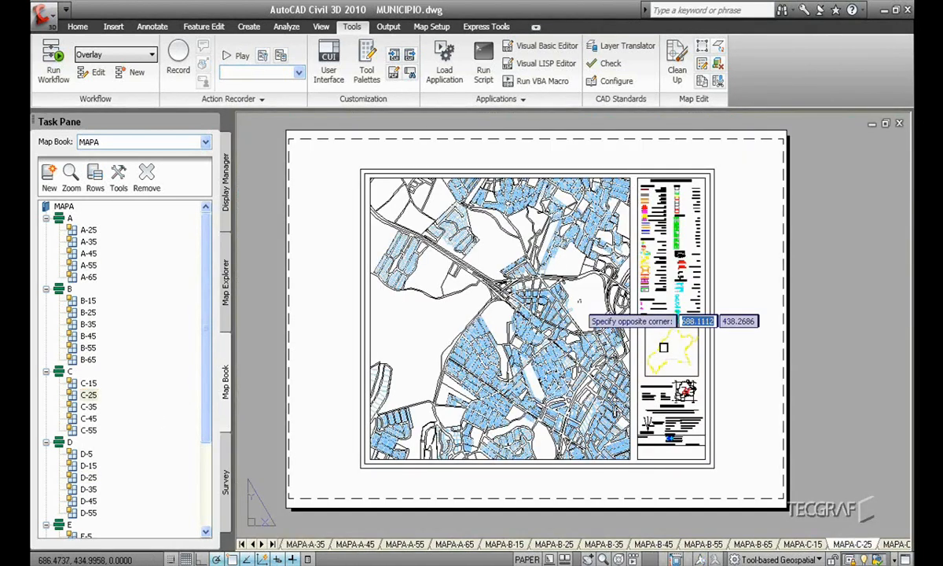
Examine the C-25 sheet's map area and the key map that marks the tile's location in the municipality.
{"action": "scroll", "coordinate": [558, 368], "scroll_direction": "up", "scroll_amount": 6}
{"action": "scroll", "coordinate": [559, 368], "scroll_direction": "down", "scroll_amount": 1}
{"action": "scroll", "coordinate": [662, 416], "scroll_direction": "down", "scroll_amount": 2}
{"action": "middle_click_drag", "start_coordinate": [662, 416], "coordinate": [415, 323]}
{"action": "scroll", "coordinate": [626, 446], "scroll_direction": "up", "scroll_amount": 3}
{"action": "scroll", "coordinate": [571, 385], "scroll_direction": "up", "scroll_amount": 2}
{"action": "middle_click_drag", "start_coordinate": [571, 207], "coordinate": [574, 382]}
{"action": "scroll", "coordinate": [568, 304], "scroll_direction": "up", "scroll_amount": 2}
{"action": "middle_click_drag", "start_coordinate": [569, 238], "coordinate": [590, 391]}
{"action": "scroll", "coordinate": [585, 280], "scroll_direction": "down", "scroll_amount": 1}
{"action": "scroll", "coordinate": [558, 315], "scroll_direction": "up", "scroll_amount": 1}
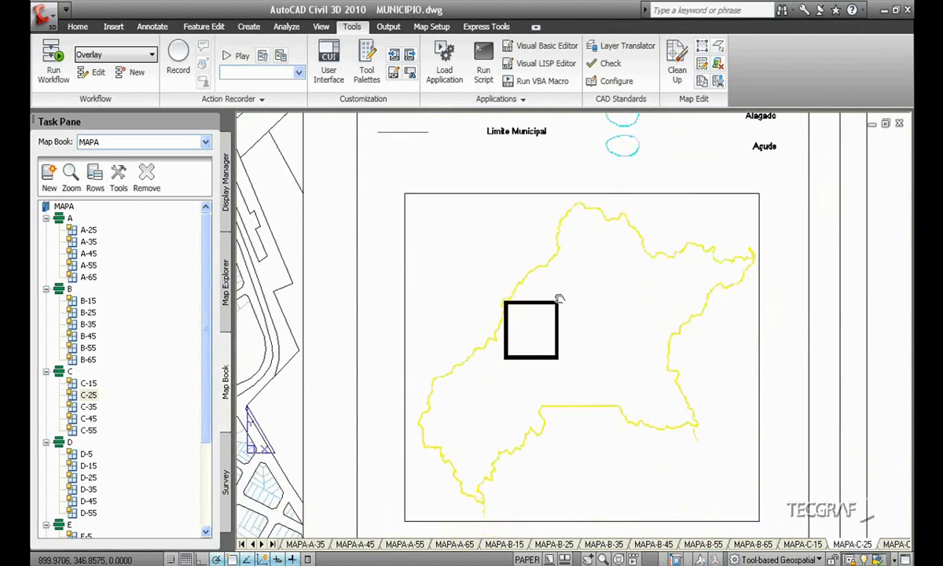
{"action": "scroll", "coordinate": [450, 355], "scroll_direction": "down", "scroll_amount": 1}
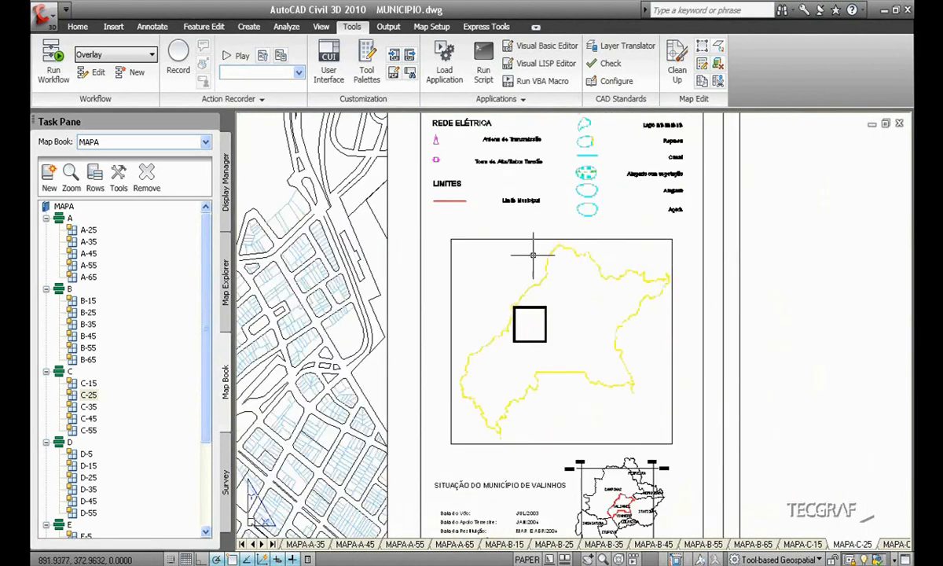
Examine the legend symbols above the key map on the C-25 sheet.
{"action": "middle_click_drag", "start_coordinate": [532, 212], "coordinate": [522, 349]}
{"action": "scroll", "coordinate": [515, 248], "scroll_direction": "up", "scroll_amount": 1}
{"action": "middle_click_drag", "start_coordinate": [516, 247], "coordinate": [531, 369]}
{"action": "middle_click_drag", "start_coordinate": [552, 262], "coordinate": [558, 422]}
{"action": "middle_click_drag", "start_coordinate": [564, 236], "coordinate": [554, 385]}
{"action": "scroll", "coordinate": [542, 334], "scroll_direction": "down", "scroll_amount": 4}
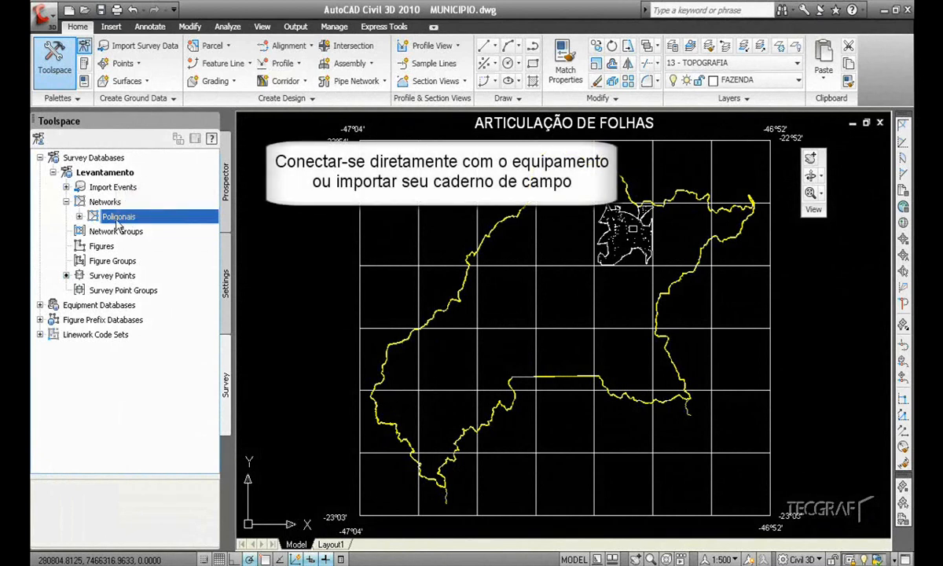
Import the field book CAMPO.fbk into the Poligonais survey network with interactive graphics, ignoring all duplicate points.
{"action": "right_click", "coordinate": [123, 217]}
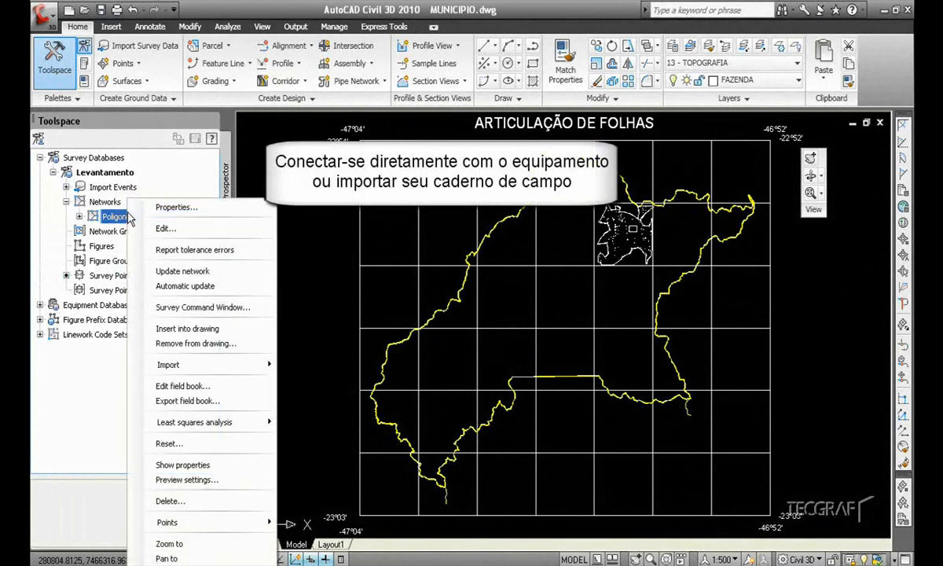
{"action": "mouse_move", "coordinate": [255, 368]}
{"action": "left_click", "coordinate": [357, 366]}
{"action": "left_click", "coordinate": [381, 205]}
{"action": "left_click", "coordinate": [628, 401]}
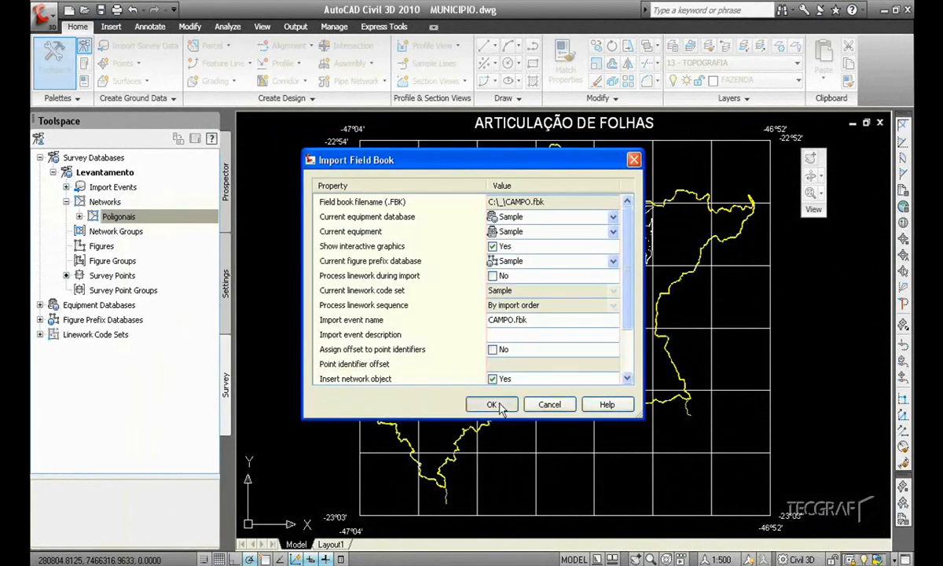
{"action": "left_click", "coordinate": [495, 405]}
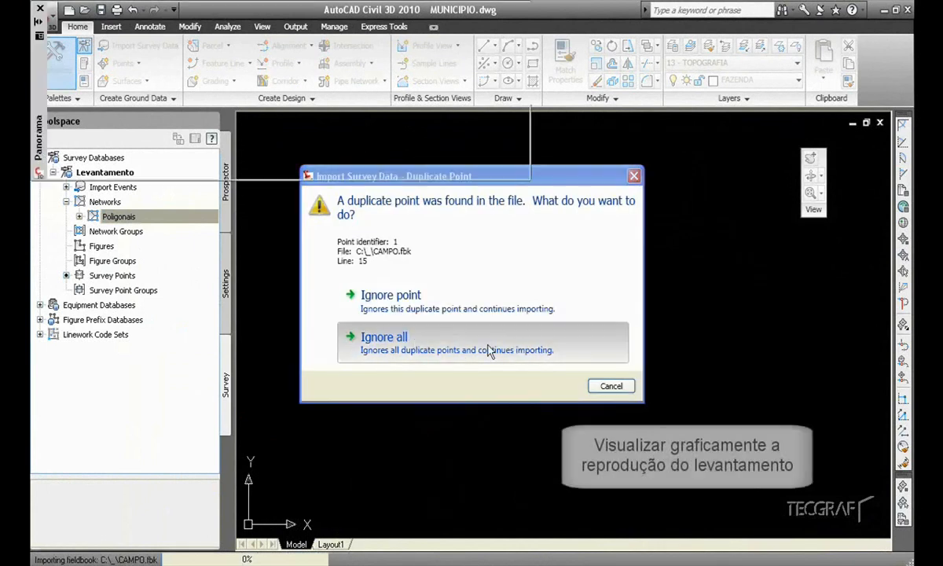
{"action": "left_click", "coordinate": [414, 338]}
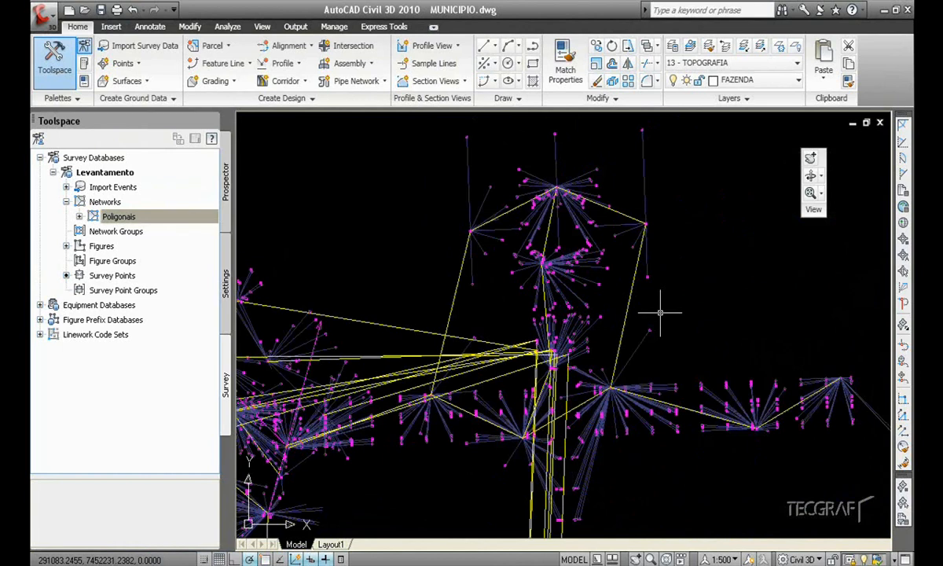
{"action": "scroll", "coordinate": [573, 355], "scroll_direction": "up", "scroll_amount": 2}
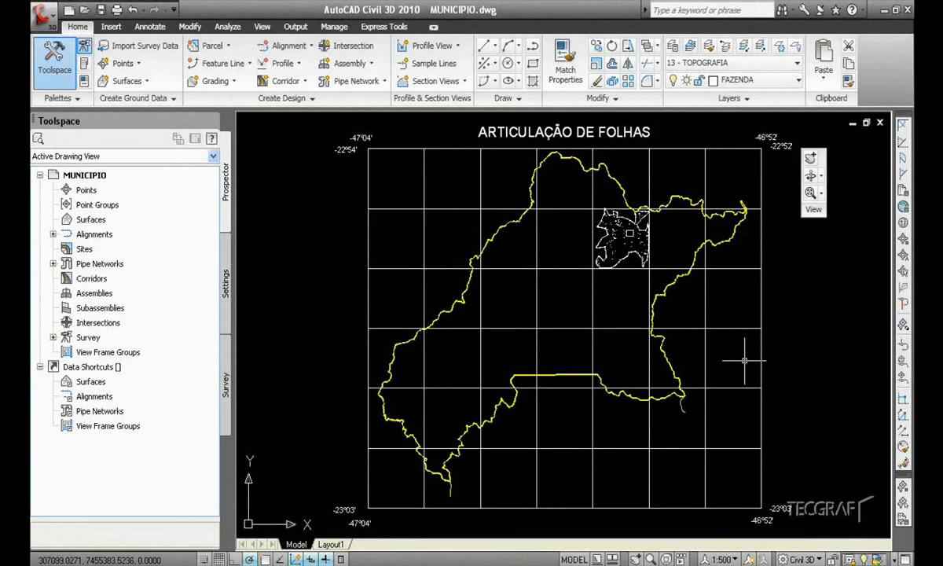
Examine the spot elevation points and their labels inside the surveyed farm boundary.
{"action": "scroll", "coordinate": [609, 226], "scroll_direction": "up", "scroll_amount": 10}
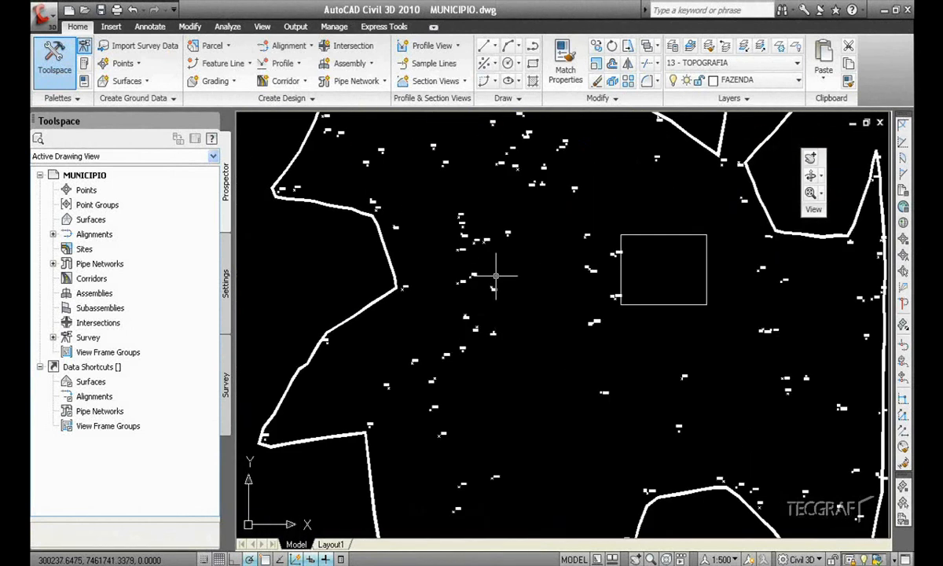
{"action": "scroll", "coordinate": [543, 381], "scroll_direction": "up", "scroll_amount": 5}
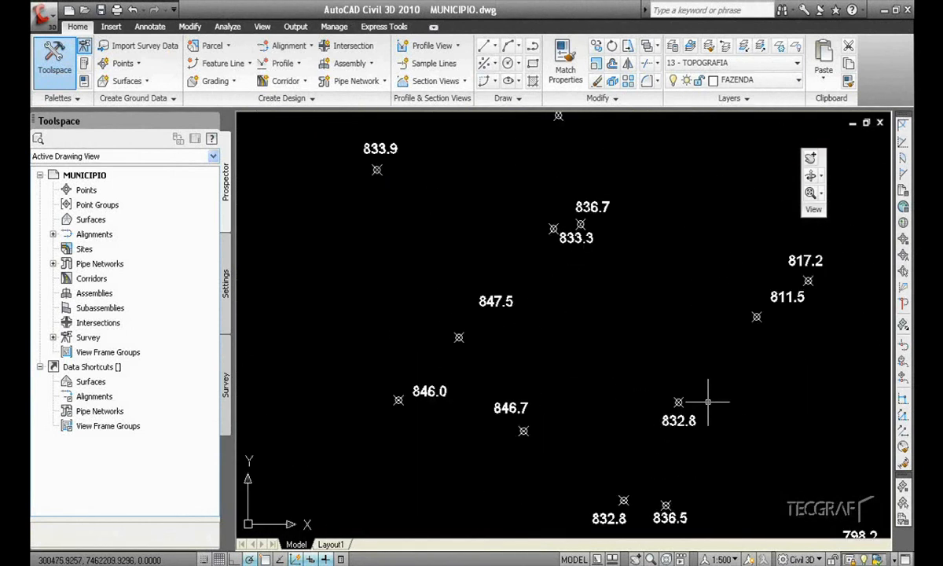
{"action": "middle_click_drag", "start_coordinate": [713, 475], "coordinate": [673, 370]}
{"action": "middle_click_drag", "start_coordinate": [766, 412], "coordinate": [692, 511]}
{"action": "mouse_move", "coordinate": [576, 370]}
{"action": "middle_mouse_down"}
{"action": "mouse_move", "coordinate": [652, 475]}
{"action": "mouse_move", "coordinate": [646, 505]}
{"action": "mouse_move", "coordinate": [663, 447]}
{"action": "middle_mouse_up"}
{"action": "scroll", "coordinate": [595, 405], "scroll_direction": "down", "scroll_amount": 3}
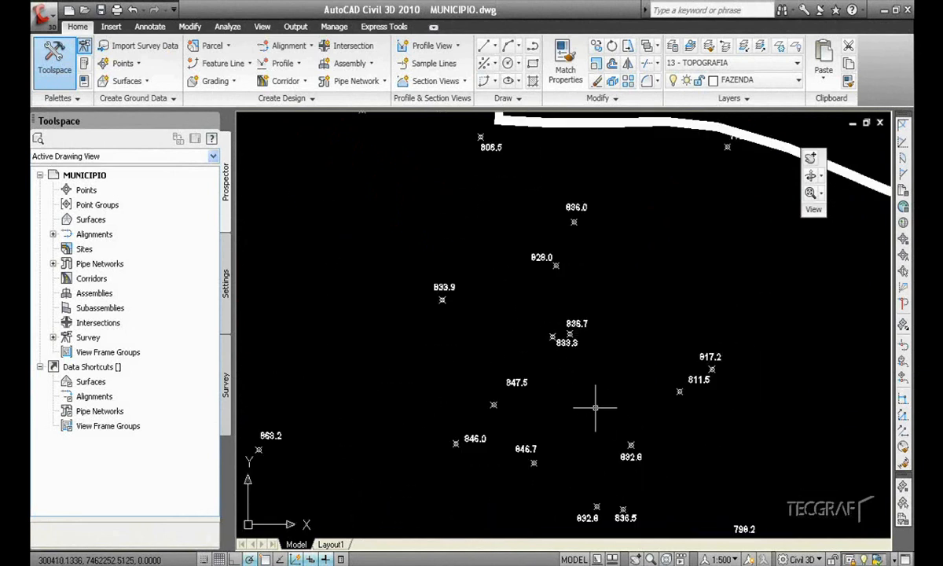
{"action": "scroll", "coordinate": [595, 406], "scroll_direction": "down", "scroll_amount": 8}
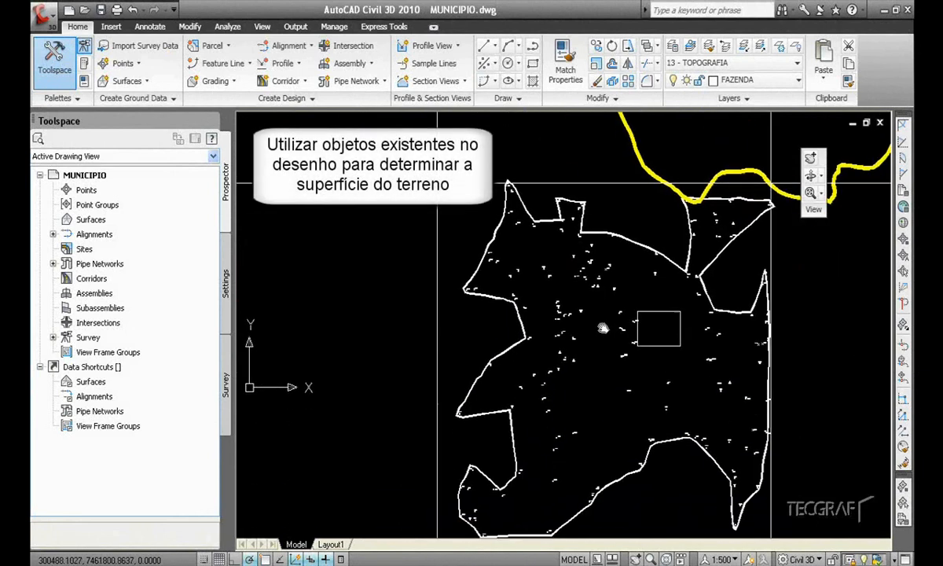
Create a TIN surface named Terreno.
{"action": "middle_click_drag", "start_coordinate": [587, 309], "coordinate": [587, 303]}
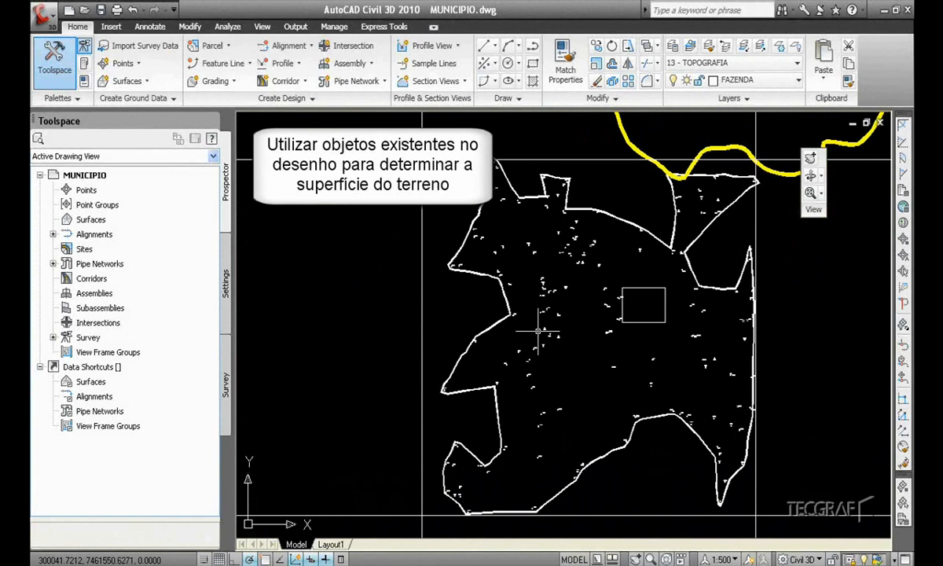
{"action": "right_click", "coordinate": [84, 224]}
{"action": "left_click", "coordinate": [145, 225]}
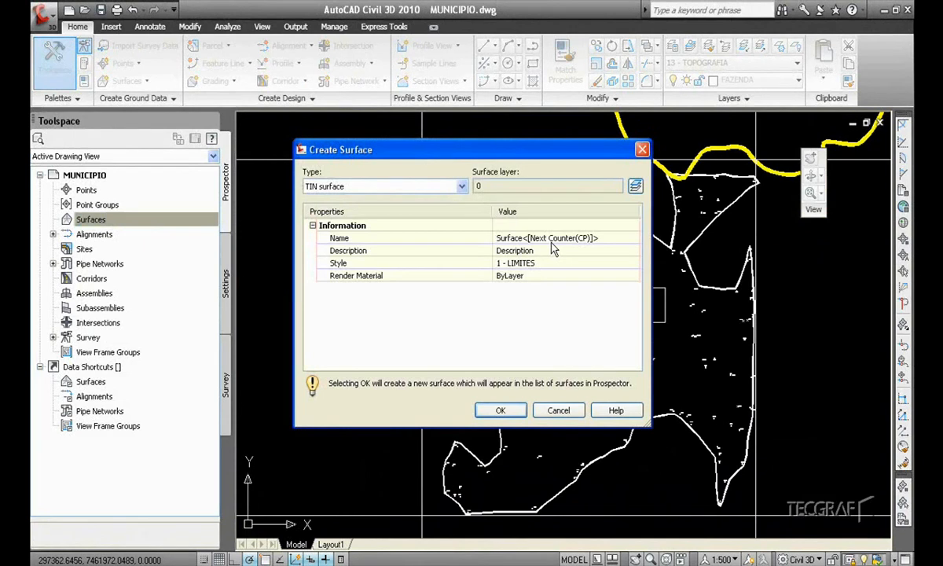
{"action": "left_click", "coordinate": [548, 238]}
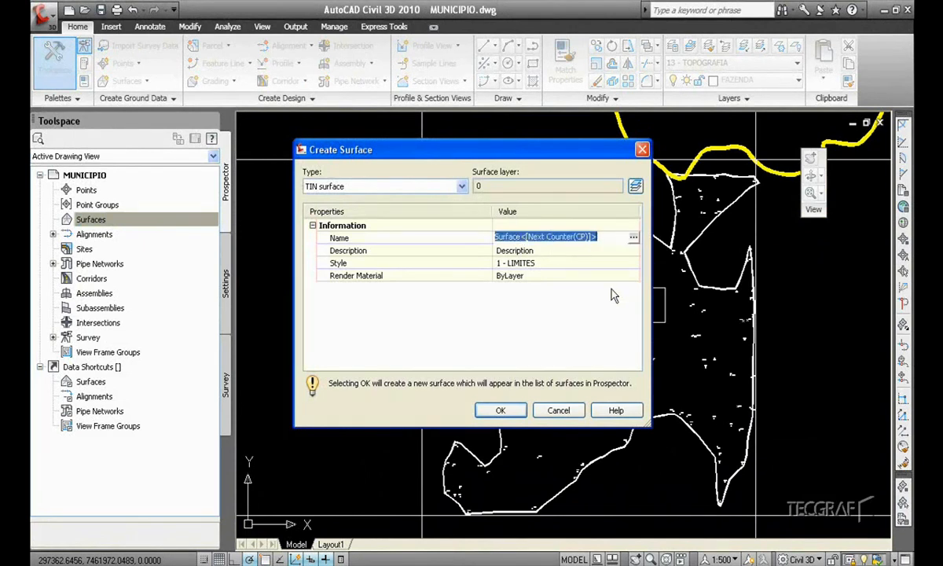
{"action": "type", "text": "Terreno"}
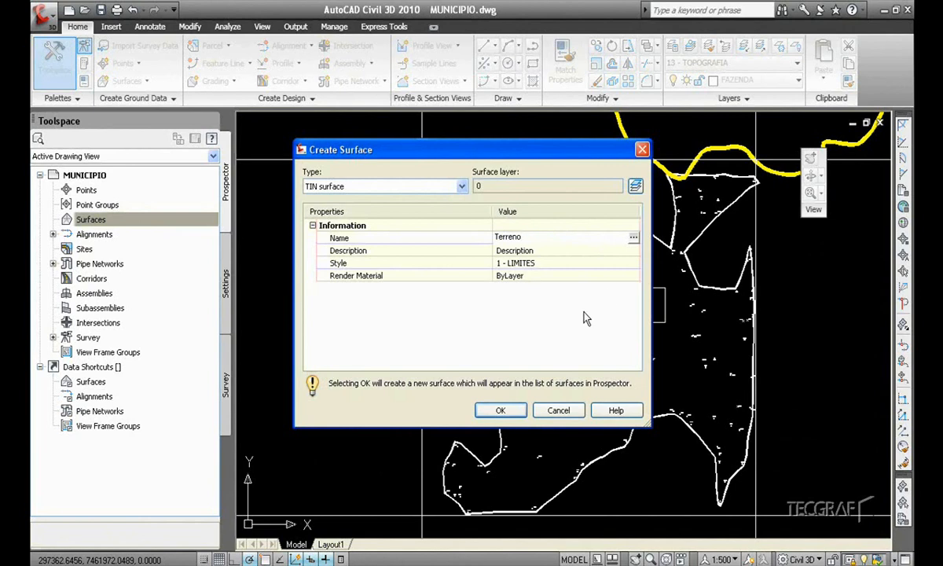
{"action": "left_click", "coordinate": [500, 409]}
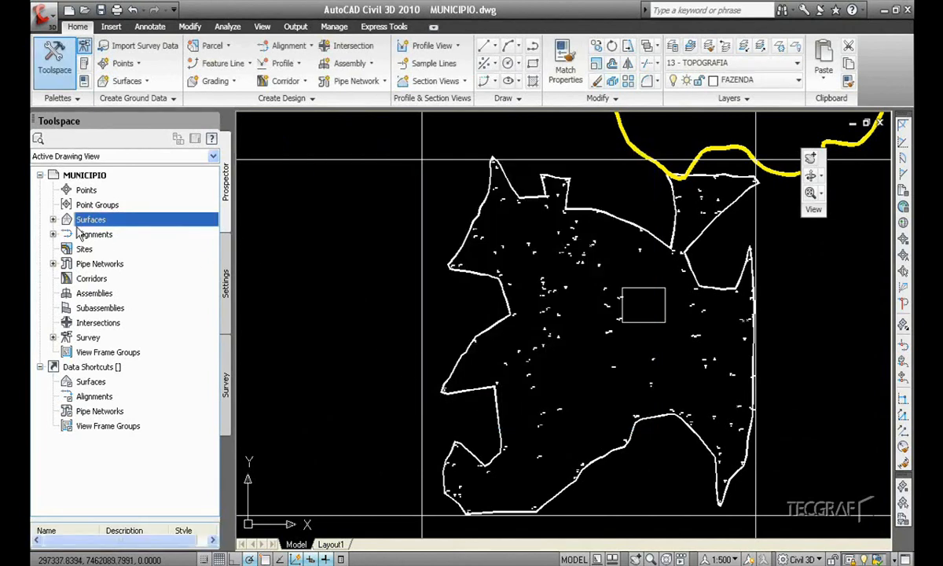
Add the drawing's point objects across the whole farm area to the Terreno surface definition, using the Points object type.
{"action": "left_click", "coordinate": [53, 220]}
{"action": "left_click", "coordinate": [66, 234]}
{"action": "left_click", "coordinate": [80, 279]}
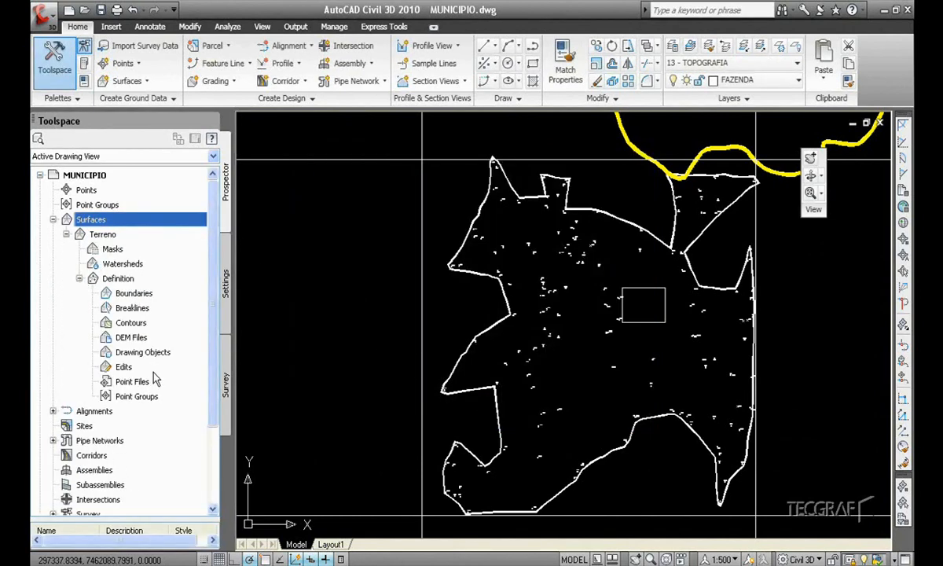
{"action": "right_click", "coordinate": [153, 352]}
{"action": "left_click", "coordinate": [208, 363]}
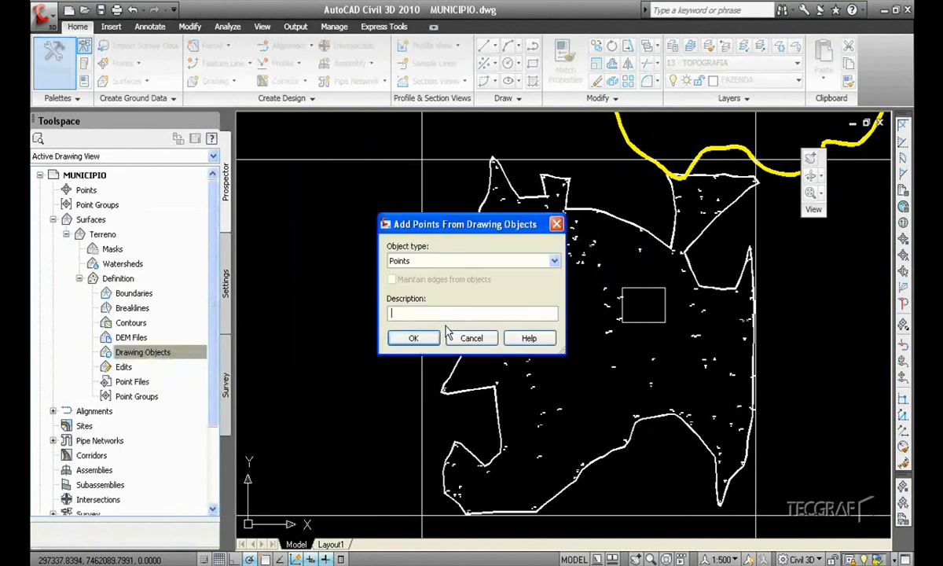
{"action": "left_click", "coordinate": [413, 339]}
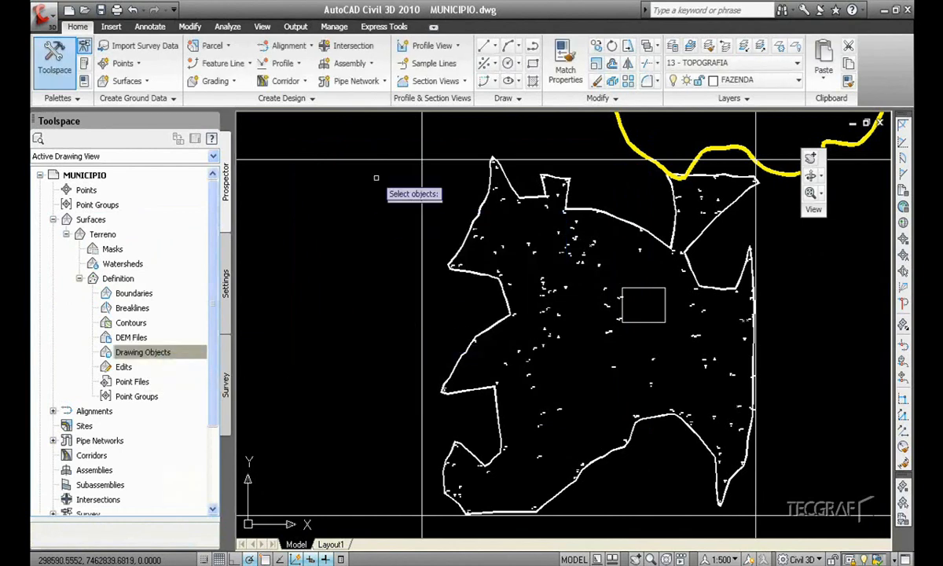
{"action": "left_click", "coordinate": [374, 126]}
{"action": "left_click", "coordinate": [731, 490]}
{"action": "key", "text": "Return"}
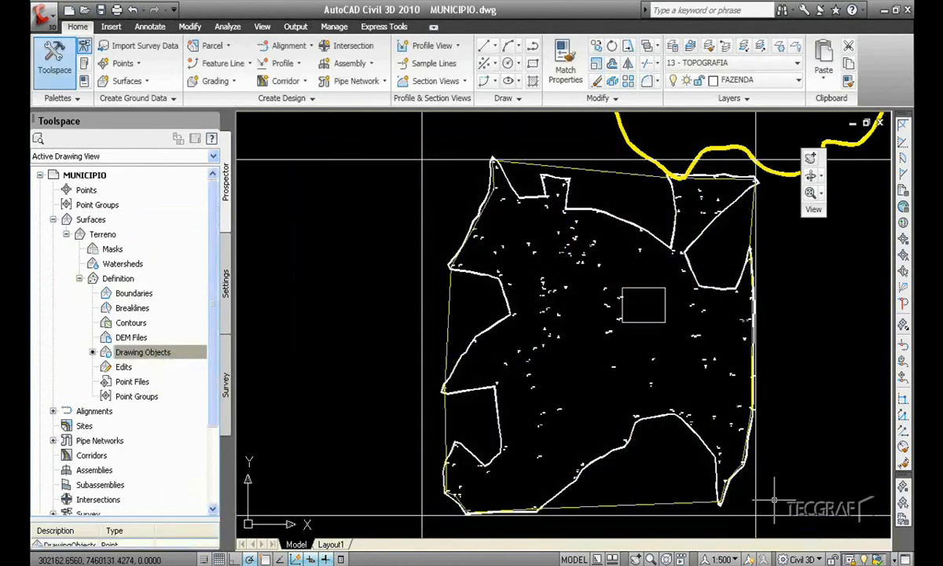
{"action": "middle_click_drag", "start_coordinate": [664, 415], "coordinate": [609, 404]}
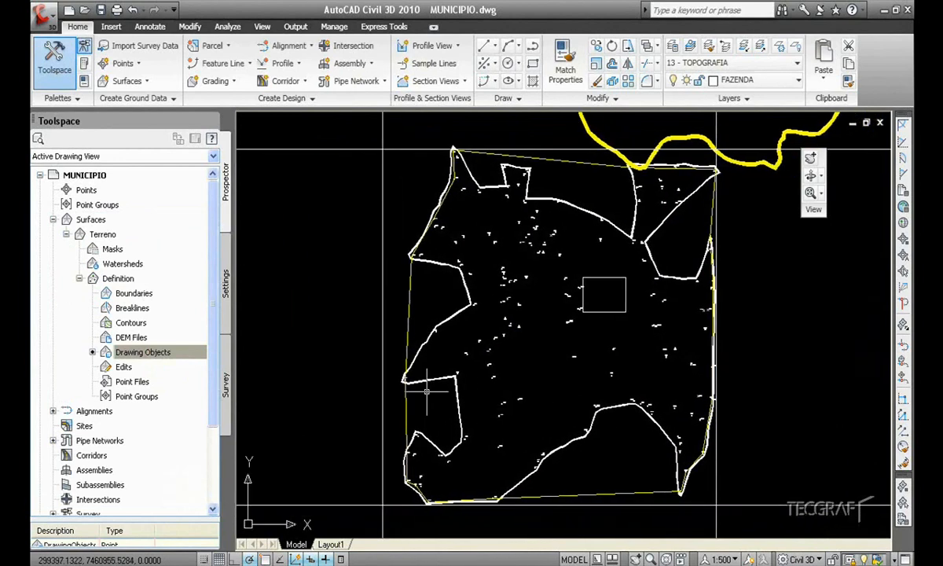
Set the Terreno surface style to 2 - TRIÂNGULOS.
{"action": "right_click", "coordinate": [119, 234]}
{"action": "left_click", "coordinate": [179, 241]}
{"action": "left_click", "coordinate": [376, 291]}
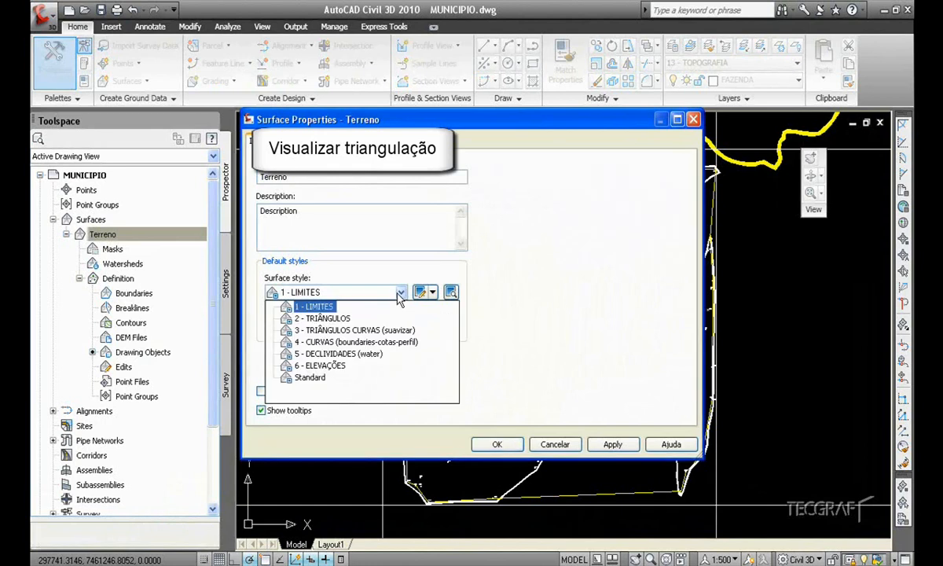
{"action": "left_click", "coordinate": [322, 318]}
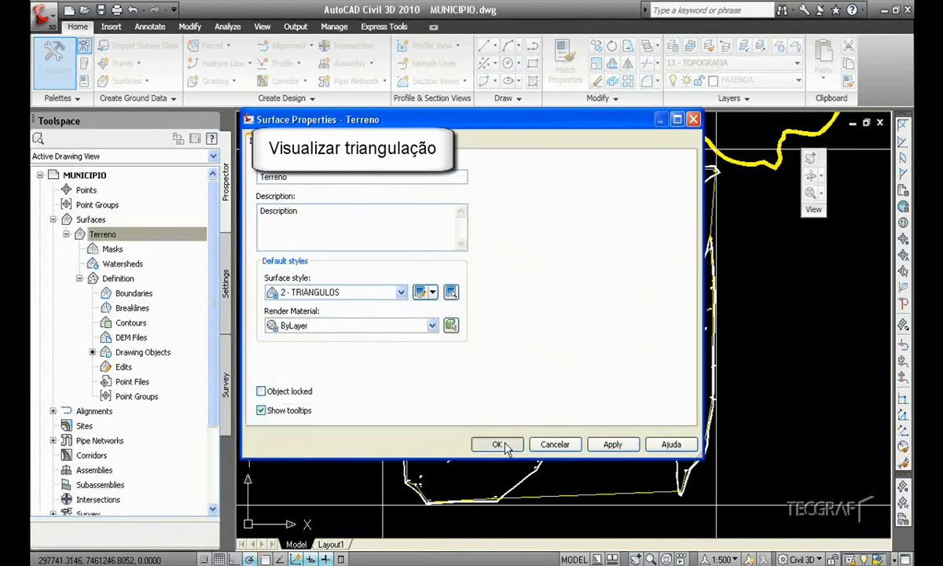
{"action": "left_click", "coordinate": [496, 444]}
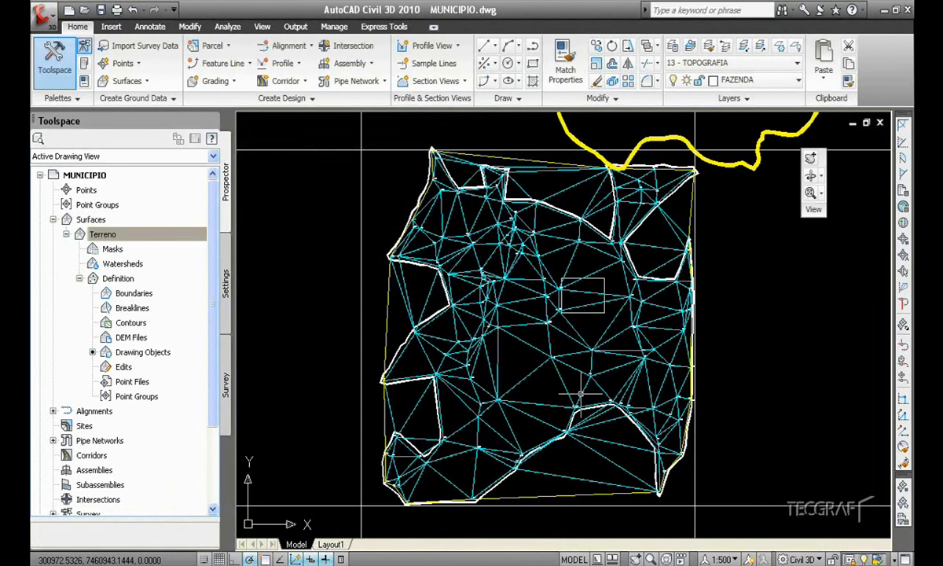
Examine the triangulation between the survey points across the Terreno surface.
{"action": "scroll", "coordinate": [487, 328], "scroll_direction": "up", "scroll_amount": 6}
{"action": "scroll", "coordinate": [530, 338], "scroll_direction": "up", "scroll_amount": 5}
{"action": "middle_click_drag", "start_coordinate": [610, 353], "coordinate": [487, 460]}
{"action": "middle_click_drag", "start_coordinate": [617, 365], "coordinate": [458, 440]}
{"action": "mouse_move", "coordinate": [737, 361]}
{"action": "middle_mouse_down"}
{"action": "mouse_move", "coordinate": [613, 416]}
{"action": "mouse_move", "coordinate": [461, 426]}
{"action": "middle_mouse_up"}
{"action": "middle_click_drag", "start_coordinate": [544, 507], "coordinate": [640, 369]}
{"action": "mouse_move", "coordinate": [564, 473]}
{"action": "middle_mouse_down"}
{"action": "mouse_move", "coordinate": [583, 431]}
{"action": "mouse_move", "coordinate": [577, 341]}
{"action": "middle_mouse_up"}
{"action": "scroll", "coordinate": [580, 403], "scroll_direction": "down", "scroll_amount": 7}
{"action": "scroll", "coordinate": [579, 404], "scroll_direction": "down", "scroll_amount": 2}
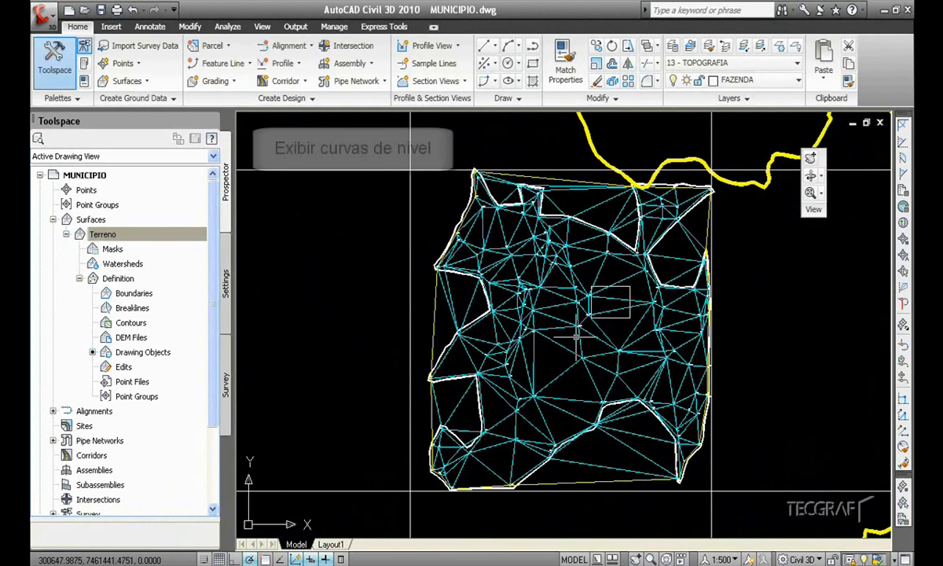
Set the Terreno surface style to 3 - TRIÂNGULOS CURVAS (suavizar).
{"action": "right_click", "coordinate": [114, 235]}
{"action": "left_click", "coordinate": [165, 242]}
{"action": "left_click", "coordinate": [298, 292]}
{"action": "left_click", "coordinate": [303, 322]}
{"action": "left_click", "coordinate": [491, 445]}
{"action": "scroll", "coordinate": [528, 322], "scroll_direction": "up", "scroll_amount": 6}
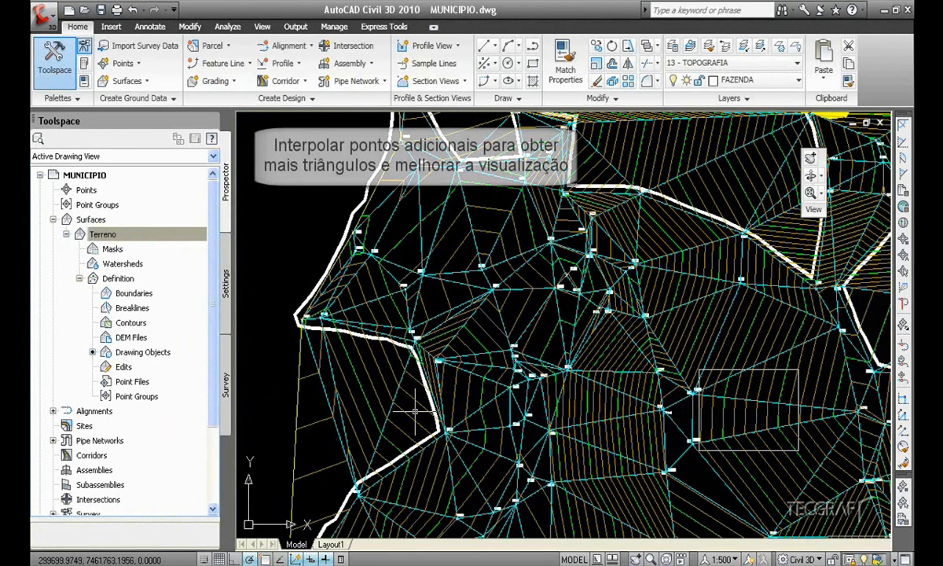
Smooth the Terreno surface by natural neighbor interpolation with random output points, using the surface itself as the output region.
{"action": "right_click", "coordinate": [126, 366]}
{"action": "left_click", "coordinate": [202, 498]}
{"action": "left_click", "coordinate": [511, 264]}
{"action": "left_click", "coordinate": [711, 264]}
{"action": "left_click", "coordinate": [523, 301]}
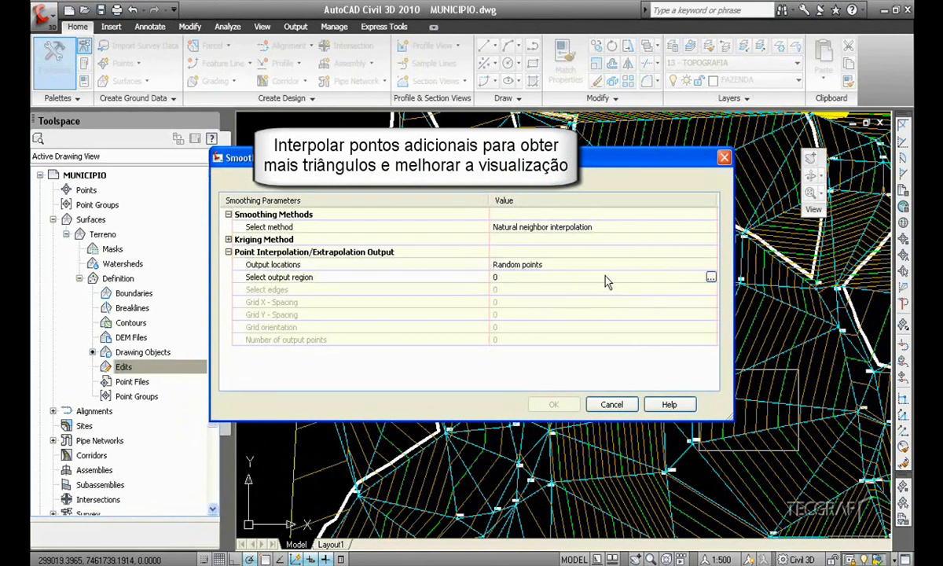
{"action": "left_click", "coordinate": [710, 277]}
{"action": "type", "text": "10"}
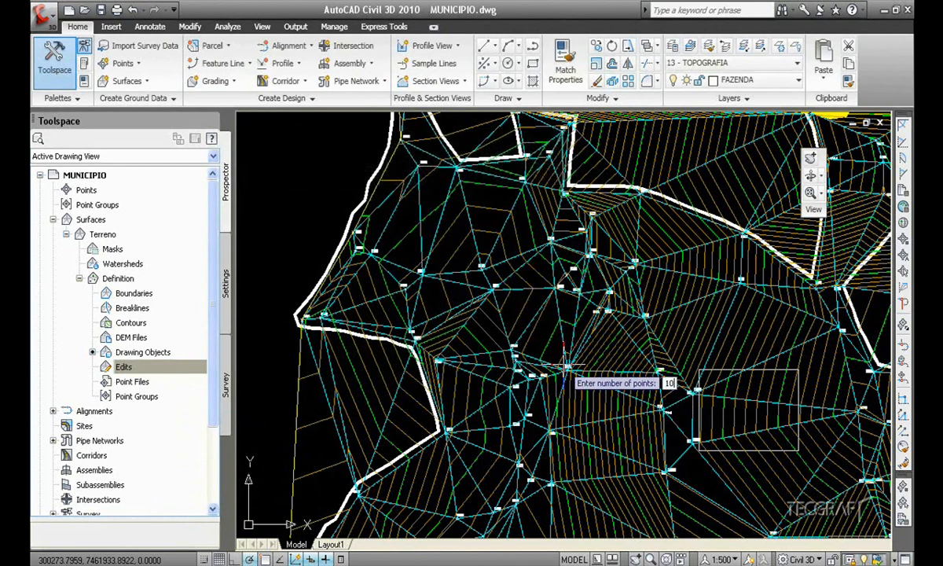
{"action": "key", "text": "Return"}
{"action": "type", "text": "s"}
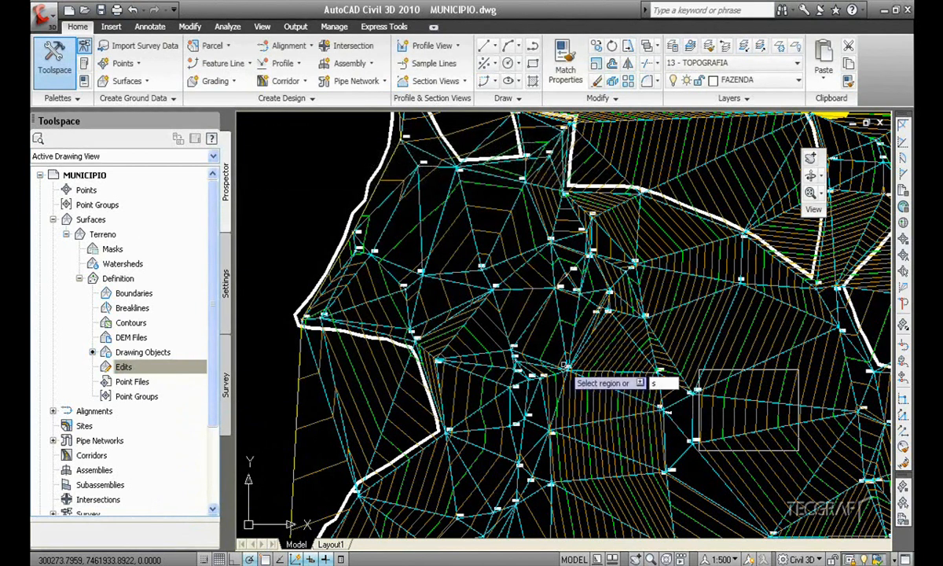
{"action": "key", "text": "Return"}
{"action": "left_click", "coordinate": [551, 405]}
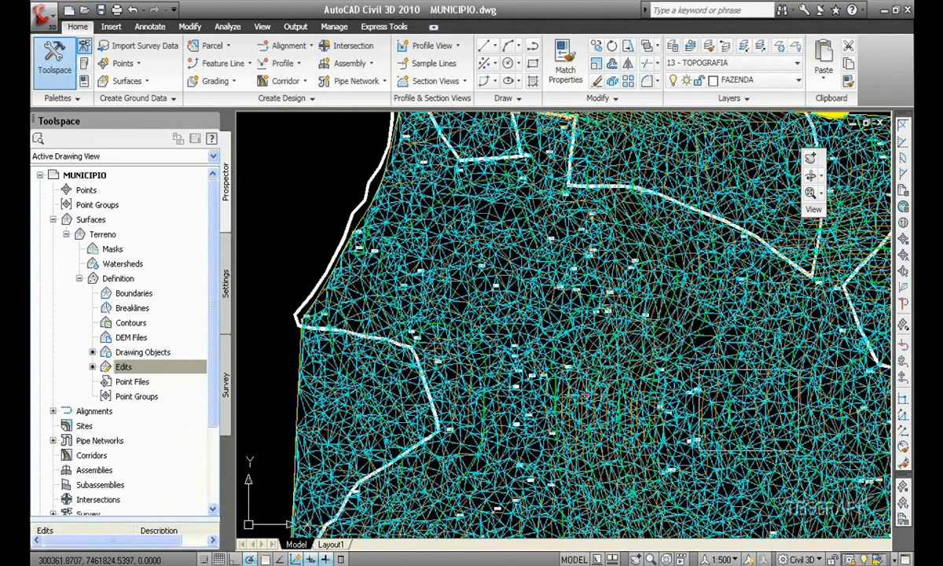
Set the Terreno surface style to 4 - CURVAS (boundaries-cotas-perfil).
{"action": "scroll", "coordinate": [593, 411], "scroll_direction": "down", "scroll_amount": 5}
{"action": "middle_click_drag", "start_coordinate": [593, 411], "coordinate": [570, 320]}
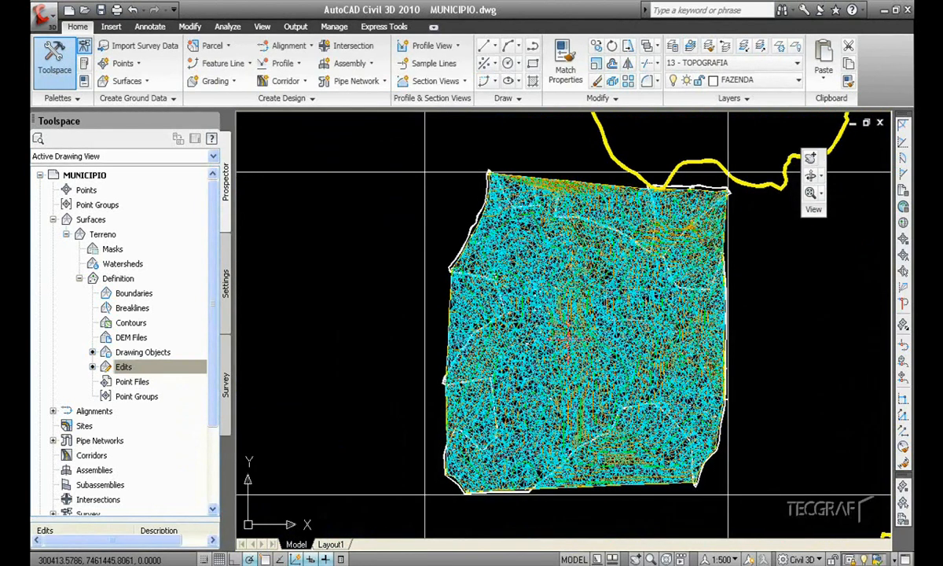
{"action": "right_click", "coordinate": [101, 233]}
{"action": "left_click", "coordinate": [147, 239]}
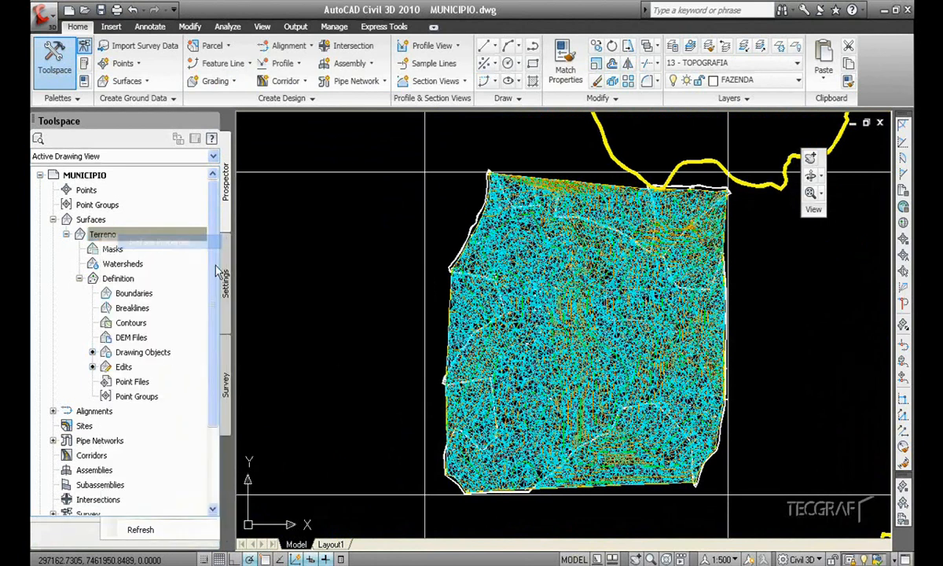
{"action": "left_click", "coordinate": [338, 292]}
{"action": "left_click", "coordinate": [339, 343]}
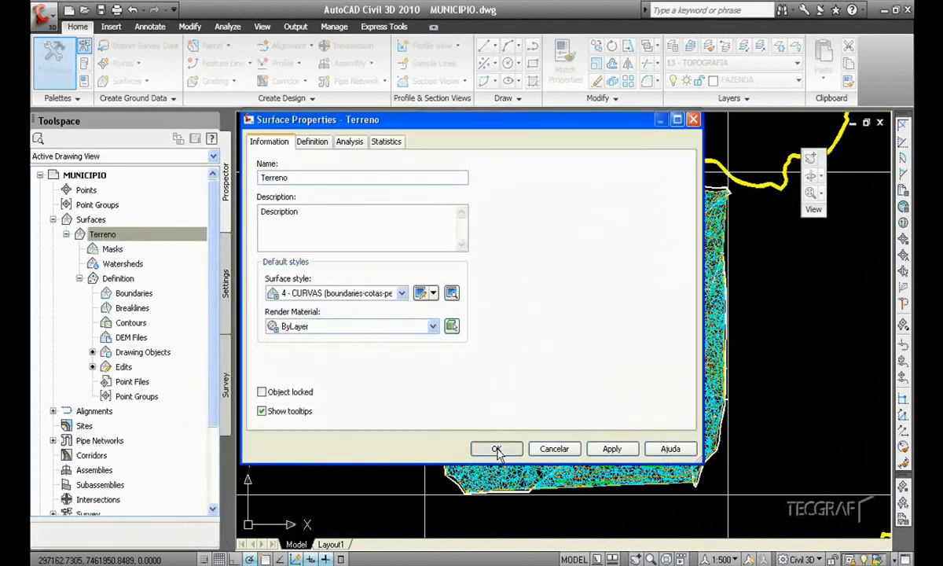
{"action": "left_click", "coordinate": [495, 449]}
Add multiple contour labels along a diagonal line from the farm's western edge across the central hill's contours.
{"action": "scroll", "coordinate": [502, 315], "scroll_direction": "up", "scroll_amount": 5}
{"action": "scroll", "coordinate": [669, 449], "scroll_direction": "up", "scroll_amount": 3}
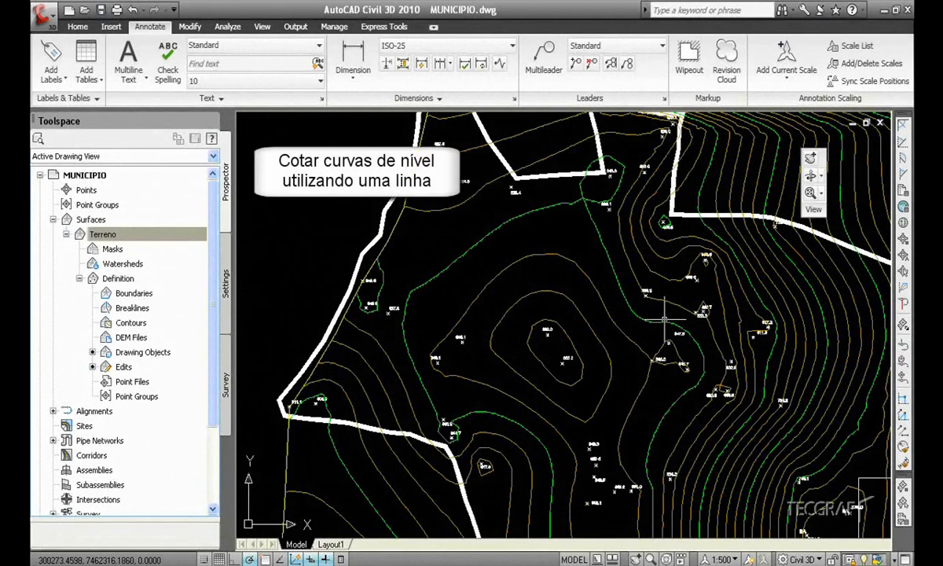
{"action": "left_click", "coordinate": [51, 72]}
{"action": "mouse_move", "coordinate": [77, 102]}
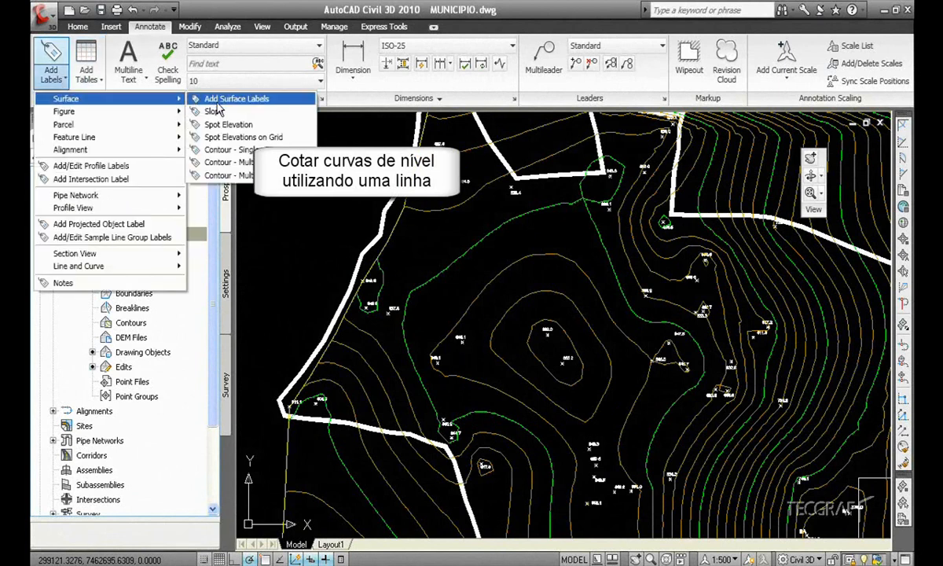
{"action": "left_click", "coordinate": [224, 157]}
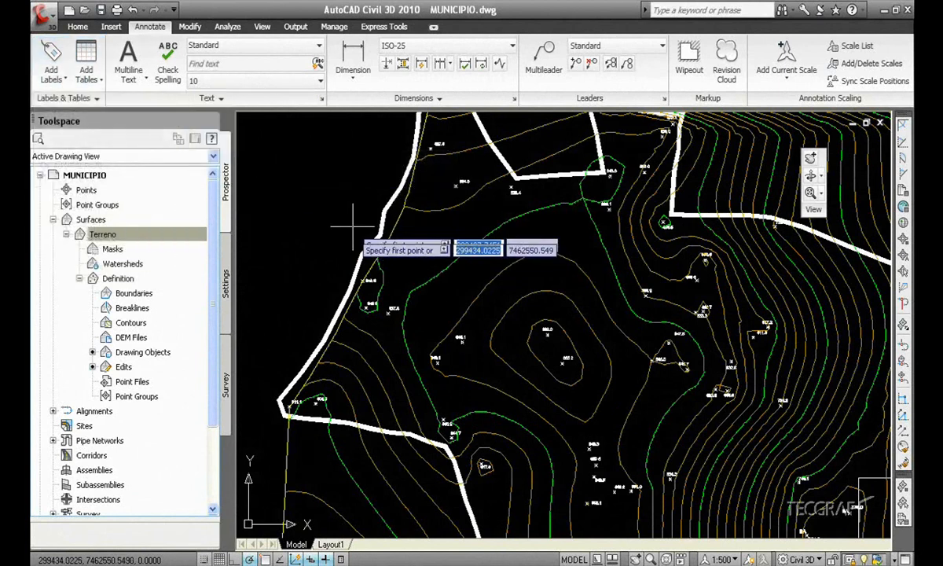
{"action": "left_click", "coordinate": [306, 442]}
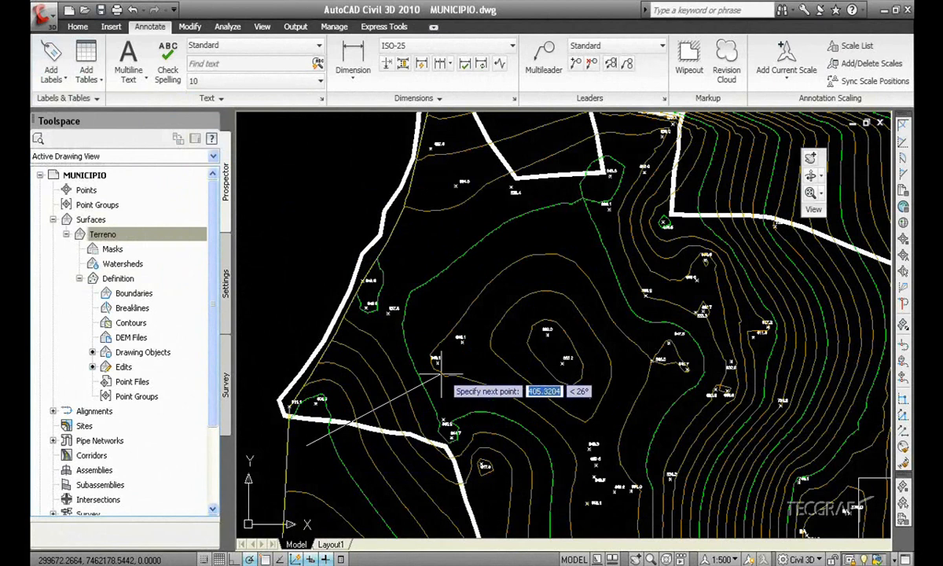
{"action": "left_click", "coordinate": [657, 273]}
{"action": "scroll", "coordinate": [623, 289], "scroll_direction": "up", "scroll_amount": 7}
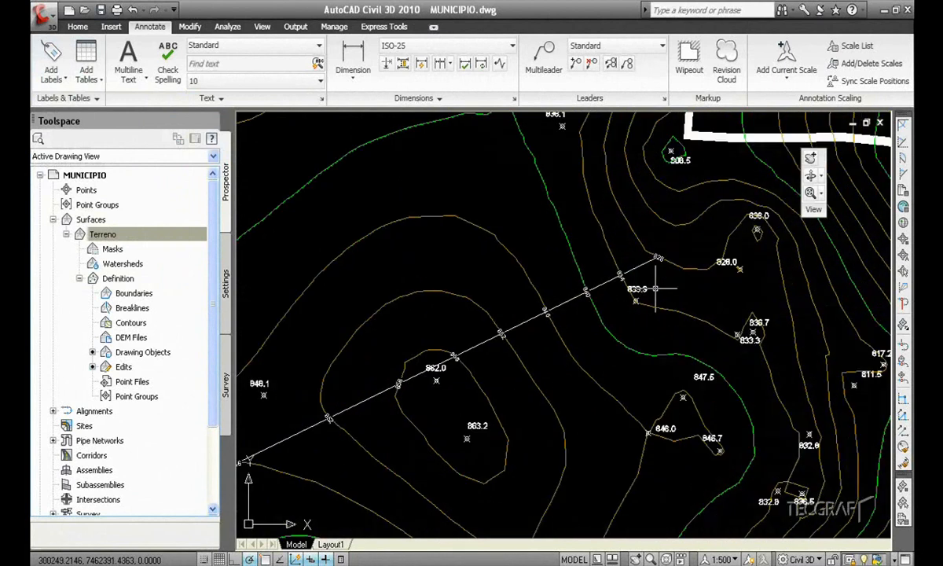
Stretch the eastern end of the contour label line to just above the 847.5 spot elevation and check the relocated labels.
{"action": "left_click", "coordinate": [664, 197]}
{"action": "left_click", "coordinate": [669, 195]}
{"action": "left_click", "coordinate": [660, 363]}
{"action": "scroll", "coordinate": [606, 303], "scroll_direction": "down", "scroll_amount": 6}
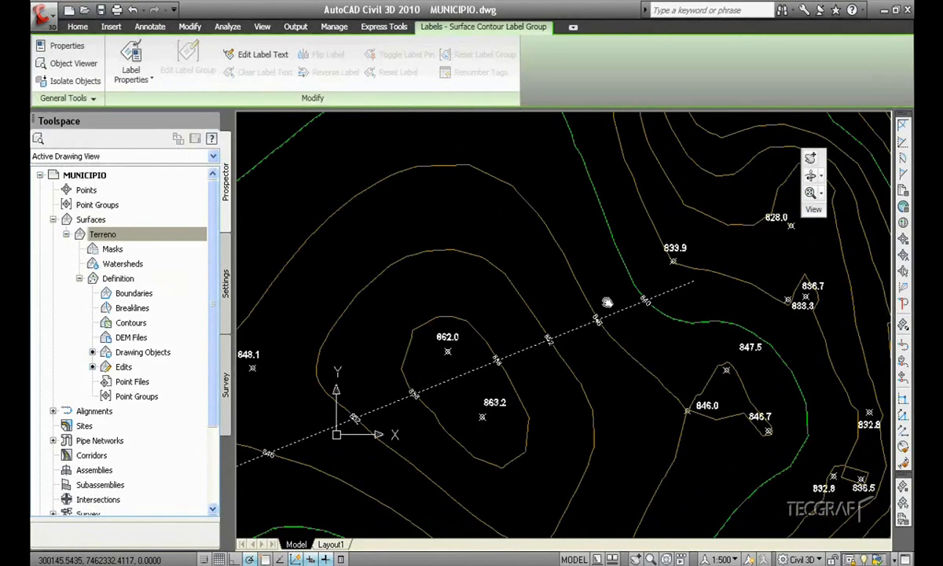
{"action": "left_click", "coordinate": [692, 280]}
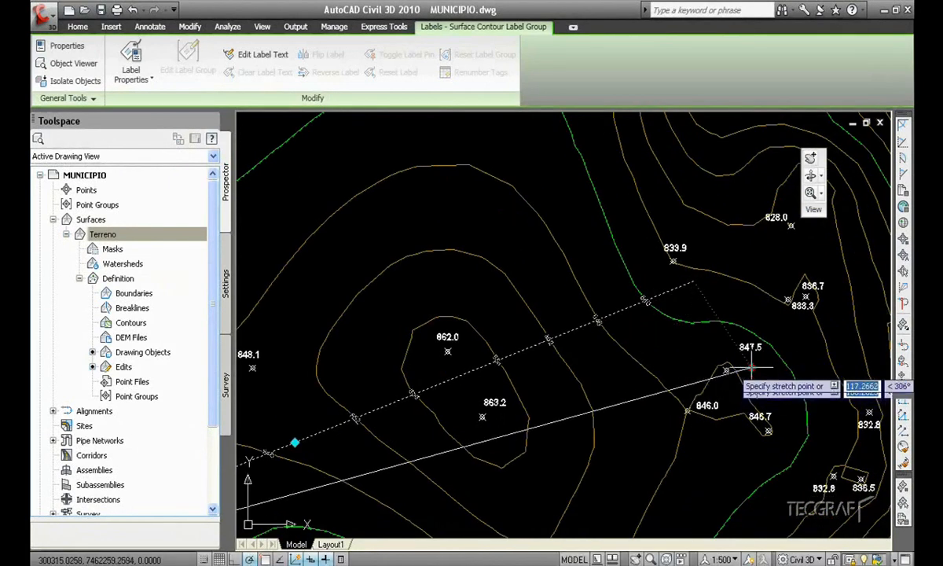
{"action": "left_click", "coordinate": [756, 320]}
{"action": "left_click", "coordinate": [610, 379]}
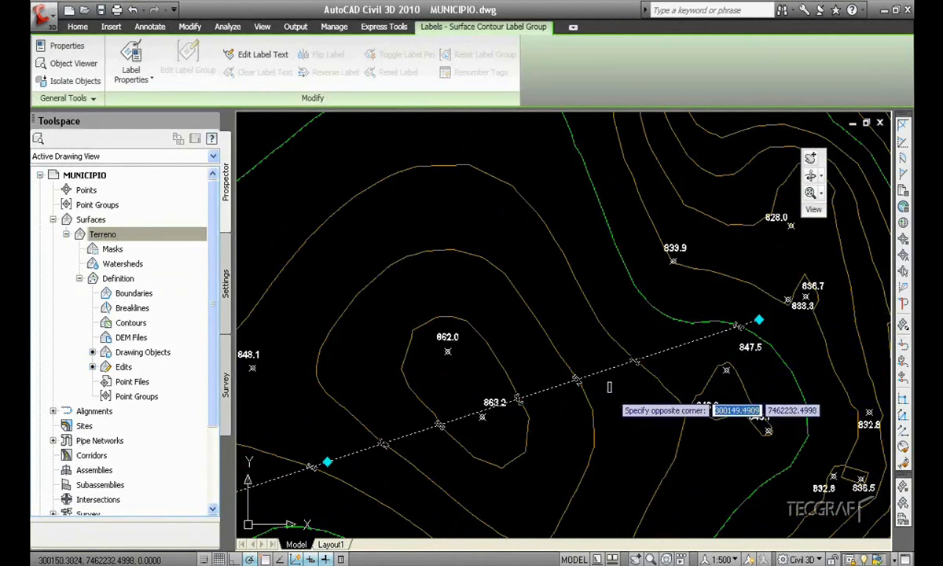
{"action": "left_click", "coordinate": [608, 389]}
{"action": "scroll", "coordinate": [582, 376], "scroll_direction": "up", "scroll_amount": 7}
{"action": "middle_click_drag", "start_coordinate": [713, 360], "coordinate": [575, 399]}
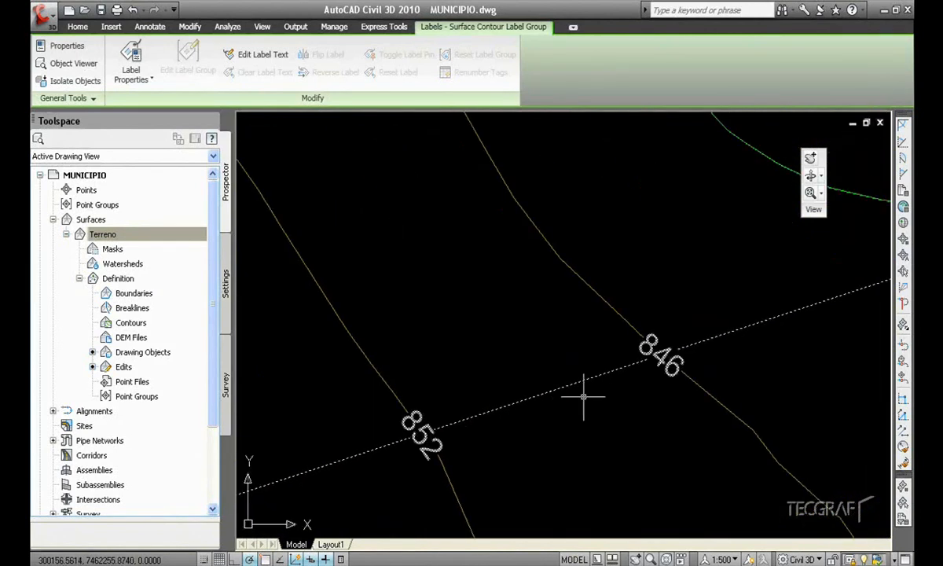
{"action": "key", "text": "Escape"}
{"action": "scroll", "coordinate": [550, 370], "scroll_direction": "down", "scroll_amount": 6}
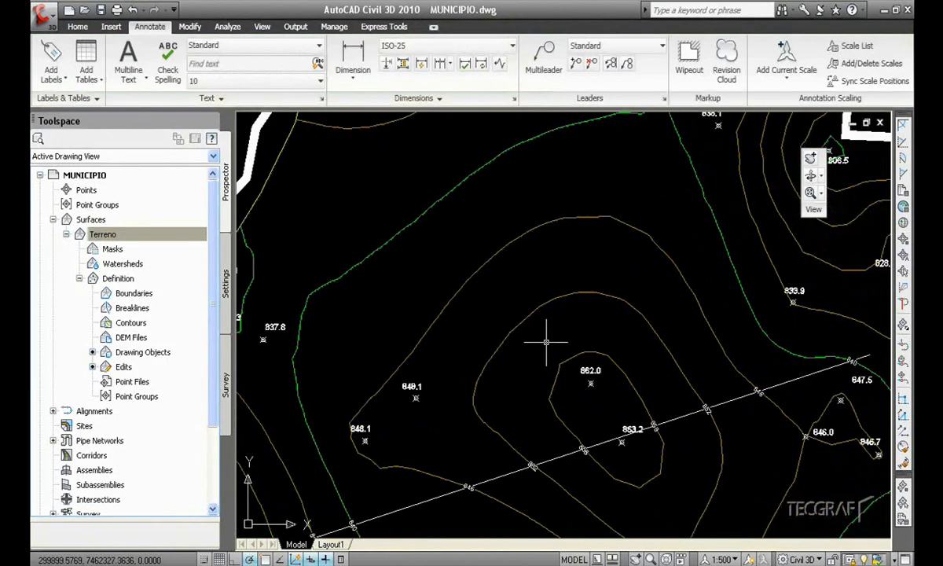
Add spot elevation labels to the Terreno surface at scattered points around the northern contours of the central hill.
{"action": "scroll", "coordinate": [548, 340], "scroll_direction": "up", "scroll_amount": 3}
{"action": "left_click", "coordinate": [87, 77]}
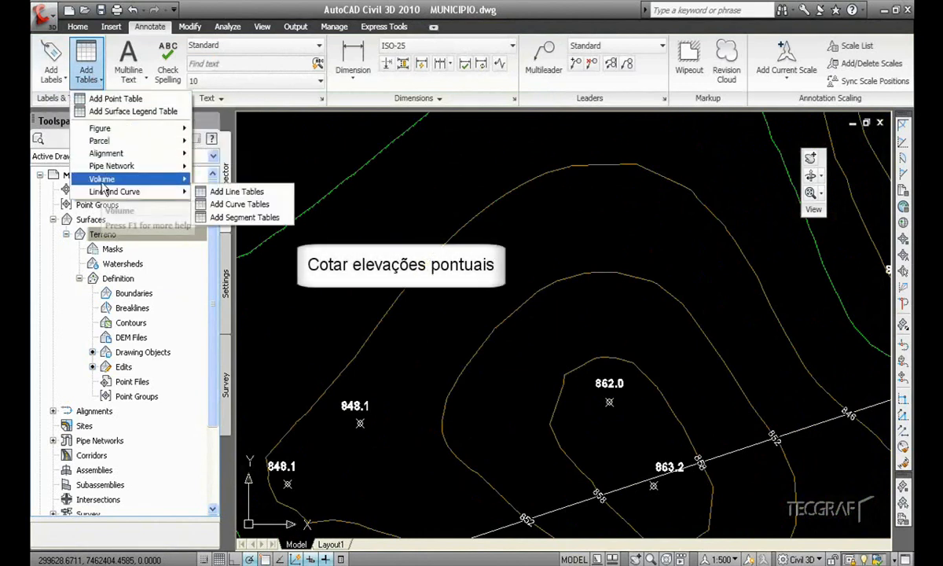
{"action": "mouse_move", "coordinate": [101, 184]}
{"action": "left_click", "coordinate": [50, 63]}
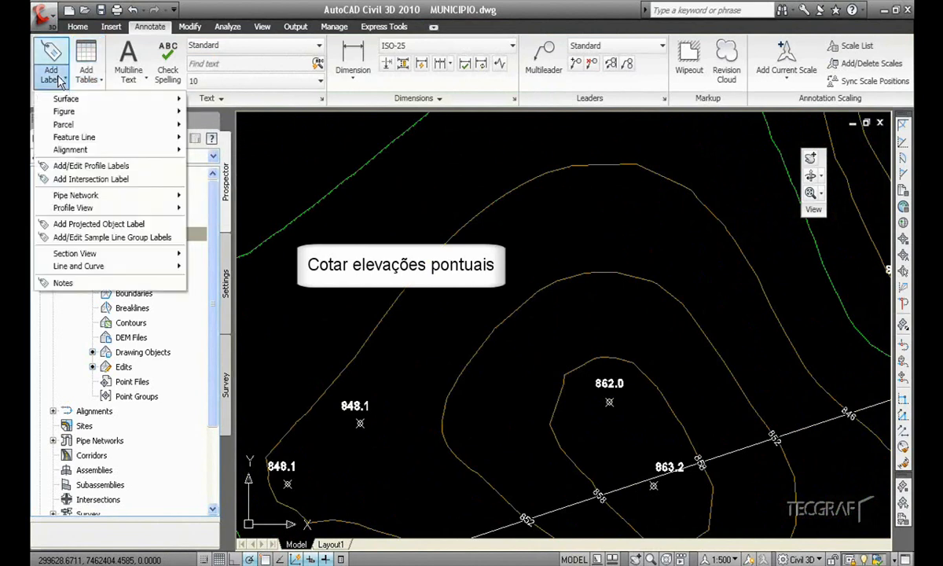
{"action": "mouse_move", "coordinate": [63, 100]}
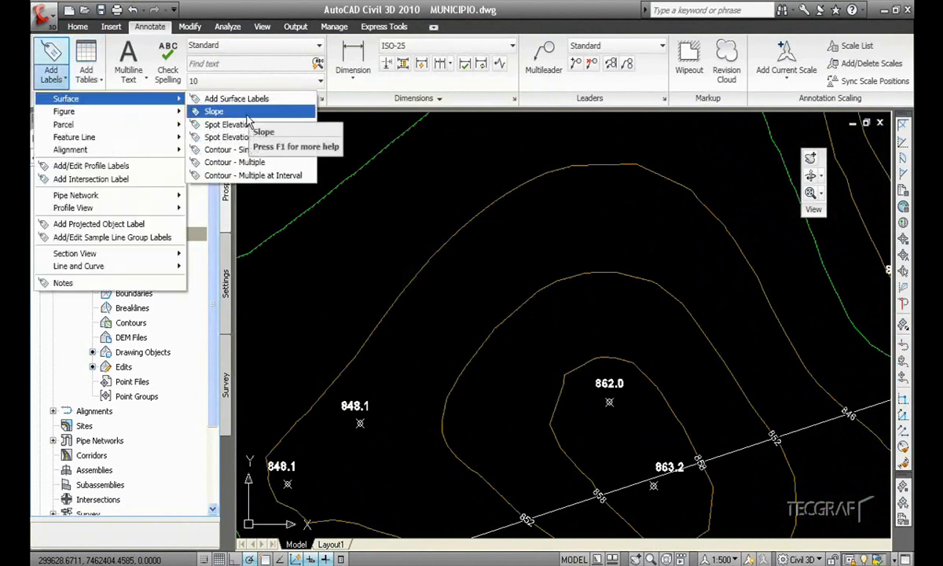
{"action": "left_click", "coordinate": [236, 124]}
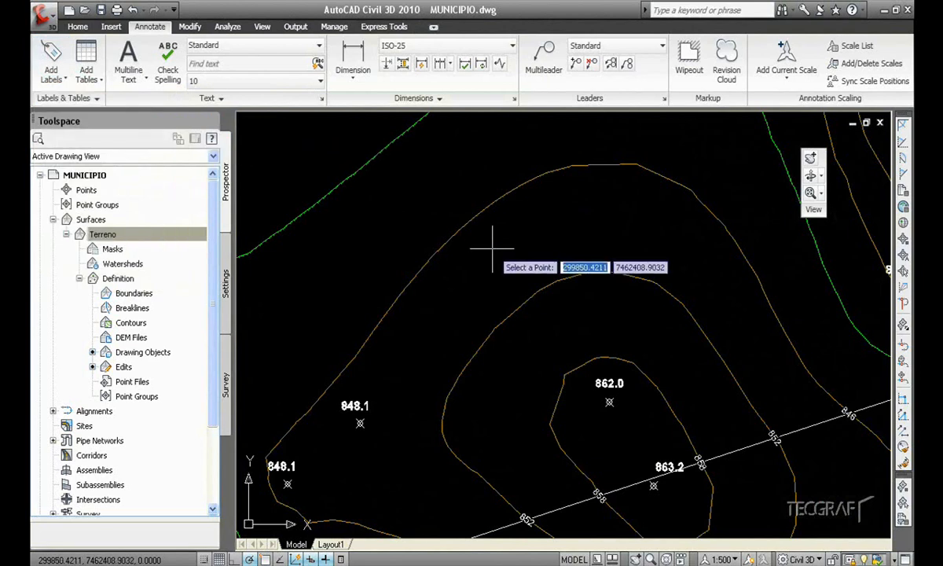
{"action": "left_click", "coordinate": [505, 252]}
{"action": "left_click", "coordinate": [626, 238]}
{"action": "left_click", "coordinate": [713, 283]}
{"action": "left_click", "coordinate": [642, 292]}
{"action": "left_click", "coordinate": [468, 299]}
{"action": "left_click", "coordinate": [434, 194]}
{"action": "left_click", "coordinate": [567, 144]}
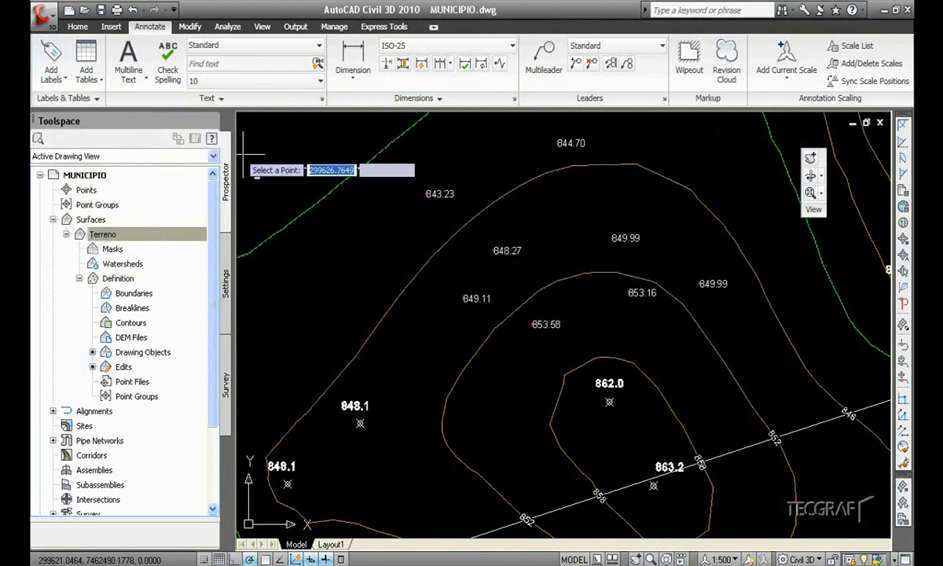
Add one-point slope labels at four spots down the central hill's western flank.
{"action": "left_click", "coordinate": [51, 69]}
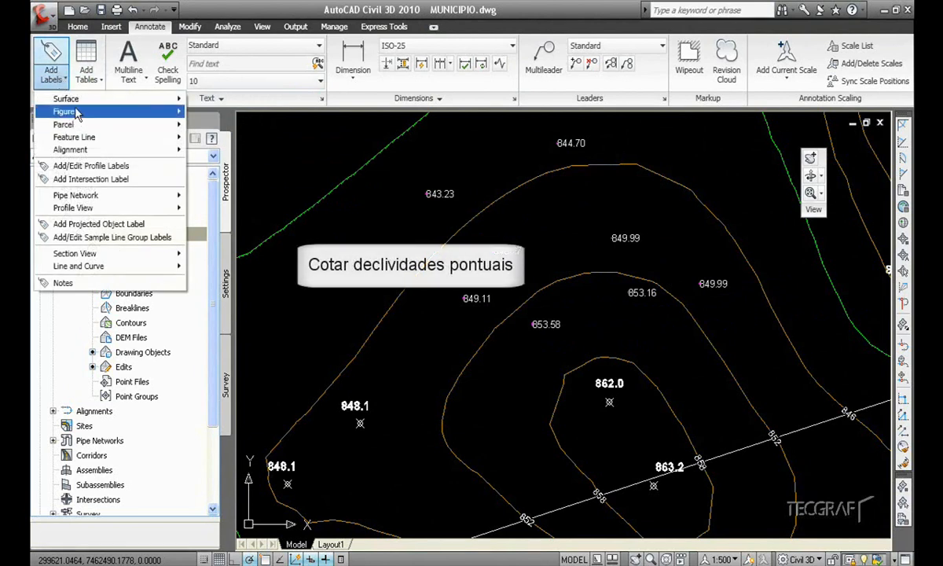
{"action": "mouse_move", "coordinate": [75, 101]}
{"action": "left_click", "coordinate": [214, 111]}
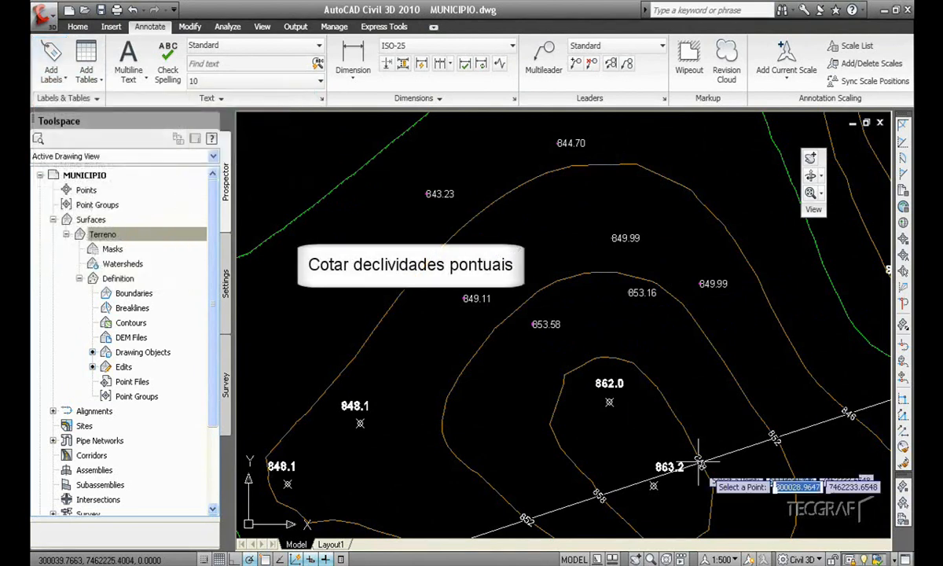
{"action": "left_click", "coordinate": [424, 354]}
{"action": "left_click", "coordinate": [418, 422]}
{"action": "left_click", "coordinate": [426, 480]}
{"action": "left_click", "coordinate": [457, 523]}
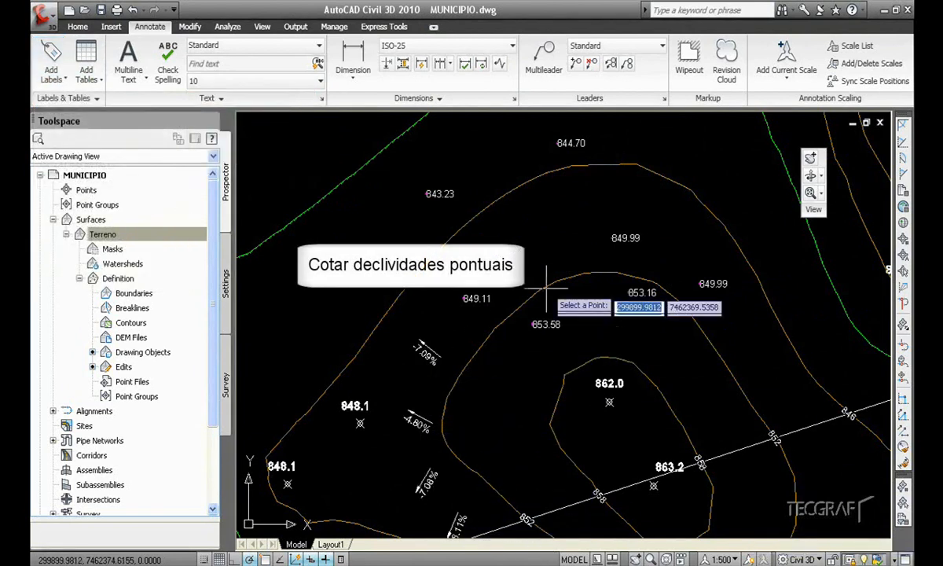
Continue the slope labels around the central hill's northern and eastern flanks, ending the labeling there.
{"action": "left_click", "coordinate": [545, 254]}
{"action": "left_click", "coordinate": [638, 214]}
{"action": "left_click", "coordinate": [674, 250]}
{"action": "left_click", "coordinate": [733, 333]}
{"action": "left_click", "coordinate": [781, 397]}
{"action": "left_click", "coordinate": [809, 304]}
{"action": "key", "text": "Escape"}
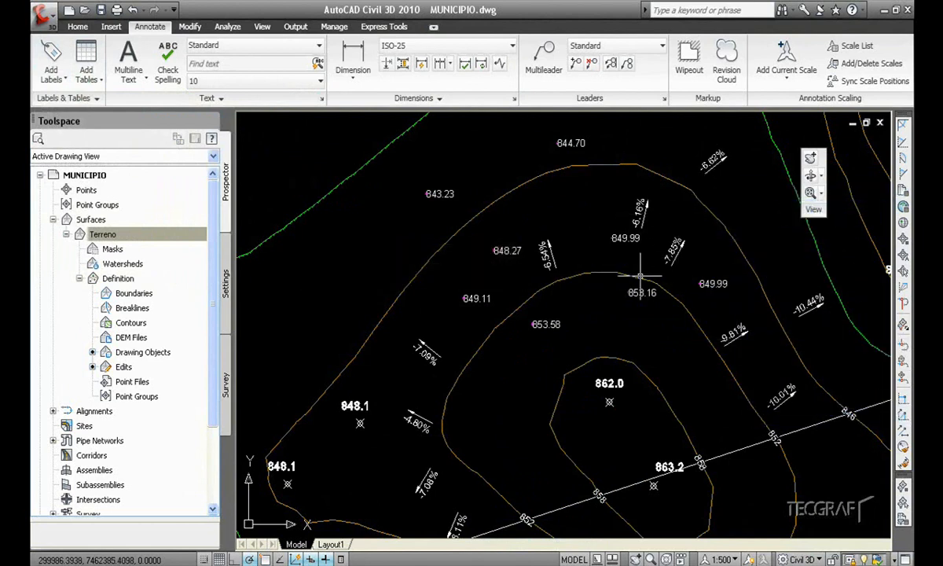
Draw a multi-vertex polyline across the whole terrain, from outside its northwest corner to outside its southeast corner.
{"action": "scroll", "coordinate": [576, 295], "scroll_direction": "down", "scroll_amount": 2}
{"action": "scroll", "coordinate": [582, 296], "scroll_direction": "down", "scroll_amount": 3}
{"action": "middle_click_drag", "start_coordinate": [600, 338], "coordinate": [476, 230]}
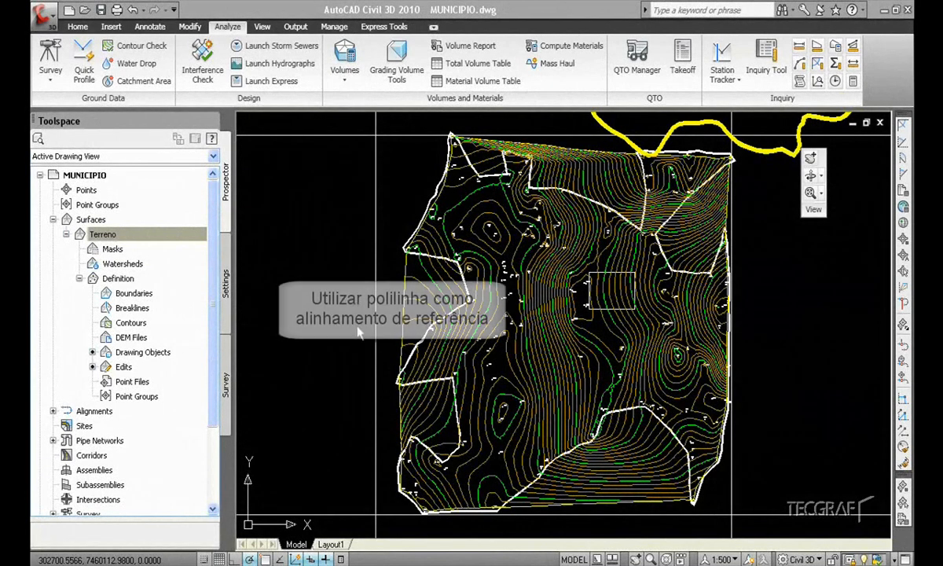
{"action": "type", "text": "l"}
{"action": "key", "text": "Return"}
{"action": "left_click", "coordinate": [421, 152]}
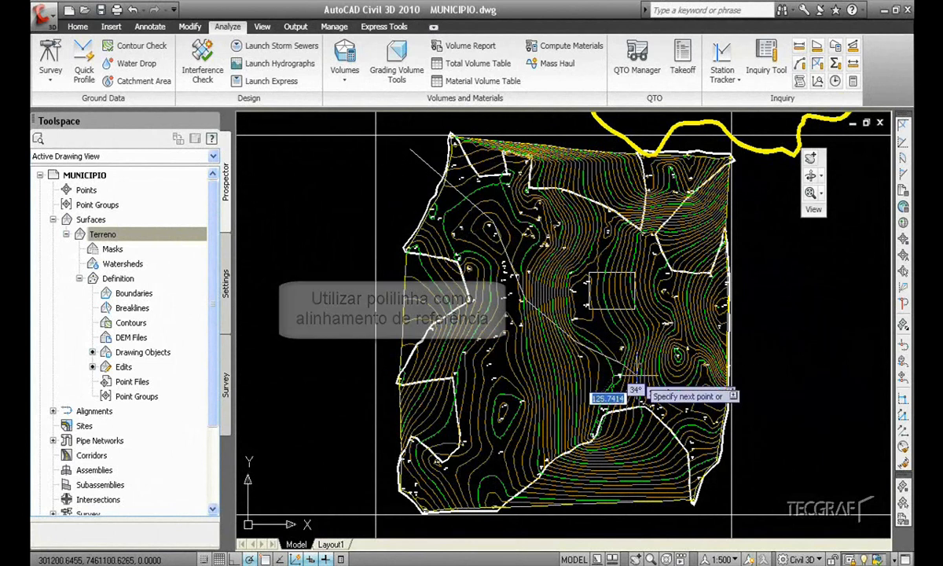
{"action": "left_click", "coordinate": [738, 473]}
{"action": "key", "text": "Return"}
Create a quick profile from the diagonal polyline and place its profile view in the empty area south of the terrain.
{"action": "left_click", "coordinate": [80, 65]}
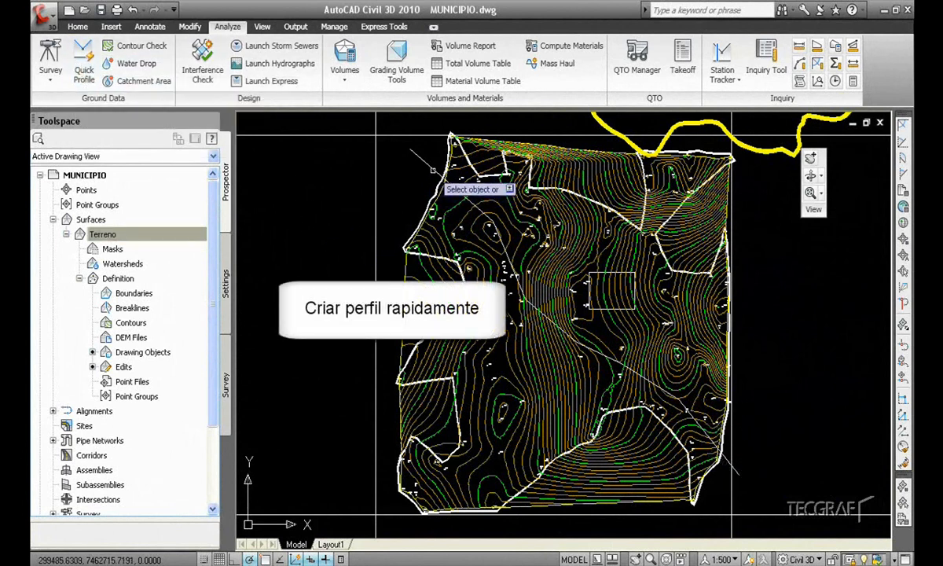
{"action": "left_click", "coordinate": [406, 160]}
{"action": "left_click", "coordinate": [500, 416]}
{"action": "scroll", "coordinate": [534, 361], "scroll_direction": "down", "scroll_amount": 5}
{"action": "scroll", "coordinate": [522, 295], "scroll_direction": "up", "scroll_amount": 5}
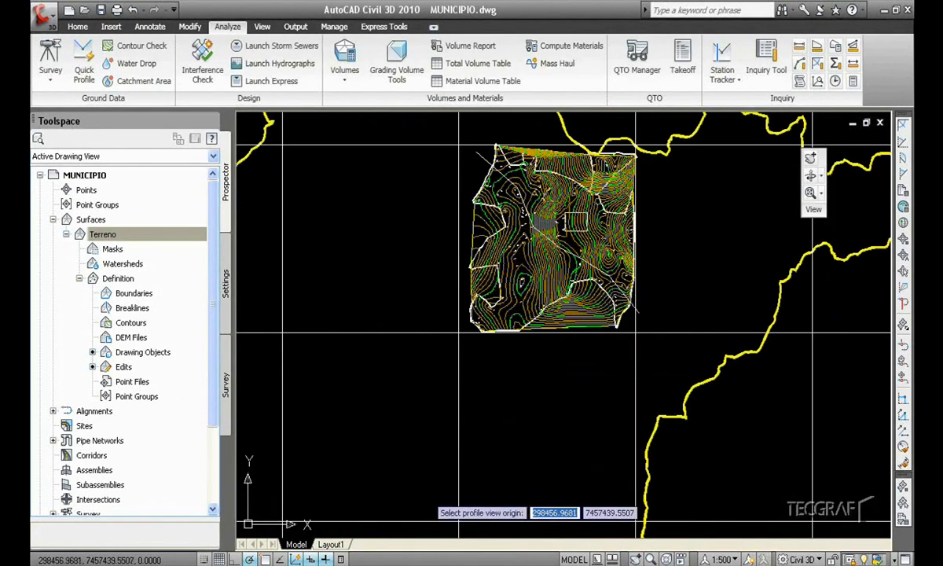
{"action": "left_click", "coordinate": [424, 493]}
{"action": "left_click", "coordinate": [39, 8]}
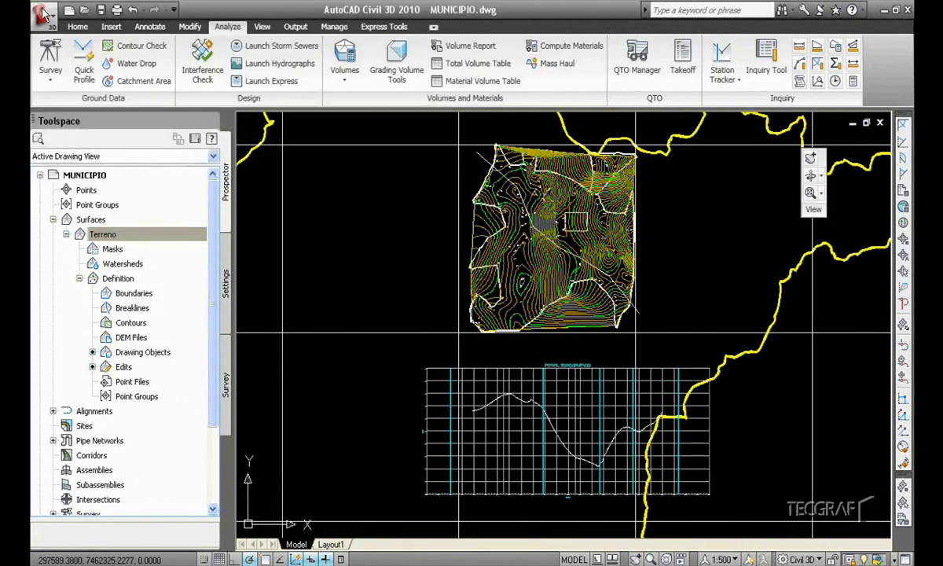
Examine the profile view up close, including its terrain line, elevation axis and station labels along the base.
{"action": "scroll", "coordinate": [562, 385], "scroll_direction": "up", "scroll_amount": 6}
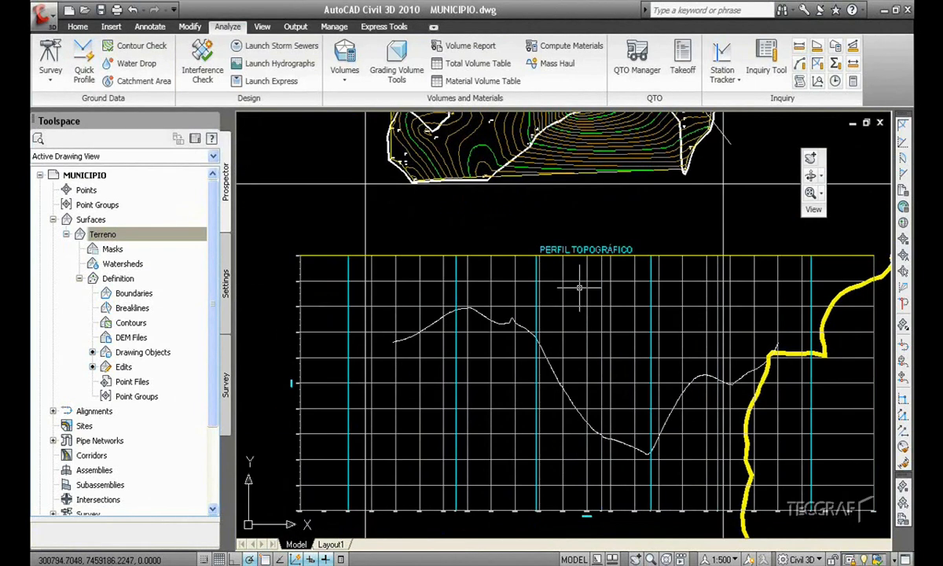
{"action": "scroll", "coordinate": [412, 362], "scroll_direction": "up", "scroll_amount": 6}
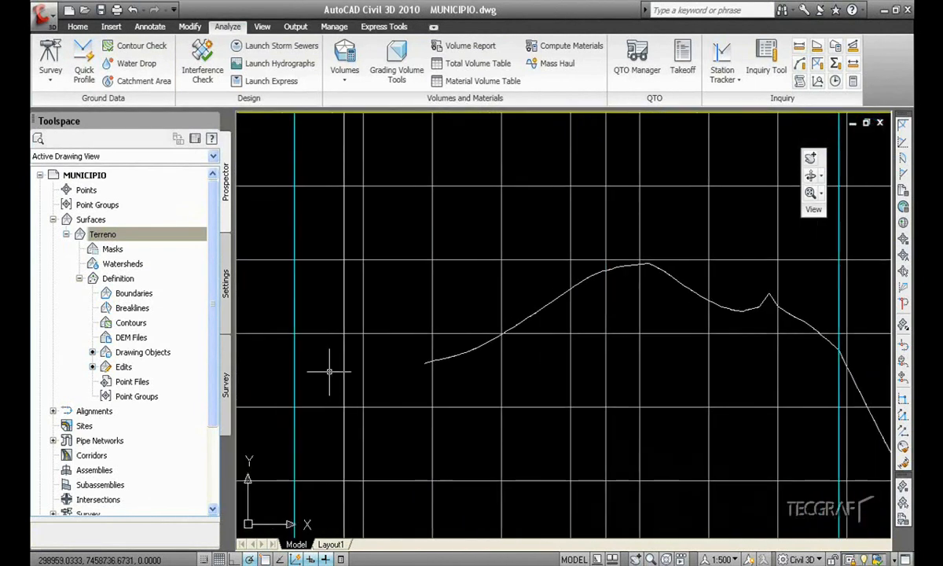
{"action": "middle_click_drag", "start_coordinate": [421, 468], "coordinate": [427, 241]}
{"action": "middle_click_drag", "start_coordinate": [444, 442], "coordinate": [434, 249]}
{"action": "scroll", "coordinate": [497, 331], "scroll_direction": "down", "scroll_amount": 4}
{"action": "scroll", "coordinate": [415, 376], "scroll_direction": "up", "scroll_amount": 3}
{"action": "scroll", "coordinate": [542, 378], "scroll_direction": "down", "scroll_amount": 5}
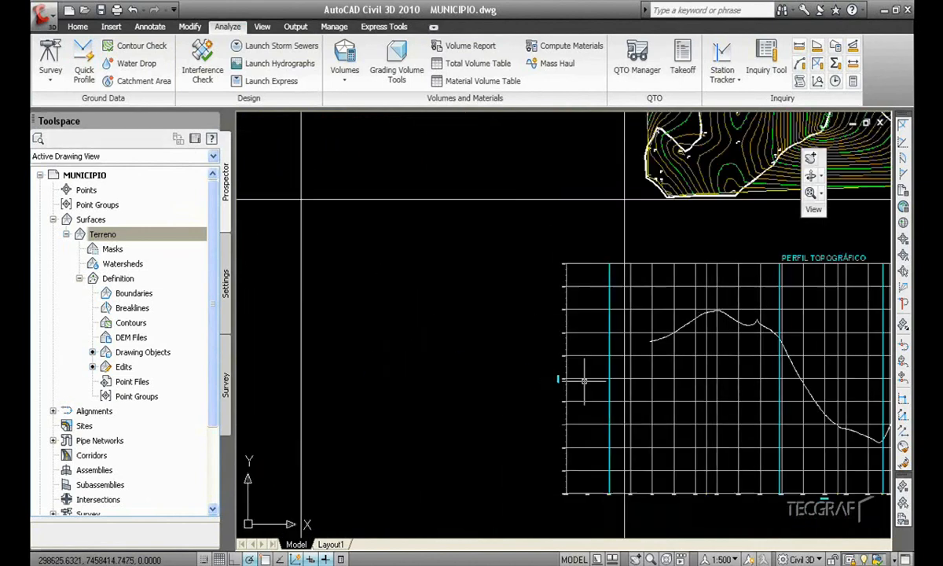
{"action": "scroll", "coordinate": [681, 468], "scroll_direction": "up", "scroll_amount": 8}
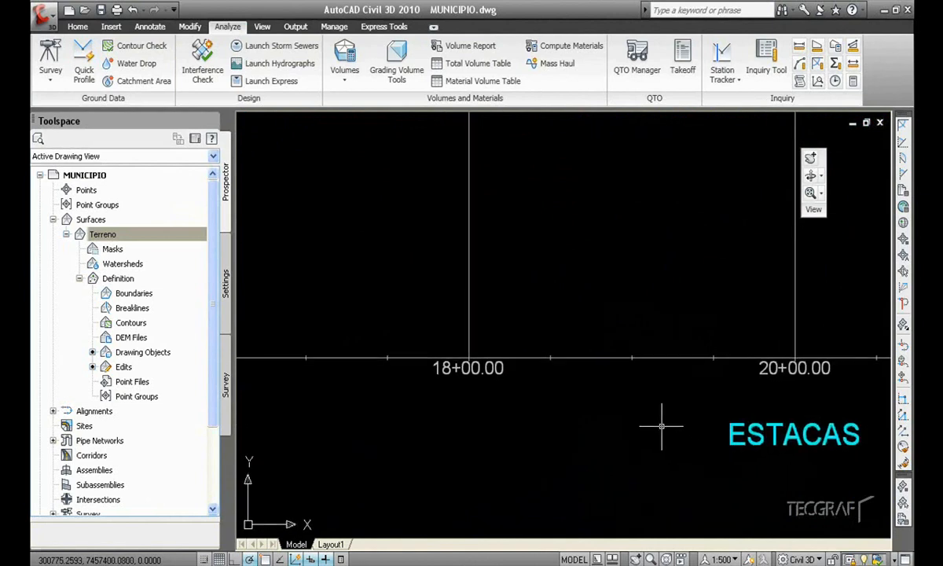
{"action": "scroll", "coordinate": [665, 429], "scroll_direction": "down", "scroll_amount": 6}
{"action": "scroll", "coordinate": [580, 456], "scroll_direction": "down", "scroll_amount": 5}
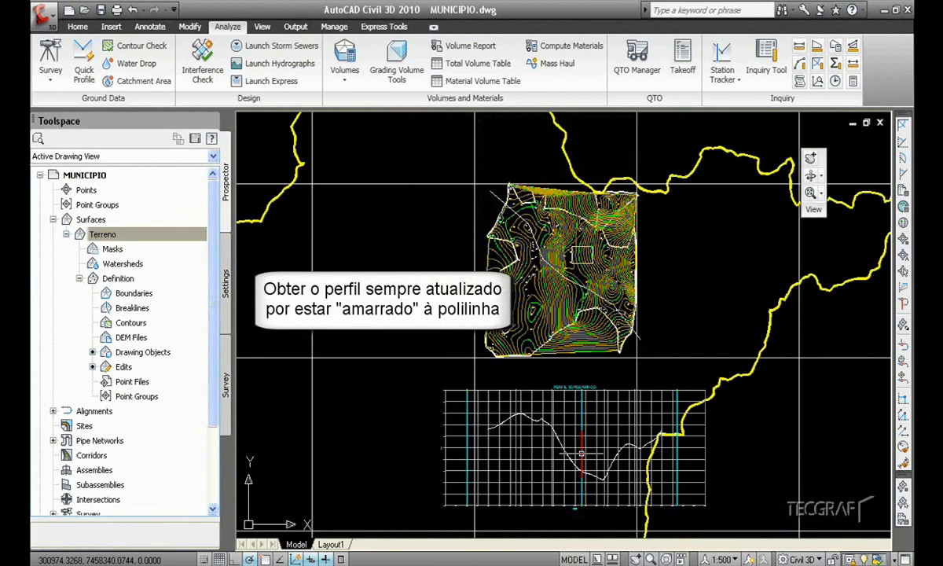
Stretch two middle vertices of the diagonal polyline, one to the north and one to the east, to update its profile.
{"action": "left_click", "coordinate": [544, 258]}
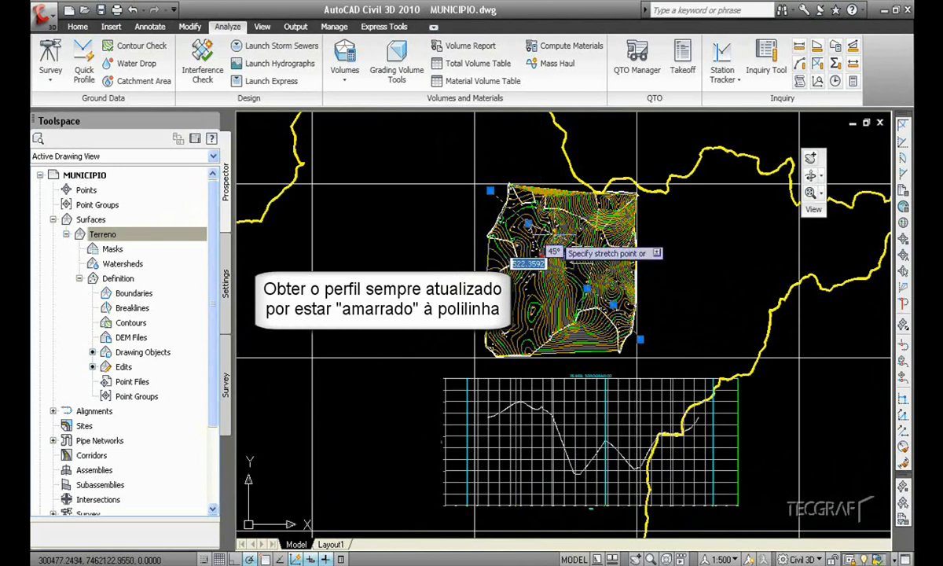
{"action": "left_click", "coordinate": [548, 211]}
{"action": "left_click", "coordinate": [586, 288]}
{"action": "left_click", "coordinate": [617, 278]}
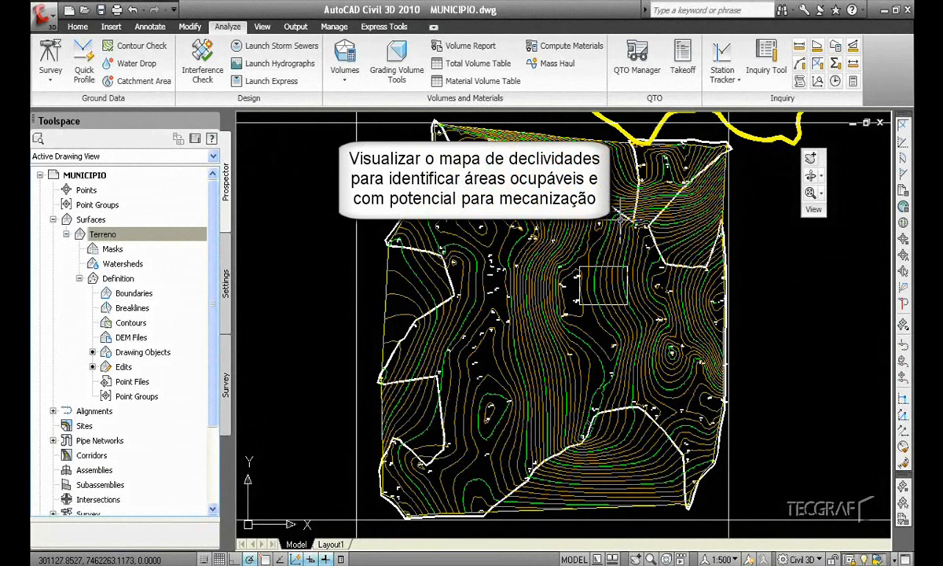
Change the Terreno surface style to the colored slope arrow display and examine the slopes in the farm's central area.
{"action": "right_click", "coordinate": [138, 234]}
{"action": "left_click", "coordinate": [192, 240]}
{"action": "left_click", "coordinate": [330, 292]}
{"action": "left_click", "coordinate": [315, 355]}
{"action": "left_click", "coordinate": [486, 449]}
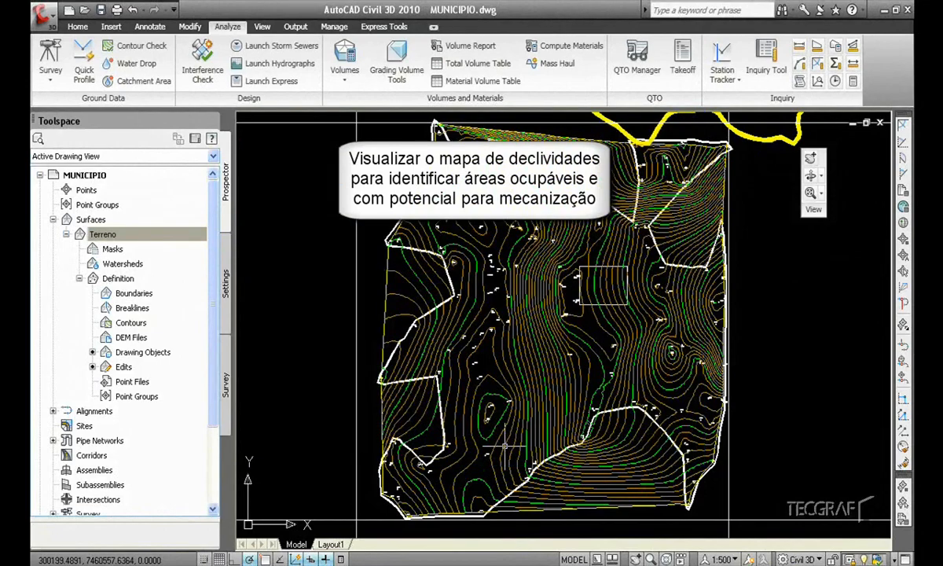
{"action": "scroll", "coordinate": [543, 309], "scroll_direction": "up", "scroll_amount": 2}
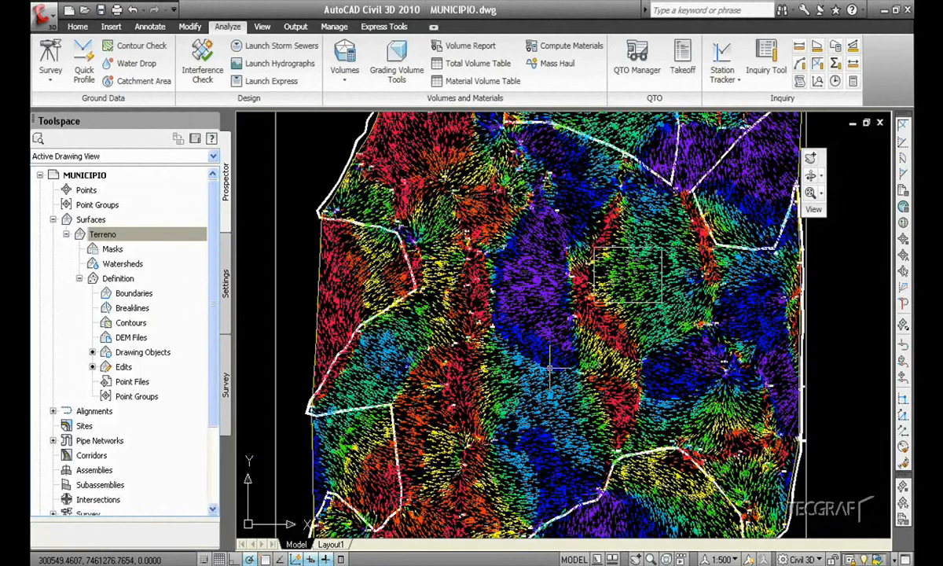
{"action": "scroll", "coordinate": [475, 330], "scroll_direction": "up", "scroll_amount": 3}
{"action": "middle_click_drag", "start_coordinate": [476, 329], "coordinate": [499, 401]}
{"action": "mouse_move", "coordinate": [602, 337]}
{"action": "middle_mouse_down"}
{"action": "mouse_move", "coordinate": [556, 356]}
{"action": "mouse_move", "coordinate": [536, 385]}
{"action": "middle_mouse_up"}
{"action": "middle_click_drag", "start_coordinate": [477, 332], "coordinate": [526, 360]}
{"action": "scroll", "coordinate": [525, 361], "scroll_direction": "down", "scroll_amount": 2}
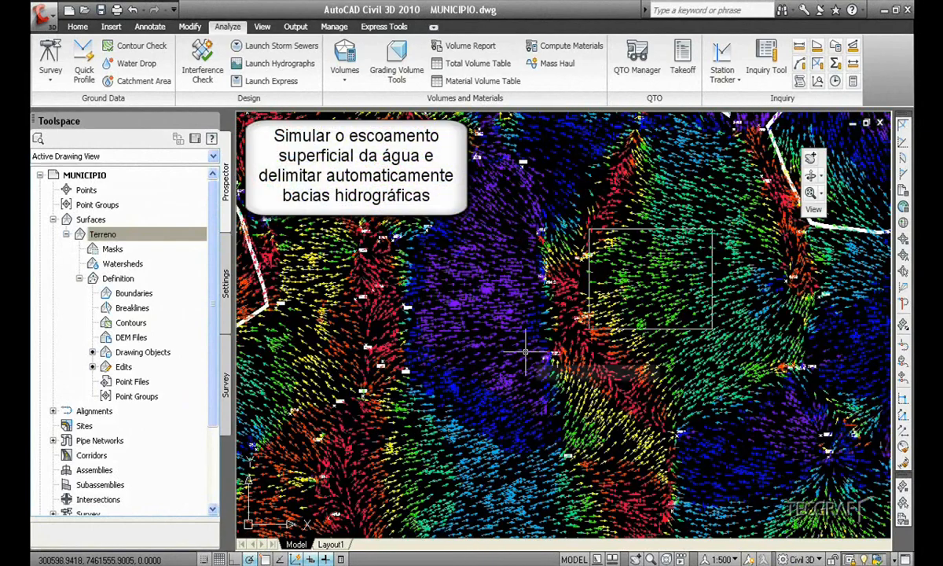
Trace water drop paths as 2D polylines on layer 0 from five points on the central valley's western slope.
{"action": "left_click", "coordinate": [145, 69]}
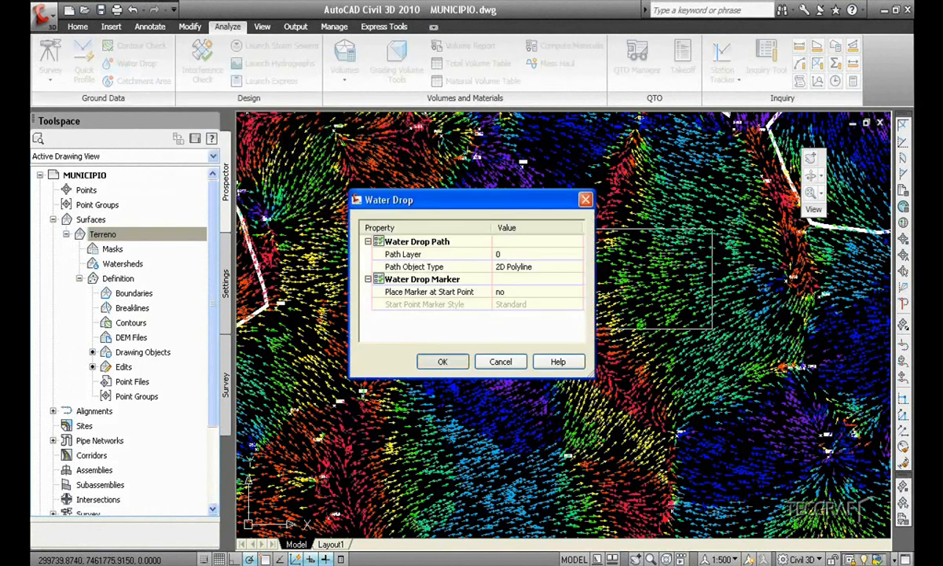
{"action": "left_click", "coordinate": [446, 361]}
{"action": "left_click", "coordinate": [436, 314]}
{"action": "left_click", "coordinate": [444, 359]}
{"action": "left_click", "coordinate": [443, 286]}
{"action": "left_click", "coordinate": [466, 225]}
{"action": "left_click", "coordinate": [500, 195]}
Trace further water drop paths from points along the central valley's eastern slope.
{"action": "left_click", "coordinate": [655, 208]}
{"action": "left_click", "coordinate": [683, 249]}
{"action": "left_click", "coordinate": [683, 263]}
{"action": "left_click", "coordinate": [684, 297]}
{"action": "left_click", "coordinate": [707, 343]}
{"action": "left_click", "coordinate": [708, 371]}
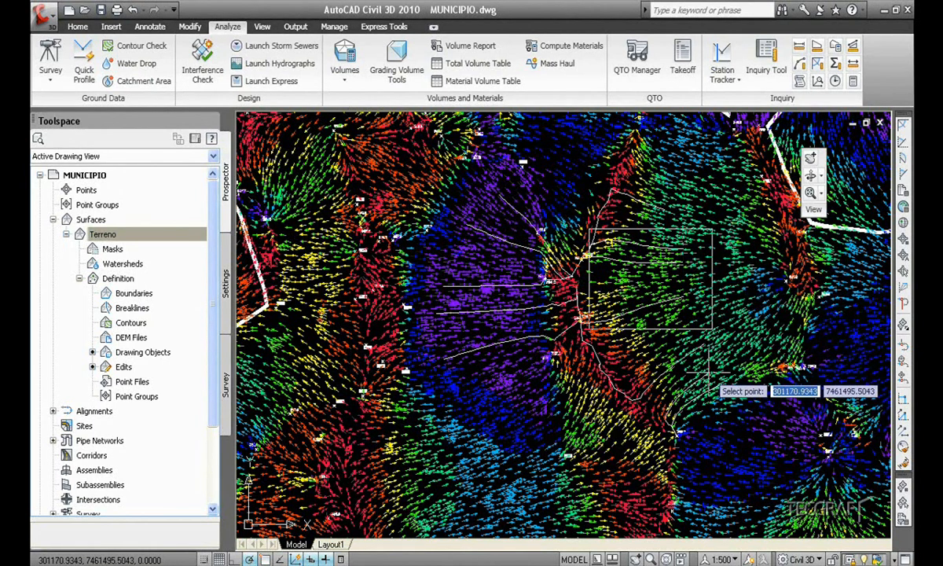
{"action": "scroll", "coordinate": [590, 303], "scroll_direction": "down", "scroll_amount": 5}
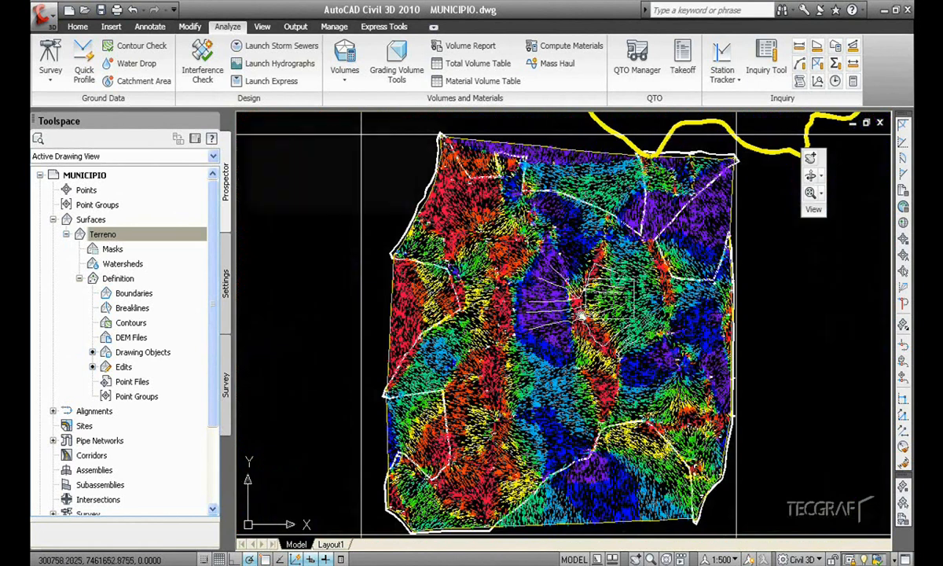
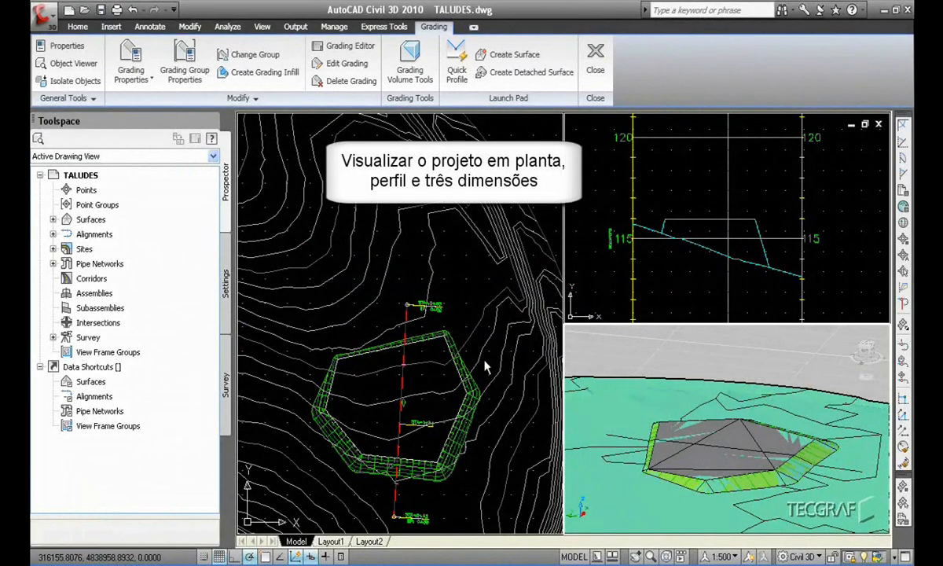
Auto-balance the cut and fill volumes for the entire Grading Group 1 in the TALUDES drawing.
{"action": "left_click", "coordinate": [409, 63]}
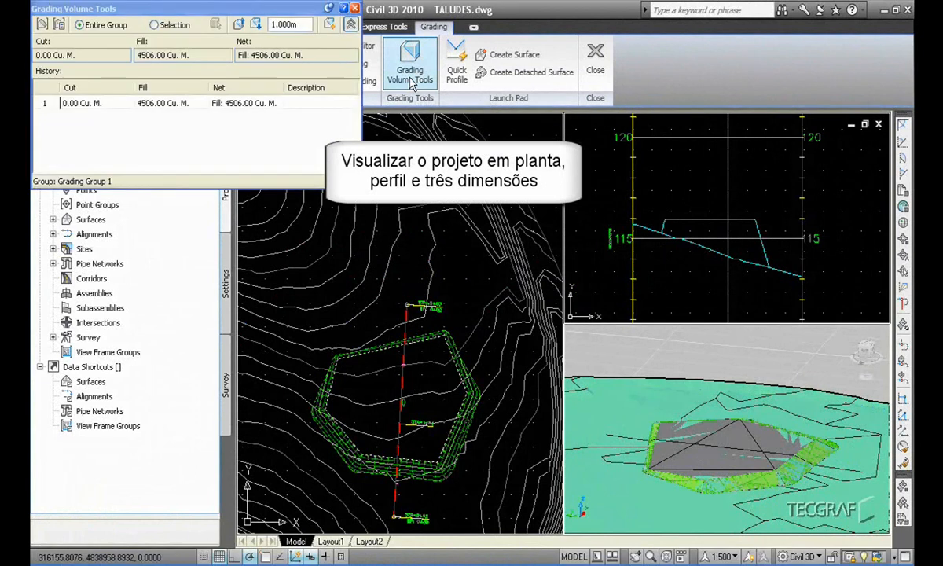
{"action": "left_click", "coordinate": [329, 24]}
{"action": "left_click", "coordinate": [138, 123]}
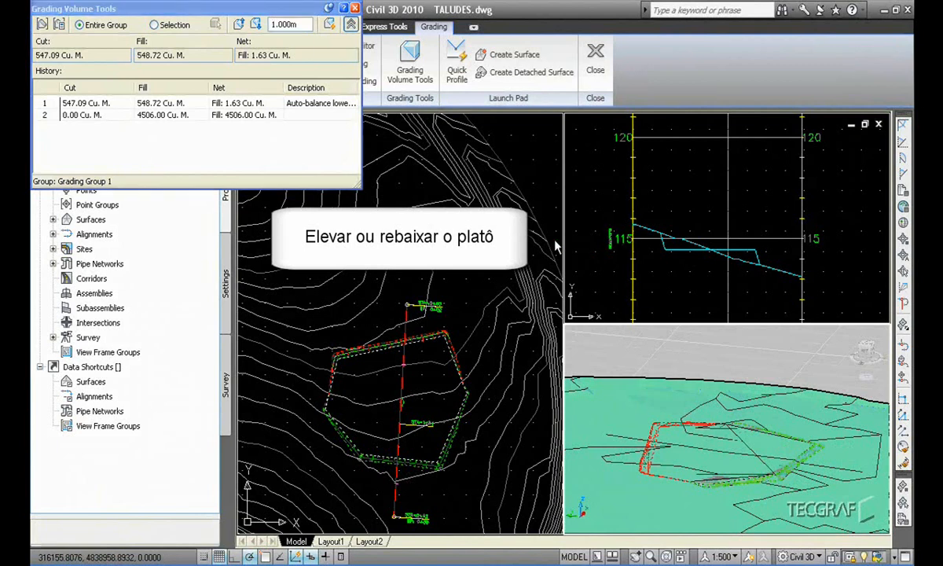
Raise the entire grading group by 1.000 m and close the grading volume tools.
{"action": "left_click", "coordinate": [239, 25]}
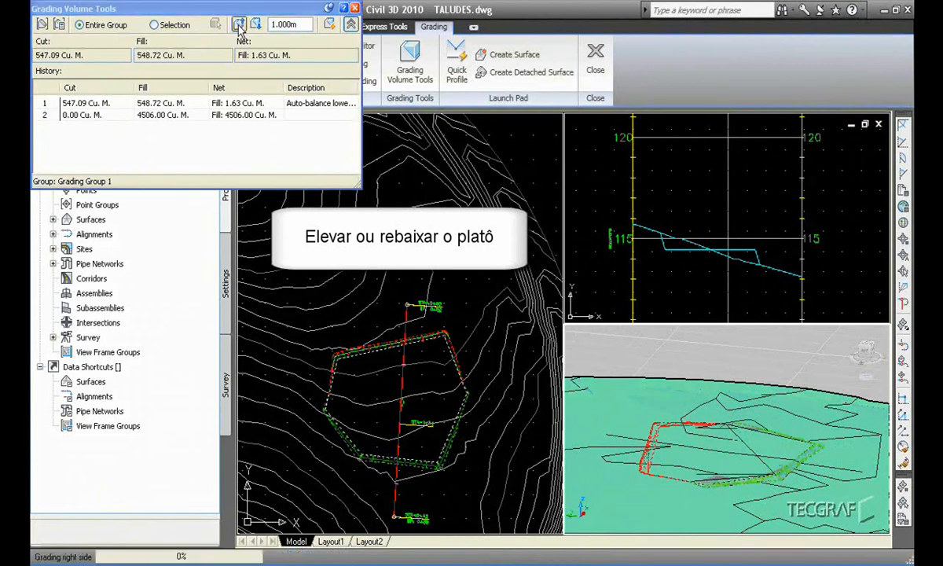
{"action": "left_click_drag", "start_coordinate": [235, 9], "coordinate": [299, 62]}
{"action": "left_click", "coordinate": [421, 61]}
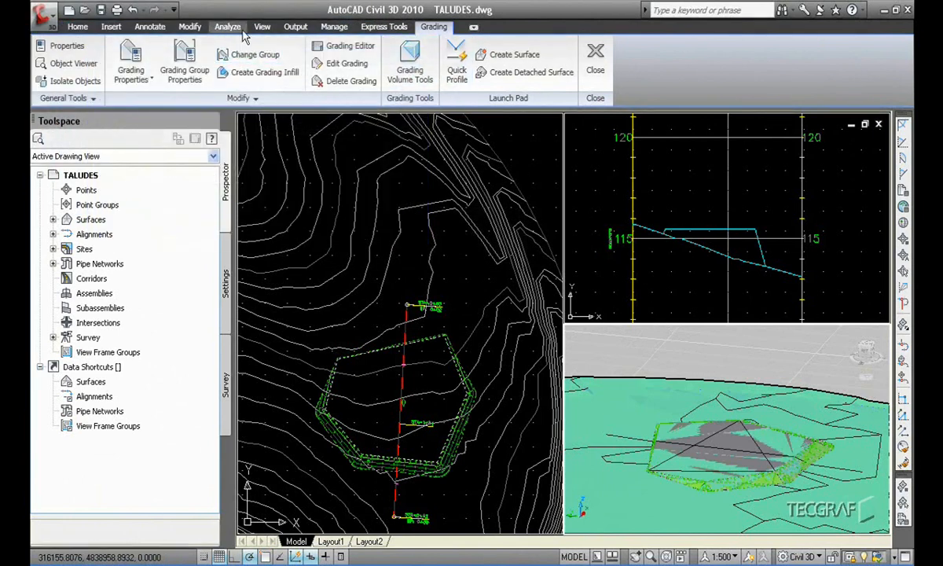
Set the elevation of the platform feature line's northeast corner to 117 m.
{"action": "left_click", "coordinate": [191, 28]}
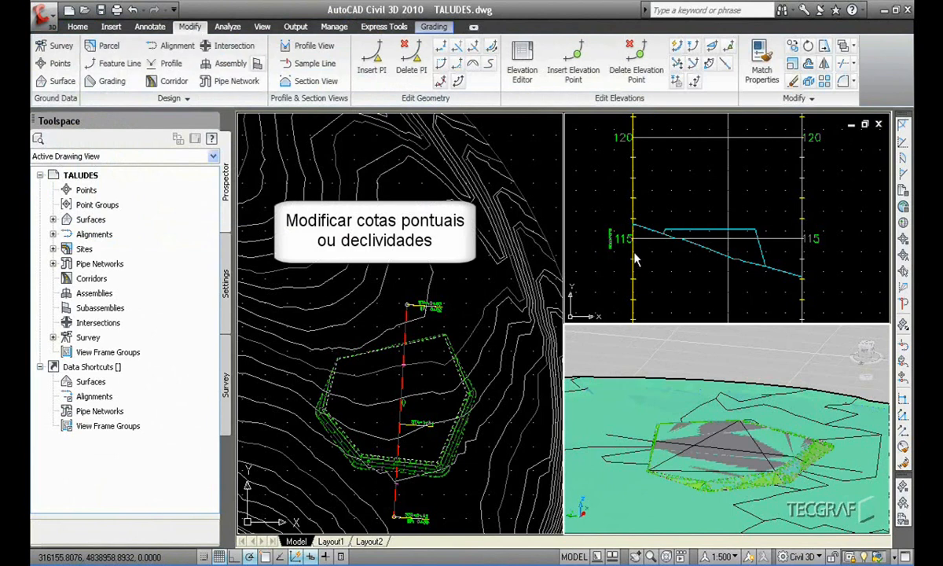
{"action": "left_click", "coordinate": [678, 49]}
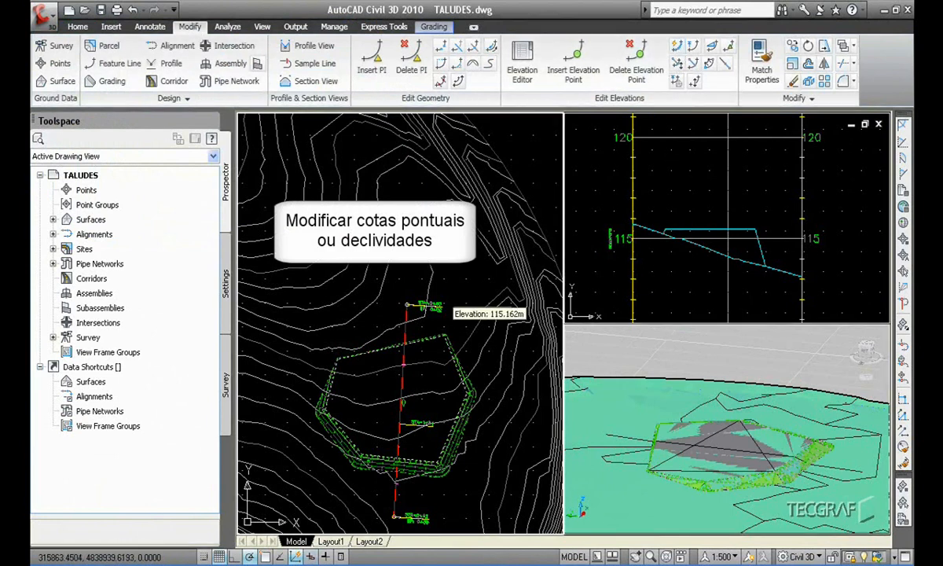
{"action": "left_click", "coordinate": [444, 338]}
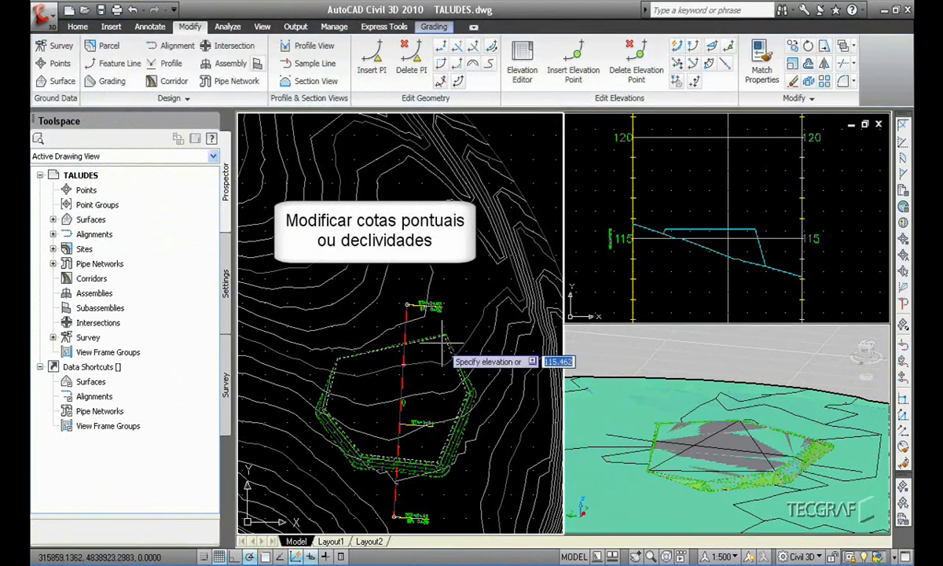
{"action": "type", "text": "117"}
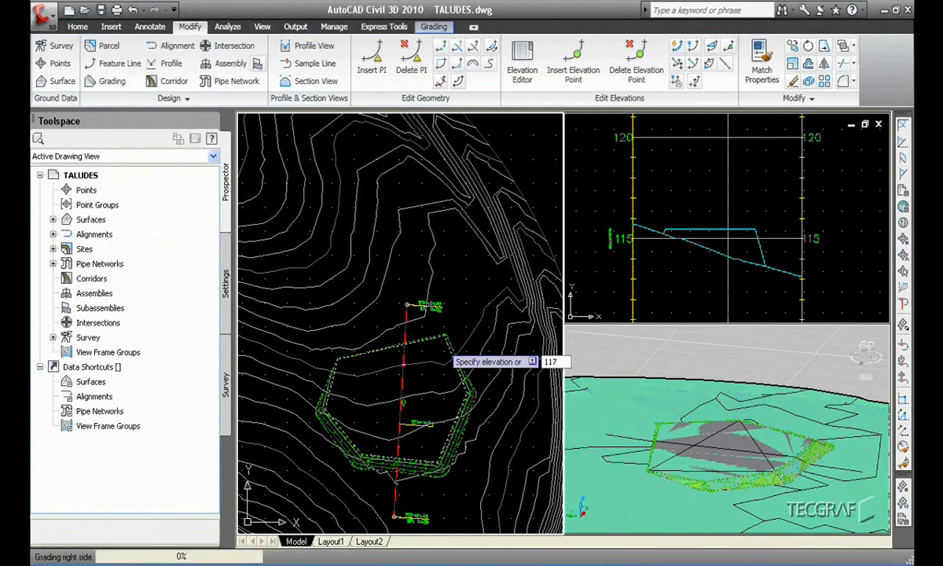
{"action": "key", "text": "Return"}
Set the elevation of the platform's northwest corner to 119 m and accept the grade along its southern edge.
{"action": "left_click", "coordinate": [340, 363]}
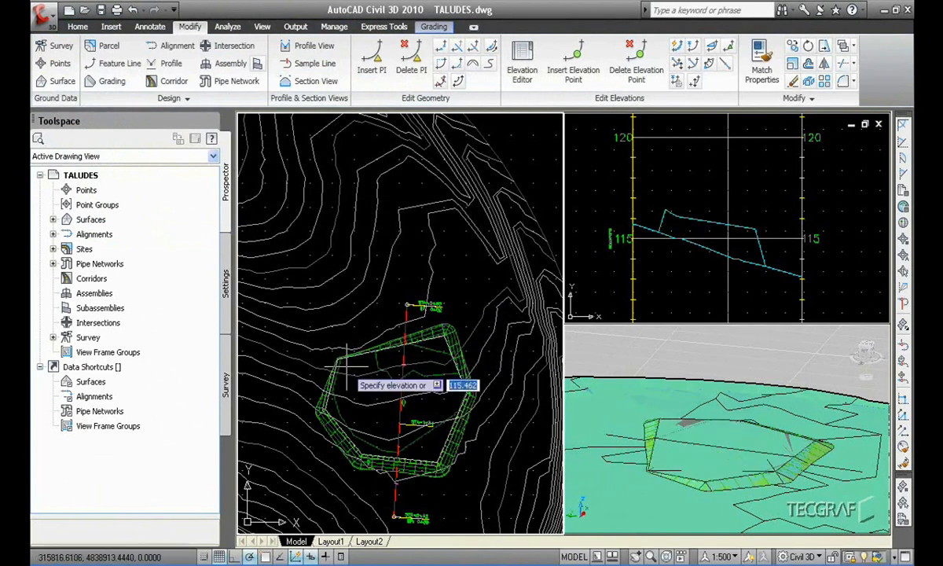
{"action": "type", "text": "119"}
{"action": "key", "text": "Return"}
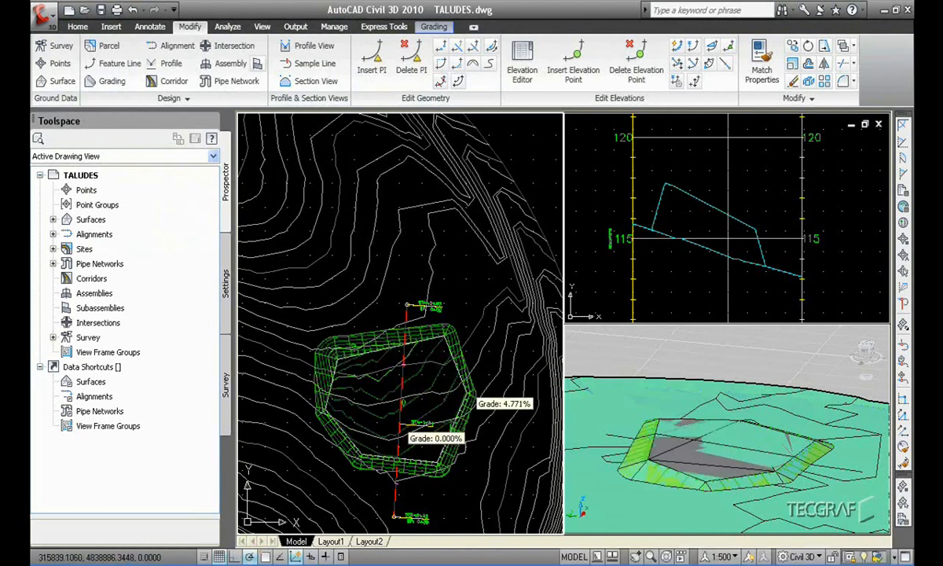
{"action": "left_click", "coordinate": [410, 461]}
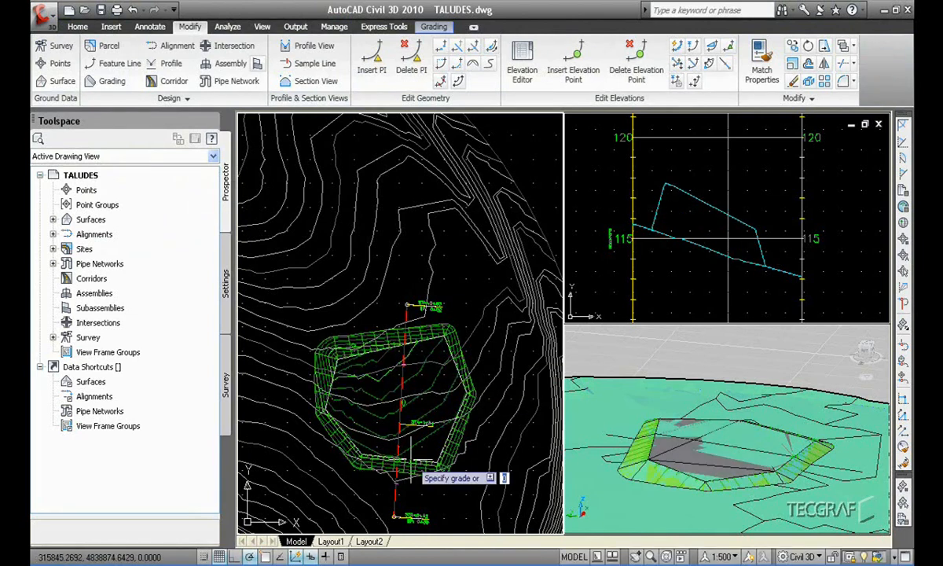
{"action": "key", "text": "Return"}
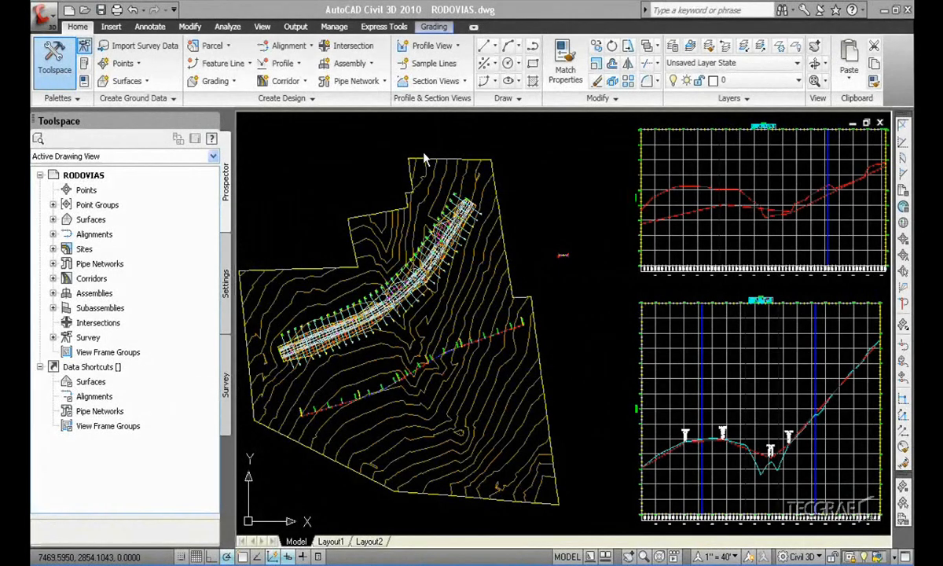
Start a centerline alignment by layout named EIXO SP332, with a 100 km/h starting design speed and criteria-based design enabled.
{"action": "left_click", "coordinate": [311, 46]}
{"action": "left_click", "coordinate": [330, 124]}
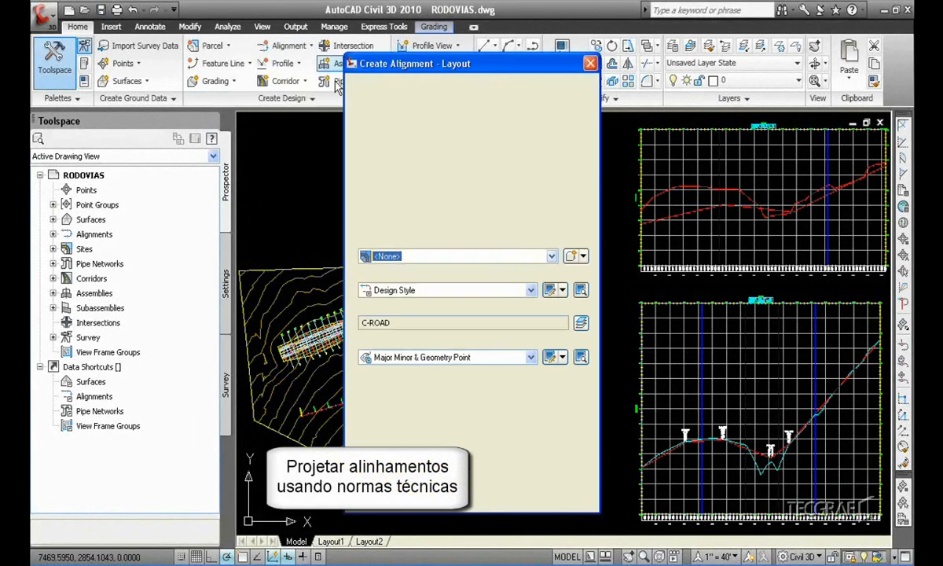
{"action": "left_click_drag", "start_coordinate": [401, 99], "coordinate": [364, 99]}
{"action": "left_click", "coordinate": [410, 221]}
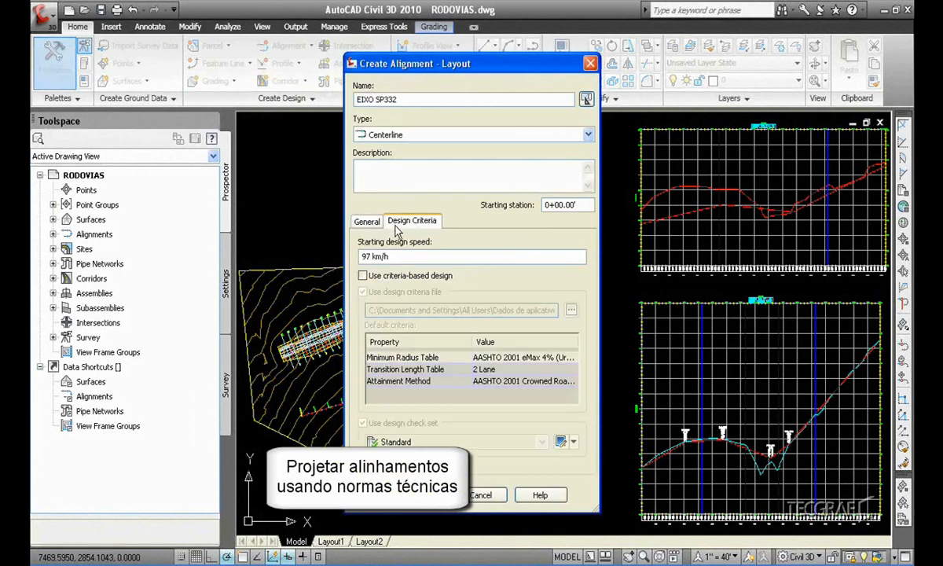
{"action": "type", "text": "100"}
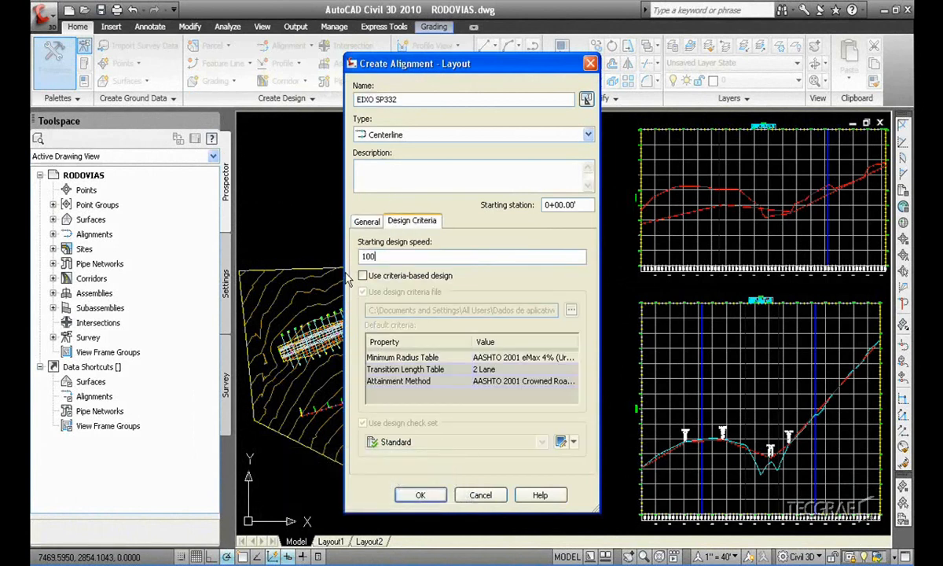
{"action": "left_click", "coordinate": [363, 276]}
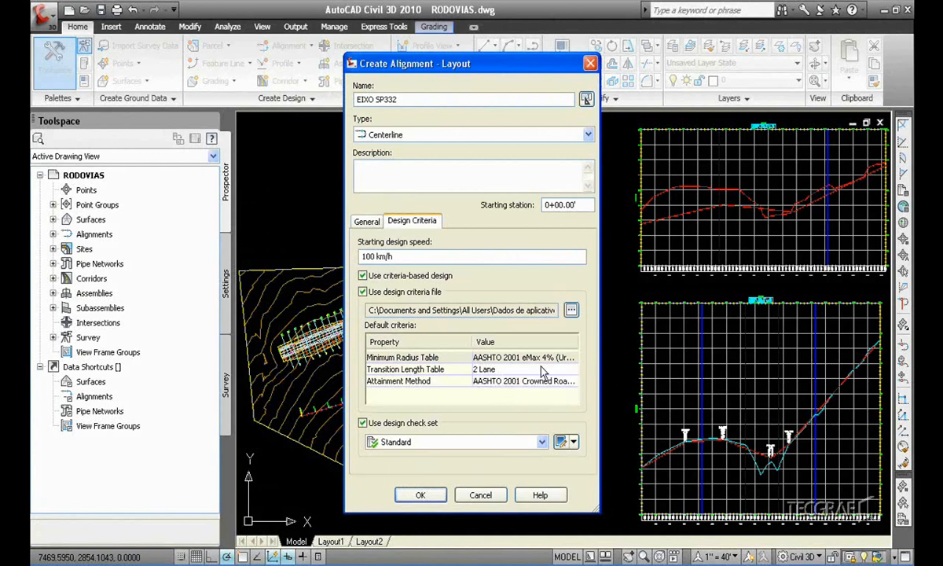
Set the alignment's minimum radius table to AASHTO 2001 eMax 10%, keep the 100 km/h speed and confirm the alignment settings.
{"action": "left_click", "coordinate": [428, 495]}
{"action": "left_click", "coordinate": [485, 326]}
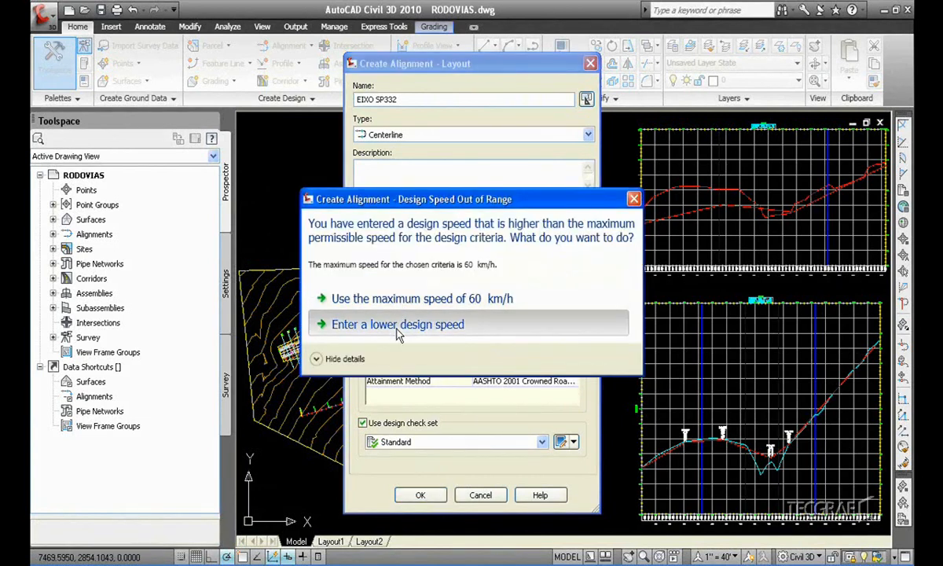
{"action": "left_click", "coordinate": [530, 360]}
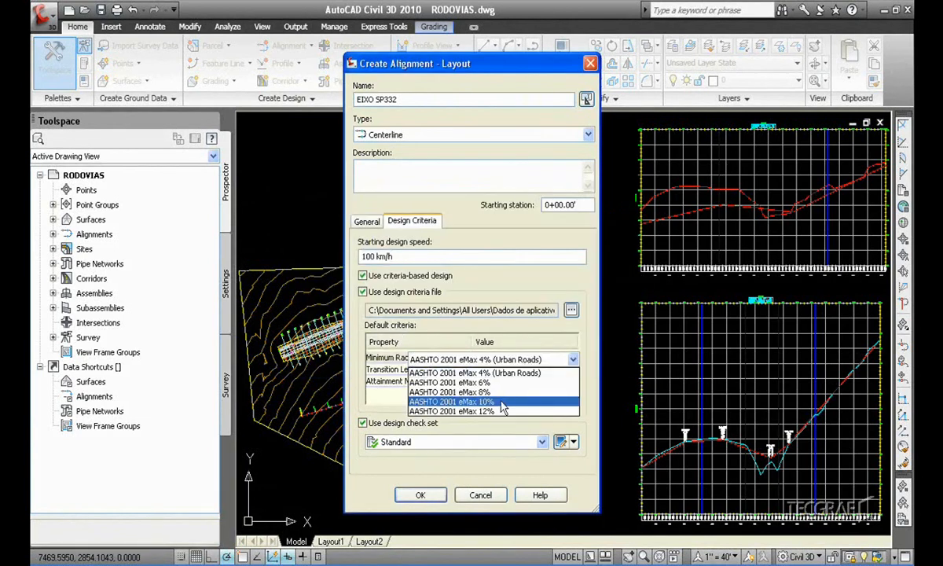
{"action": "left_click", "coordinate": [519, 398]}
{"action": "left_click", "coordinate": [433, 498]}
Lay out EIXO SP332 as two tangents with an automatic curve, running west to east across the southern part of the terrain.
{"action": "left_click", "coordinate": [48, 26]}
{"action": "left_click", "coordinate": [114, 58]}
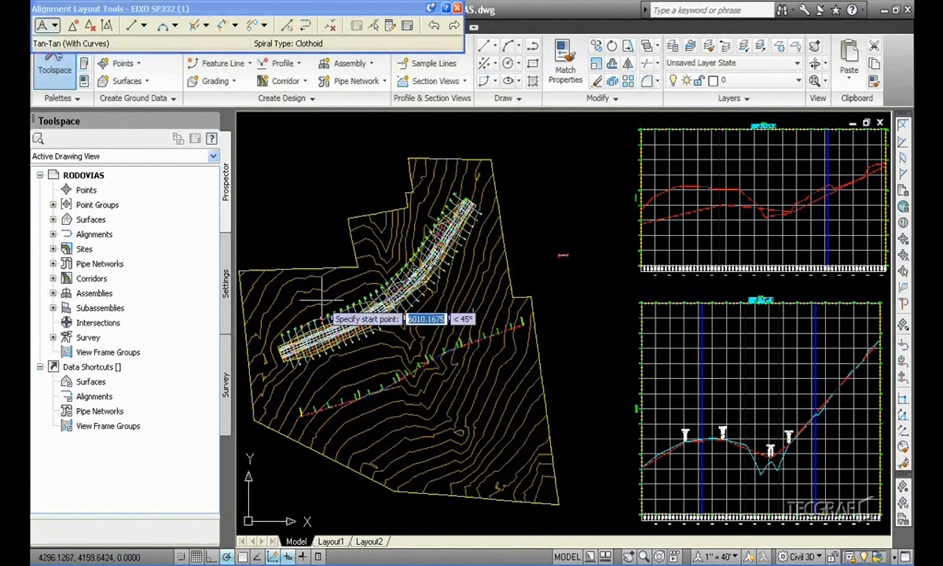
{"action": "left_click", "coordinate": [322, 434]}
{"action": "left_click", "coordinate": [430, 452]}
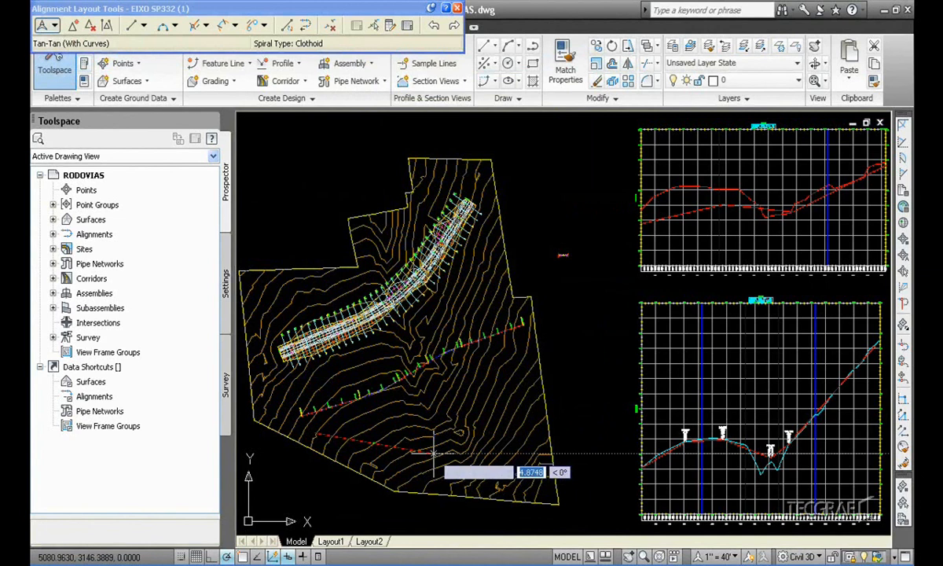
{"action": "left_click", "coordinate": [537, 410]}
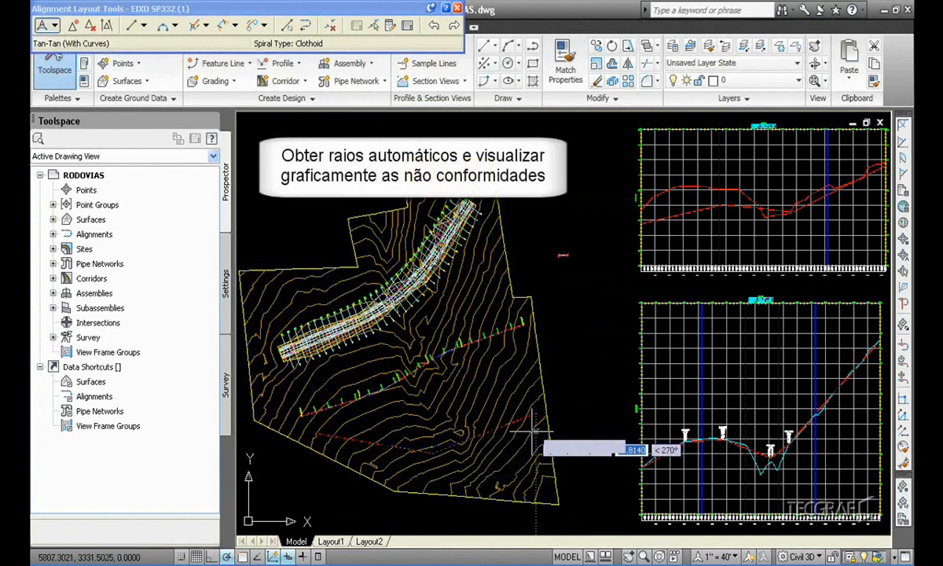
{"action": "key", "text": "Return"}
Tighten the EIXO SP332 curve by moving its midpoint about 20 ft toward the tangent intersection, and inspect its minimum radius check.
{"action": "scroll", "coordinate": [506, 442], "scroll_direction": "up", "scroll_amount": 6}
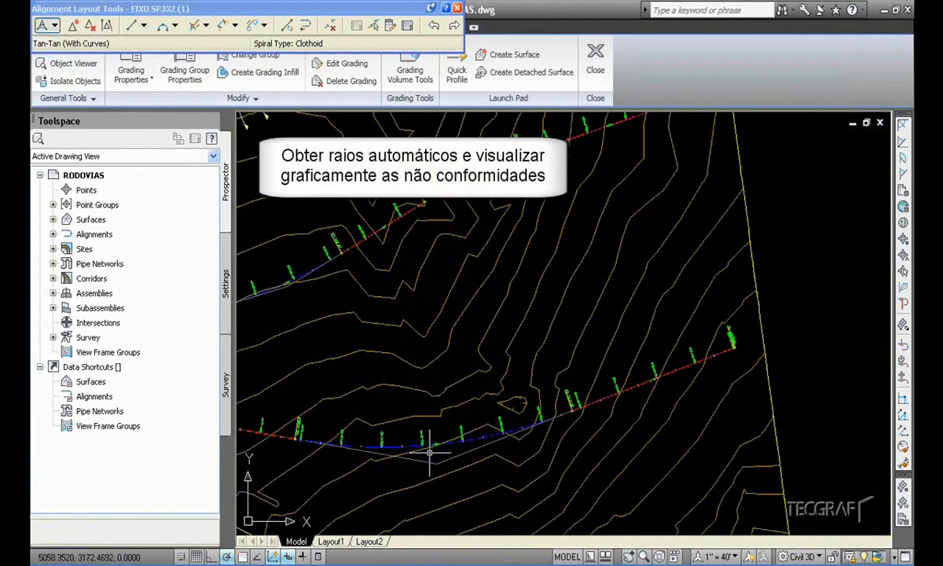
{"action": "scroll", "coordinate": [535, 376], "scroll_direction": "up", "scroll_amount": 2}
{"action": "left_click", "coordinate": [535, 374]}
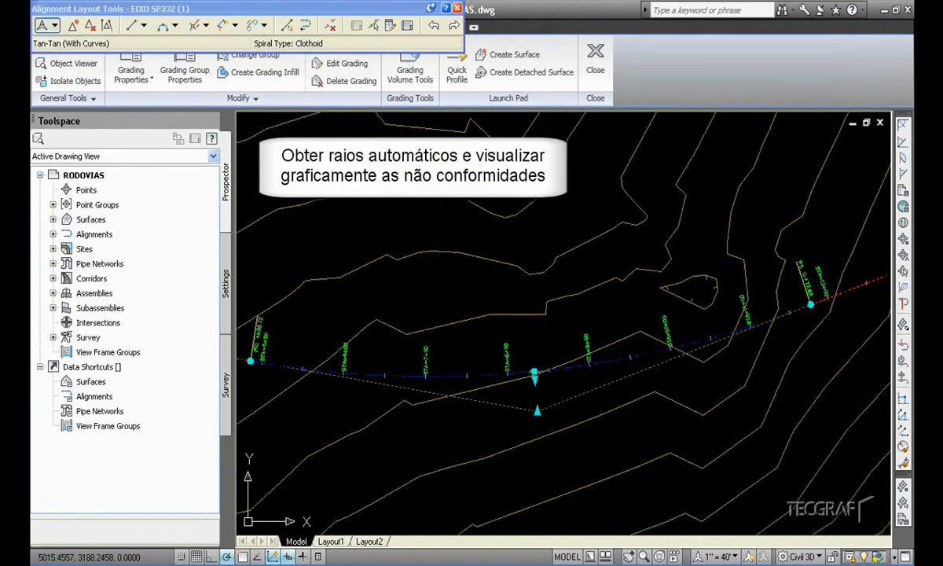
{"action": "left_click", "coordinate": [535, 372]}
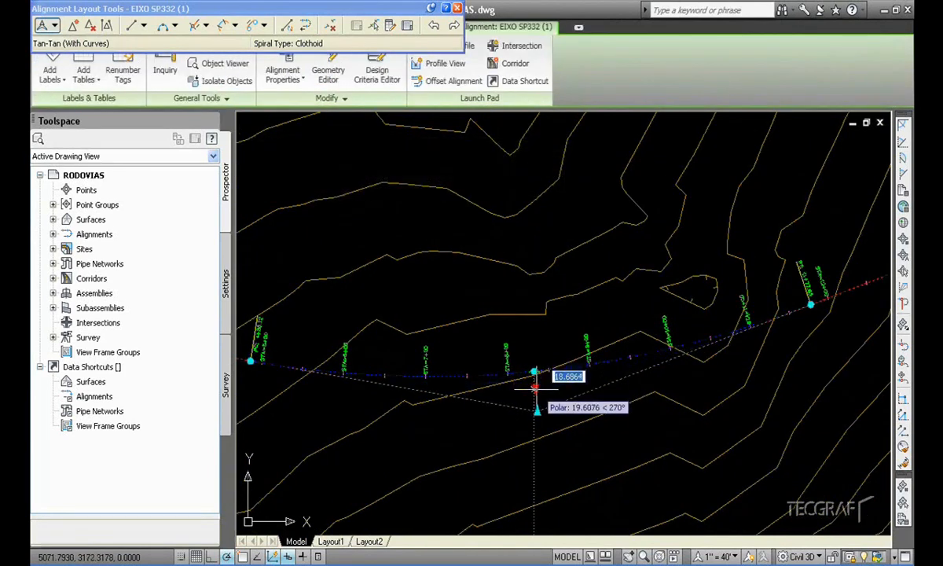
{"action": "left_click", "coordinate": [535, 391]}
{"action": "key", "text": "Escape"}
{"action": "scroll", "coordinate": [543, 402], "scroll_direction": "up", "scroll_amount": 4}
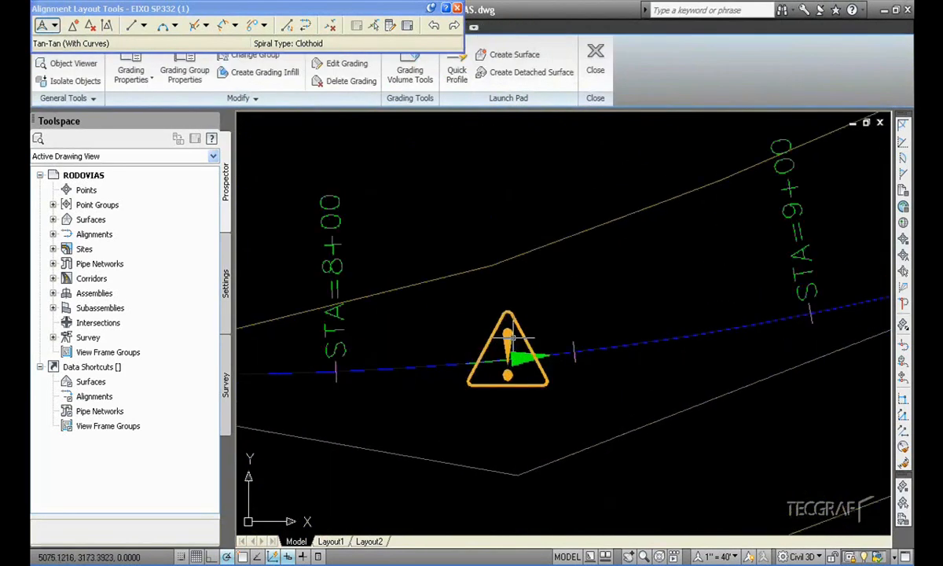
{"action": "mouse_move", "coordinate": [509, 336]}
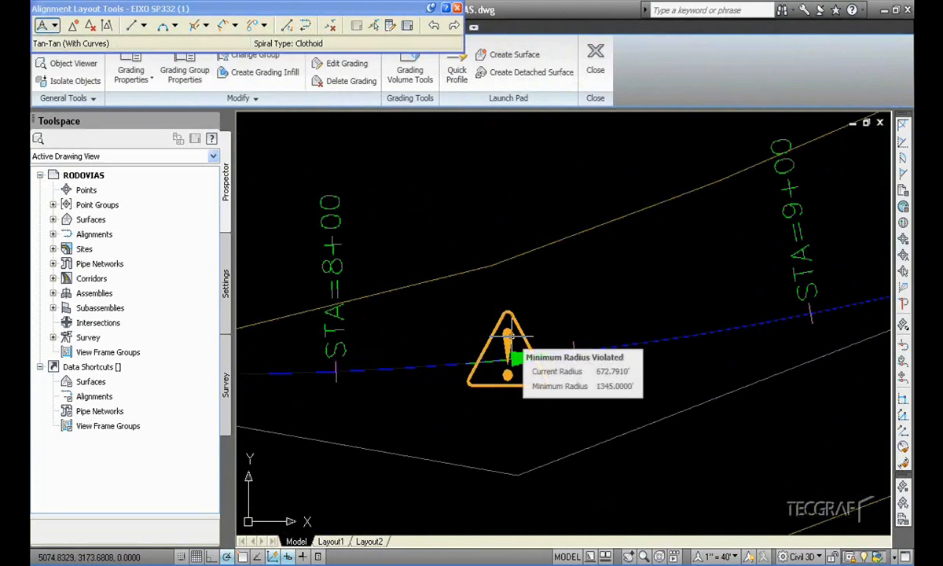
{"action": "scroll", "coordinate": [509, 336], "scroll_direction": "down", "scroll_amount": 6}
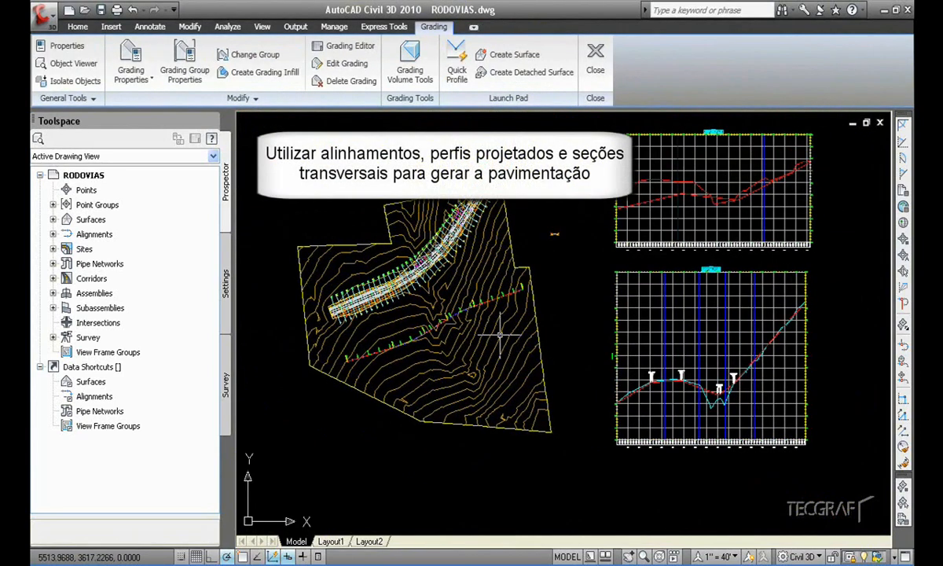
Examine the designed profile against the terrain in the lower profile view, and the road assembly's cross-section.
{"action": "middle_click_drag", "start_coordinate": [637, 404], "coordinate": [476, 381]}
{"action": "scroll", "coordinate": [564, 382], "scroll_direction": "up", "scroll_amount": 6}
{"action": "middle_click_drag", "start_coordinate": [564, 397], "coordinate": [589, 413]}
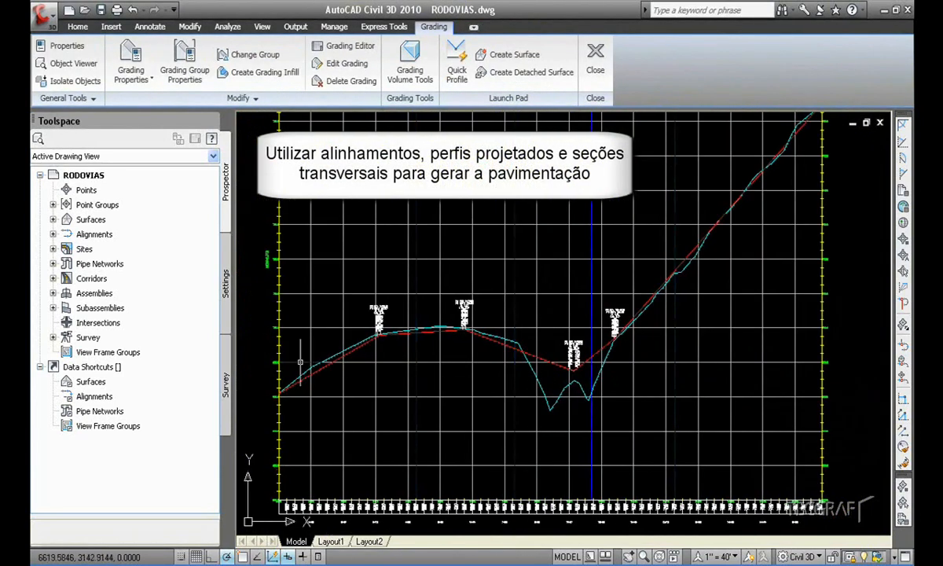
{"action": "scroll", "coordinate": [359, 300], "scroll_direction": "down", "scroll_amount": 6}
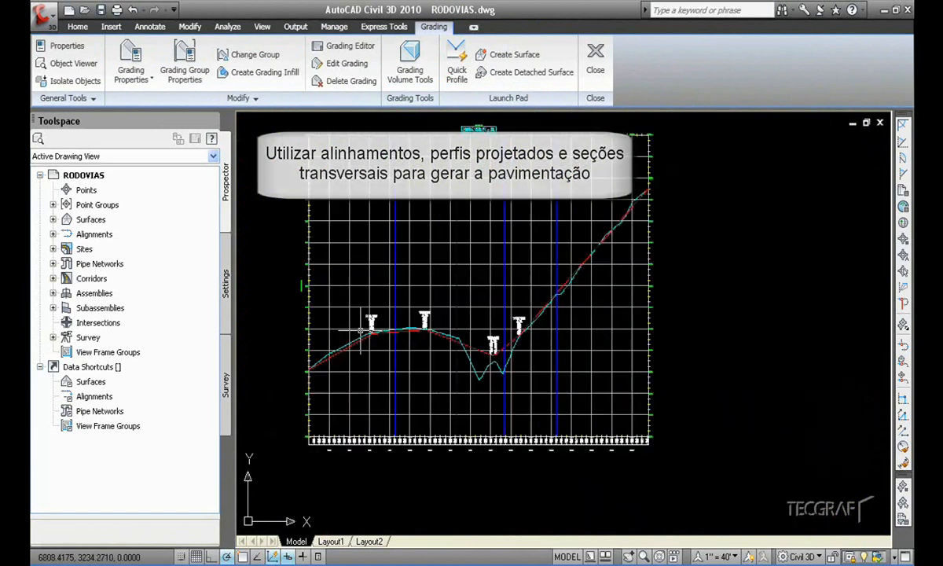
{"action": "middle_click_drag", "start_coordinate": [359, 300], "coordinate": [522, 414]}
{"action": "middle_click_drag", "start_coordinate": [435, 322], "coordinate": [475, 338]}
{"action": "scroll", "coordinate": [475, 321], "scroll_direction": "up", "scroll_amount": 12}
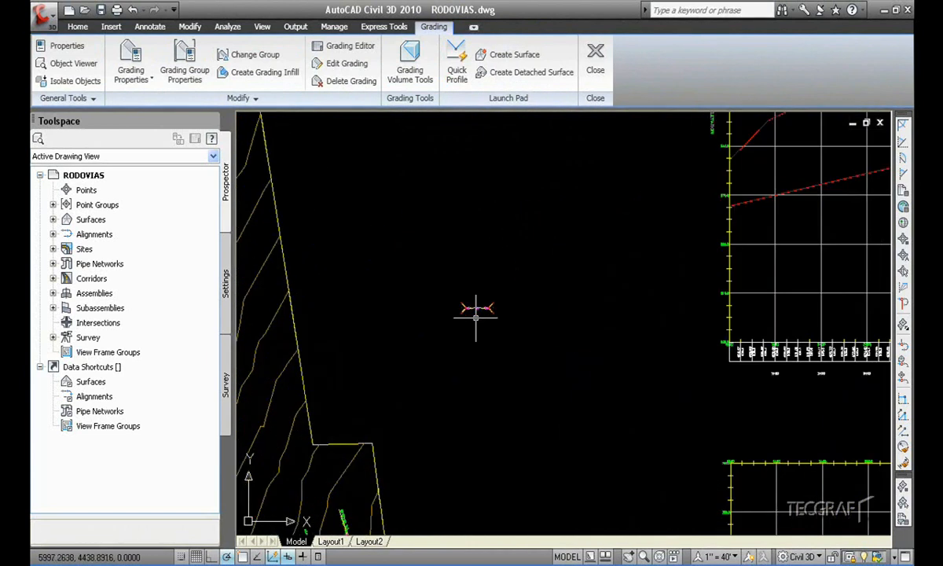
{"action": "scroll", "coordinate": [474, 310], "scroll_direction": "up", "scroll_amount": 7}
{"action": "middle_click_drag", "start_coordinate": [488, 295], "coordinate": [507, 314]}
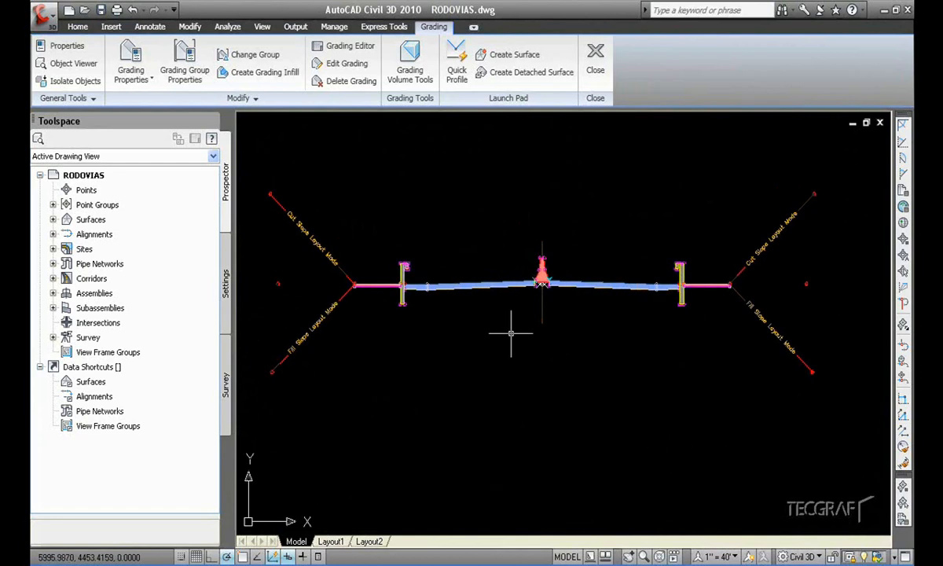
Start a simple corridor named RODOVIA with the Standard corridor style on layer C-ROAD-CORR.
{"action": "scroll", "coordinate": [510, 333], "scroll_direction": "down", "scroll_amount": 12}
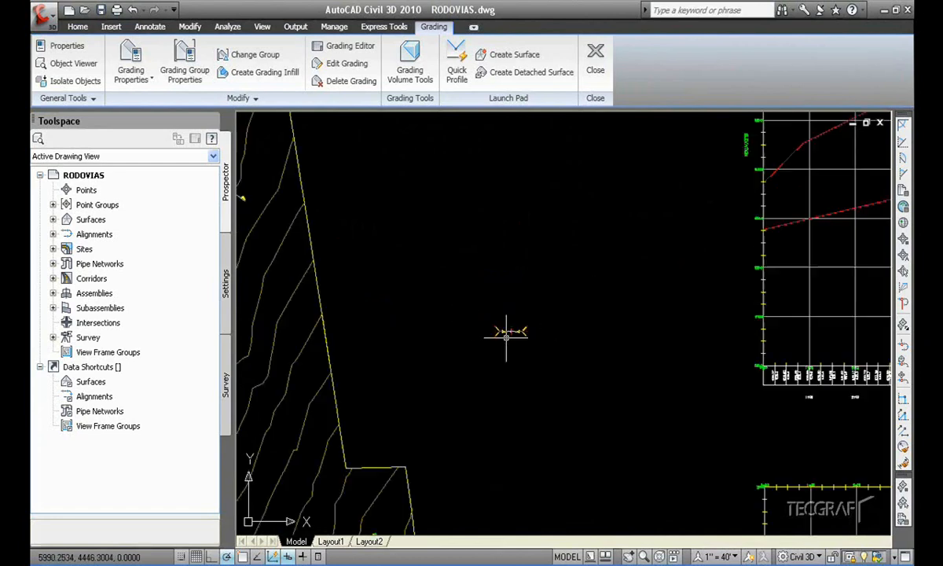
{"action": "scroll", "coordinate": [596, 264], "scroll_direction": "up", "scroll_amount": 3}
{"action": "scroll", "coordinate": [547, 317], "scroll_direction": "up", "scroll_amount": 2}
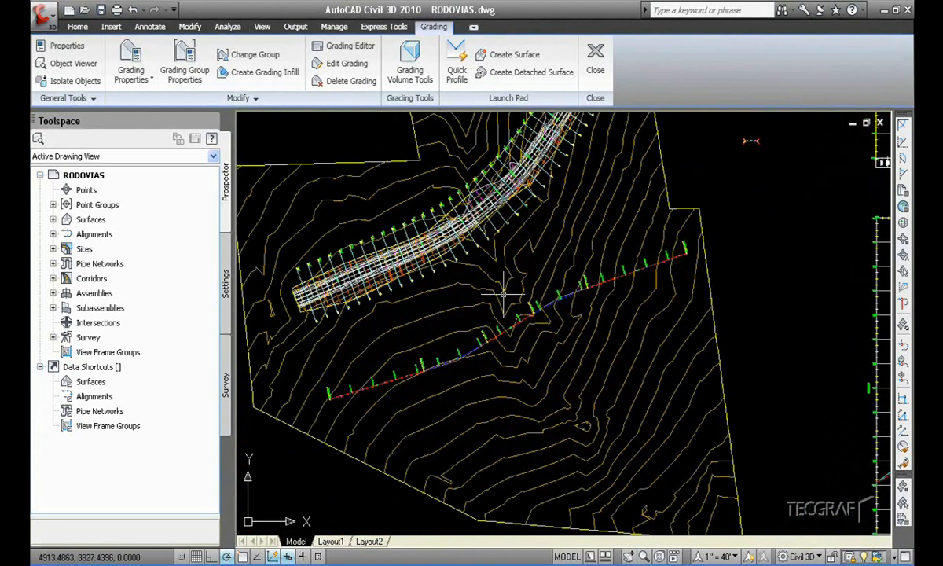
{"action": "left_click", "coordinate": [82, 29]}
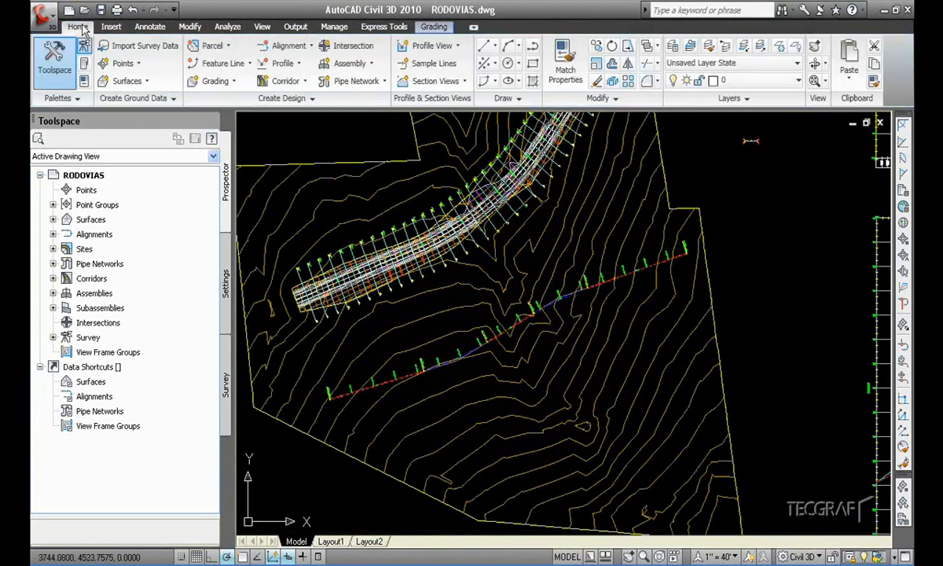
{"action": "left_click", "coordinate": [285, 81]}
{"action": "left_click", "coordinate": [306, 110]}
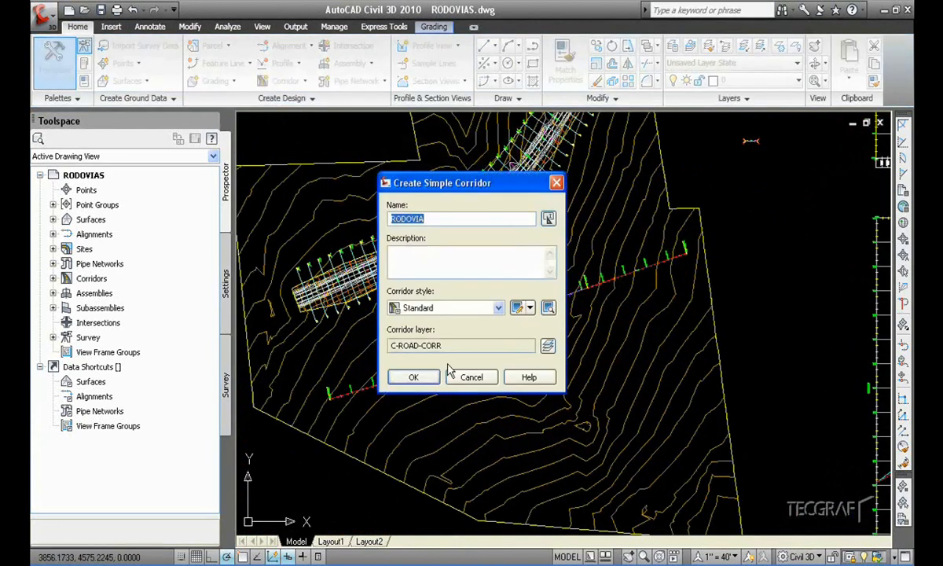
{"action": "left_click", "coordinate": [412, 377]}
Use the alignment south of the existing road and its profile for the corridor, and call up the list of assemblies.
{"action": "left_click", "coordinate": [397, 379]}
{"action": "scroll", "coordinate": [514, 358], "scroll_direction": "down", "scroll_amount": 3}
{"action": "middle_click_drag", "start_coordinate": [859, 459], "coordinate": [713, 437]}
{"action": "scroll", "coordinate": [675, 393], "scroll_direction": "up", "scroll_amount": 7}
{"action": "scroll", "coordinate": [654, 376], "scroll_direction": "down", "scroll_amount": 6}
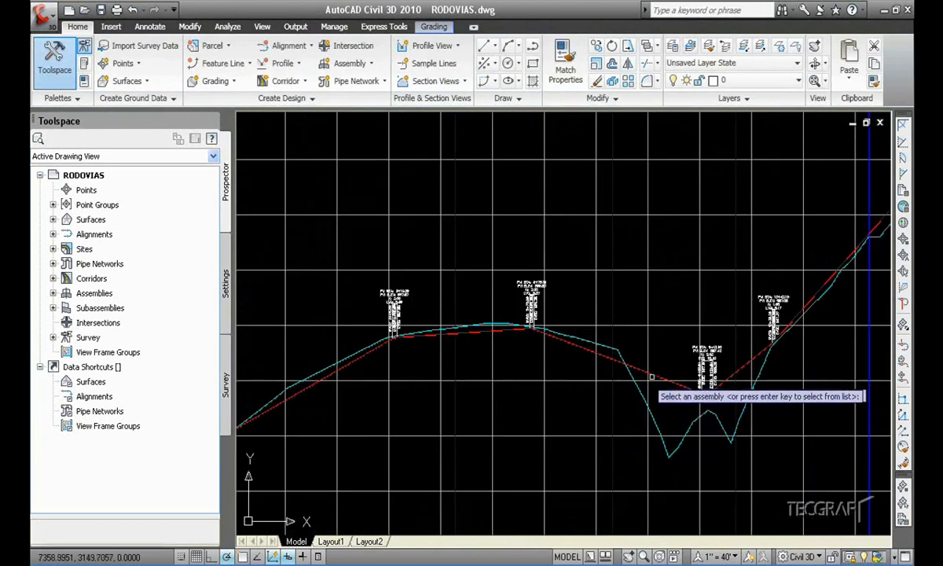
{"action": "scroll", "coordinate": [476, 312], "scroll_direction": "up", "scroll_amount": 6}
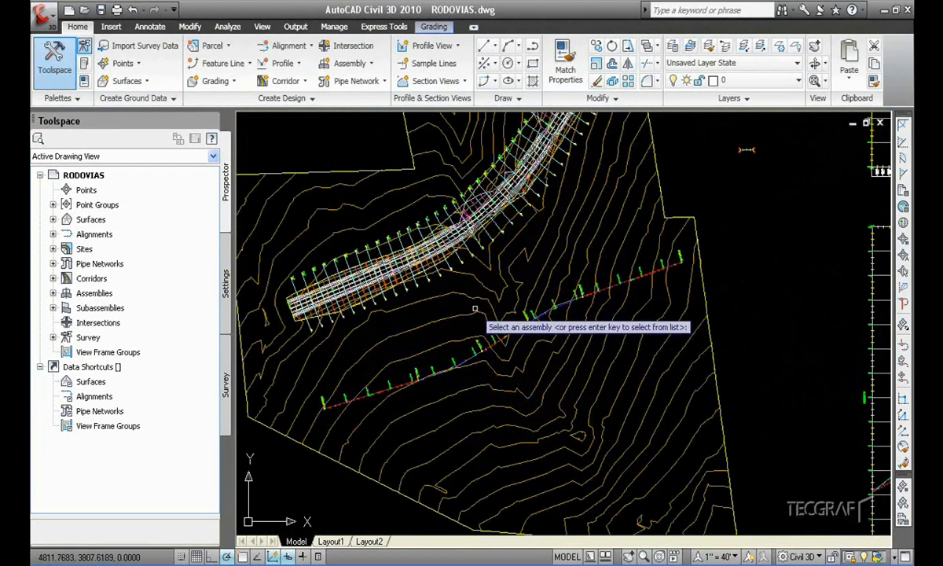
{"action": "key", "text": "Return"}
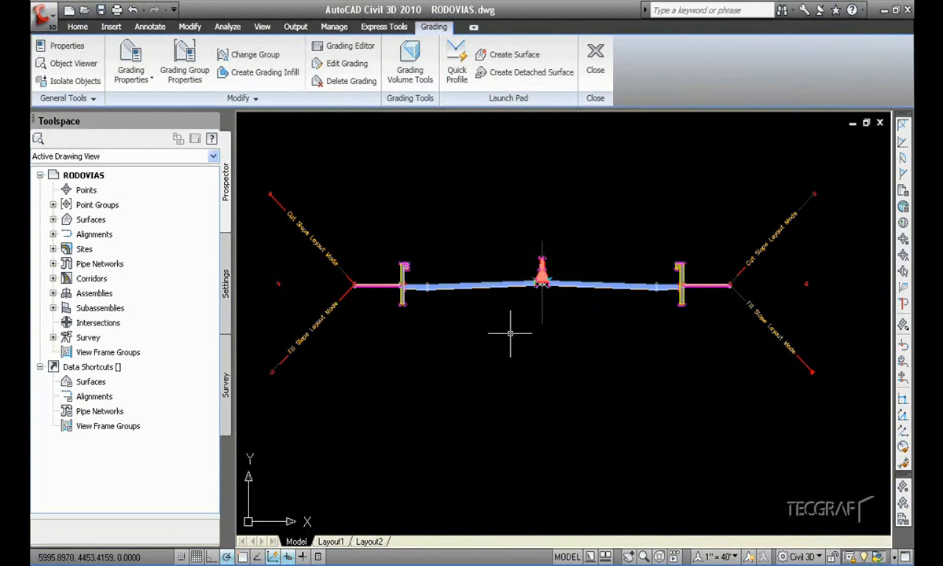
Start a simple corridor with the default settings and use the alignment south of the existing road as its baseline.
{"action": "scroll", "coordinate": [509, 333], "scroll_direction": "down", "scroll_amount": 15}
{"action": "mouse_move", "coordinate": [495, 343]}
{"action": "middle_mouse_down"}
{"action": "mouse_move", "coordinate": [549, 313]}
{"action": "mouse_move", "coordinate": [589, 275]}
{"action": "middle_mouse_up"}
{"action": "middle_click_drag", "start_coordinate": [508, 348], "coordinate": [539, 327]}
{"action": "scroll", "coordinate": [536, 328], "scroll_direction": "up", "scroll_amount": 2}
{"action": "left_click", "coordinate": [77, 26]}
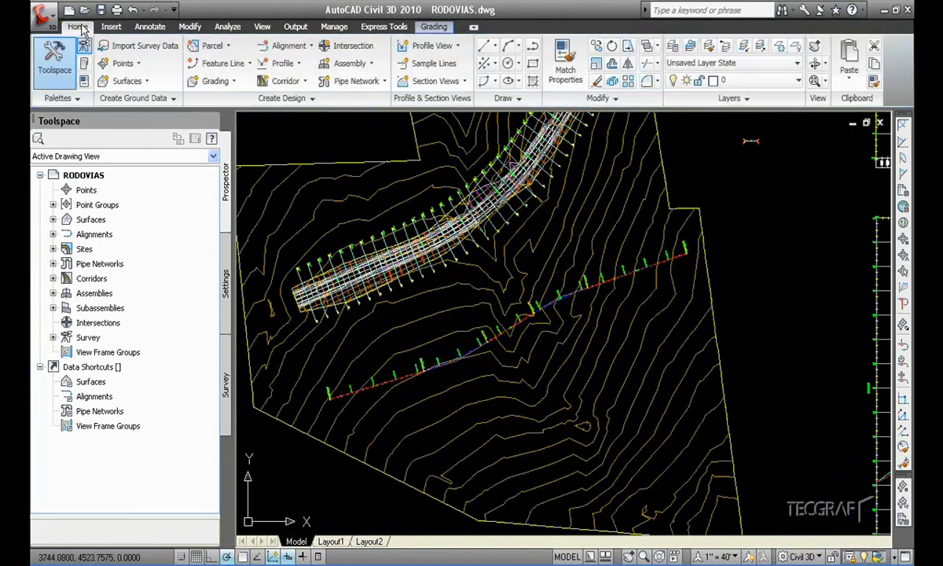
{"action": "left_click", "coordinate": [287, 81]}
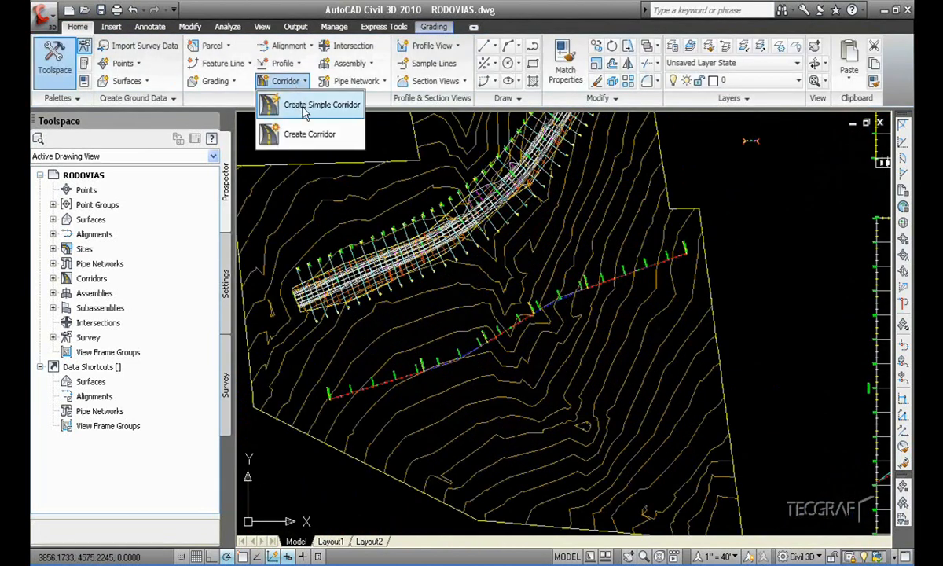
{"action": "left_click", "coordinate": [304, 114]}
{"action": "left_click", "coordinate": [414, 378]}
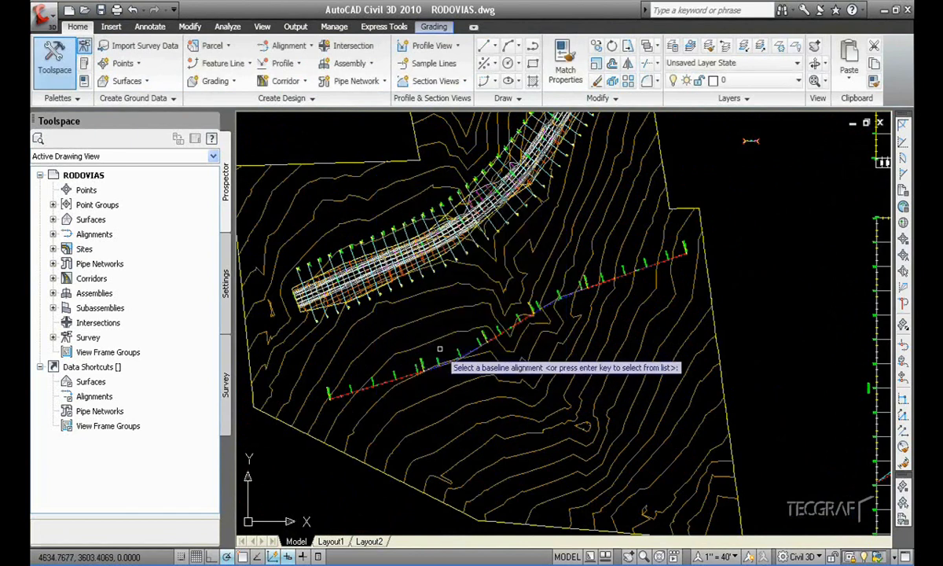
{"action": "left_click", "coordinate": [388, 380]}
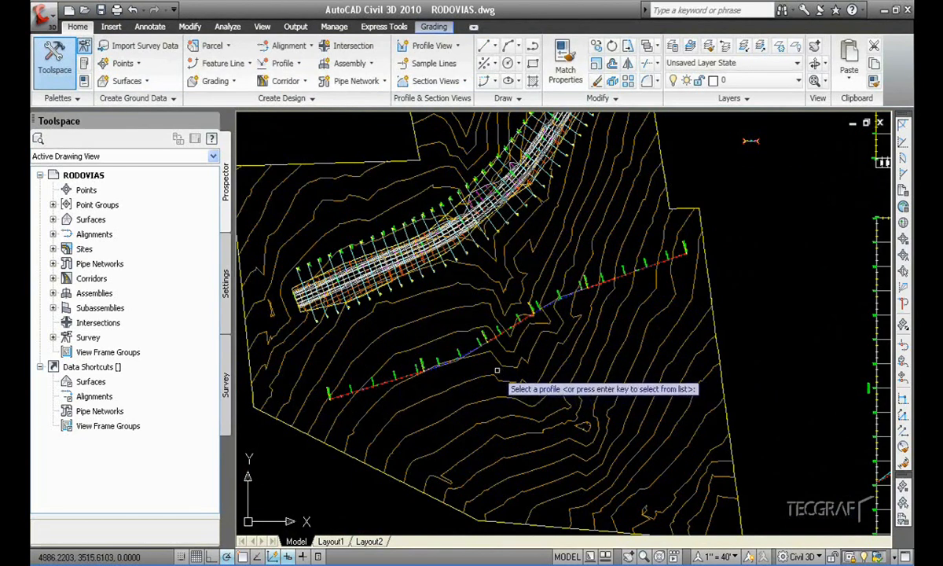
Assign the designed profile from the lower profile view and the SECAO assembly to the corridor.
{"action": "scroll", "coordinate": [471, 345], "scroll_direction": "down", "scroll_amount": 3}
{"action": "scroll", "coordinate": [667, 389], "scroll_direction": "up", "scroll_amount": 5}
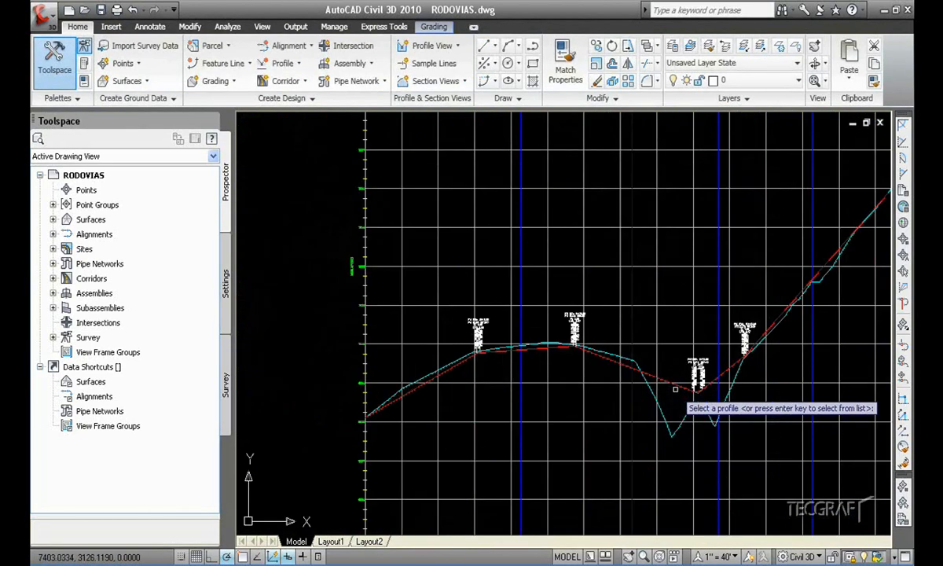
{"action": "left_click", "coordinate": [655, 373]}
{"action": "scroll", "coordinate": [590, 362], "scroll_direction": "down", "scroll_amount": 7}
{"action": "middle_click_drag", "start_coordinate": [476, 334], "coordinate": [644, 371]}
{"action": "scroll", "coordinate": [474, 308], "scroll_direction": "up", "scroll_amount": 4}
{"action": "scroll", "coordinate": [484, 326], "scroll_direction": "up", "scroll_amount": 2}
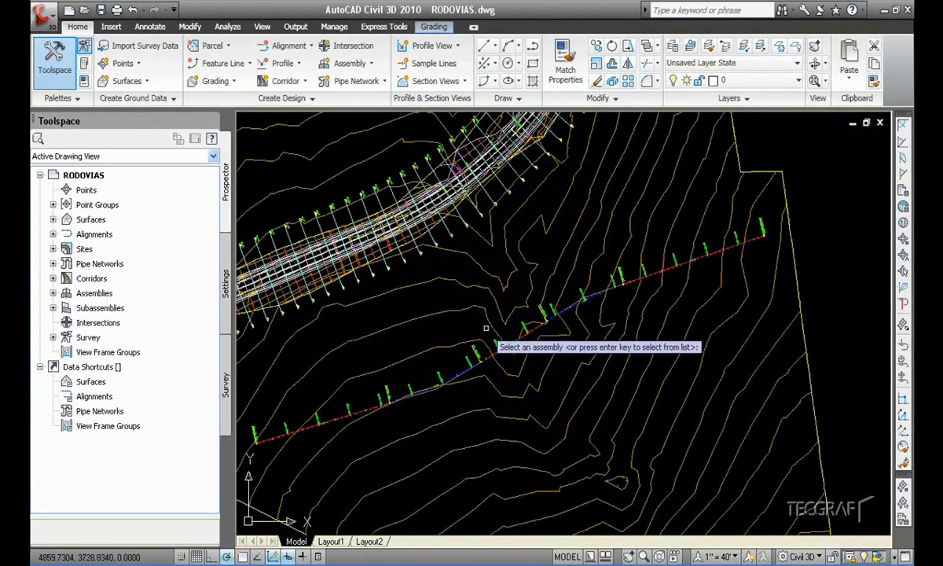
{"action": "key", "text": "Return"}
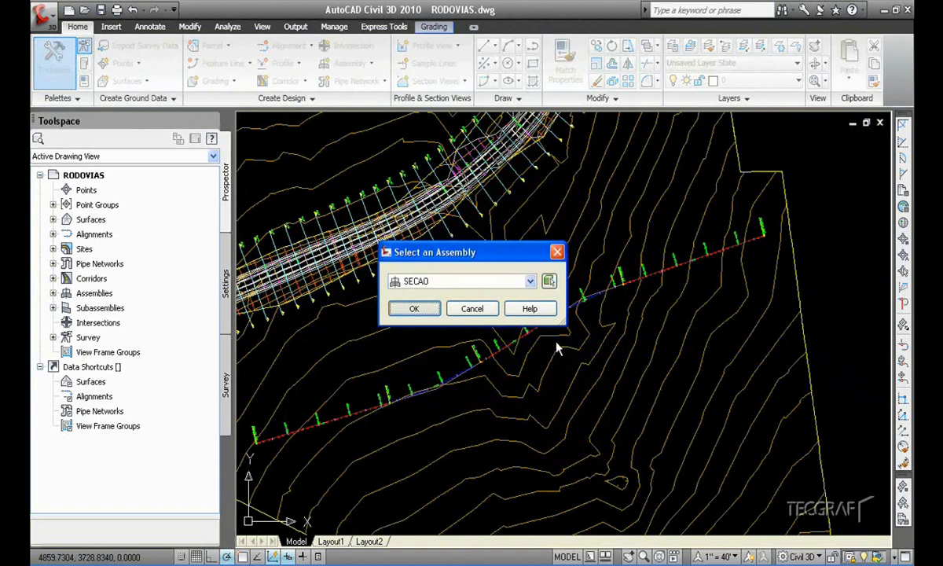
{"action": "key", "text": "Return"}
Set EG as the target for all surfaces, build the corridor and dismiss the event list.
{"action": "left_click", "coordinate": [436, 213]}
{"action": "left_click", "coordinate": [351, 241]}
{"action": "left_click", "coordinate": [472, 375]}
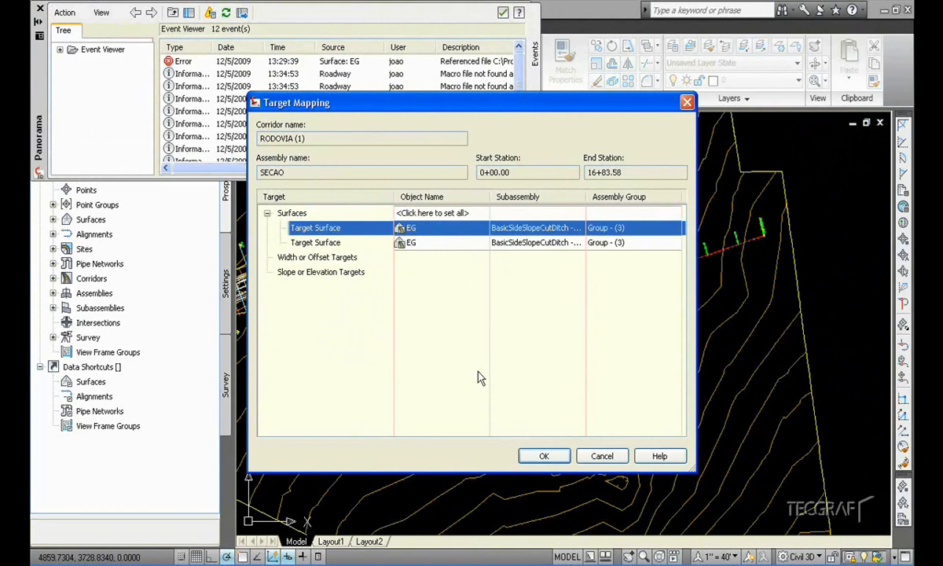
{"action": "left_click", "coordinate": [550, 462]}
{"action": "left_click", "coordinate": [502, 13]}
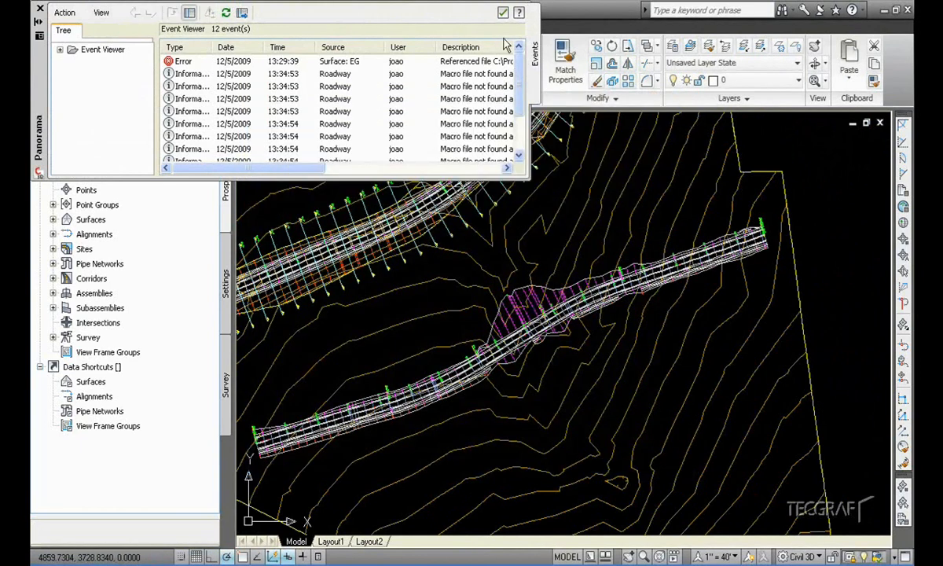
Start creating multiple section views in the Road Section style, keeping the defaults up to the section view tables settings.
{"action": "middle_click_drag", "start_coordinate": [355, 420], "coordinate": [403, 412]}
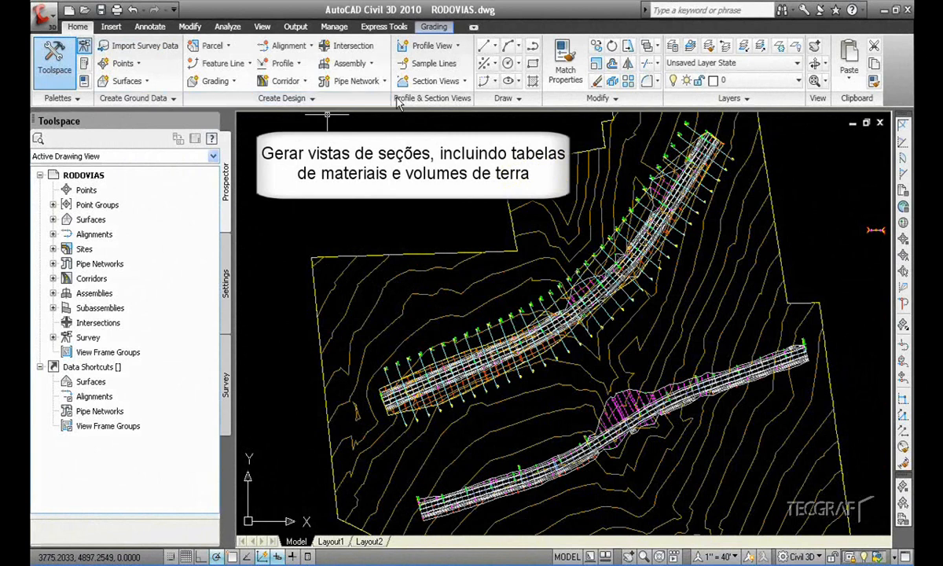
{"action": "left_click", "coordinate": [434, 81]}
{"action": "left_click", "coordinate": [467, 103]}
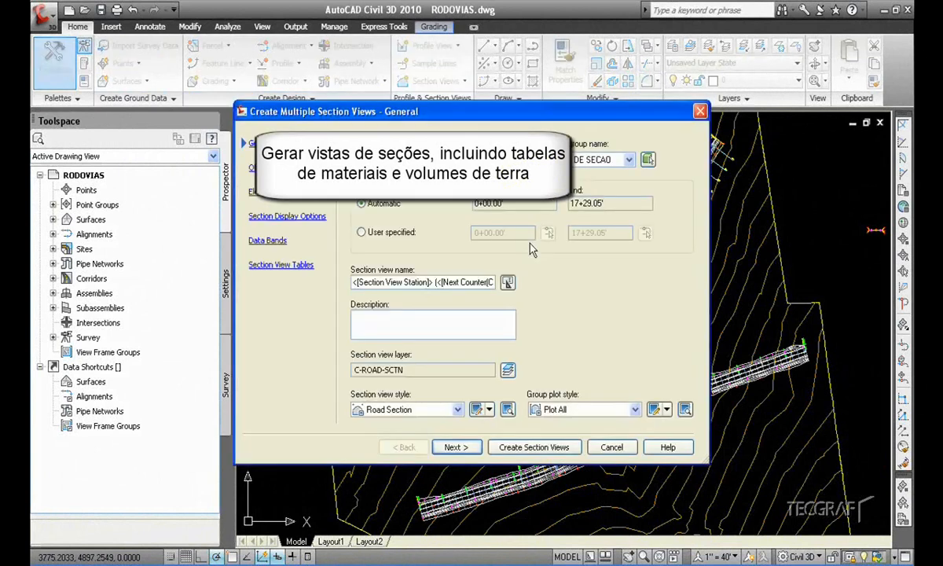
{"action": "left_click", "coordinate": [456, 446]}
{"action": "left_click", "coordinate": [455, 447]}
{"action": "left_click", "coordinate": [455, 446]}
{"action": "left_click", "coordinate": [456, 446]}
{"action": "left_click", "coordinate": [456, 446]}
Add a Total Volume table and a Material table covering PAVIMENTAÇÃO - CAMADA 1, BARREIRAS and CALÇADAS, both in the Standard style.
{"action": "left_click", "coordinate": [374, 189]}
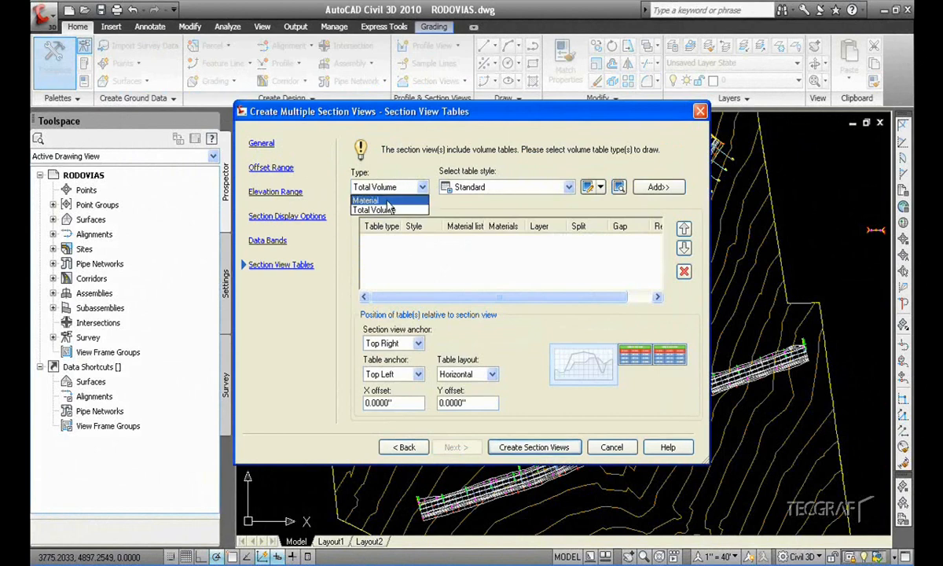
{"action": "left_click", "coordinate": [367, 206]}
{"action": "left_click", "coordinate": [644, 187]}
{"action": "left_click", "coordinate": [422, 187]}
{"action": "left_click", "coordinate": [370, 196]}
{"action": "left_click", "coordinate": [652, 187]}
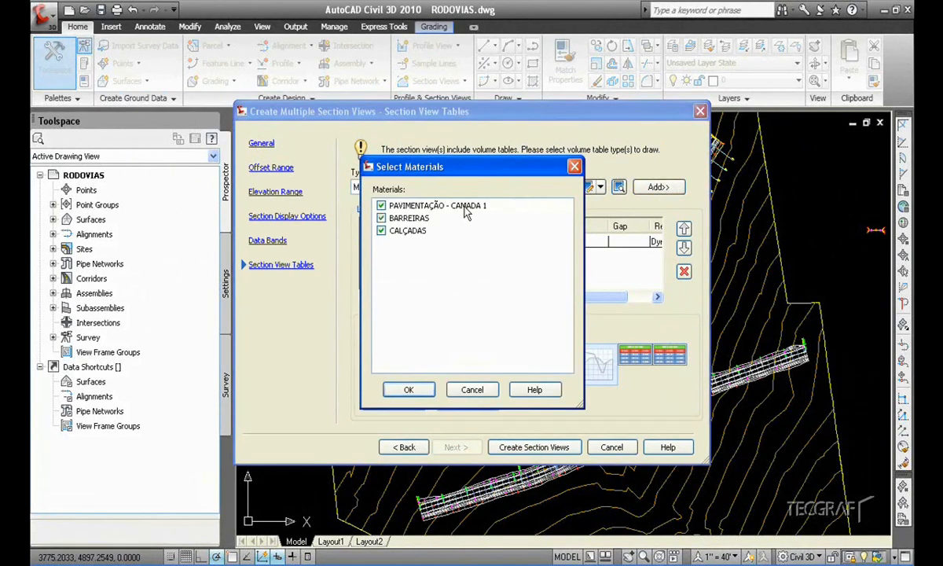
{"action": "left_click", "coordinate": [409, 391]}
Anchor the tables to the bottom left of each section view and place the section views in the empty area west of the terrain.
{"action": "left_click", "coordinate": [408, 343]}
{"action": "left_click", "coordinate": [388, 414]}
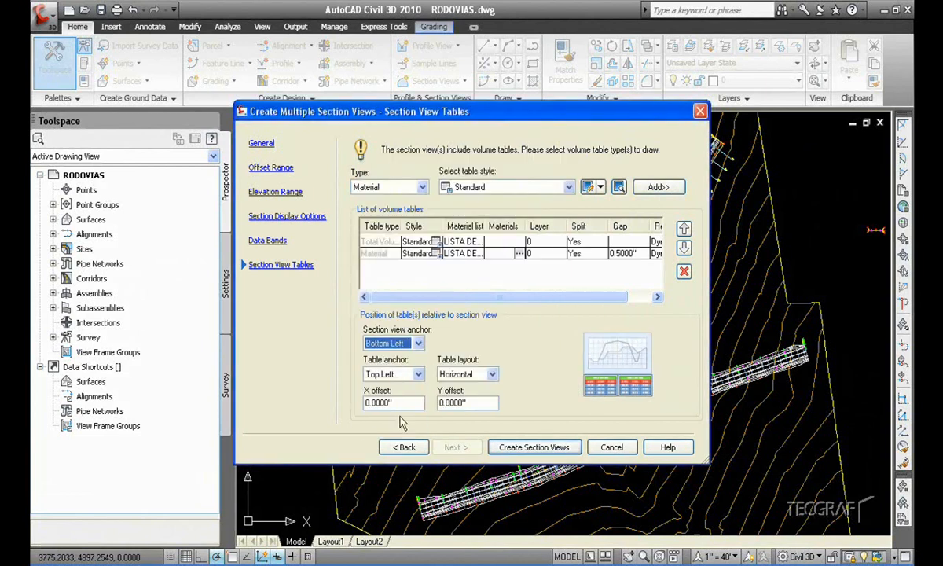
{"action": "left_click", "coordinate": [534, 446]}
{"action": "scroll", "coordinate": [550, 397], "scroll_direction": "down", "scroll_amount": 5}
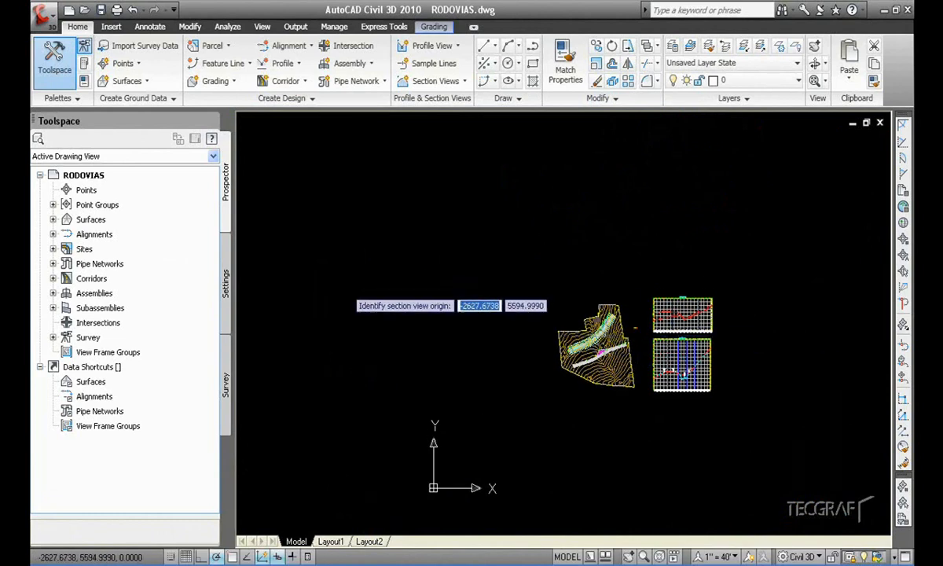
{"action": "left_click", "coordinate": [340, 288]}
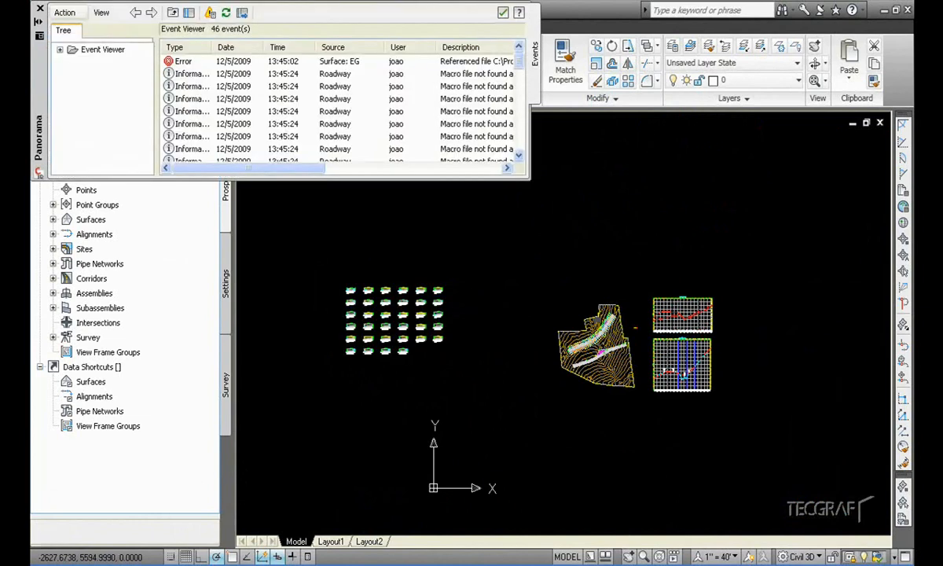
Examine the grid of section views and the cross-section at station 5+00.00.
{"action": "scroll", "coordinate": [389, 360], "scroll_direction": "up", "scroll_amount": 10}
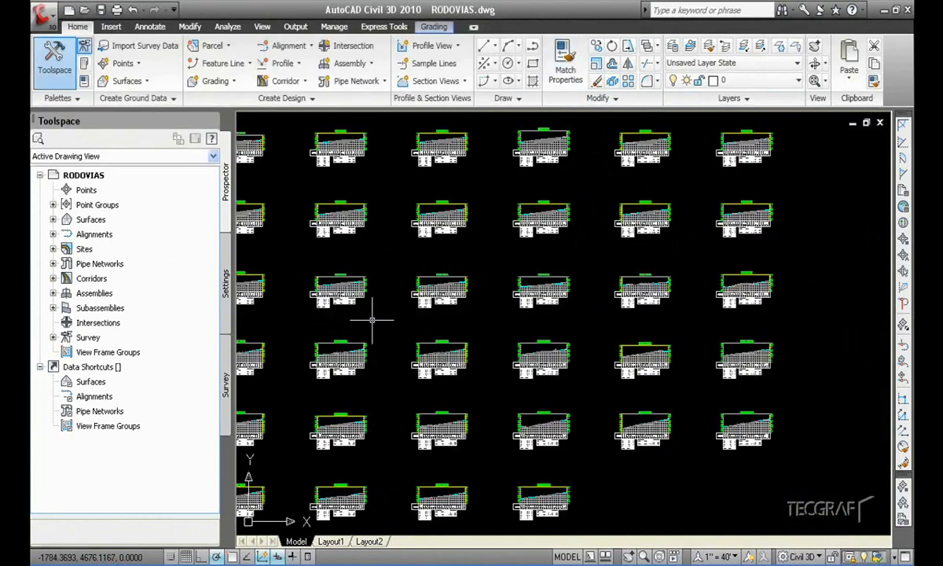
{"action": "scroll", "coordinate": [424, 324], "scroll_direction": "up", "scroll_amount": 3}
{"action": "scroll", "coordinate": [452, 330], "scroll_direction": "down", "scroll_amount": 4}
{"action": "middle_click_drag", "start_coordinate": [715, 370], "coordinate": [425, 351]}
{"action": "middle_click_drag", "start_coordinate": [688, 333], "coordinate": [375, 344]}
{"action": "middle_click_drag", "start_coordinate": [707, 355], "coordinate": [389, 337]}
{"action": "scroll", "coordinate": [577, 332], "scroll_direction": "down", "scroll_amount": 7}
{"action": "middle_click_drag", "start_coordinate": [554, 300], "coordinate": [530, 417]}
{"action": "scroll", "coordinate": [556, 280], "scroll_direction": "up", "scroll_amount": 3}
{"action": "scroll", "coordinate": [555, 280], "scroll_direction": "up", "scroll_amount": 7}
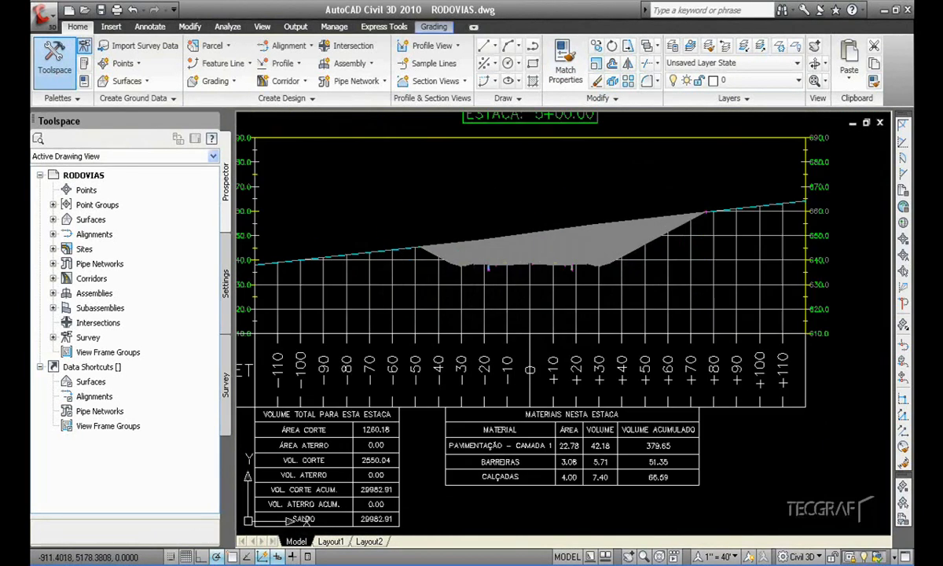
Read the total volume and materials tables below the section at station 5+00.00.
{"action": "scroll", "coordinate": [564, 289], "scroll_direction": "down", "scroll_amount": 3}
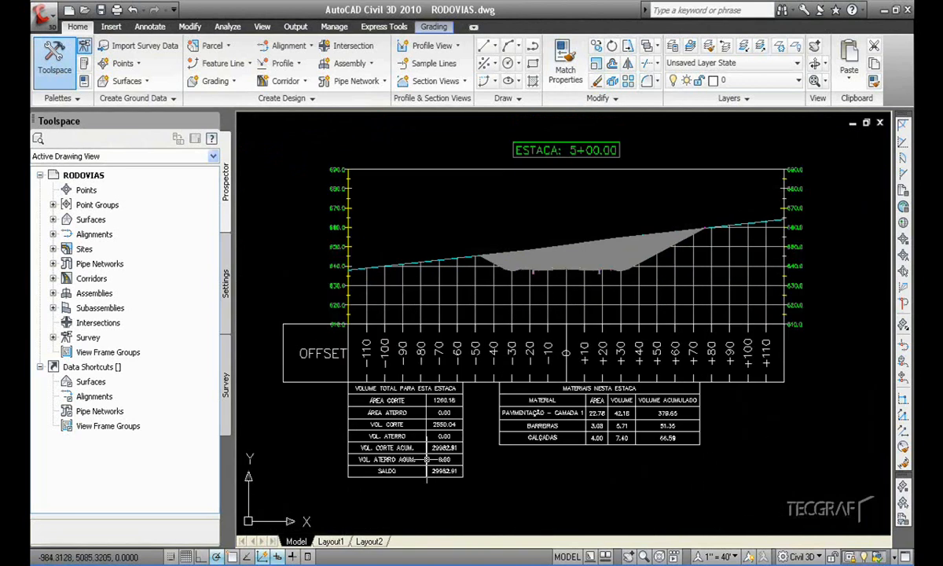
{"action": "scroll", "coordinate": [520, 411], "scroll_direction": "up", "scroll_amount": 5}
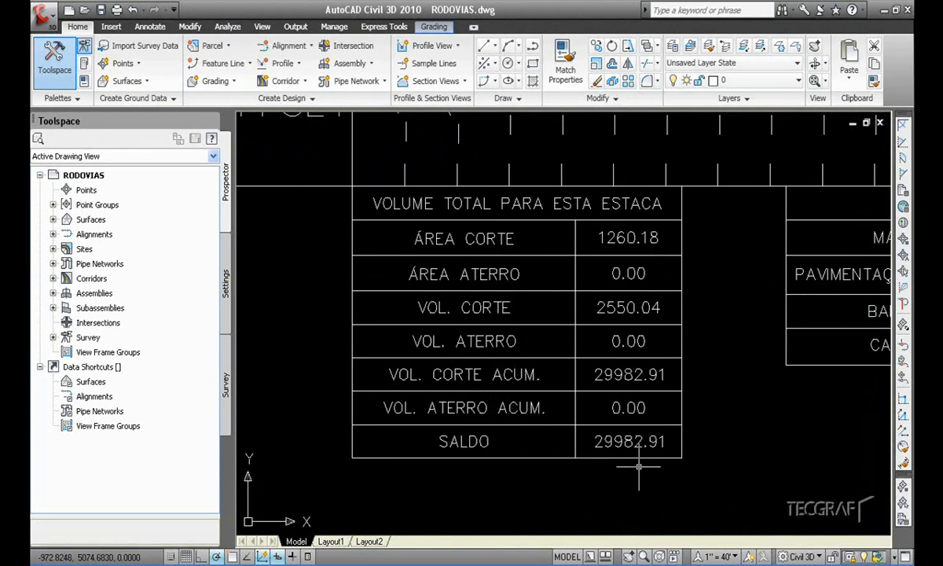
{"action": "mouse_move", "coordinate": [776, 354]}
{"action": "middle_mouse_down"}
{"action": "mouse_move", "coordinate": [270, 369]}
{"action": "mouse_move", "coordinate": [480, 367]}
{"action": "middle_mouse_up"}
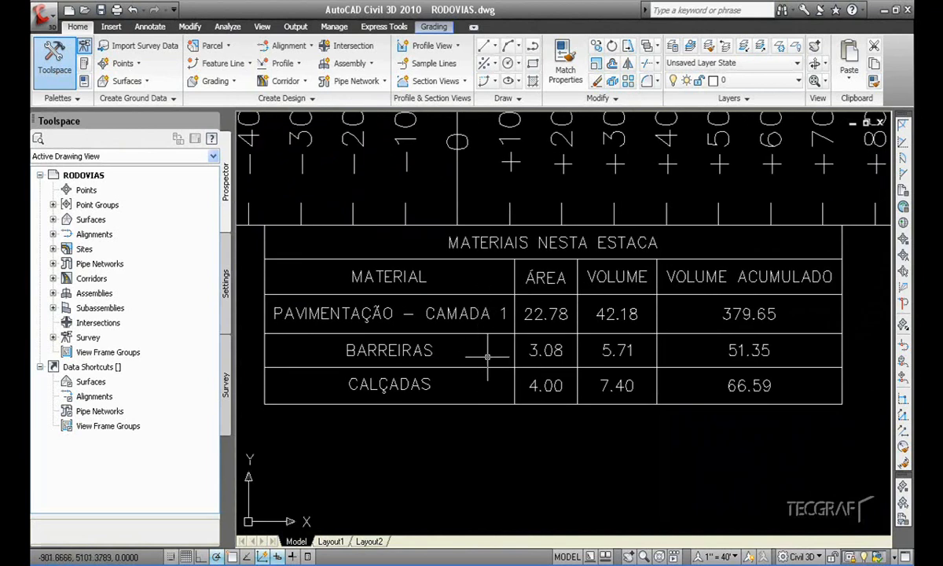
{"action": "scroll", "coordinate": [673, 338], "scroll_direction": "down", "scroll_amount": 10}
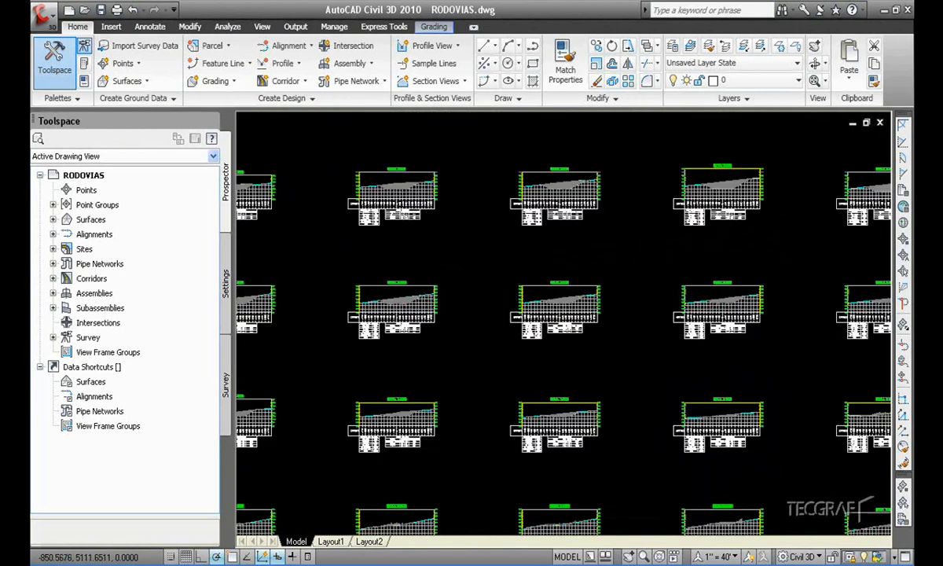
{"action": "scroll", "coordinate": [764, 341], "scroll_direction": "up", "scroll_amount": 3}
{"action": "middle_click_drag", "start_coordinate": [764, 341], "coordinate": [578, 253]}
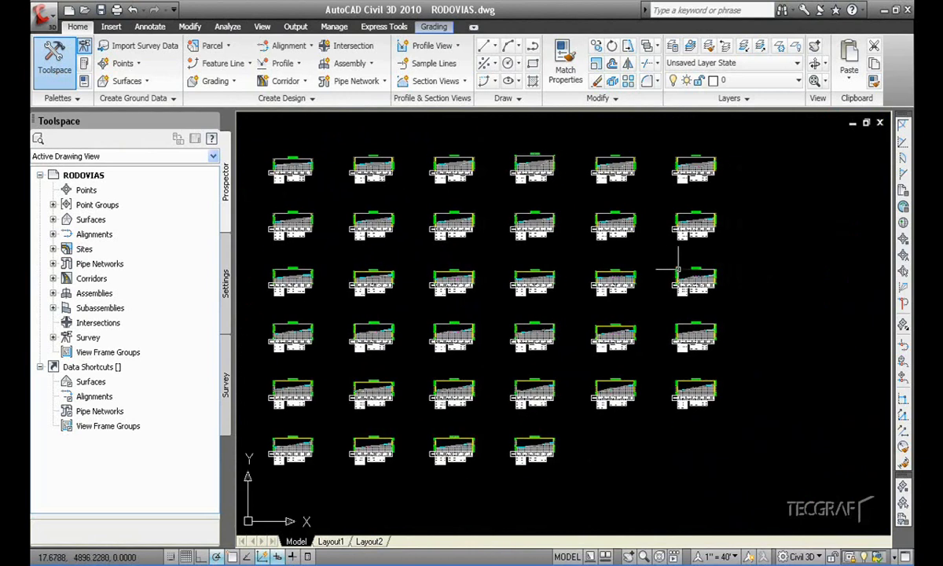
Start a mass haul diagram with Standard view and line styles, and go through to its balancing options.
{"action": "scroll", "coordinate": [677, 269], "scroll_direction": "down", "scroll_amount": 4}
{"action": "middle_click", "coordinate": [721, 273]}
{"action": "middle_click", "coordinate": [722, 273]}
{"action": "middle_click_drag", "start_coordinate": [733, 301], "coordinate": [615, 303]}
{"action": "scroll", "coordinate": [595, 340], "scroll_direction": "up", "scroll_amount": 5}
{"action": "middle_click_drag", "start_coordinate": [587, 341], "coordinate": [618, 301]}
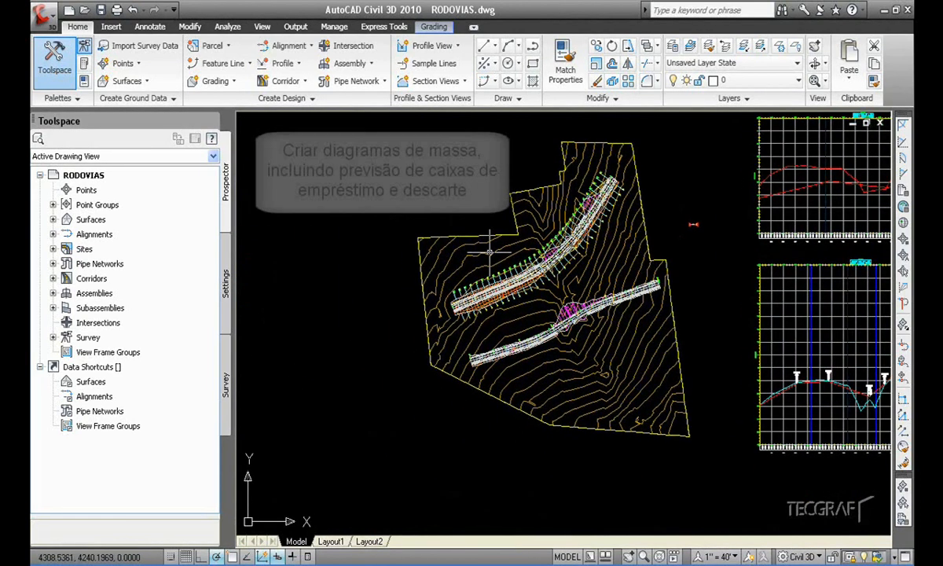
{"action": "left_click", "coordinate": [228, 27]}
{"action": "left_click", "coordinate": [553, 63]}
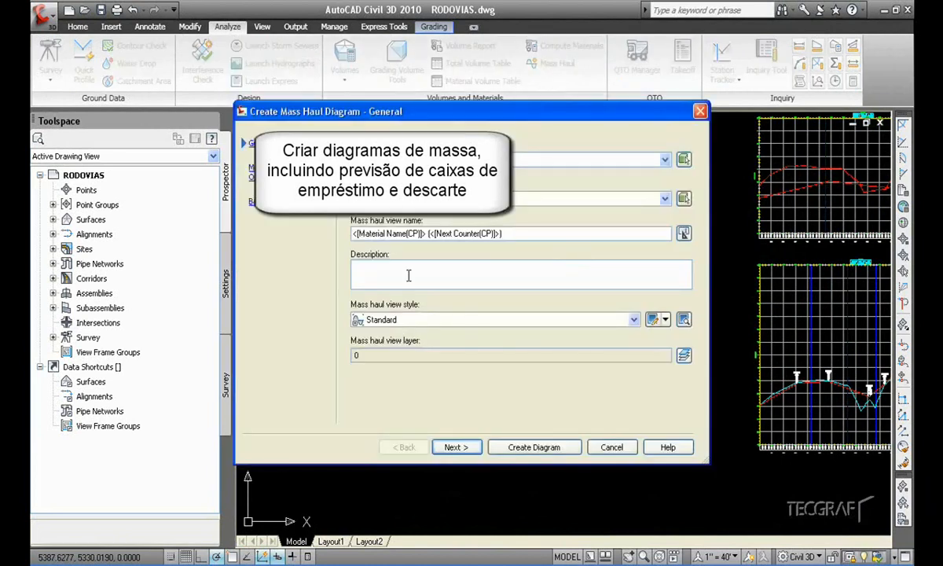
{"action": "left_click", "coordinate": [456, 447]}
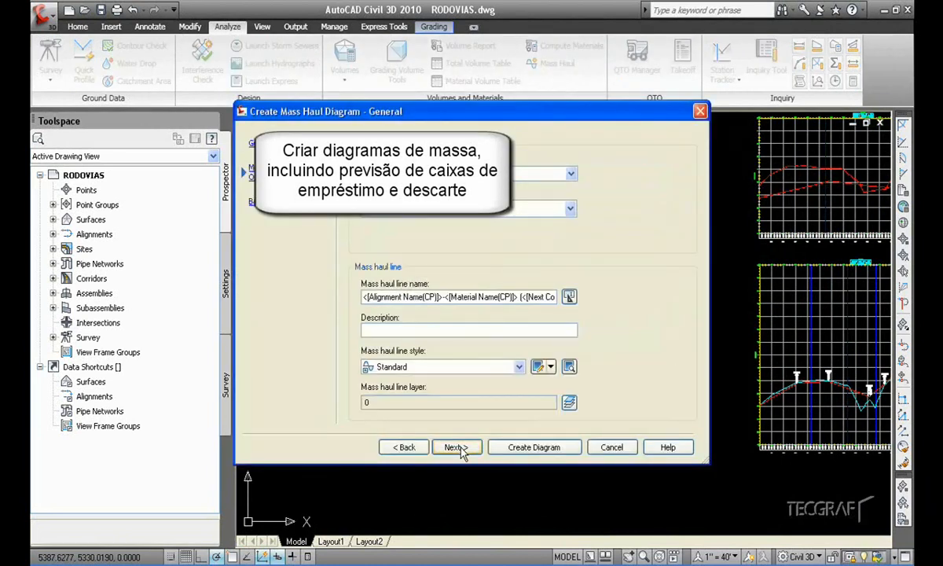
{"action": "left_click", "coordinate": [456, 447]}
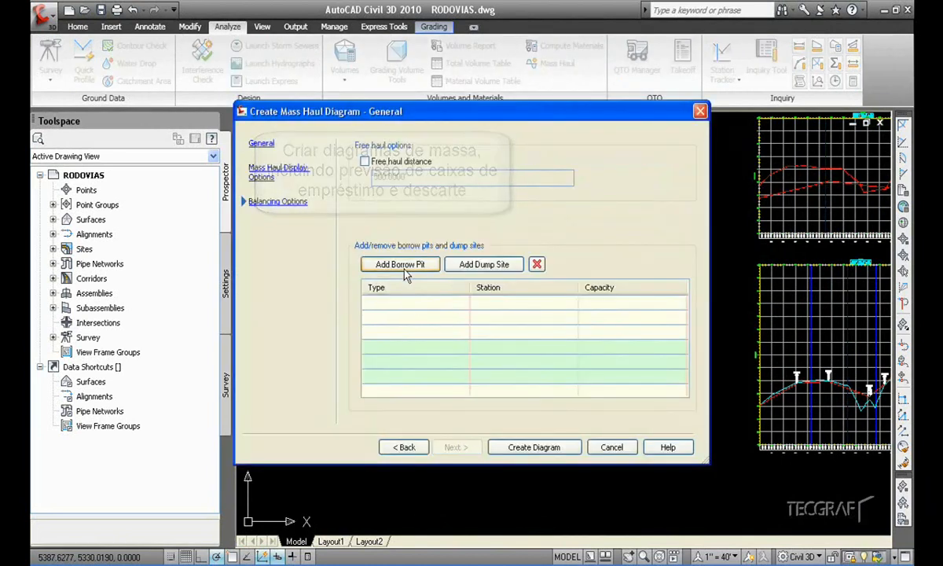
Create the mass haul diagram without free haul distance, borrow pits or dump sites, place it below the terrain and inspect it.
{"action": "left_click", "coordinate": [531, 450]}
{"action": "middle_click_drag", "start_coordinate": [519, 416], "coordinate": [553, 309]}
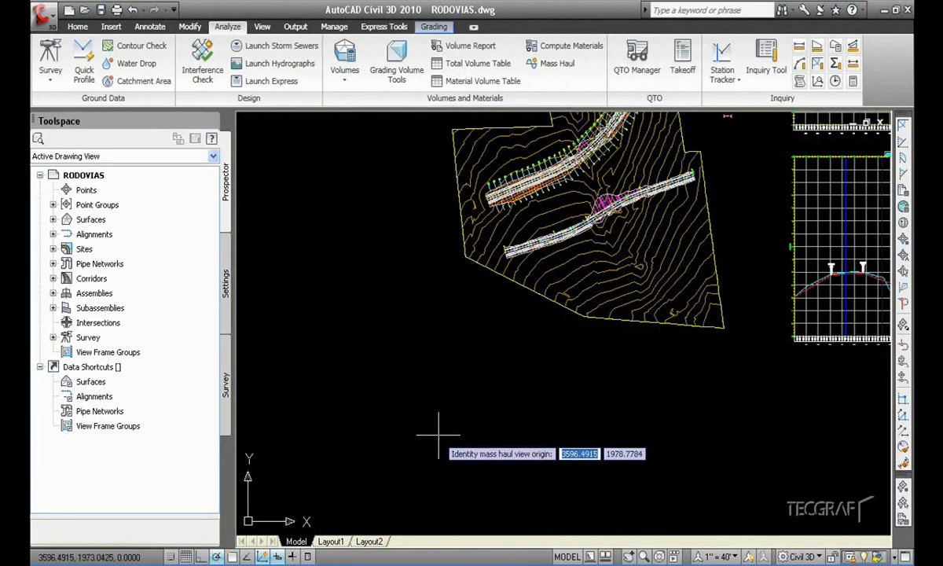
{"action": "left_click", "coordinate": [433, 469]}
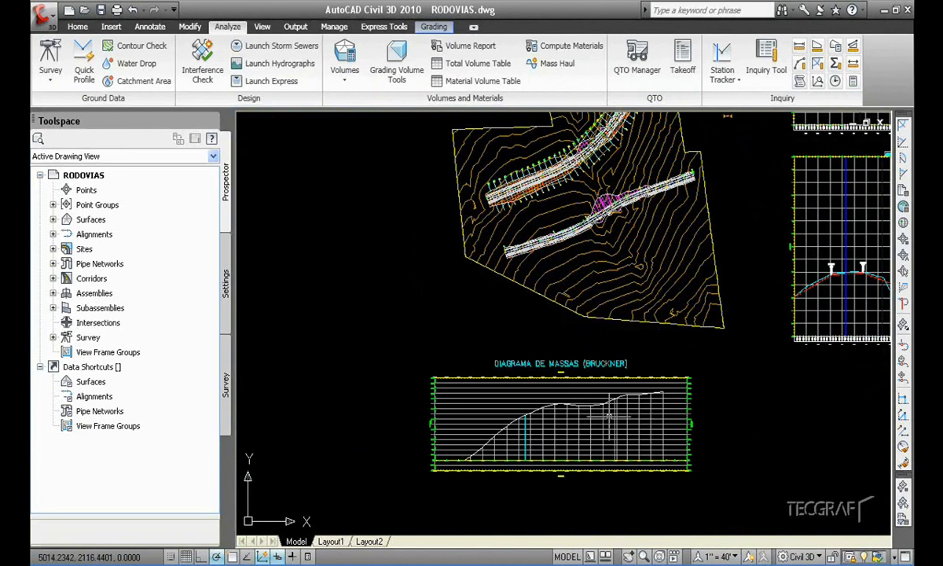
{"action": "scroll", "coordinate": [578, 422], "scroll_direction": "up", "scroll_amount": 4}
{"action": "middle_click_drag", "start_coordinate": [577, 421], "coordinate": [593, 318]}
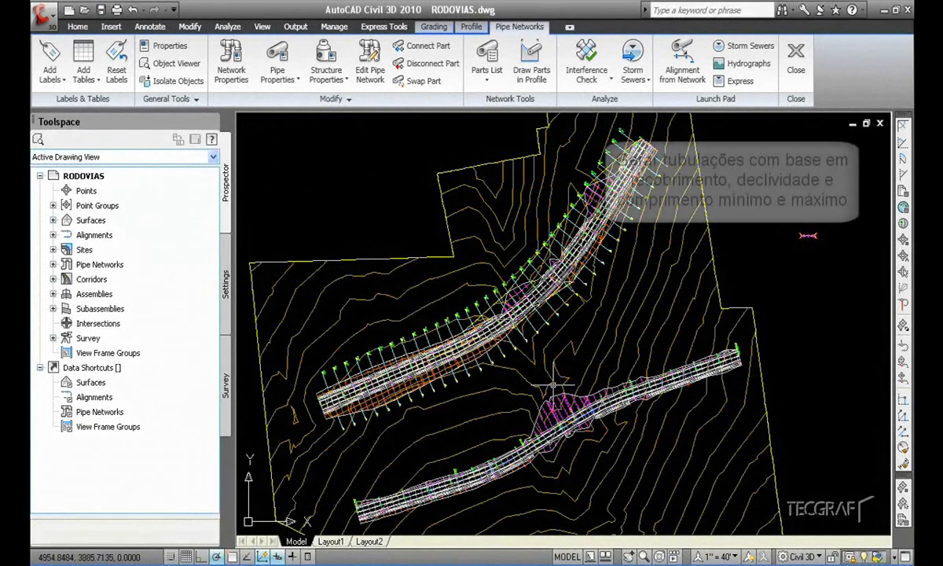
Create a pipe network by layout with the Peças Disponíveis parts list and EG as its surface, without a reference alignment.
{"action": "left_click", "coordinate": [78, 27]}
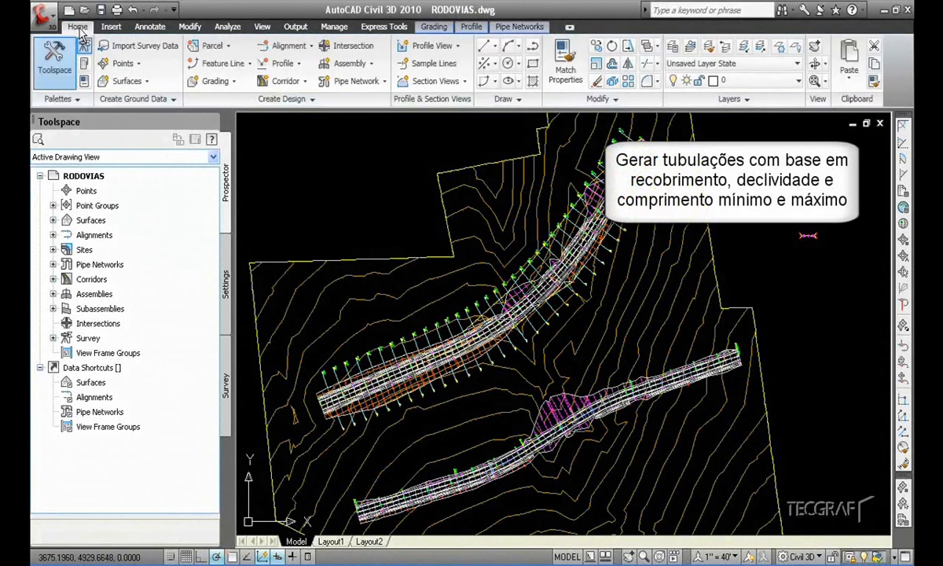
{"action": "left_click", "coordinate": [372, 87]}
{"action": "left_click", "coordinate": [382, 128]}
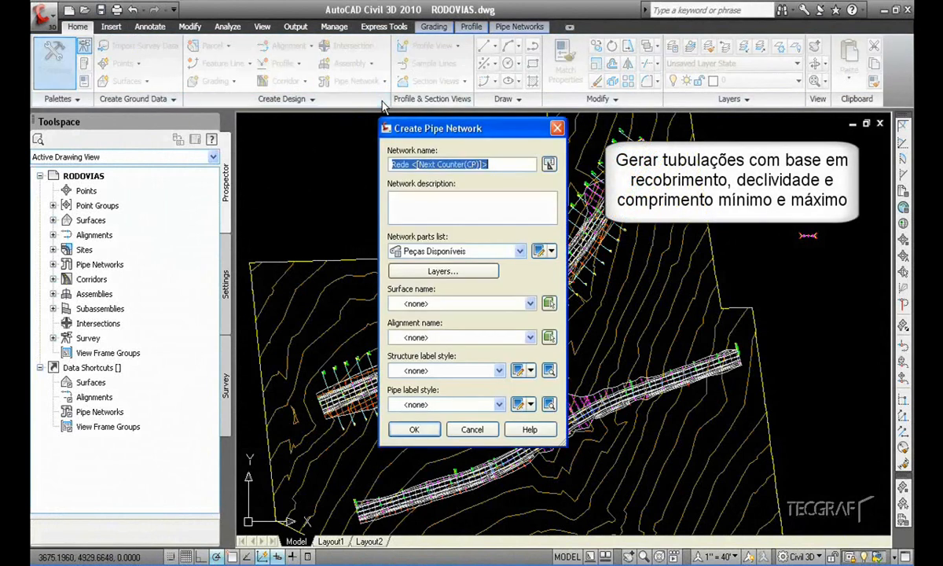
{"action": "left_click", "coordinate": [458, 252]}
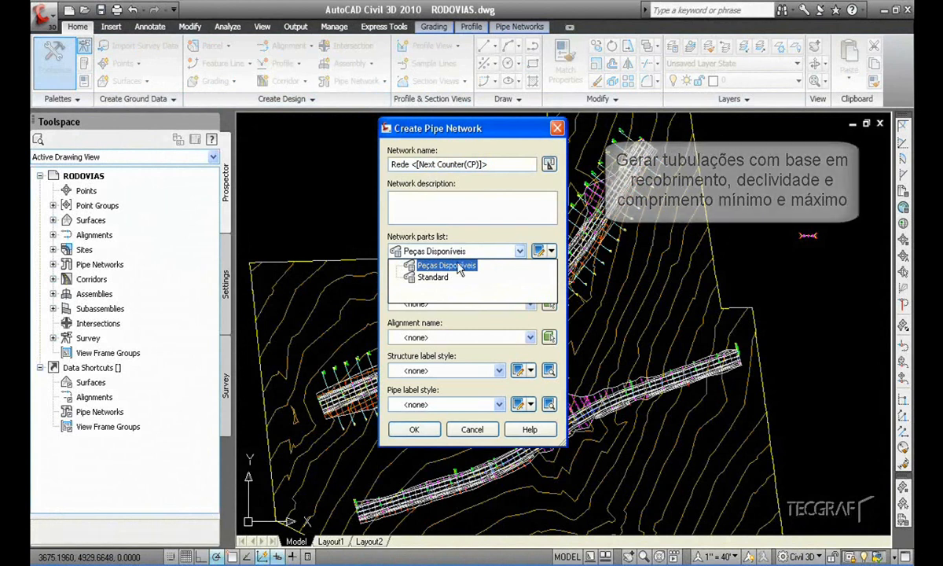
{"action": "left_click", "coordinate": [459, 304]}
{"action": "left_click", "coordinate": [422, 330]}
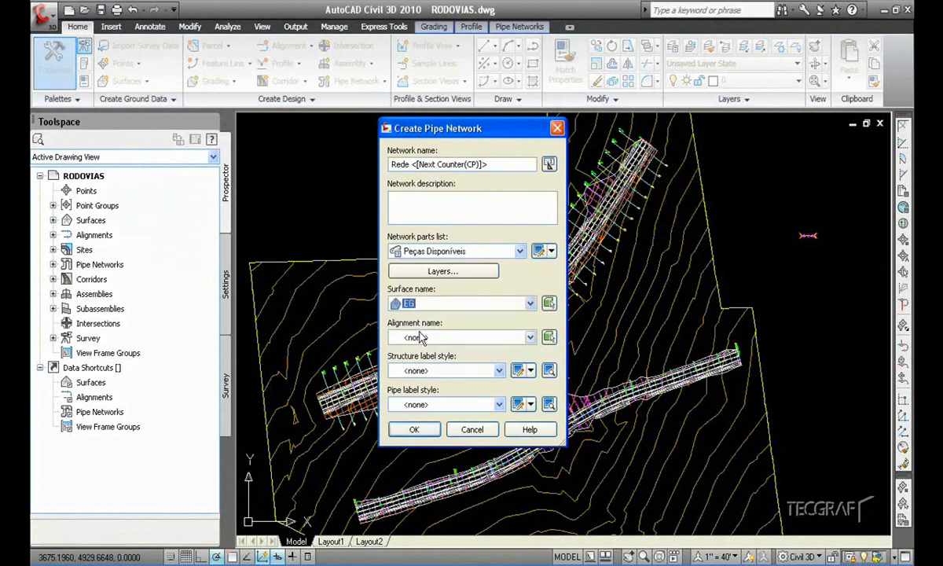
{"action": "left_click", "coordinate": [428, 431]}
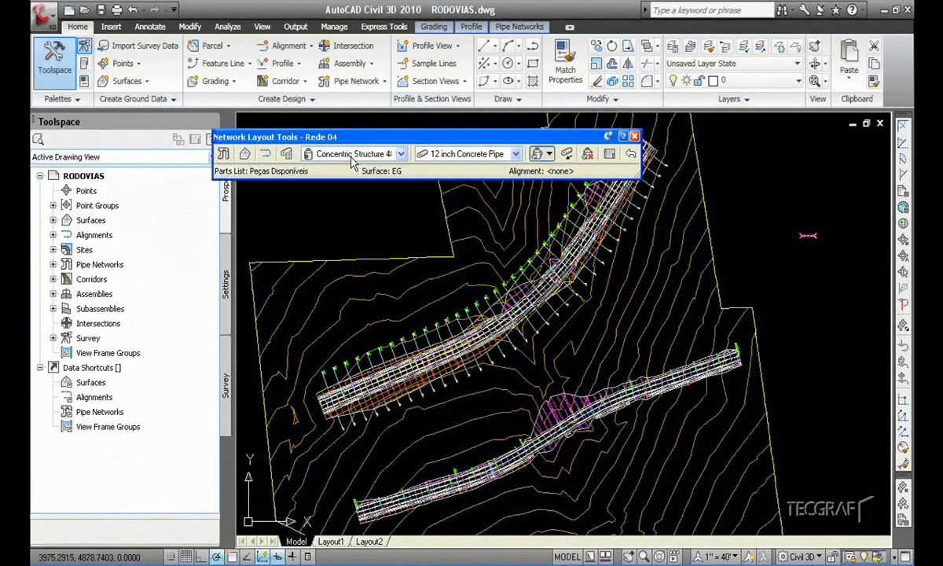
Choose a larger concentric structure and the 48 inch Concrete Pipe as the parts for the network layout.
{"action": "left_click", "coordinate": [376, 154]}
{"action": "left_click", "coordinate": [388, 273]}
{"action": "left_click", "coordinate": [445, 156]}
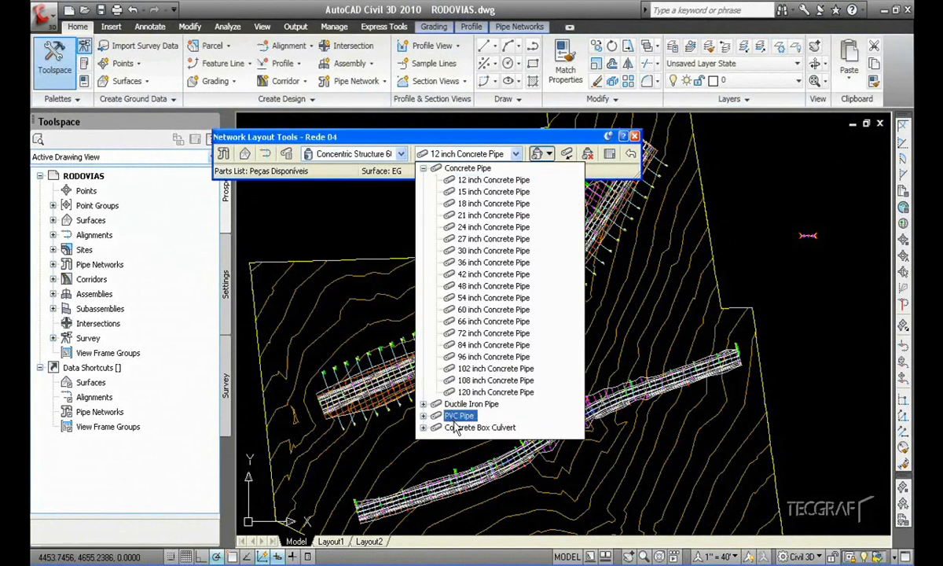
{"action": "left_click", "coordinate": [470, 286]}
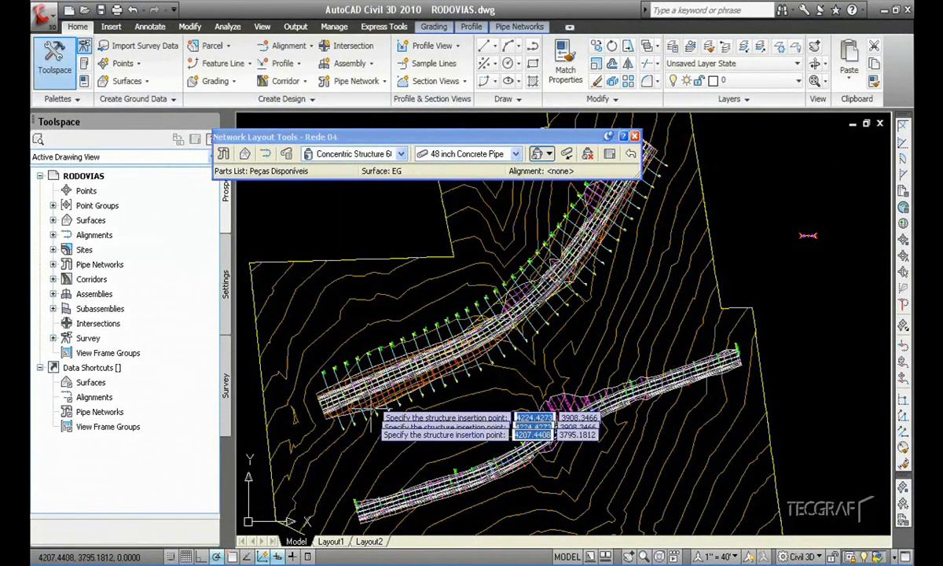
Place connected structures and pipes along the lower right side of the upper road corridor, from its south-west end past the bend.
{"action": "left_click", "coordinate": [362, 403]}
{"action": "left_click", "coordinate": [430, 408]}
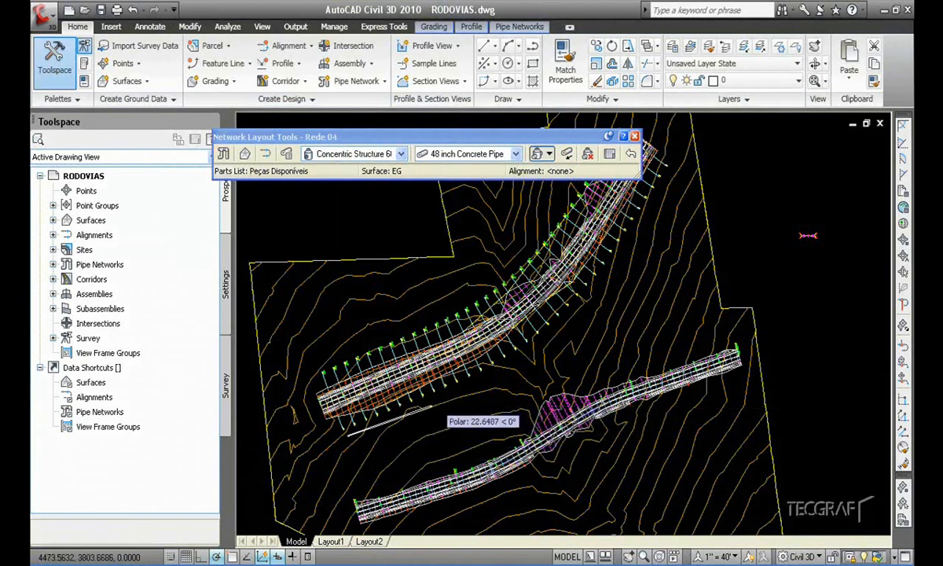
{"action": "scroll", "coordinate": [437, 408], "scroll_direction": "up", "scroll_amount": 8}
{"action": "left_click", "coordinate": [650, 269]}
{"action": "scroll", "coordinate": [656, 274], "scroll_direction": "up", "scroll_amount": 2}
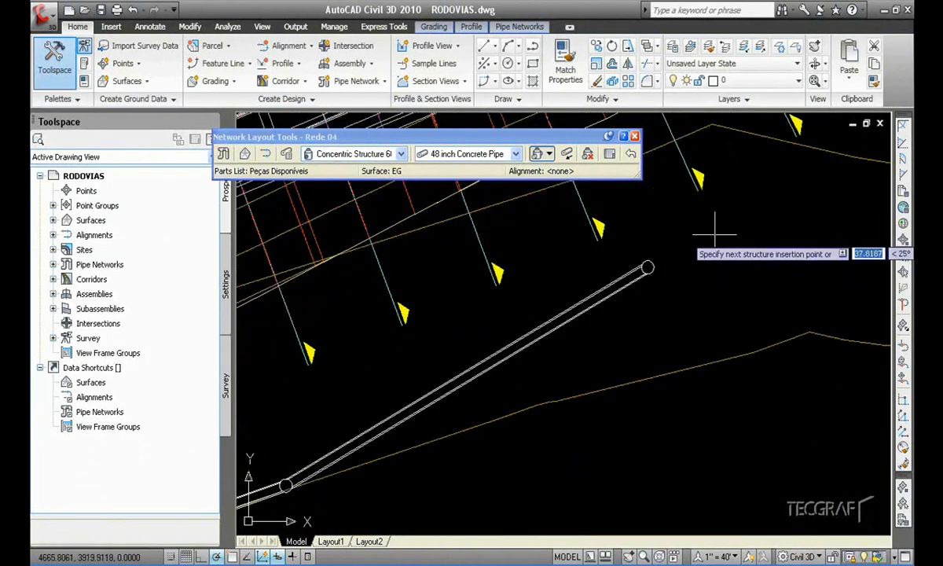
{"action": "scroll", "coordinate": [566, 400], "scroll_direction": "down", "scroll_amount": 3}
{"action": "scroll", "coordinate": [645, 367], "scroll_direction": "down", "scroll_amount": 2}
{"action": "scroll", "coordinate": [646, 366], "scroll_direction": "down", "scroll_amount": 2}
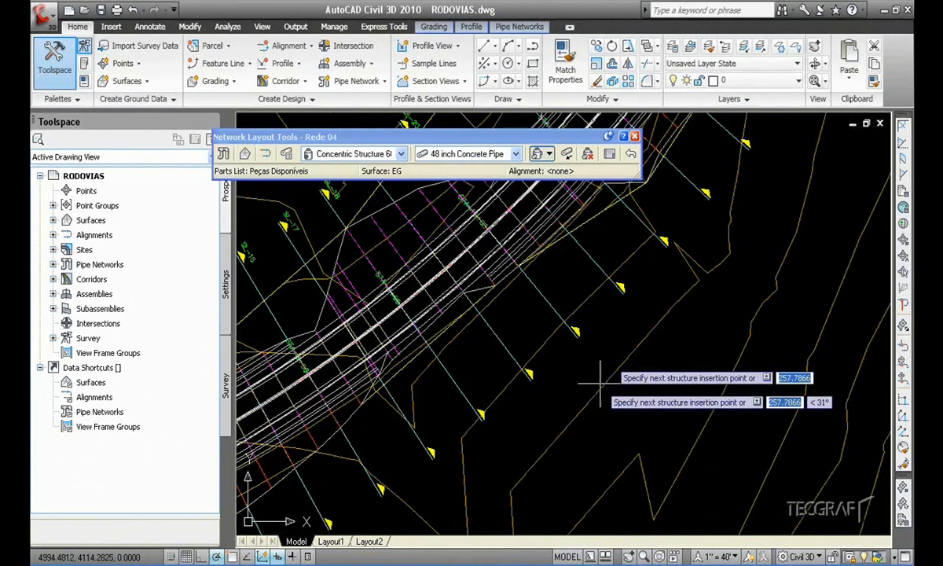
{"action": "scroll", "coordinate": [640, 345], "scroll_direction": "down", "scroll_amount": 3}
{"action": "left_click", "coordinate": [631, 322]}
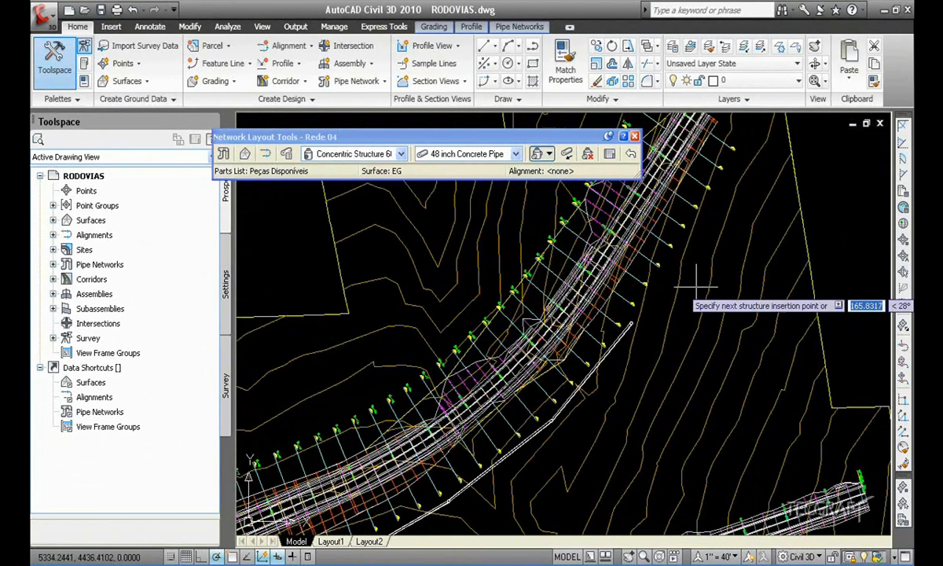
Continue the pipe run with two more structures up to the upper corridor's north-east end and finish the layout.
{"action": "middle_click_drag", "start_coordinate": [698, 220], "coordinate": [599, 347]}
{"action": "left_click", "coordinate": [609, 331]}
{"action": "left_click", "coordinate": [634, 297]}
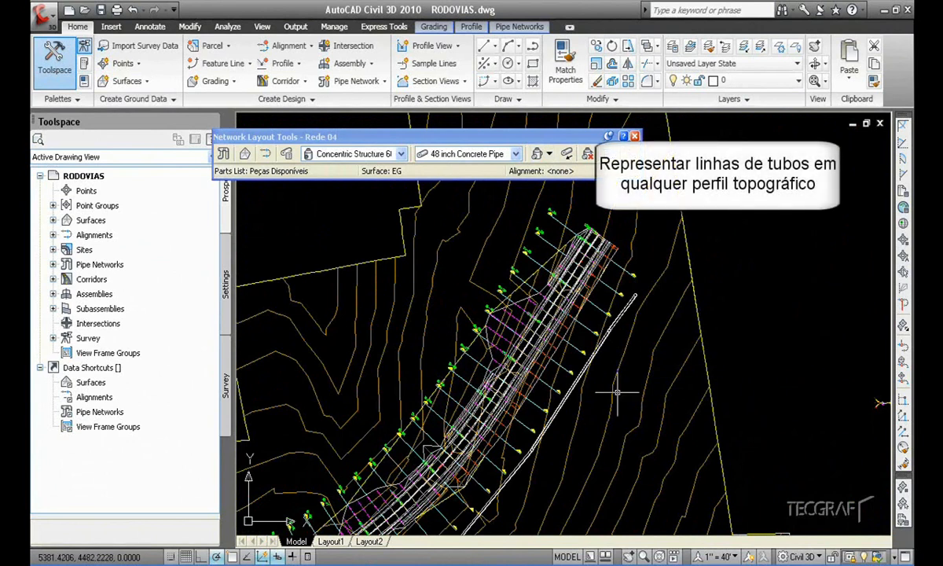
{"action": "scroll", "coordinate": [554, 317], "scroll_direction": "down", "scroll_amount": 5}
{"action": "middle_click_drag", "start_coordinate": [440, 360], "coordinate": [423, 355]}
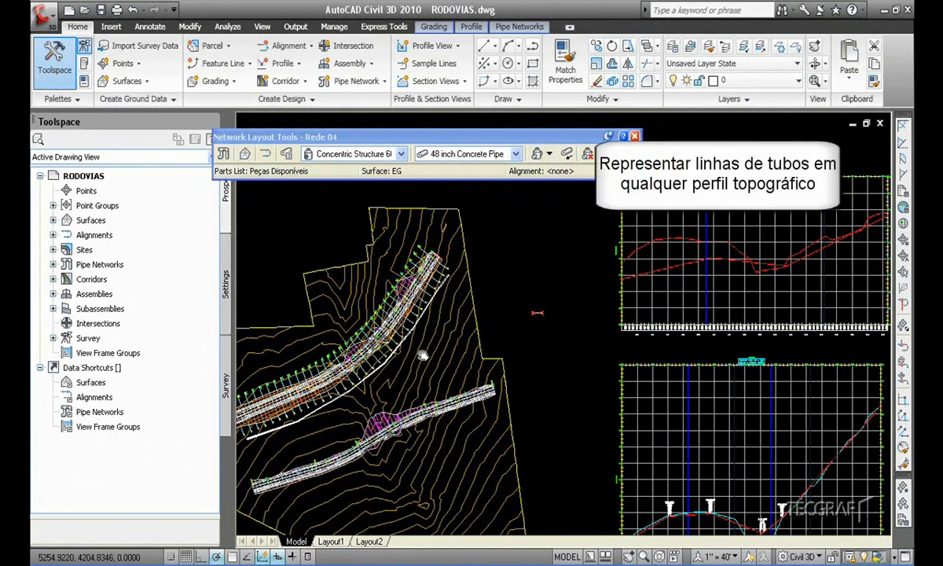
{"action": "key", "text": "Return"}
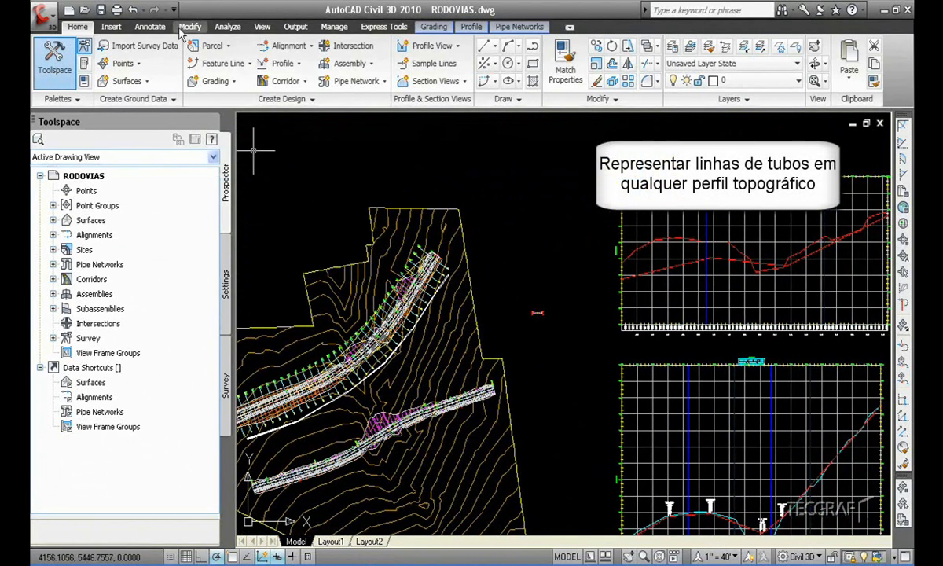
Draw the parts of the new pipe network in the upper profile view.
{"action": "left_click", "coordinate": [187, 28]}
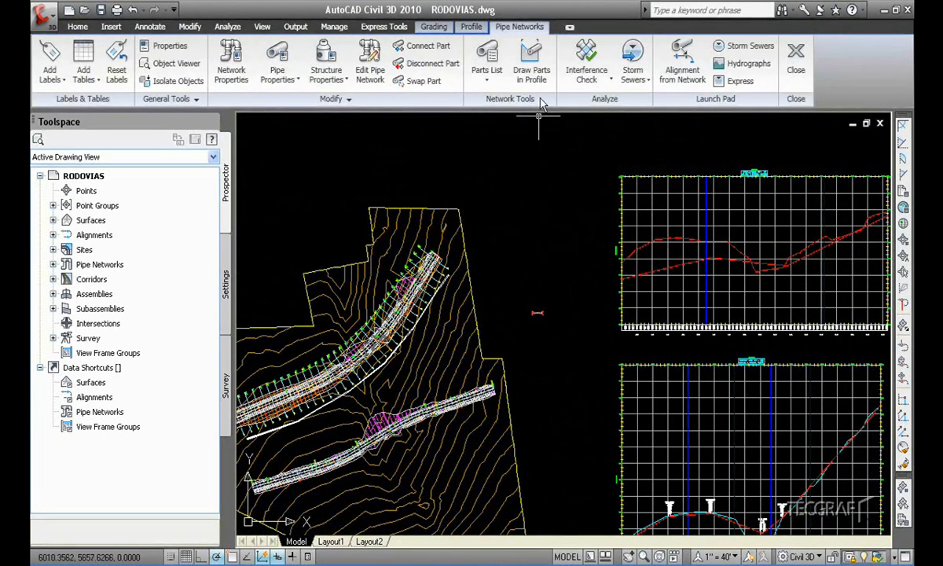
{"action": "left_click", "coordinate": [532, 73]}
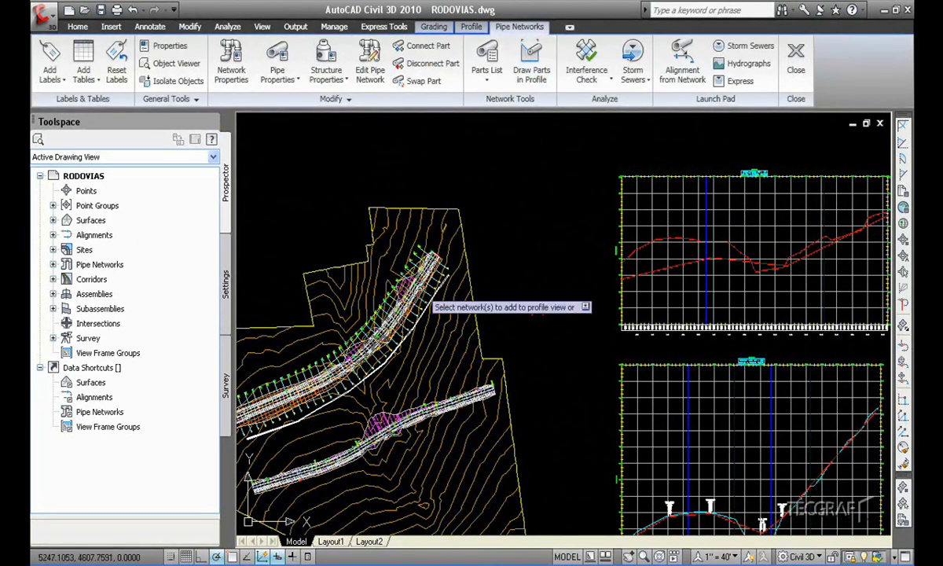
{"action": "scroll", "coordinate": [536, 312], "scroll_direction": "up", "scroll_amount": 2}
{"action": "right_click", "coordinate": [464, 286]}
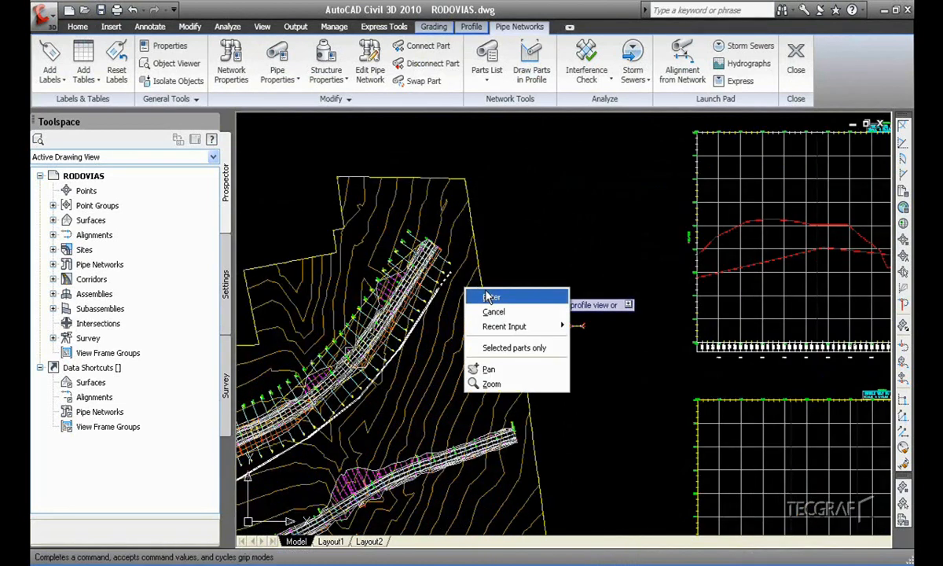
{"action": "left_click", "coordinate": [484, 294]}
{"action": "left_click", "coordinate": [724, 225]}
Lower the start of the first pipe in the profile view and raise its other end slightly.
{"action": "scroll", "coordinate": [741, 283], "scroll_direction": "down", "scroll_amount": 2}
{"action": "middle_click_drag", "start_coordinate": [731, 285], "coordinate": [452, 303]}
{"action": "scroll", "coordinate": [550, 265], "scroll_direction": "up", "scroll_amount": 5}
{"action": "left_click", "coordinate": [386, 244]}
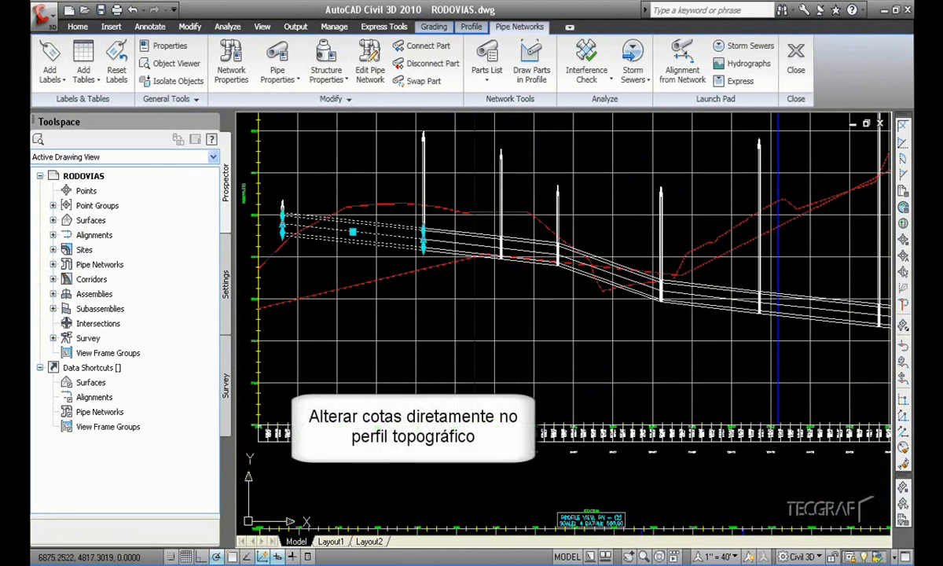
{"action": "left_click", "coordinate": [284, 224]}
{"action": "left_click", "coordinate": [281, 259]}
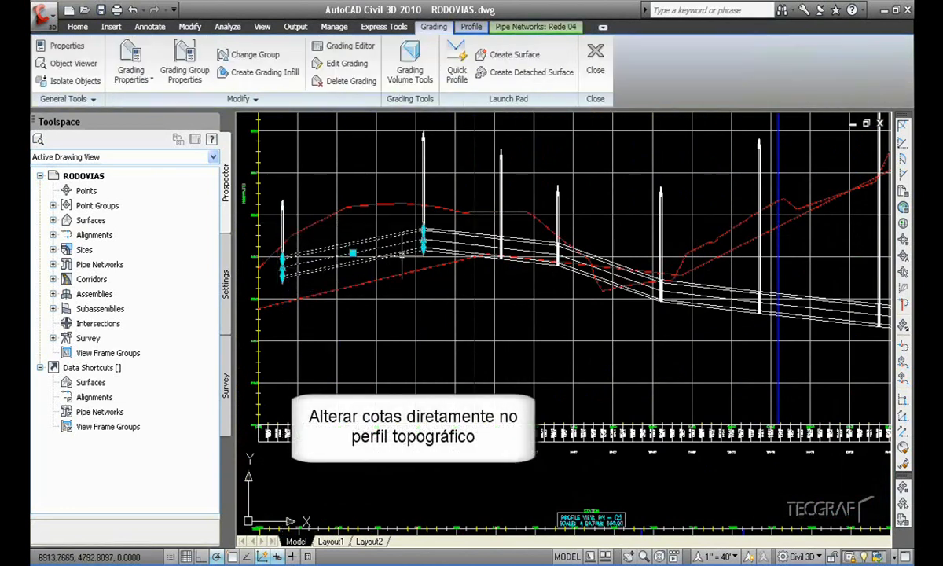
{"action": "left_click", "coordinate": [423, 224]}
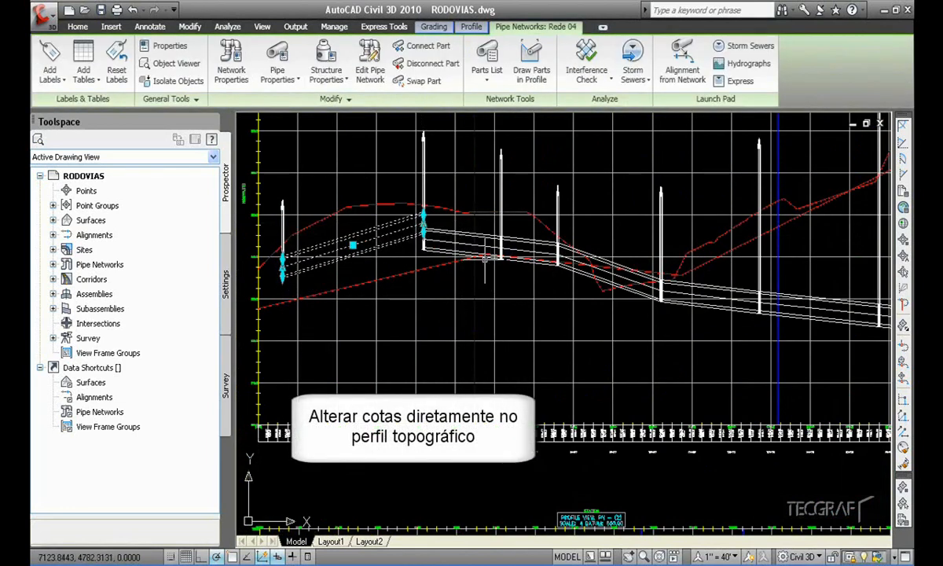
{"action": "key", "text": "Escape"}
Raise the far end of the second-to-last pipe in the profile view so that it slopes upward.
{"action": "scroll", "coordinate": [599, 276], "scroll_direction": "down", "scroll_amount": 2}
{"action": "middle_click_drag", "start_coordinate": [645, 284], "coordinate": [566, 289]}
{"action": "left_click", "coordinate": [656, 304]}
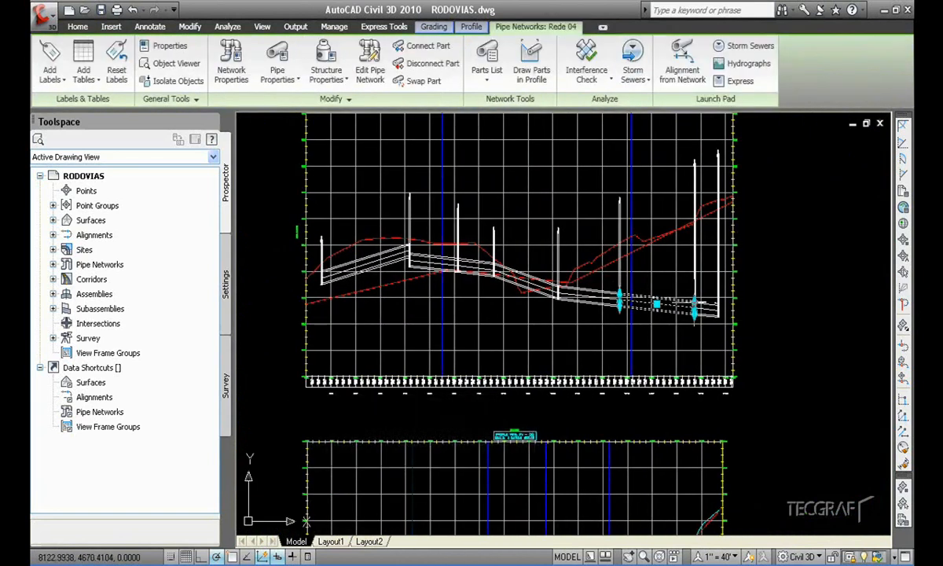
{"action": "key", "text": "Escape"}
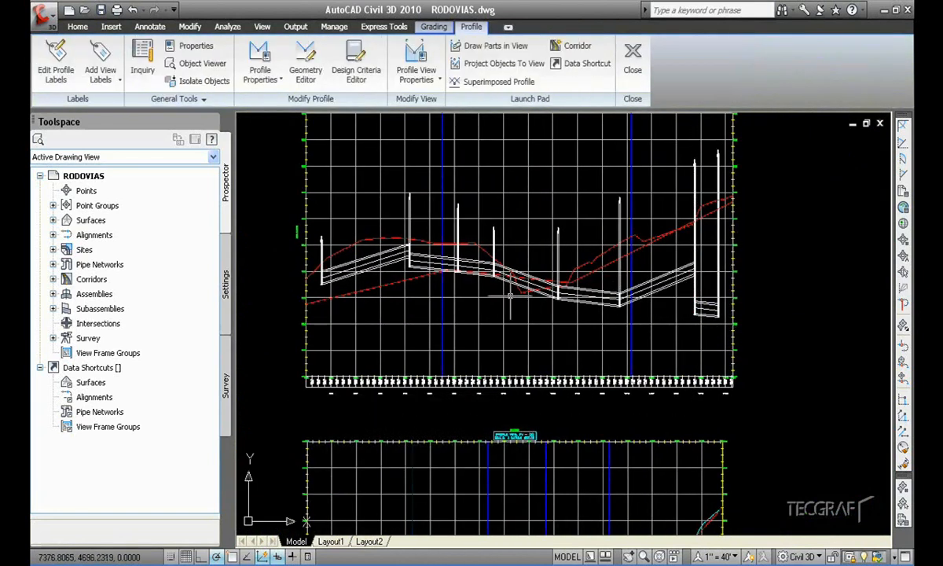
Add a dynamic pipe table for network Rede 04 in the Standard style and place it in the empty space beside the terrain.
{"action": "scroll", "coordinate": [510, 296], "scroll_direction": "down", "scroll_amount": 2}
{"action": "middle_click_drag", "start_coordinate": [475, 298], "coordinate": [583, 300]}
{"action": "middle_click_drag", "start_coordinate": [520, 310], "coordinate": [630, 298]}
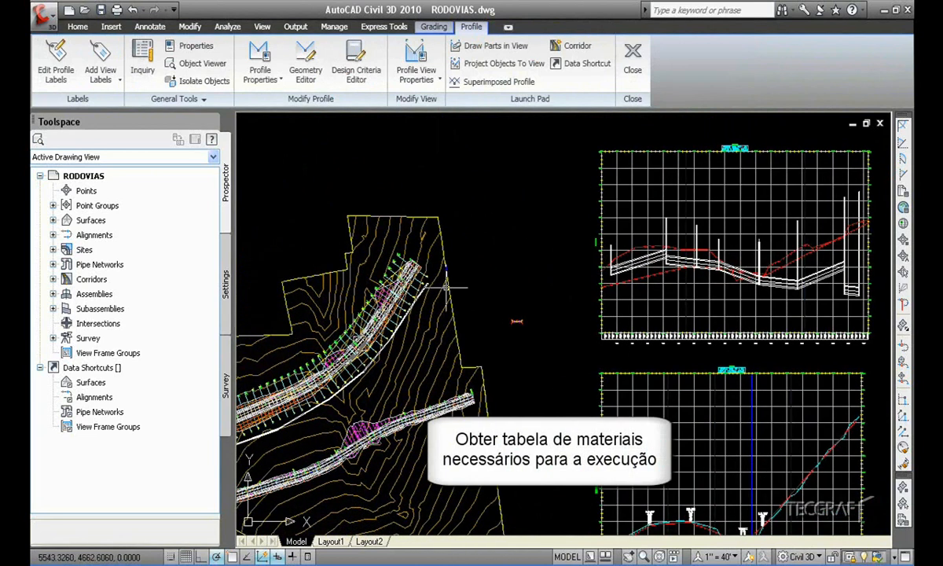
{"action": "left_click", "coordinate": [189, 28]}
{"action": "left_click", "coordinate": [253, 83]}
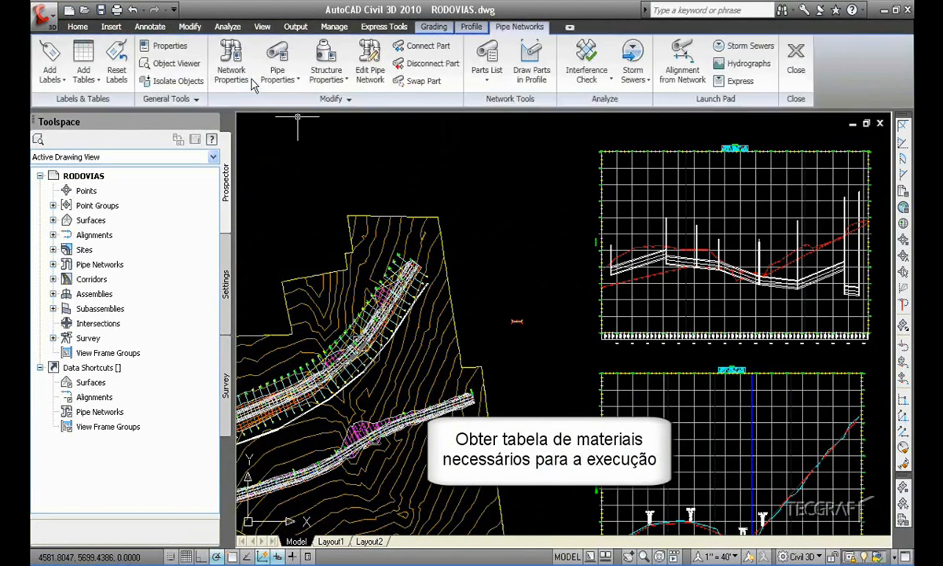
{"action": "left_click", "coordinate": [90, 80]}
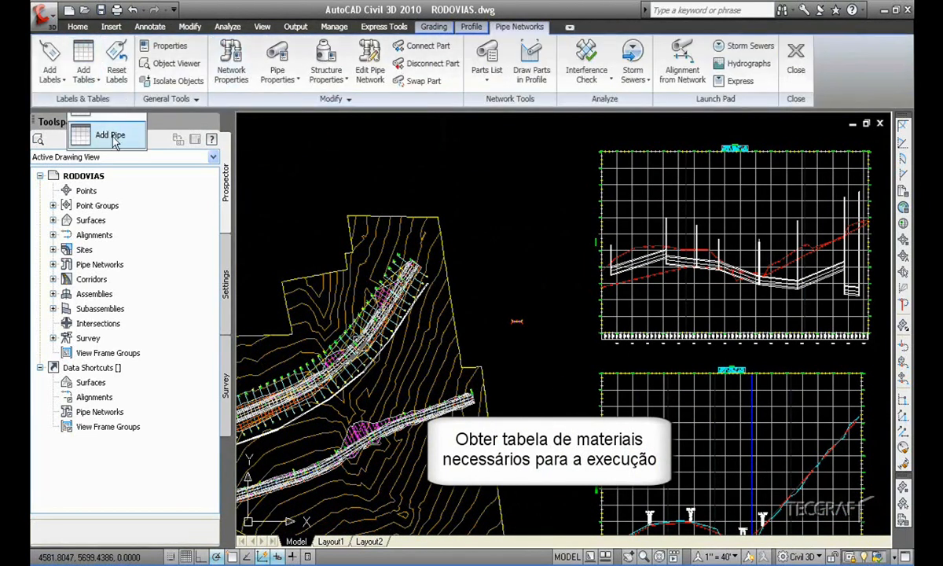
{"action": "left_click", "coordinate": [110, 135]}
{"action": "left_click", "coordinate": [500, 199]}
{"action": "left_click", "coordinate": [391, 218]}
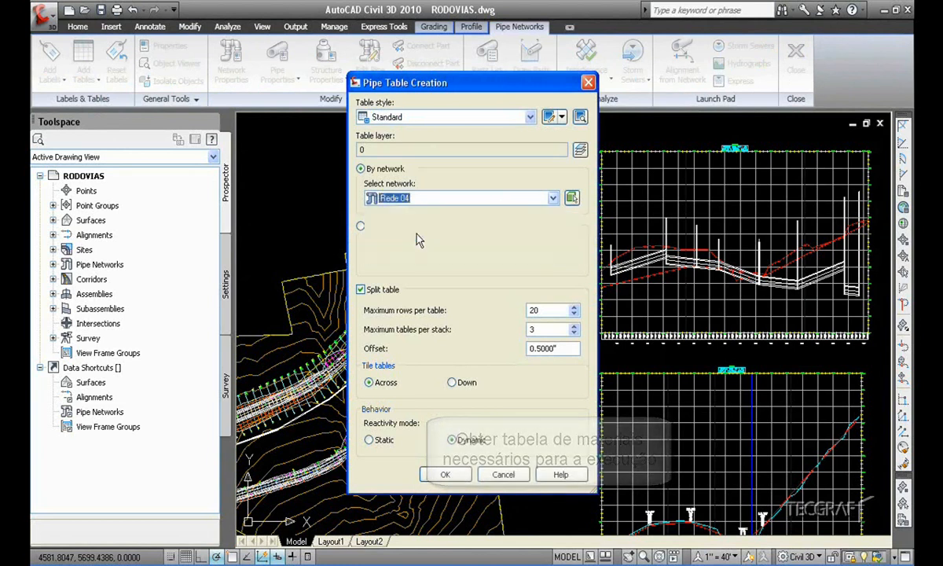
{"action": "left_click", "coordinate": [459, 474]}
{"action": "scroll", "coordinate": [581, 275], "scroll_direction": "up", "scroll_amount": 5}
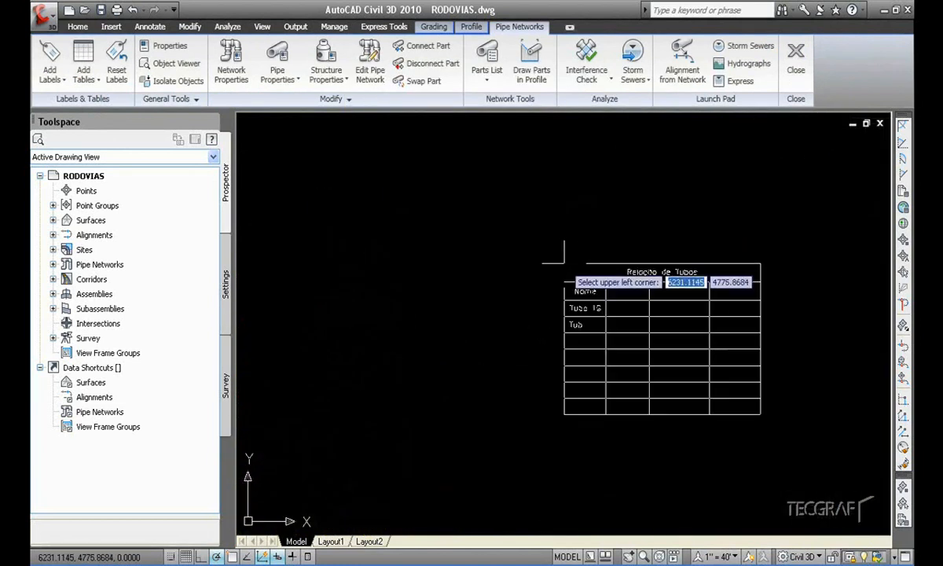
{"action": "left_click", "coordinate": [486, 216]}
{"action": "scroll", "coordinate": [662, 373], "scroll_direction": "up", "scroll_amount": 2}
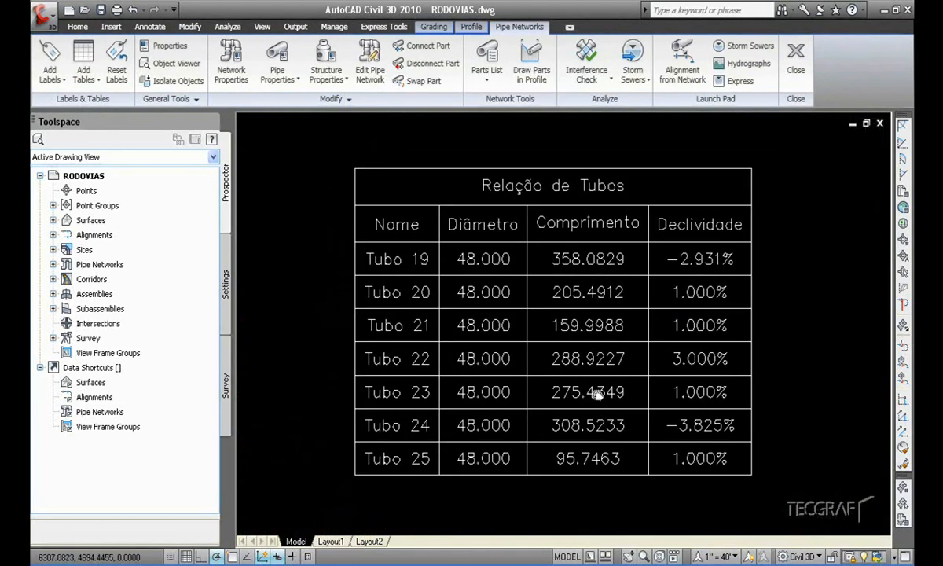